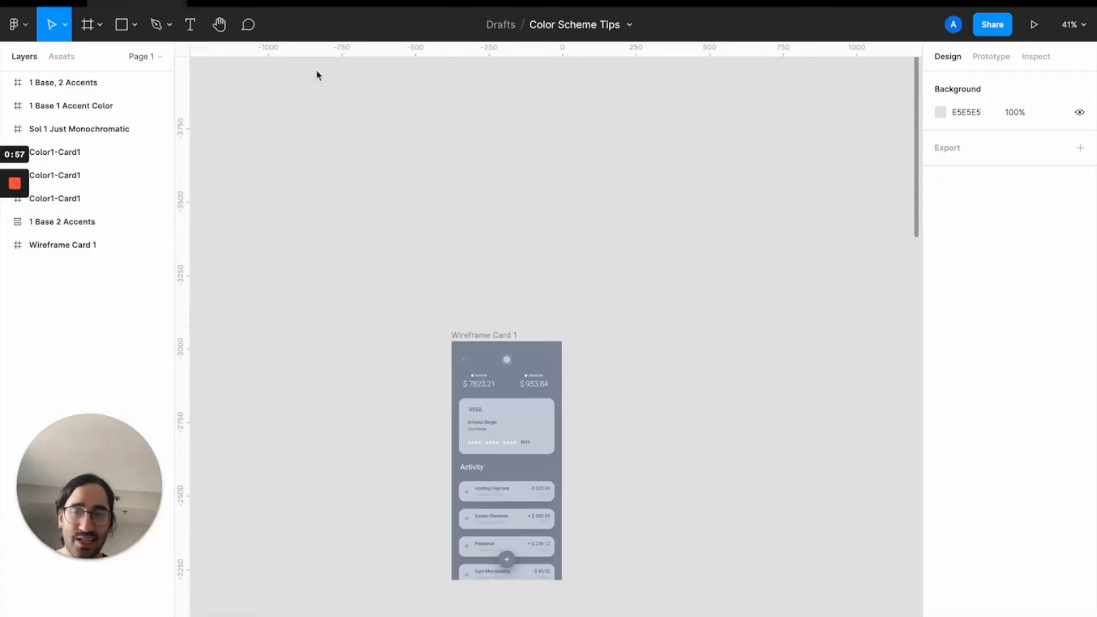
# Explore the Figma Community from the home page and search its resources for "mobile screen wireframe".
pyautogui.click(74, 2)
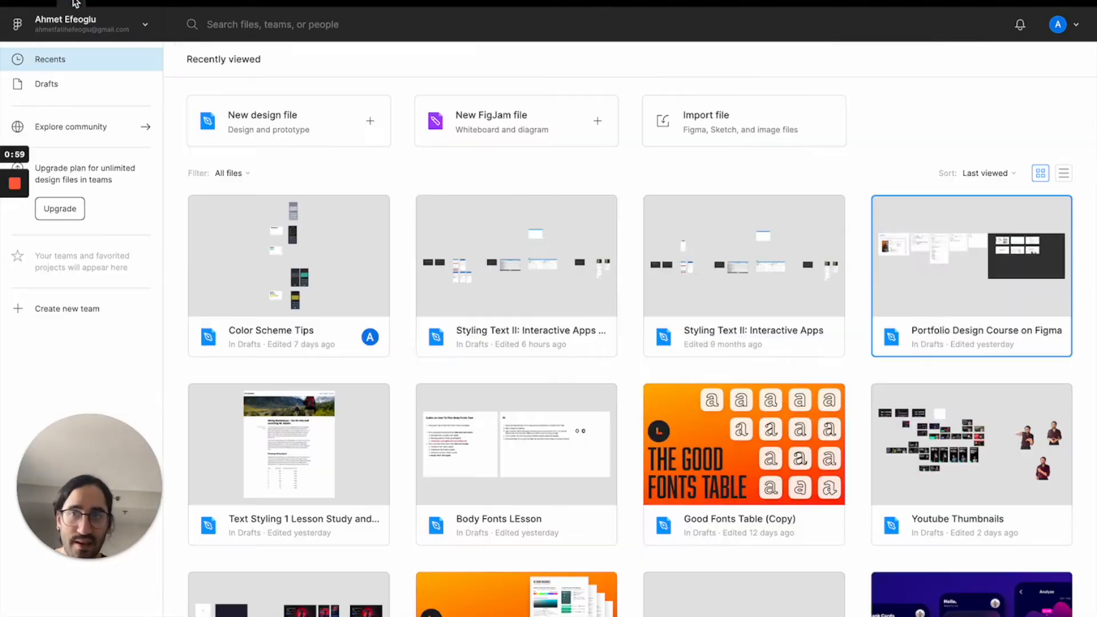
pyautogui.click(80, 129)
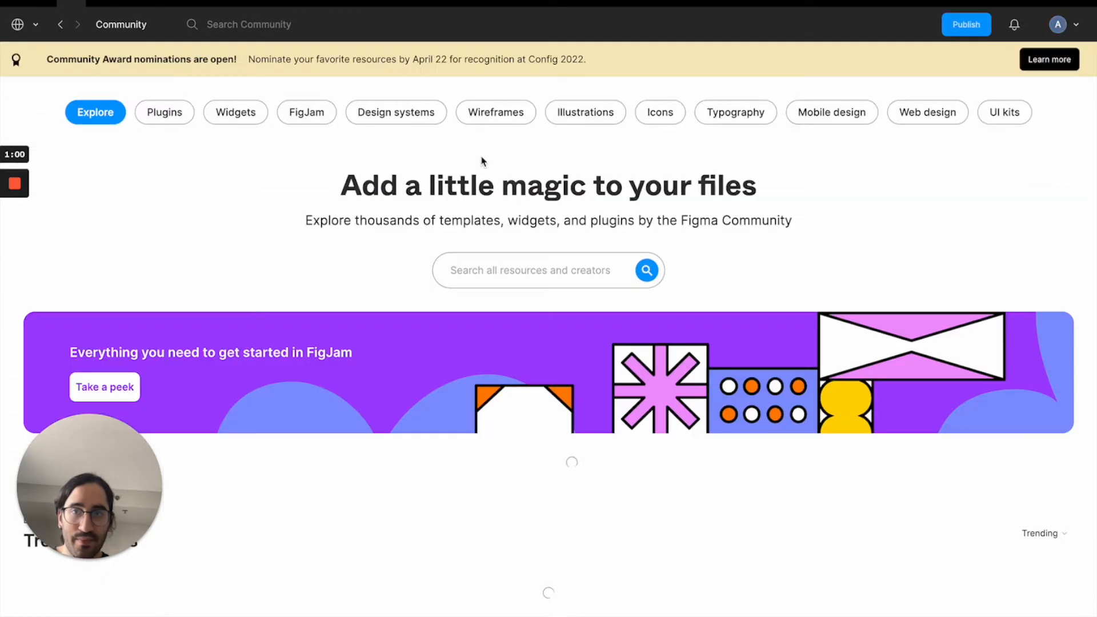
pyautogui.click(534, 273)
pyautogui.write('m')
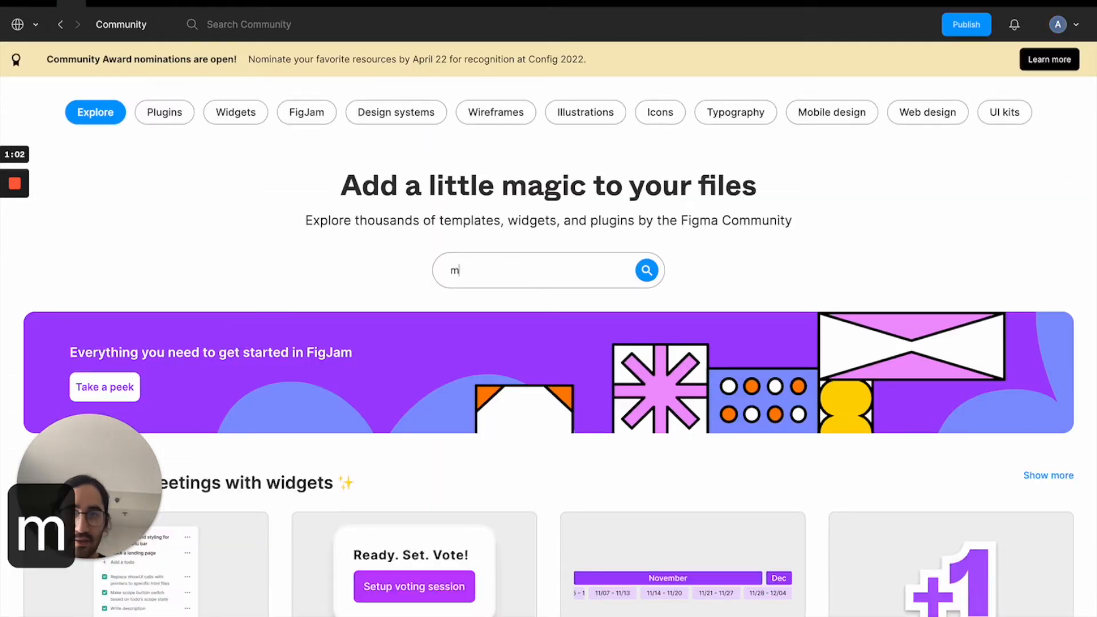
pyautogui.write('obile screen ')
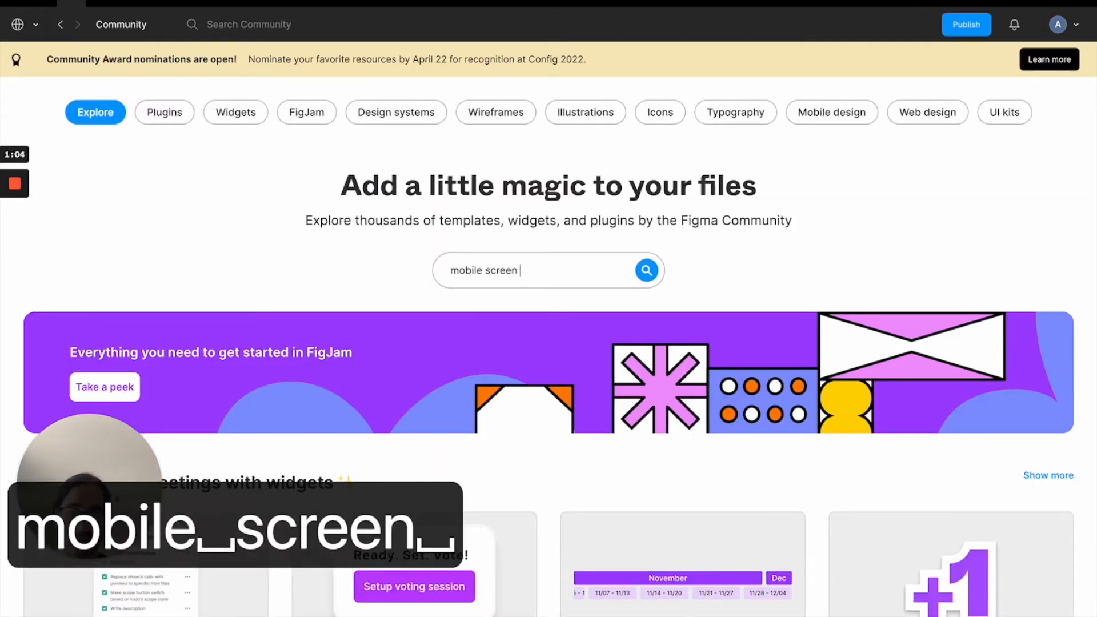
pyautogui.write('wireframe')
pyautogui.press('Return')
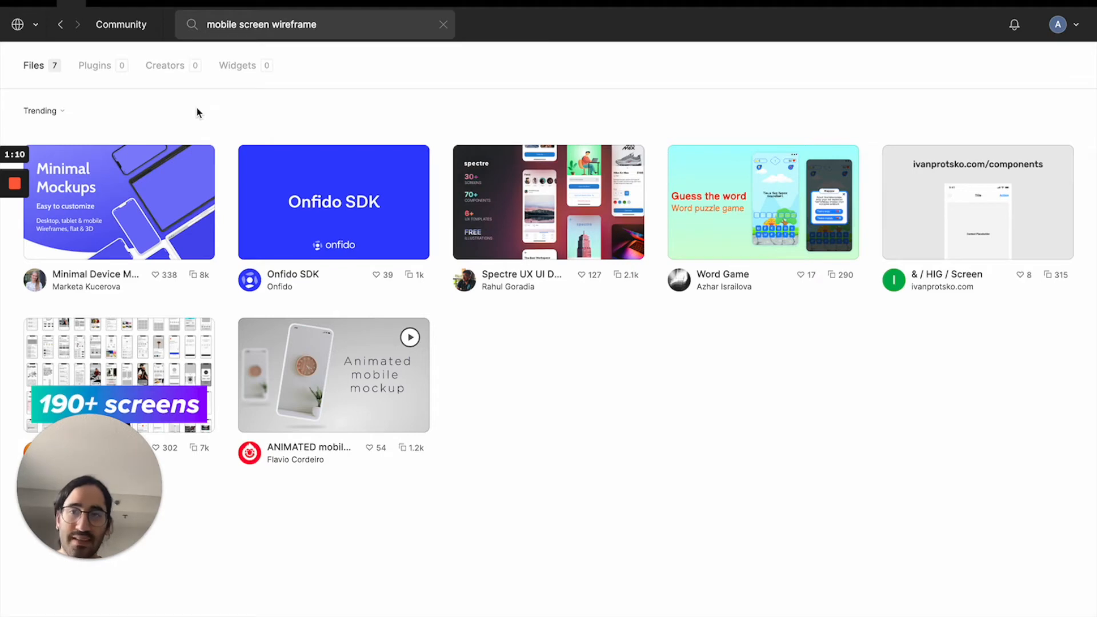
# Replace the Community search with "mobile wireframe".
pyautogui.tripleClick(317, 26)
pyautogui.write('mobile wireframe')
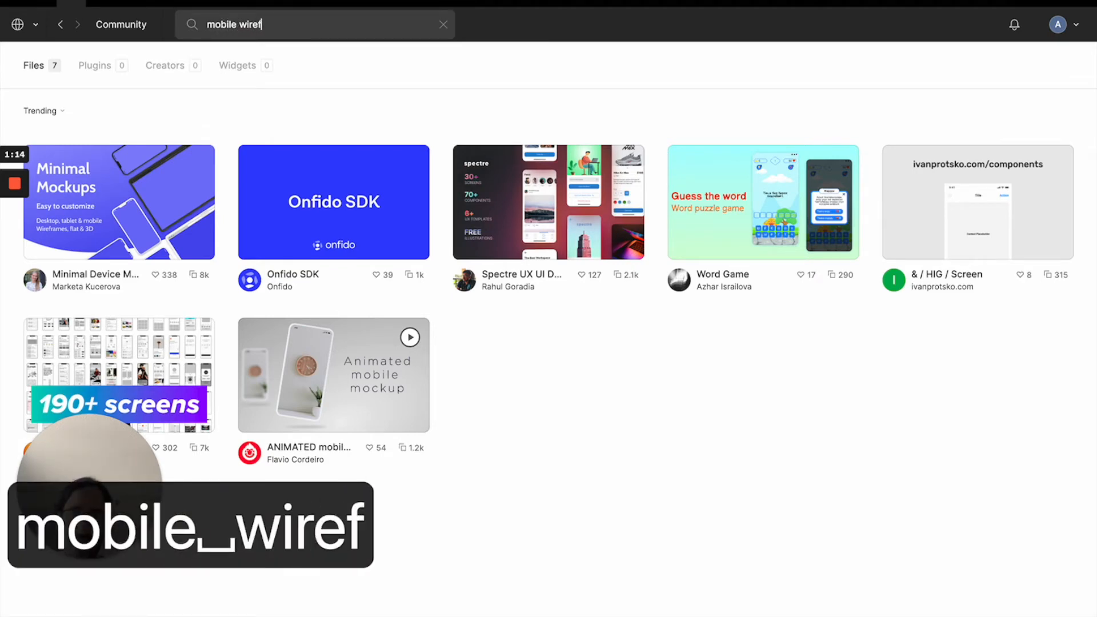
pyautogui.press('Return')
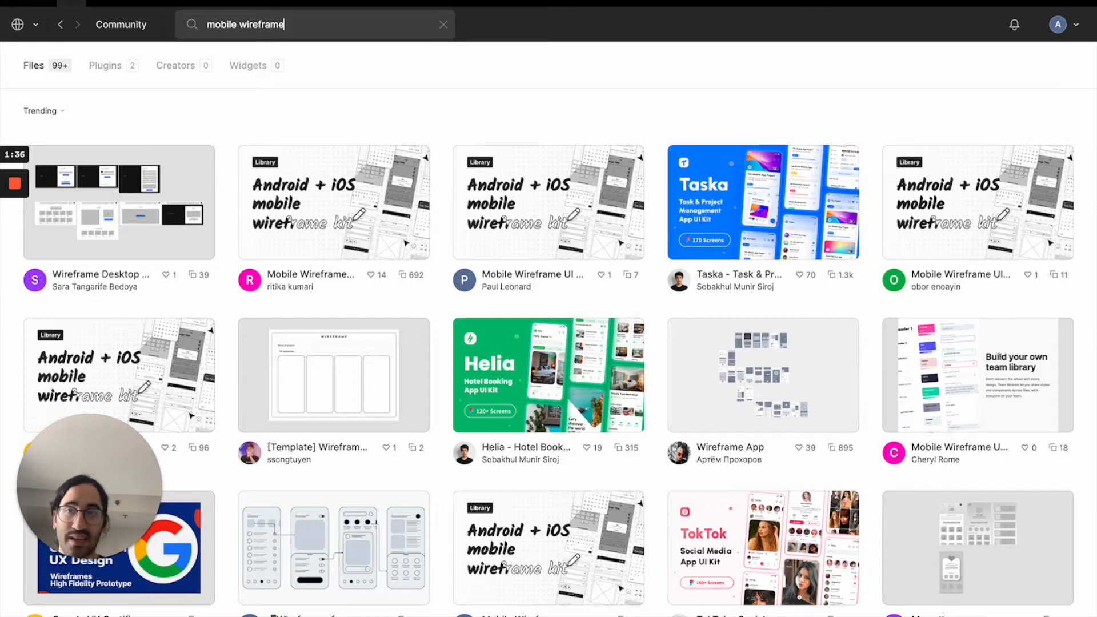
# Return to the Color Scheme Tips file and examine the Wireframe Card 1 frame up close.
pyautogui.click(154, 3)
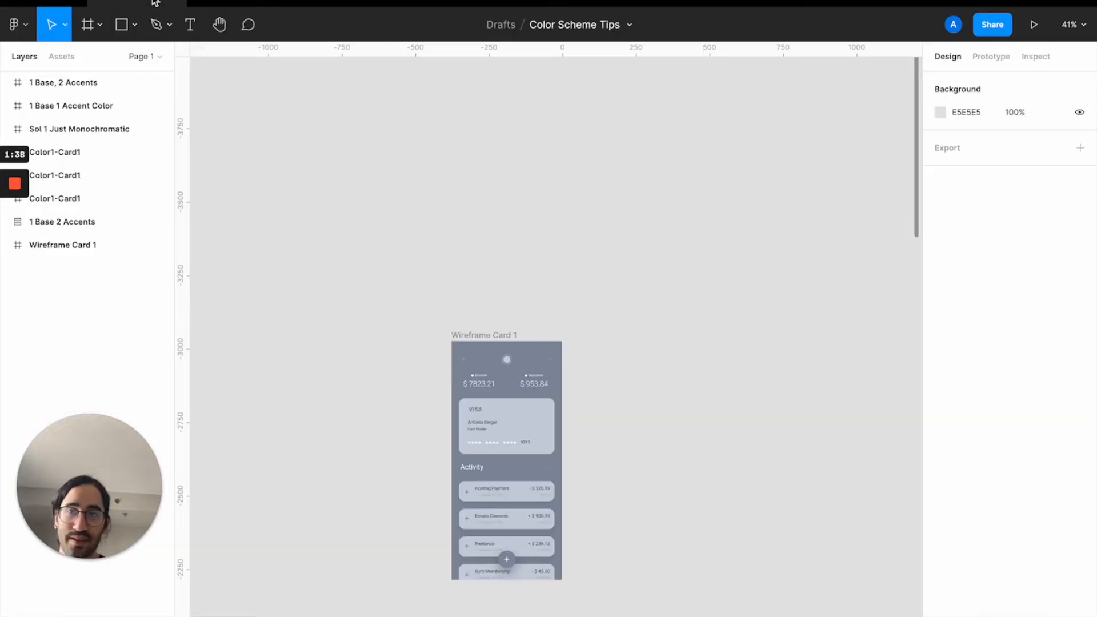
pyautogui.scroll(10, 539, 375)
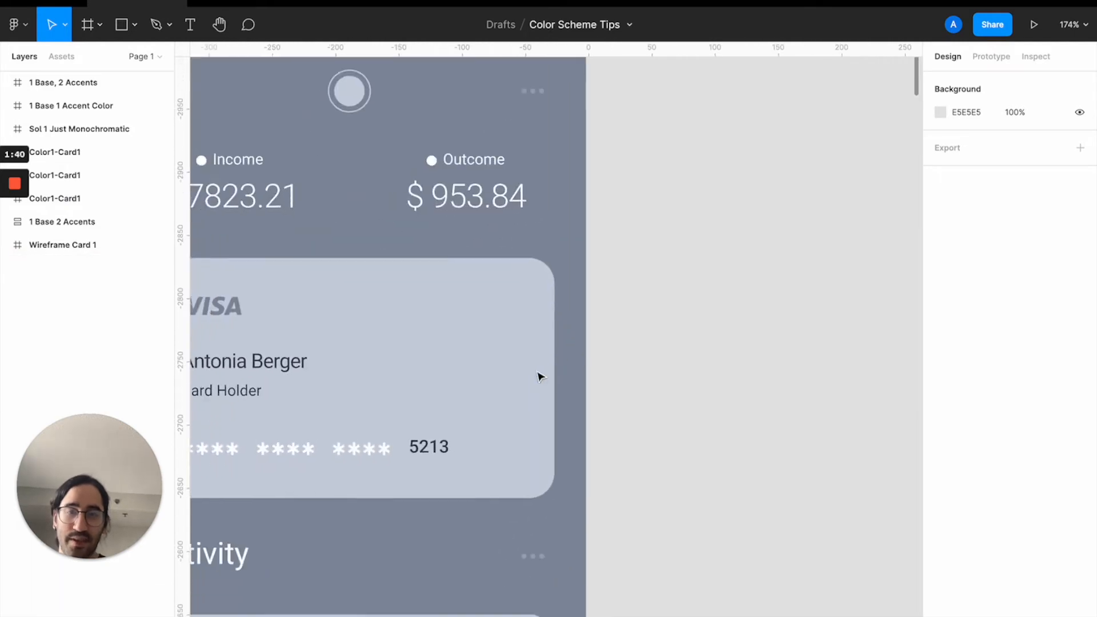
pyautogui.scroll(-8, 539, 375)
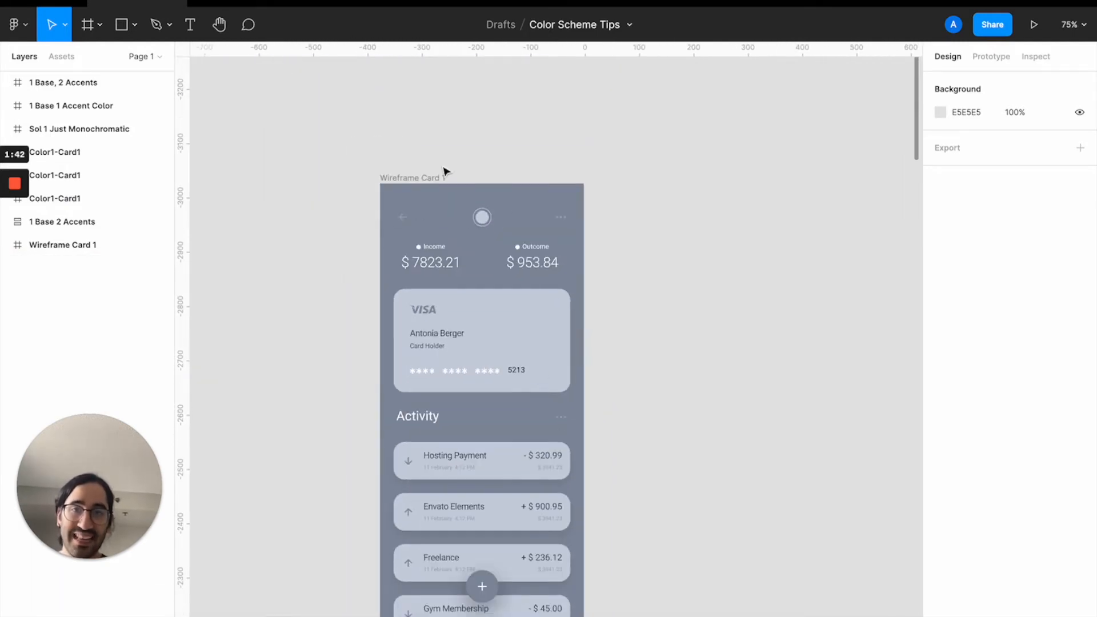
pyautogui.scroll(-2, 444, 177)
pyautogui.scroll(-20, 444, 177)
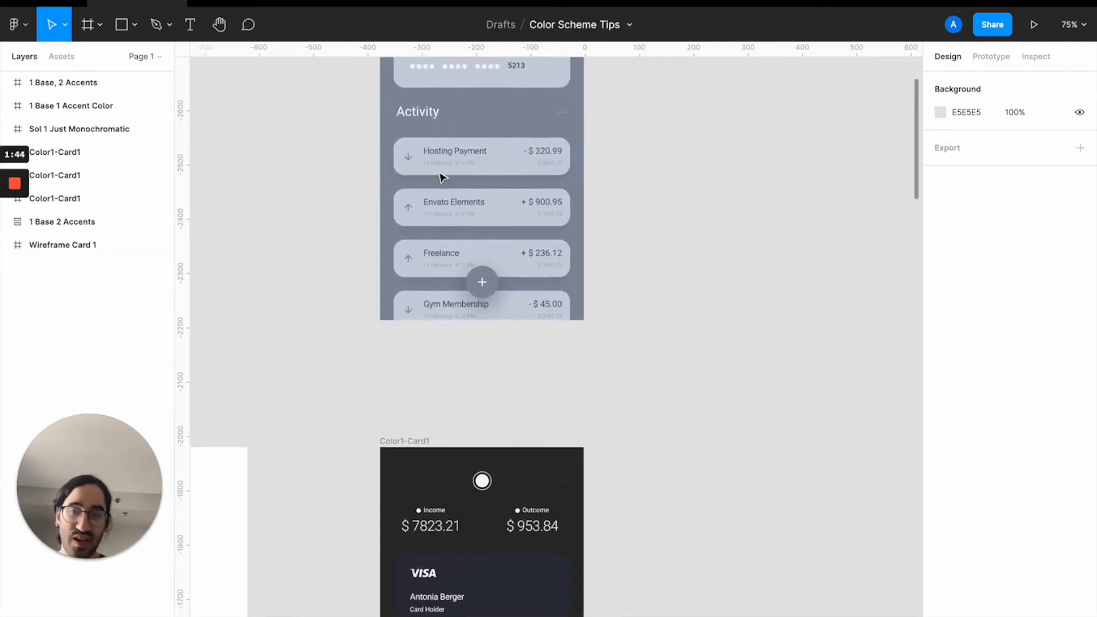
pyautogui.scroll(8, 498, 368)
pyautogui.scroll(7, 498, 369)
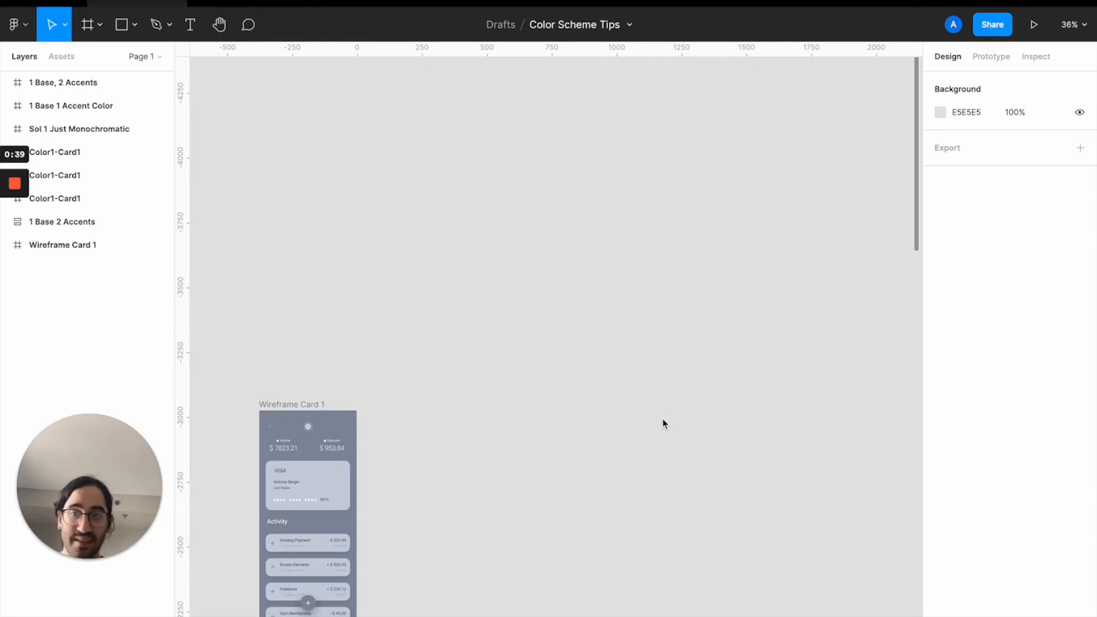
# Duplicate the Wireframe Card 1 frame and place the copy beside the original, aligned at the same height.
pyautogui.click(311, 406)
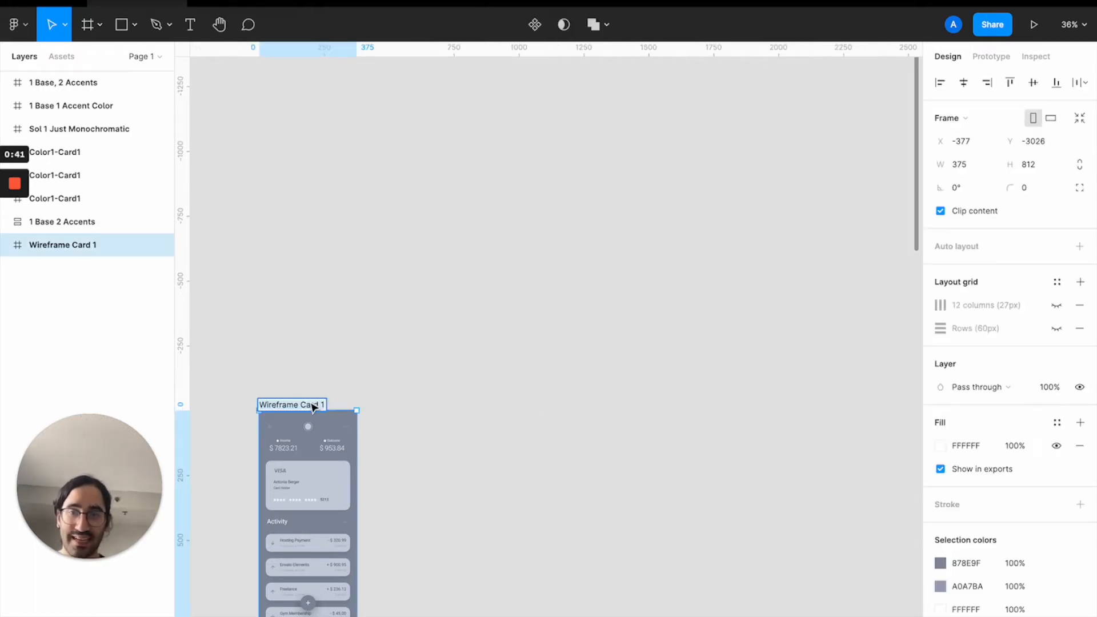
pyautogui.click(349, 358)
pyautogui.click(310, 406)
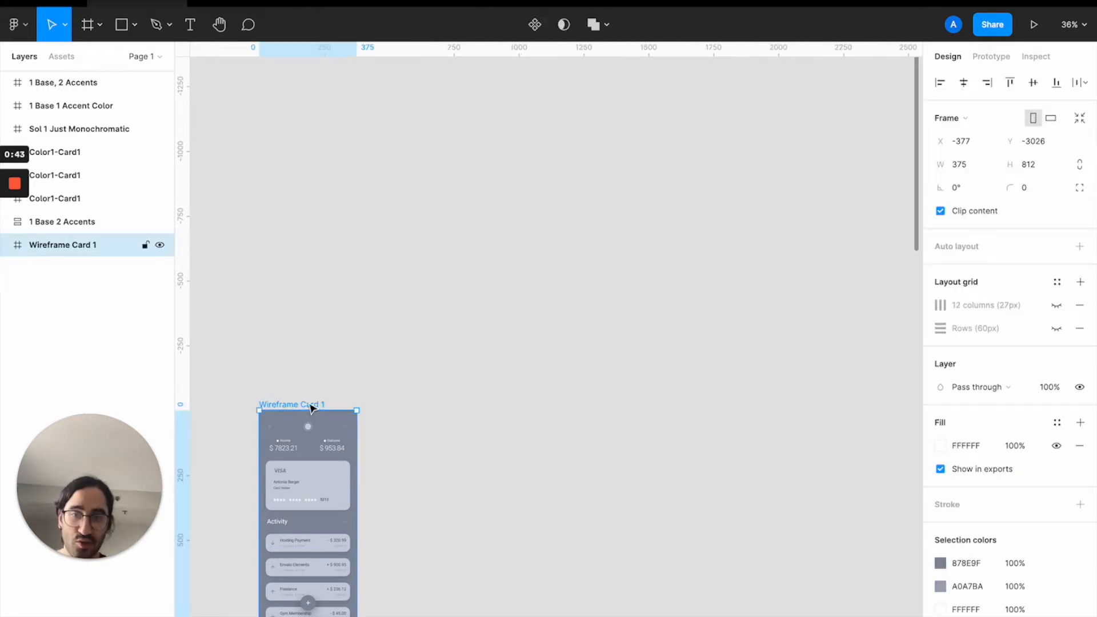
pyautogui.scroll(-3, 309, 405)
pyautogui.scroll(5, 309, 404)
pyautogui.scroll(3, 312, 343)
pyautogui.moveTo(285, 252); pyautogui.dragTo(558, 257)
# Rename the duplicated wireframe frame as "Grayscale Solution".
pyautogui.doubleClick(558, 256)
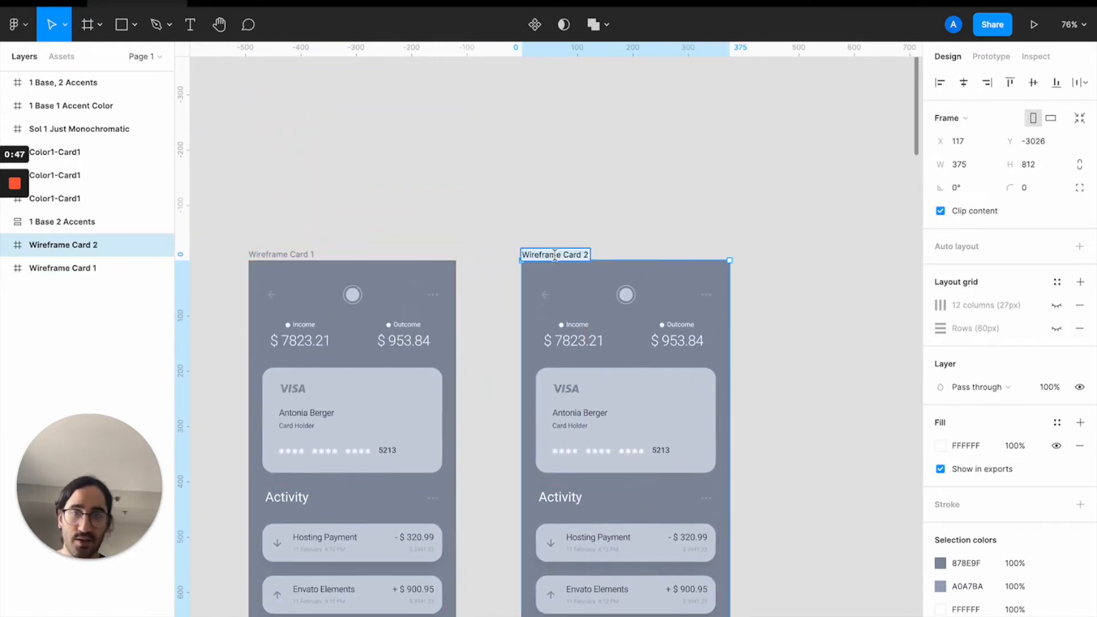
pyautogui.write('Grayscale Soluto')
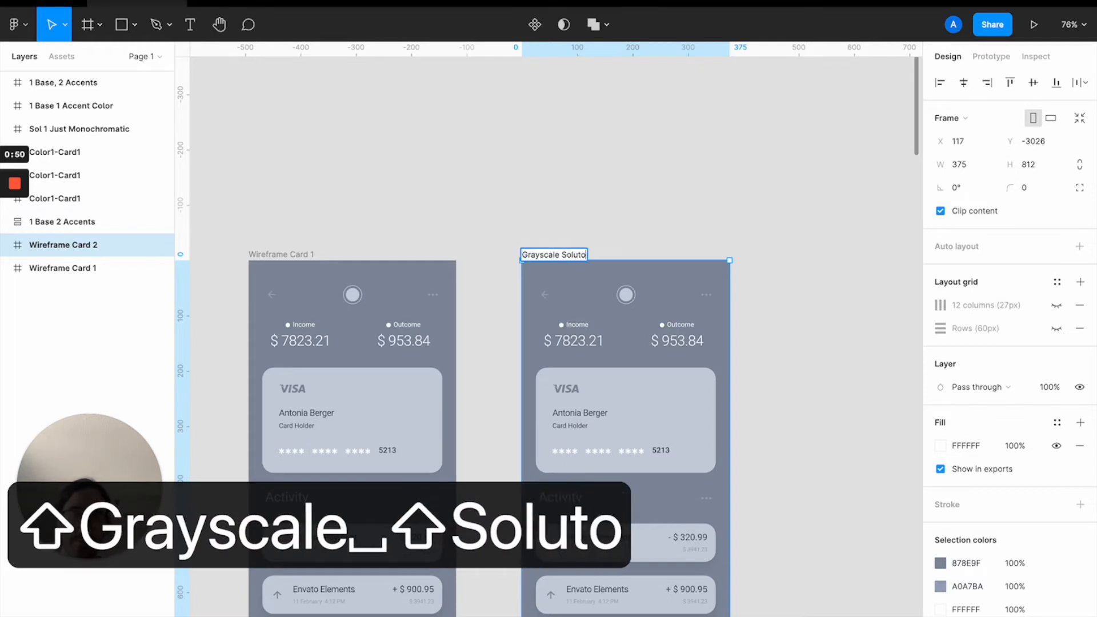
pyautogui.press('BackSpace')
pyautogui.write('ion')
pyautogui.press('Return')
pyautogui.click(804, 188)
# Reorder the Grayscale Solution frame to sit directly below "1 Base, 2 Accents" in the layer order and expand its contents.
pyautogui.scroll(-3, 629, 257)
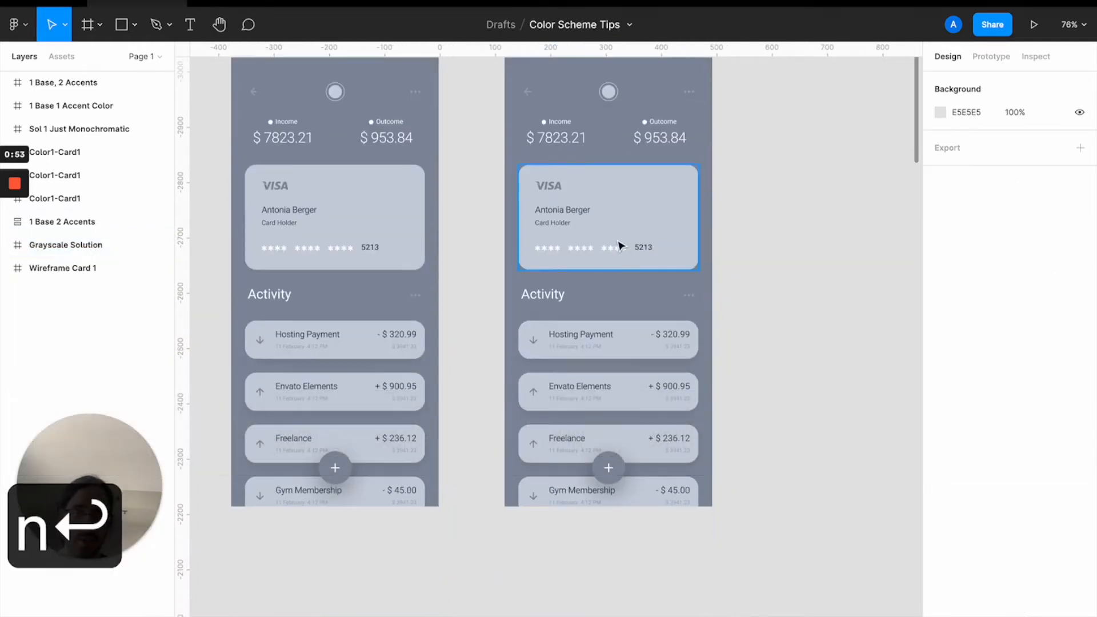
pyautogui.scroll(1, 612, 212)
pyautogui.click(539, 112)
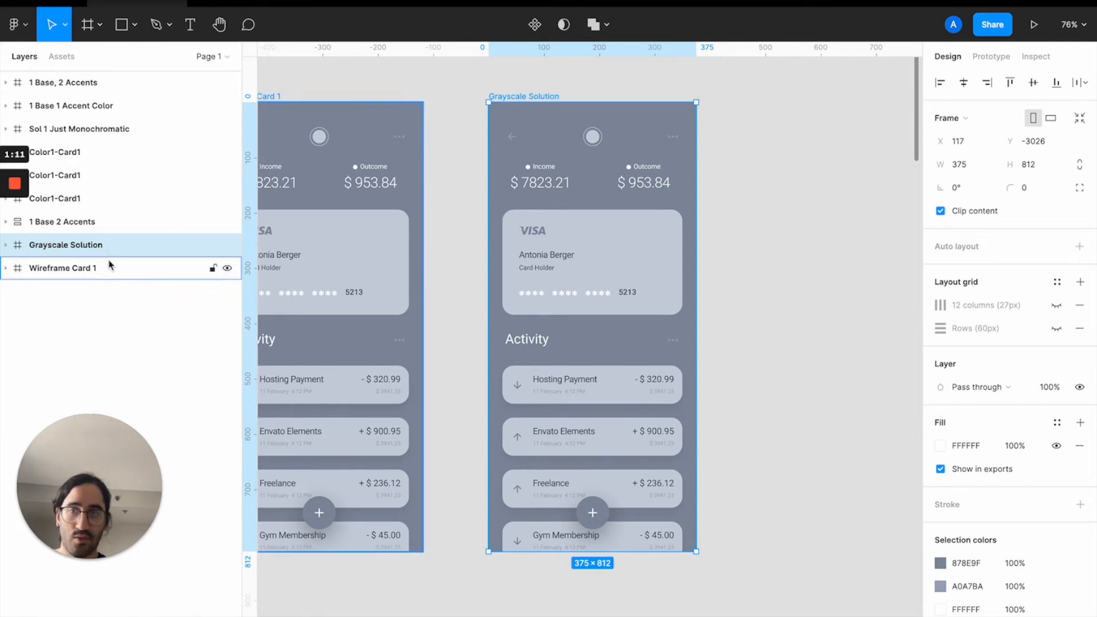
pyautogui.moveTo(109, 245); pyautogui.dragTo(111, 98)
pyautogui.click(6, 106)
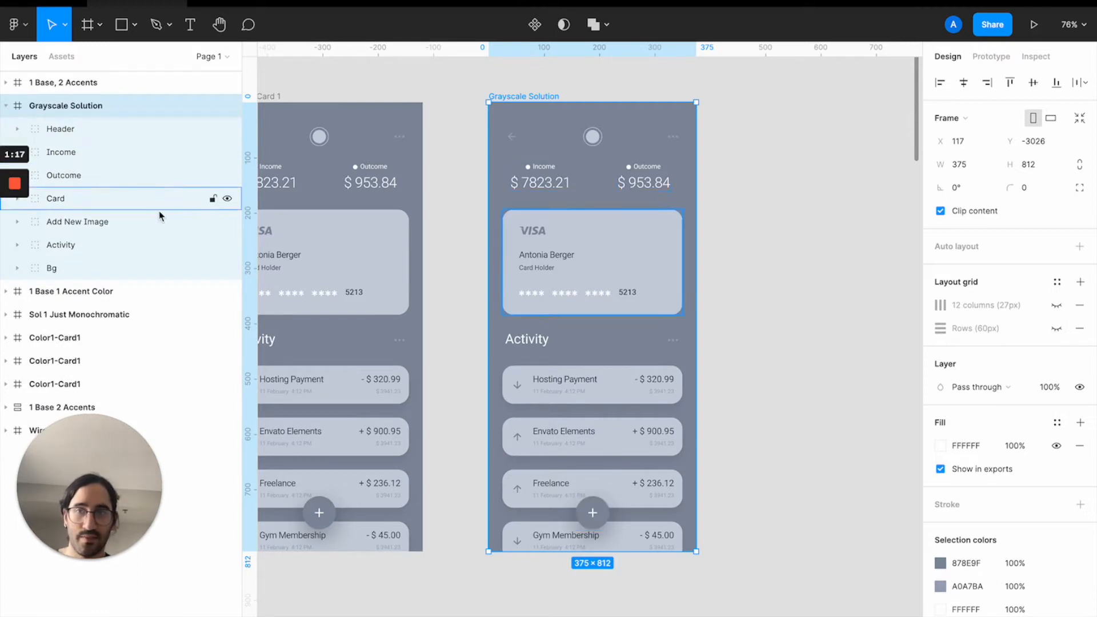
# Change the fill of the Grayscale Solution frame's Bg group to neutral dark gray 373737 and copy its hex code.
pyautogui.click(159, 270)
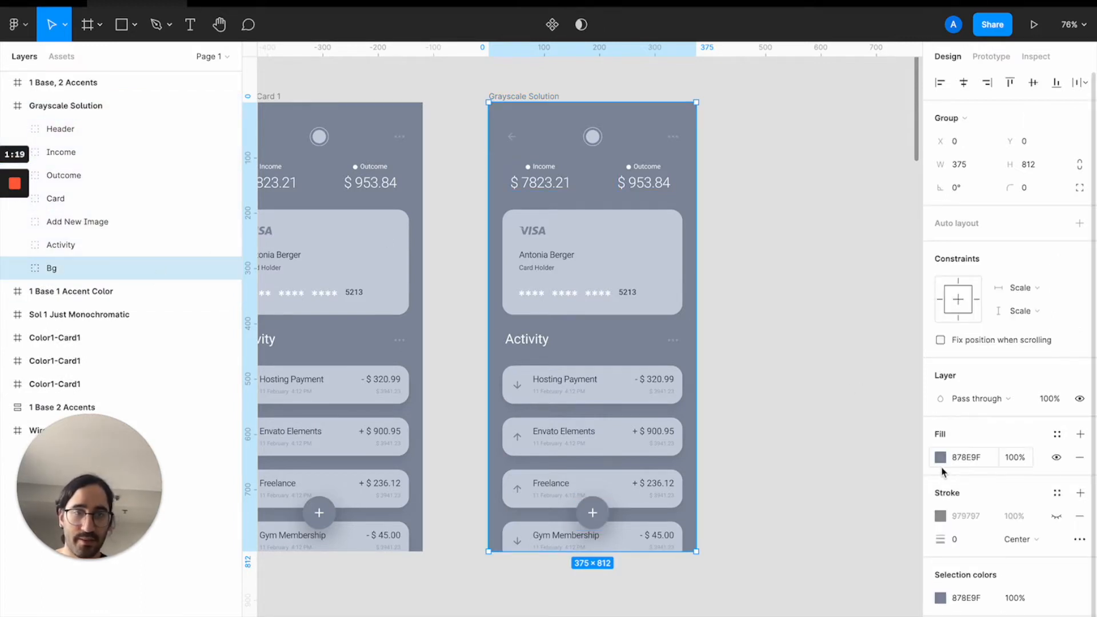
pyautogui.click(941, 457)
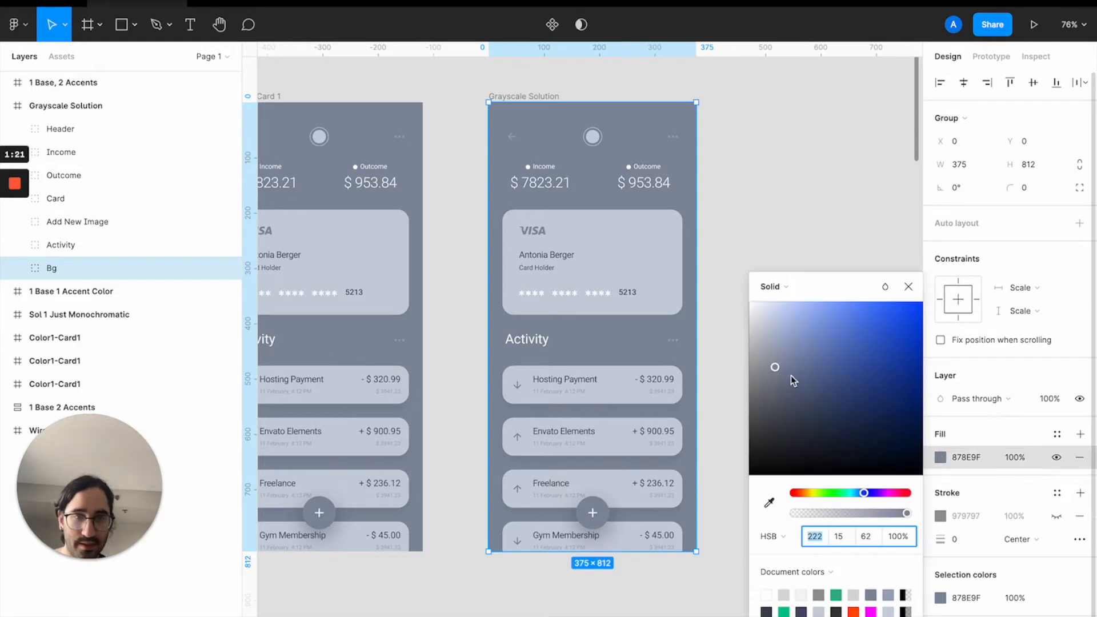
pyautogui.moveTo(776, 370); pyautogui.dragTo(750, 441)
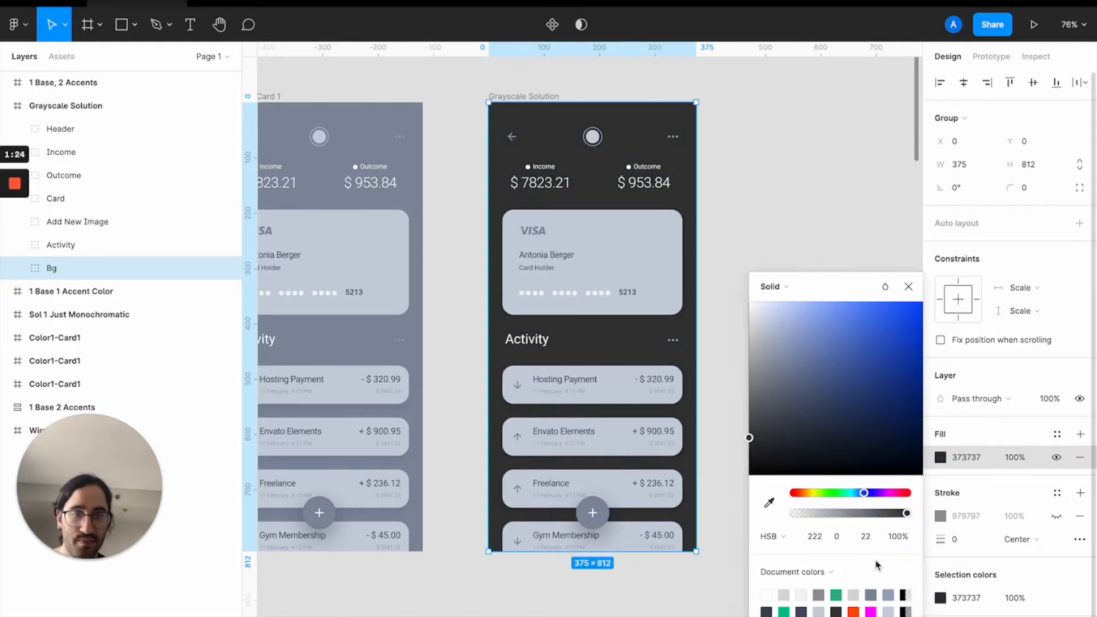
pyautogui.click(970, 464)
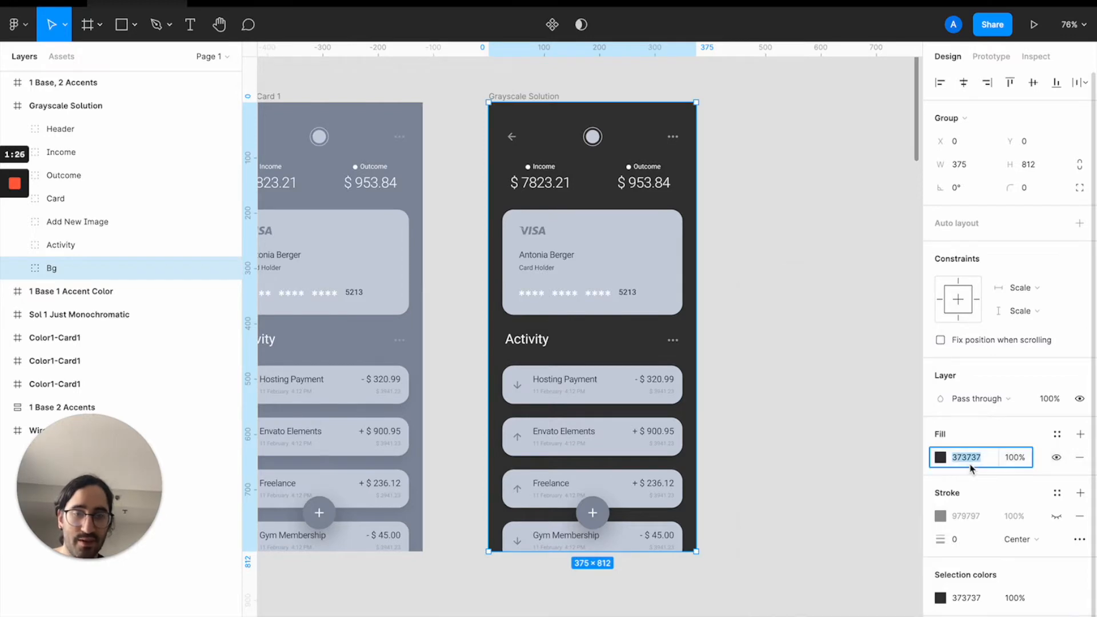
pyautogui.press('super+c')
pyautogui.click(786, 321)
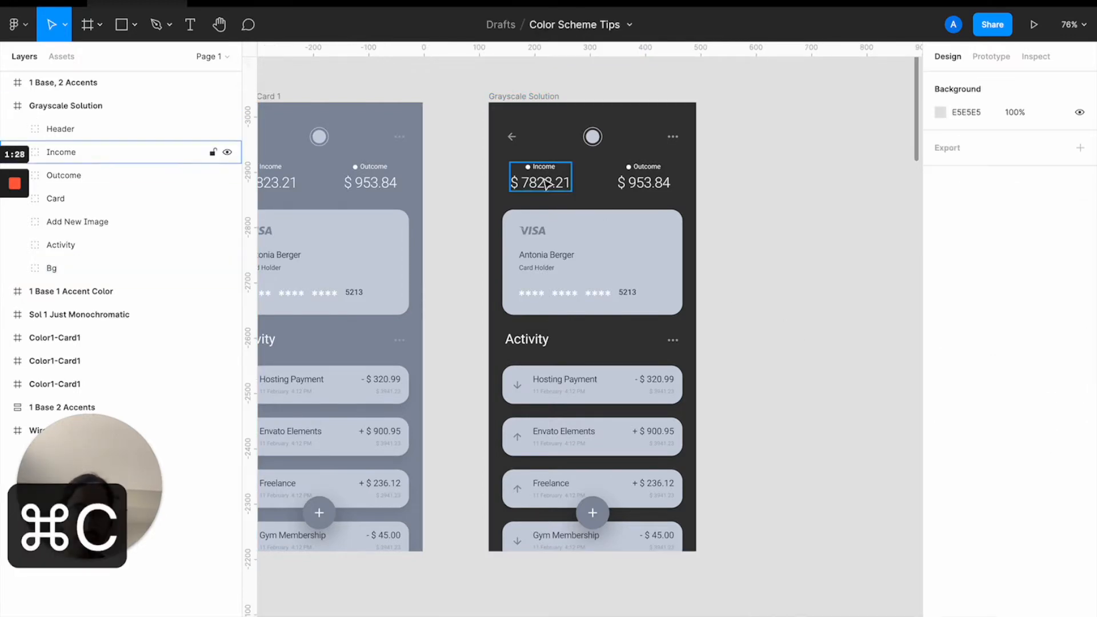
pyautogui.click(571, 232)
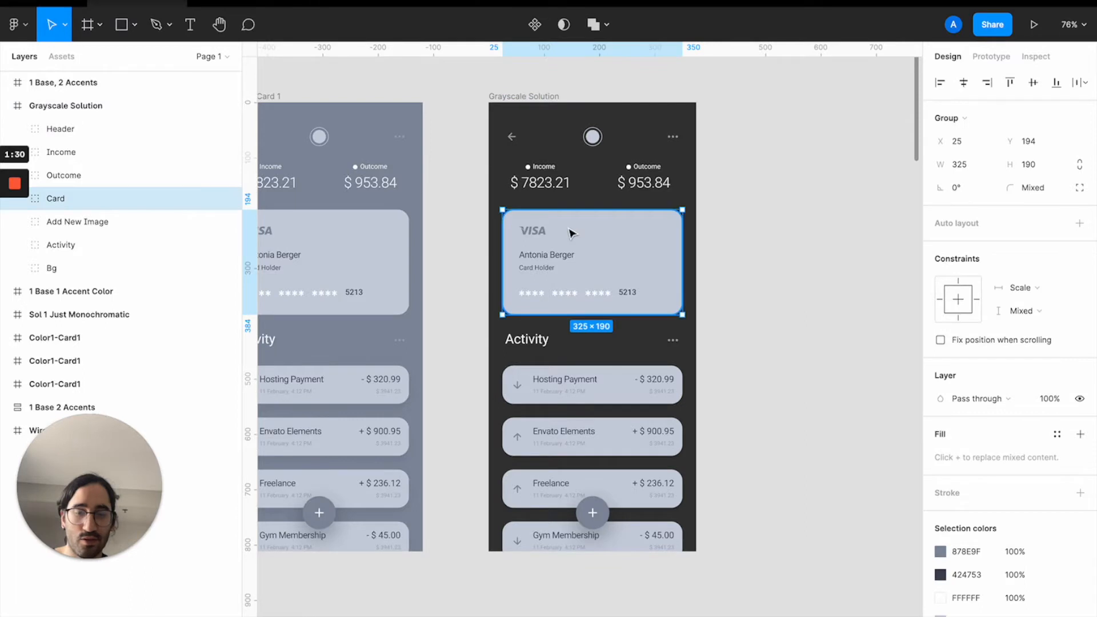
pyautogui.doubleClick(571, 233)
pyautogui.press('super+v')
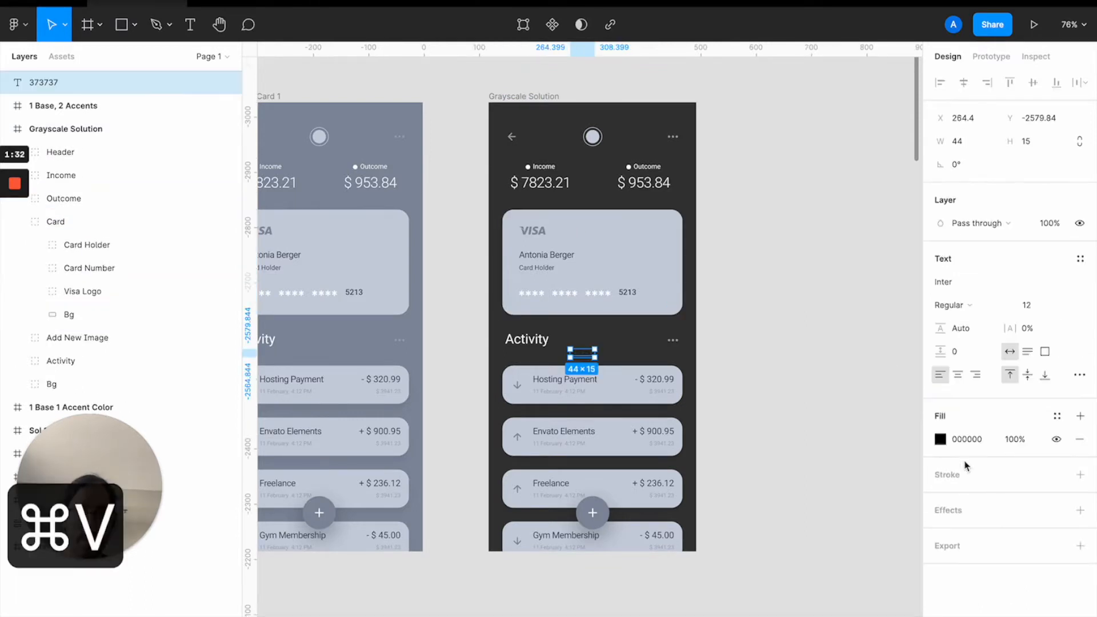
pyautogui.click(967, 439)
pyautogui.press('super+z')
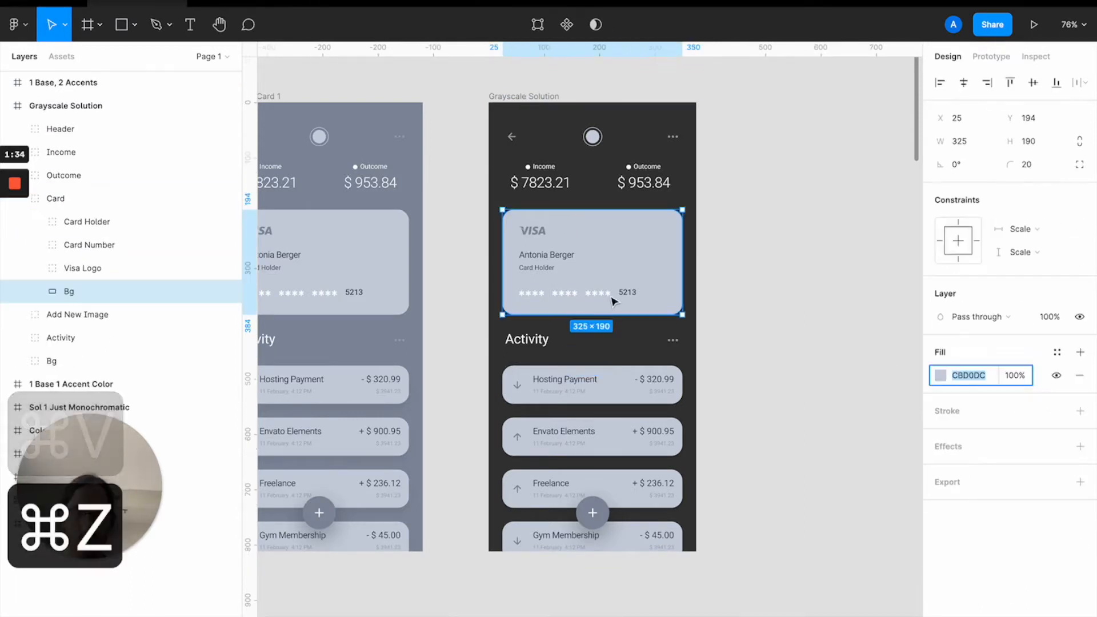
# Set the fill of the Visa card's Bg rectangle to the copied hex code 373737.
pyautogui.click(594, 268)
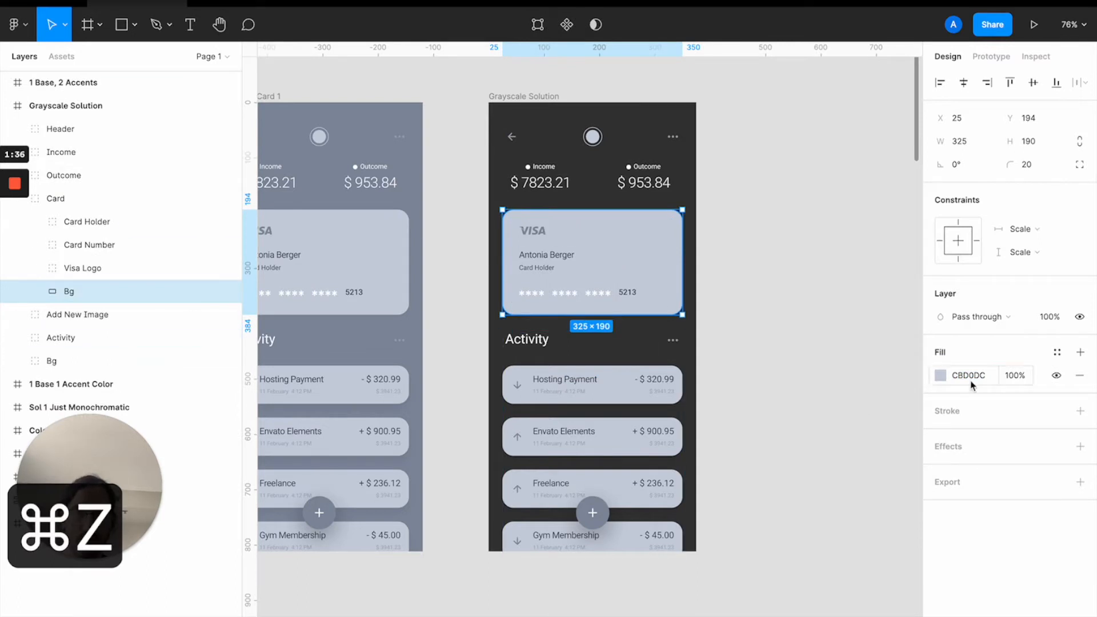
pyautogui.click(972, 378)
pyautogui.press('super+v')
pyautogui.press('Return')
# Open the color picker for the card background's fill and compare its value in the HSB, Hex and RGB color models.
pyautogui.click(941, 375)
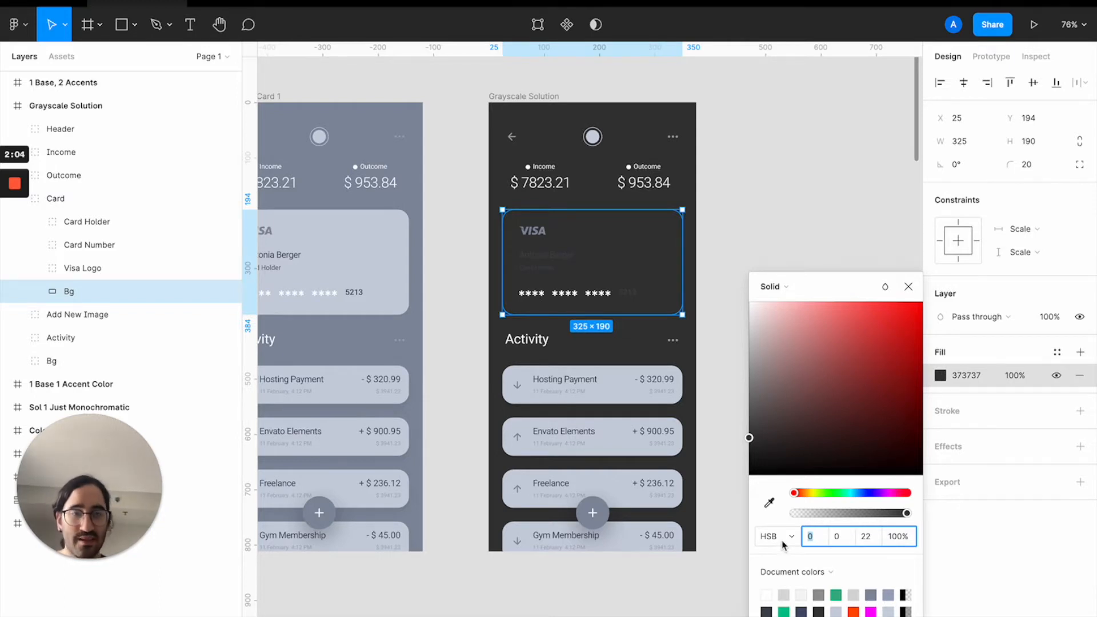
pyautogui.click(783, 544)
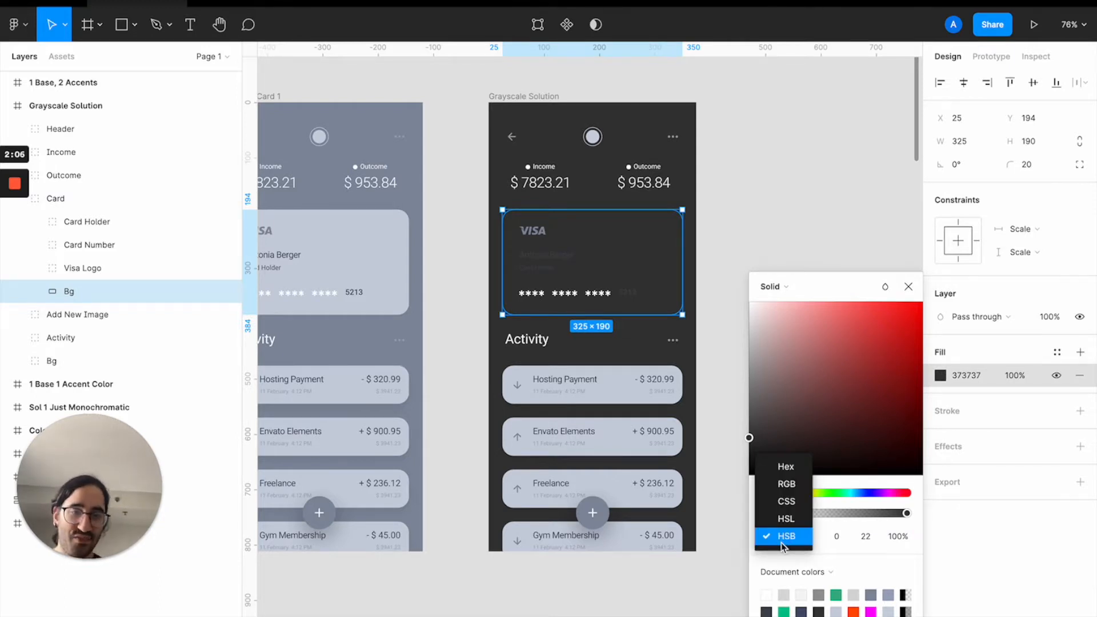
pyautogui.click(783, 467)
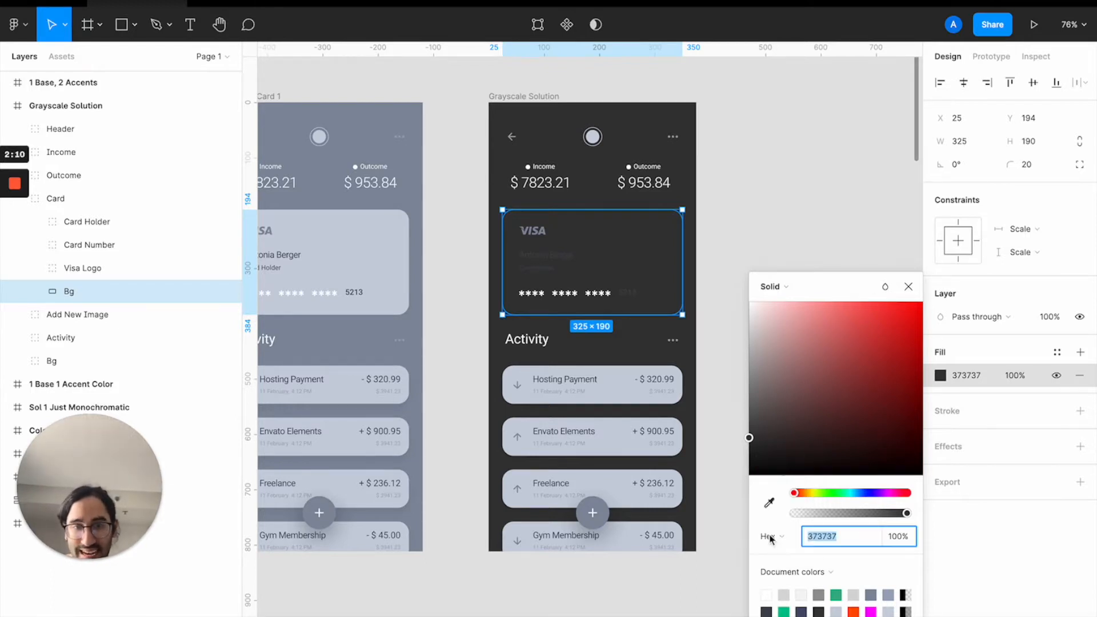
pyautogui.click(772, 537)
pyautogui.click(776, 610)
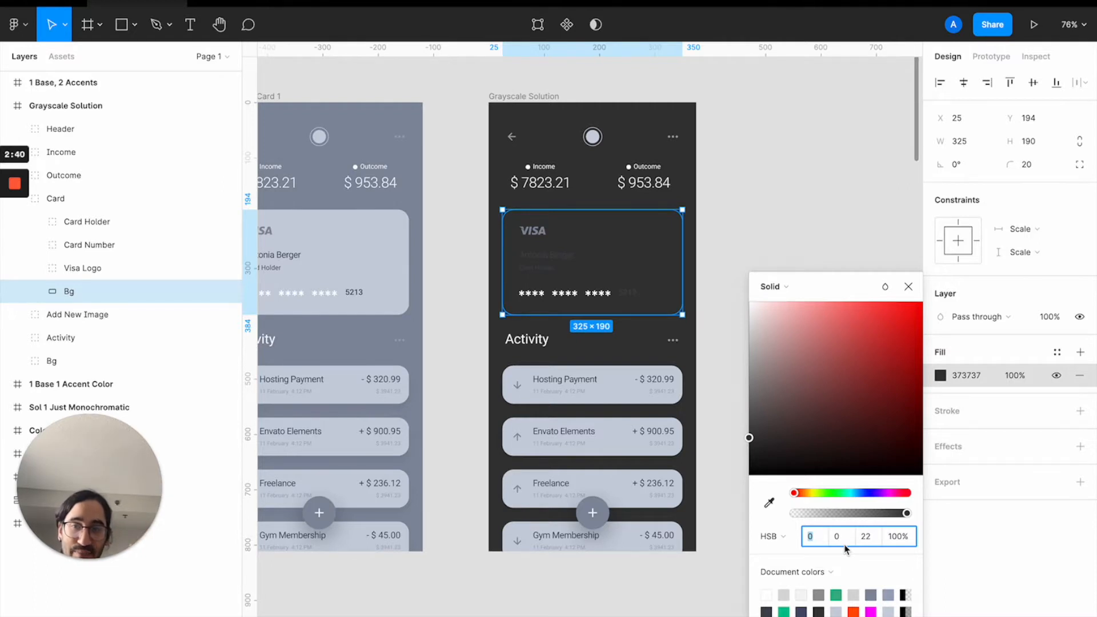
pyautogui.click(781, 538)
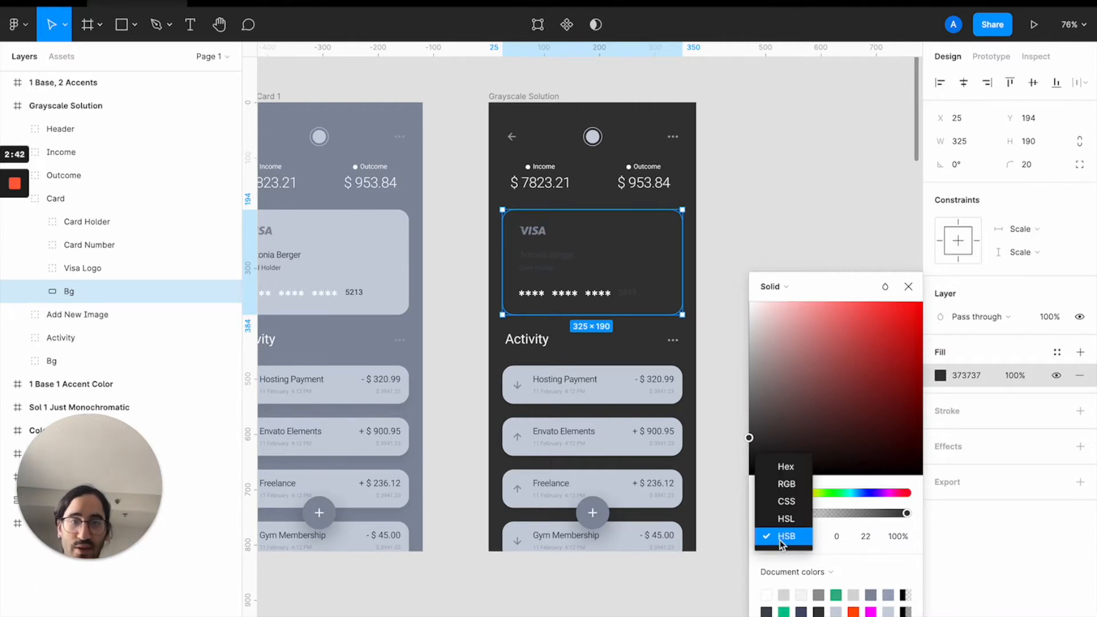
pyautogui.click(784, 468)
pyautogui.click(772, 536)
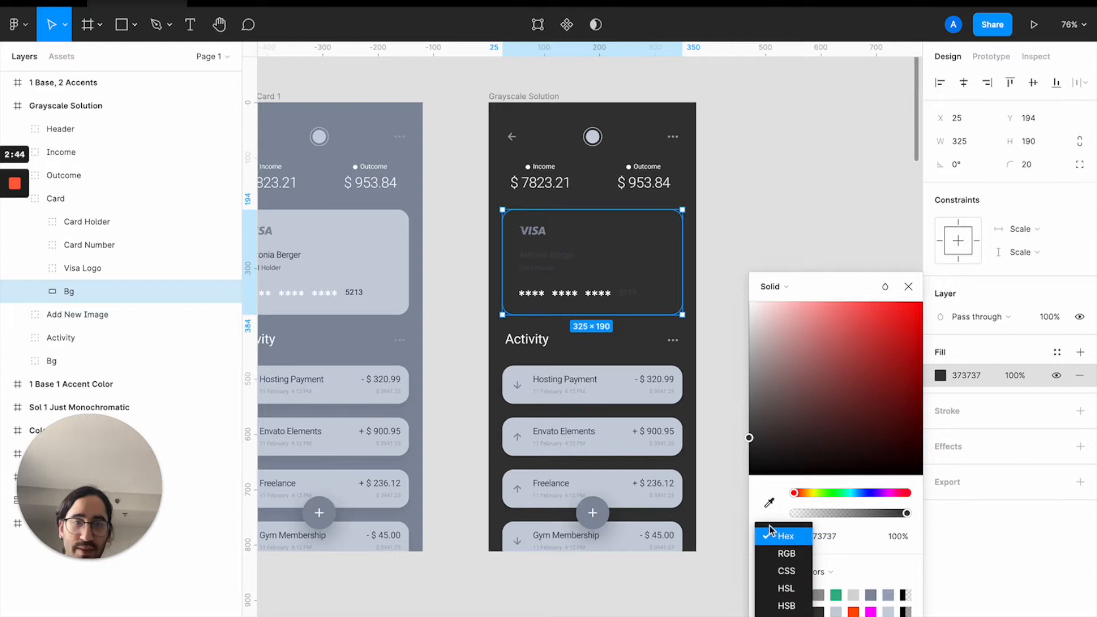
pyautogui.click(775, 553)
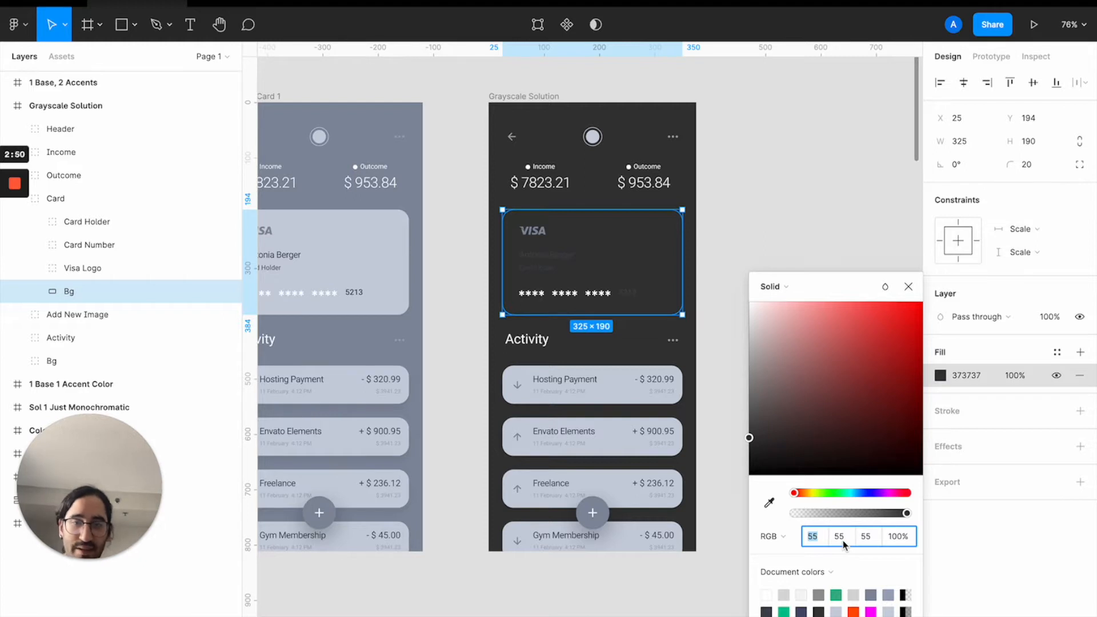
# Switch the card background's color values to HSB, try a lighter gray fill, and undo that color change.
pyautogui.click(780, 540)
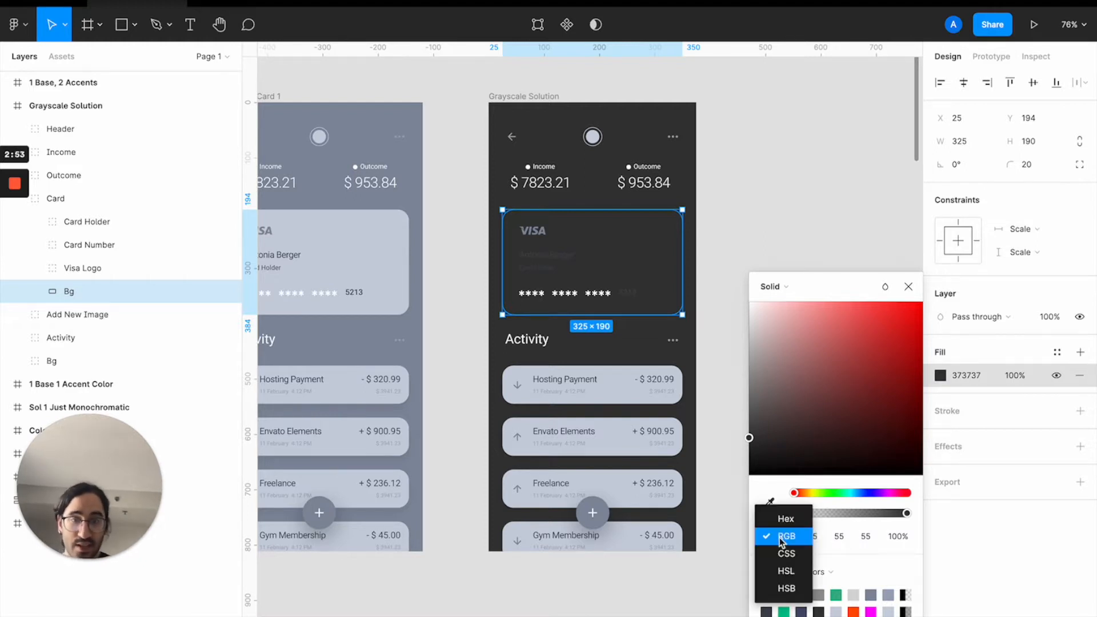
pyautogui.click(786, 589)
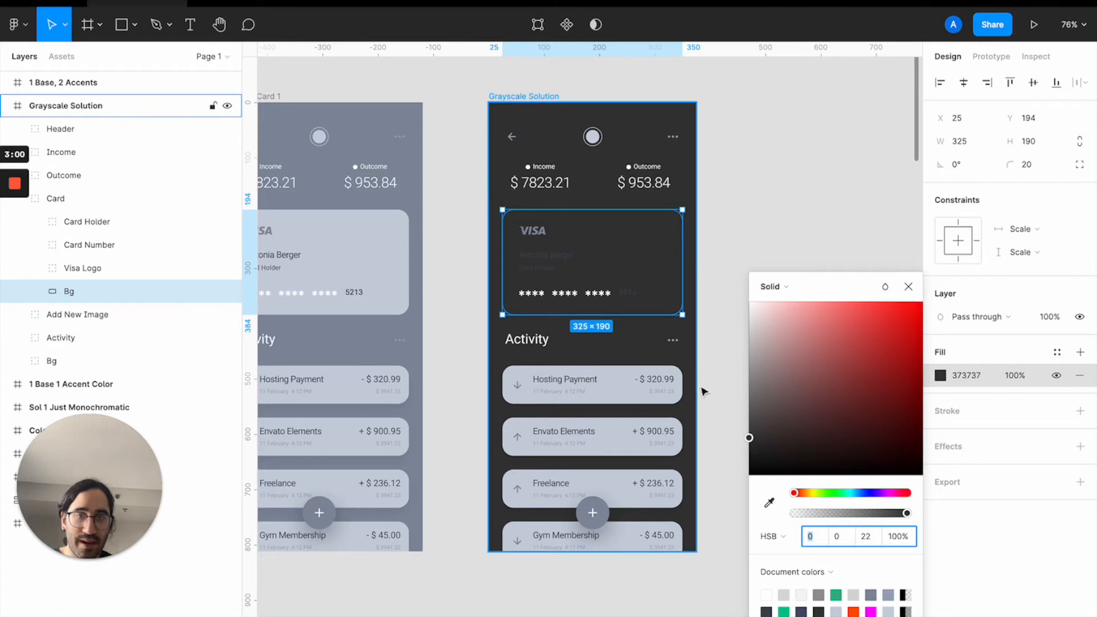
pyautogui.click(866, 537)
pyautogui.moveTo(750, 440); pyautogui.dragTo(750, 420)
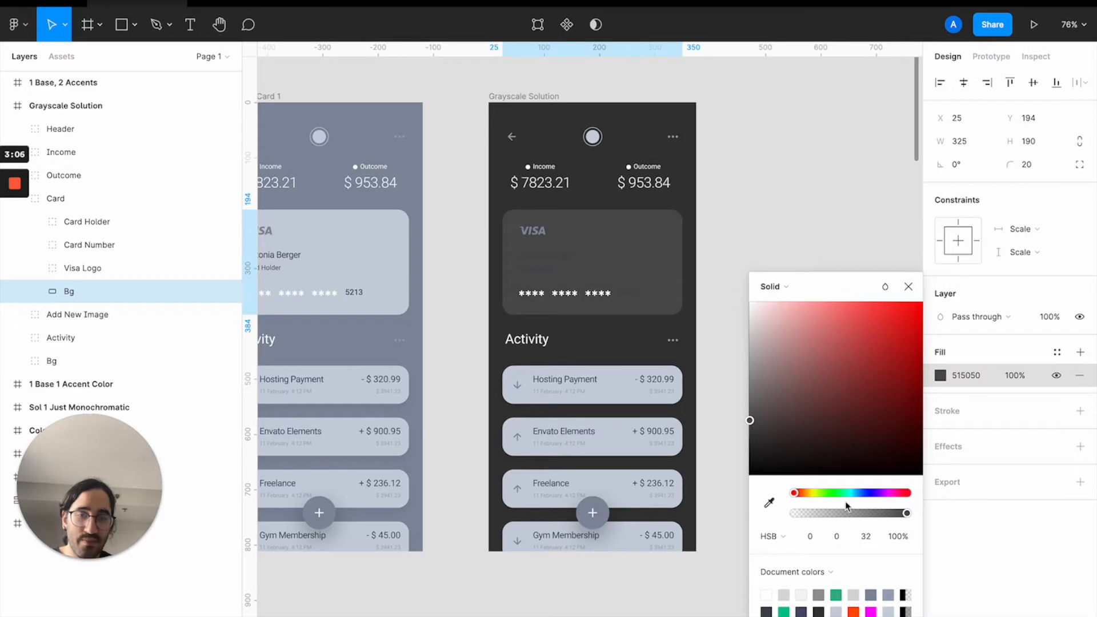
pyautogui.press('super+z')
# Test the card background's HSB brightness in steps of 10 between 2 and 32, and at 36 and 40.
pyautogui.hotkey('shift', 'Down')
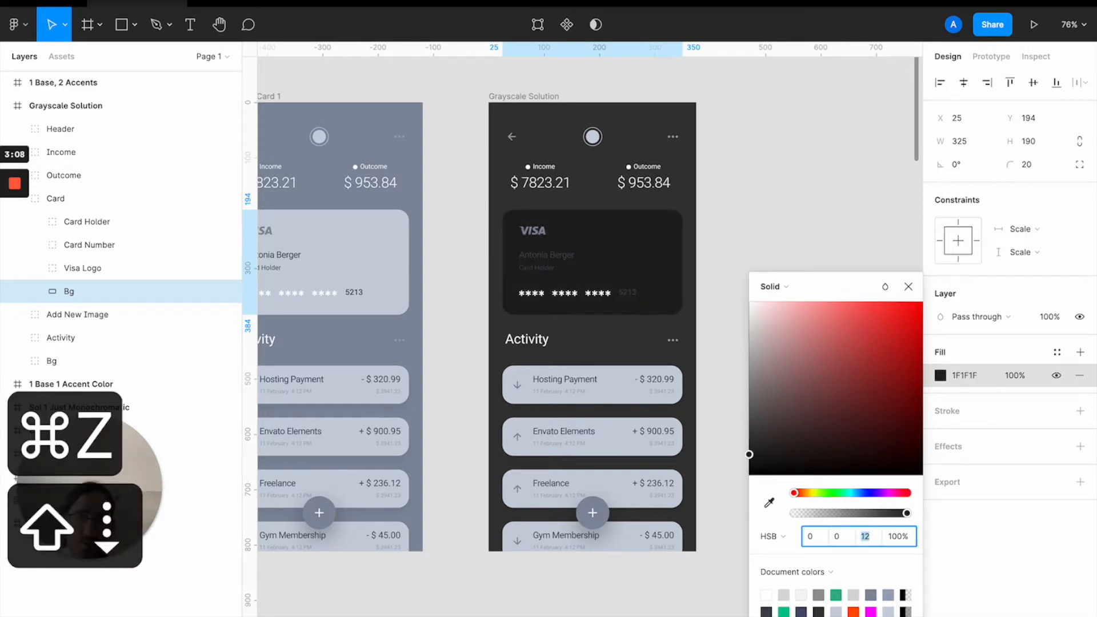
pyautogui.hotkey('shift', 'Down')
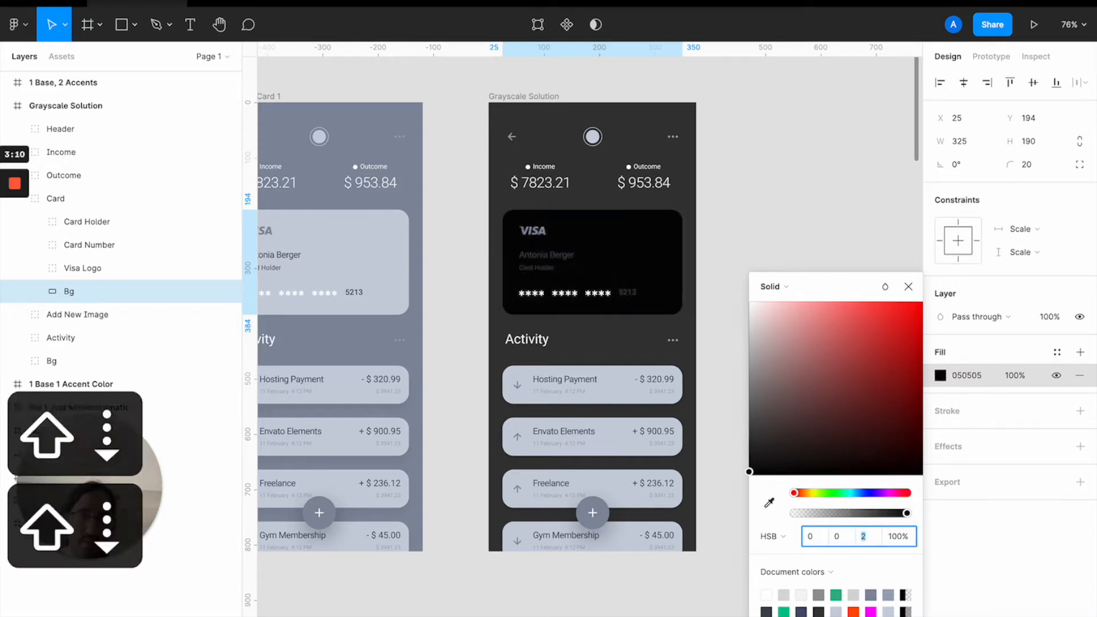
pyautogui.hotkey('shift', 'Up')
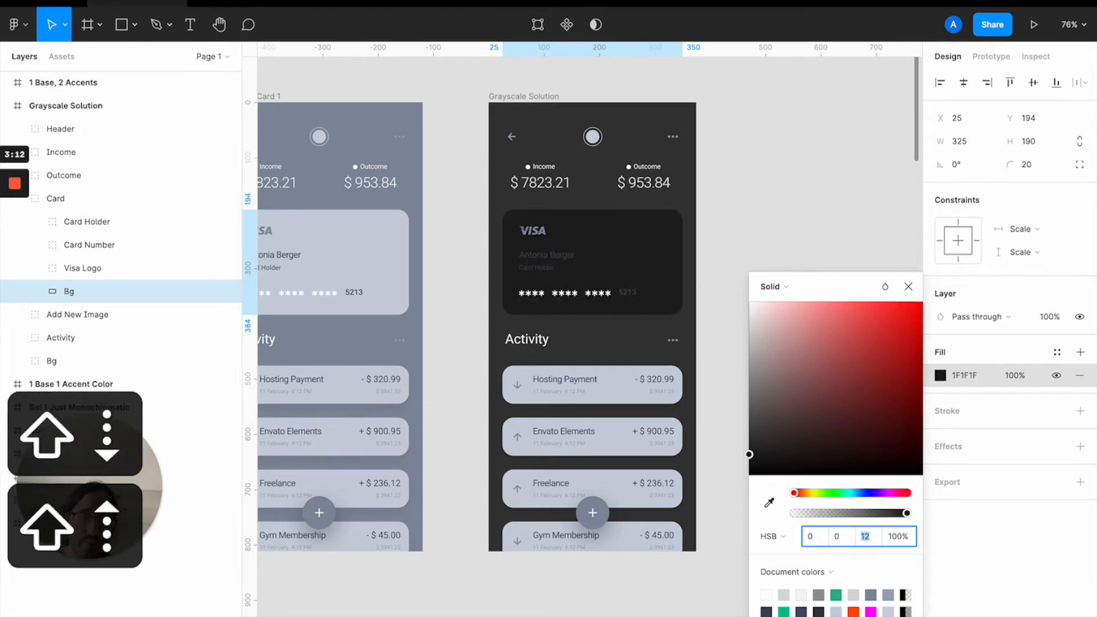
pyautogui.hotkey('shift', 'Up')
pyautogui.hotkey('shift', 'Up')
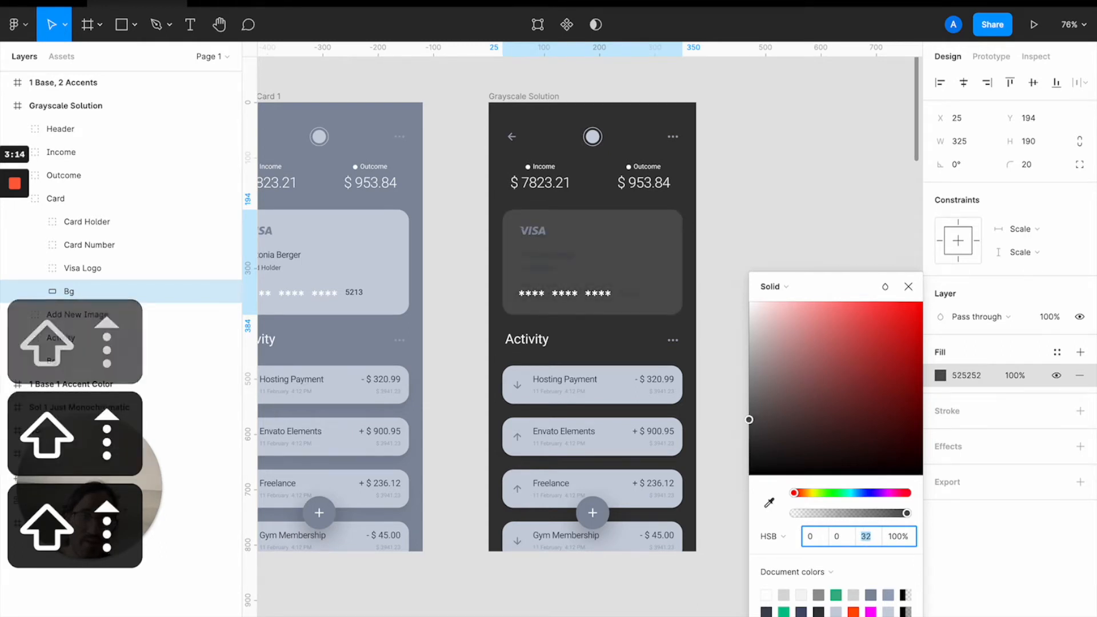
pyautogui.write('36')
pyautogui.press('Return')
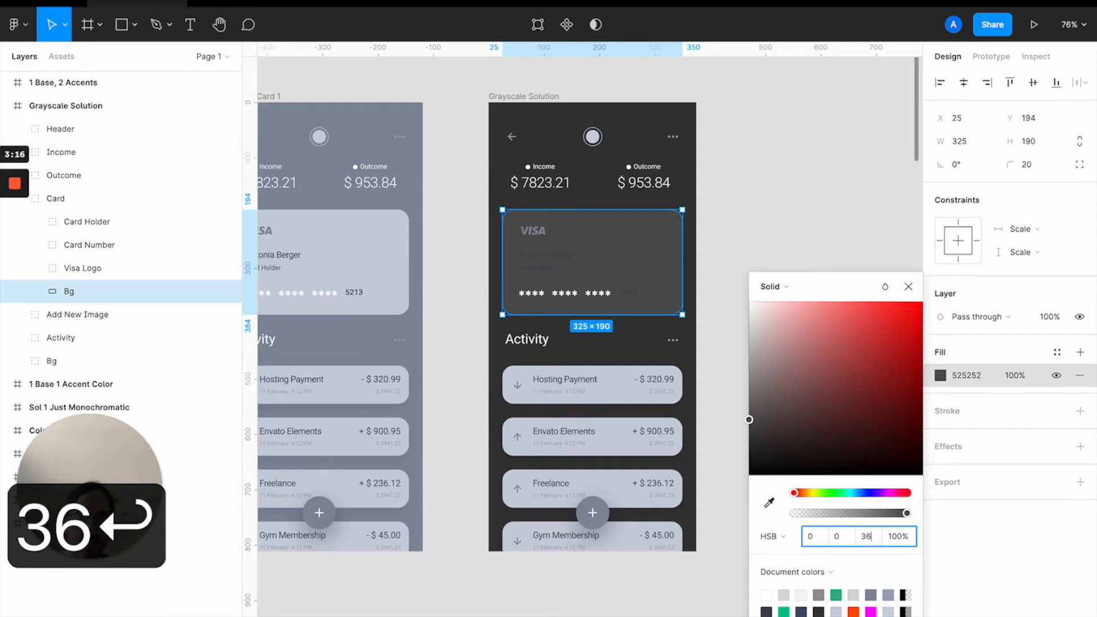
pyautogui.write('40')
pyautogui.press('Return')
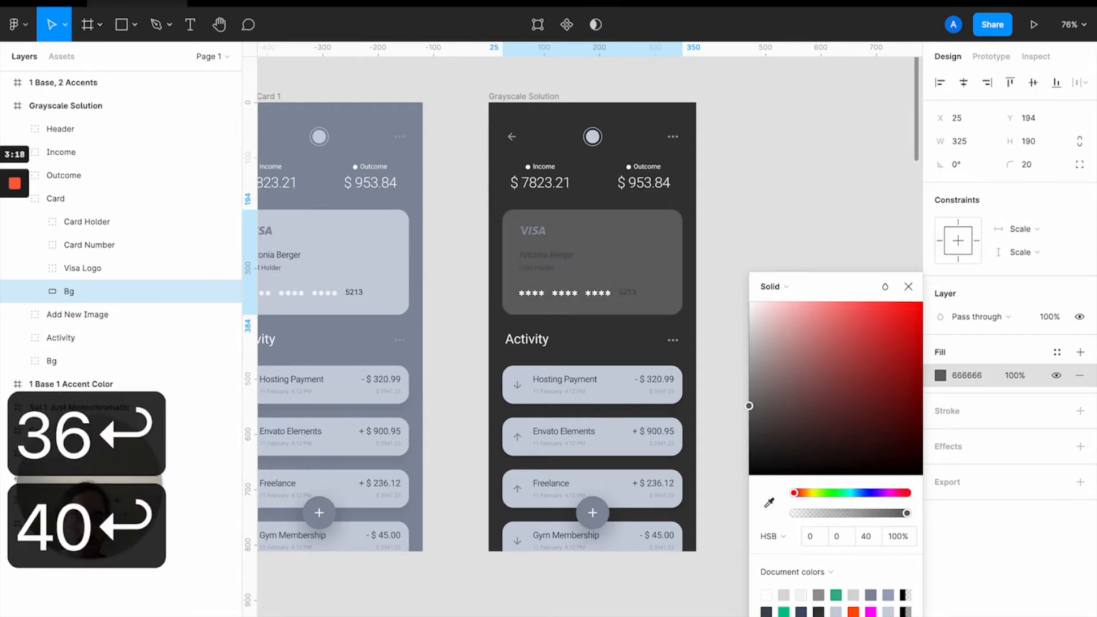
# Darken the card background's fill to neutral gray 484848, with a brightness of 28.
pyautogui.click(752, 406)
pyautogui.moveTo(752, 406); pyautogui.dragTo(752, 437)
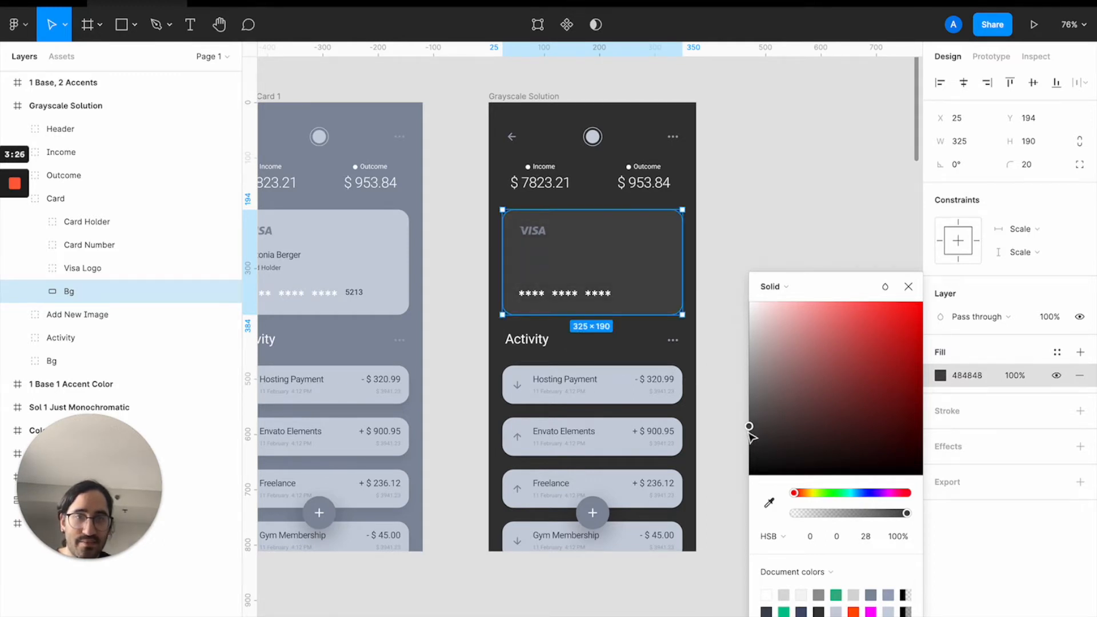
pyautogui.click(749, 436)
# Reopen the card background's fill color, vary its hue up and down, and enter a hue of 2.
pyautogui.click(610, 263)
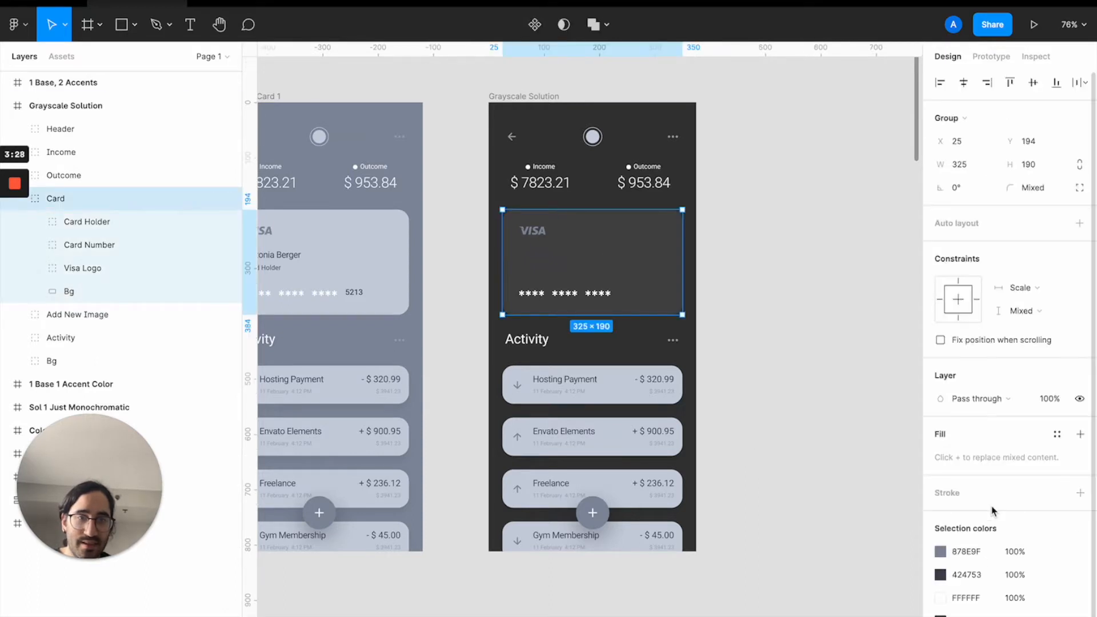
pyautogui.doubleClick(658, 270)
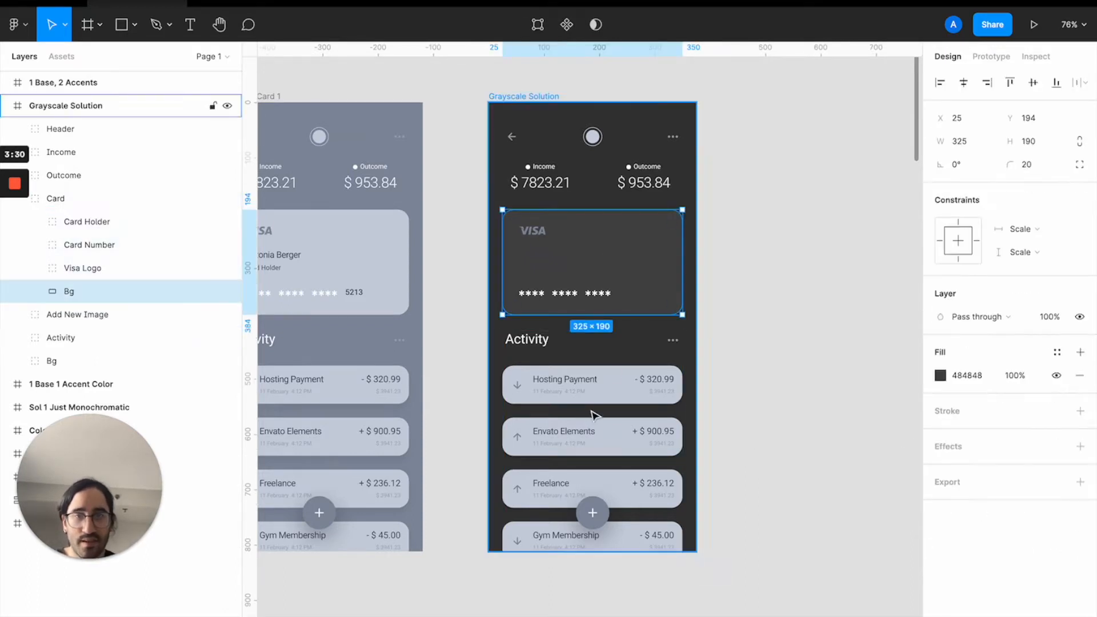
pyautogui.click(940, 376)
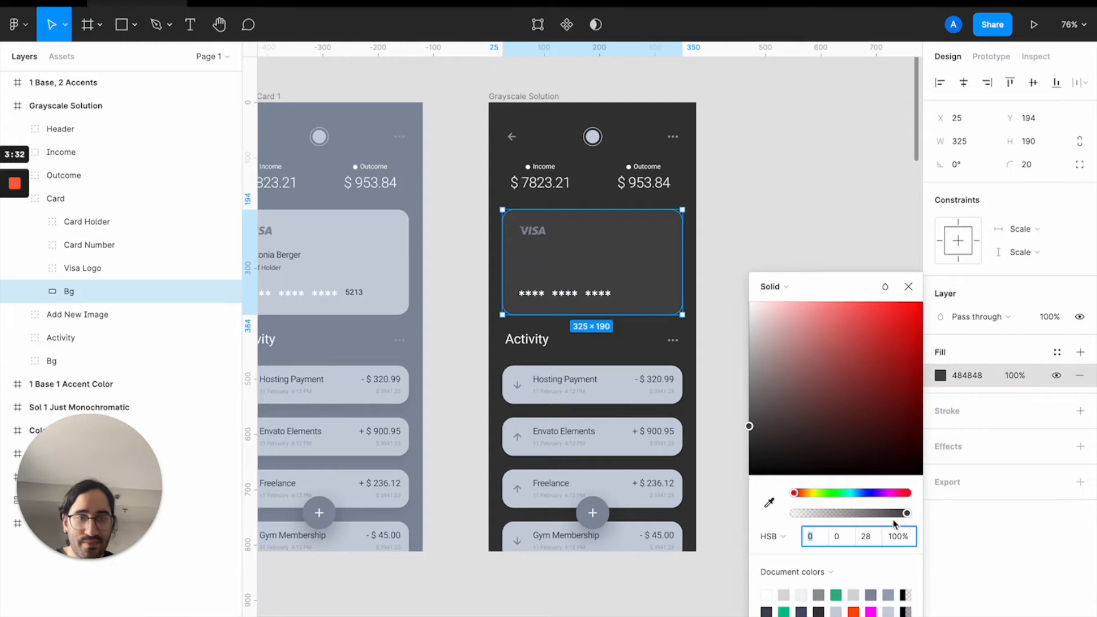
pyautogui.click(819, 540)
pyautogui.press('Up')
pyautogui.press('Up')
pyautogui.press('Up')
pyautogui.press('Up')
pyautogui.press('Up')
pyautogui.press('Up')
pyautogui.press('Up')
pyautogui.press('Up')
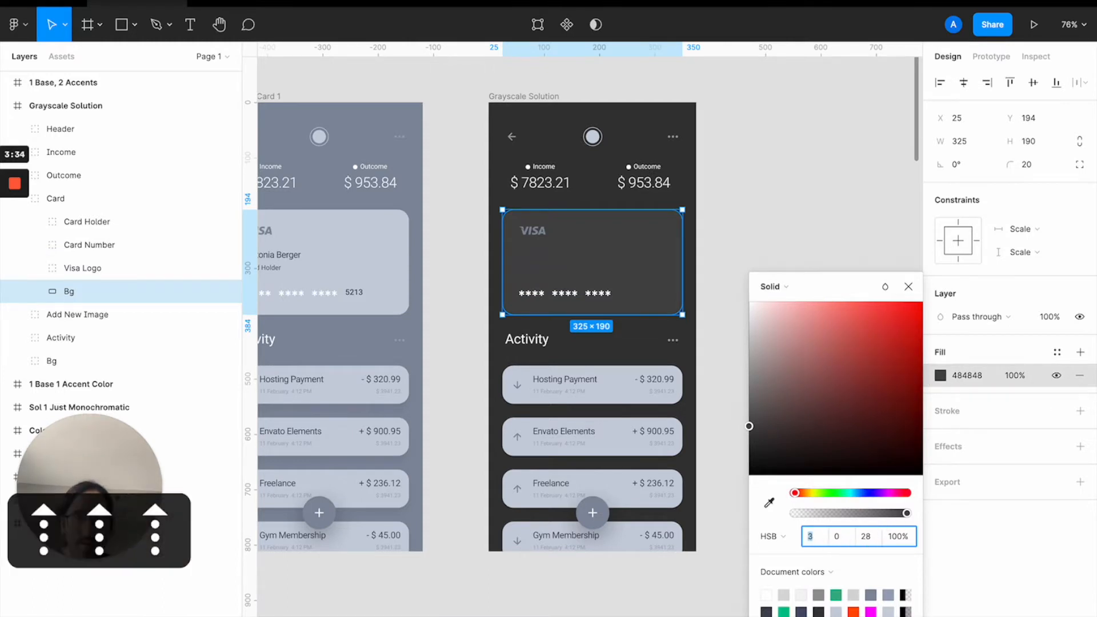
pyautogui.press('Down')
pyautogui.press('Down')
pyautogui.press('Down')
pyautogui.press('Down')
pyautogui.press('Down')
pyautogui.press('Down')
pyautogui.press('Down')
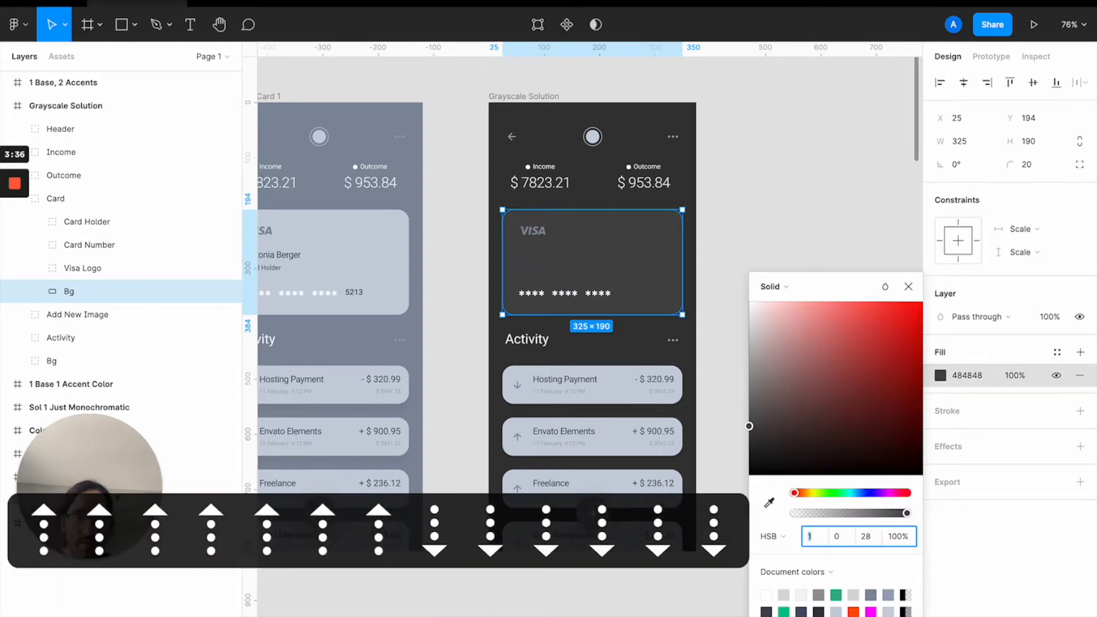
pyautogui.write('2')
pyautogui.press('Return')
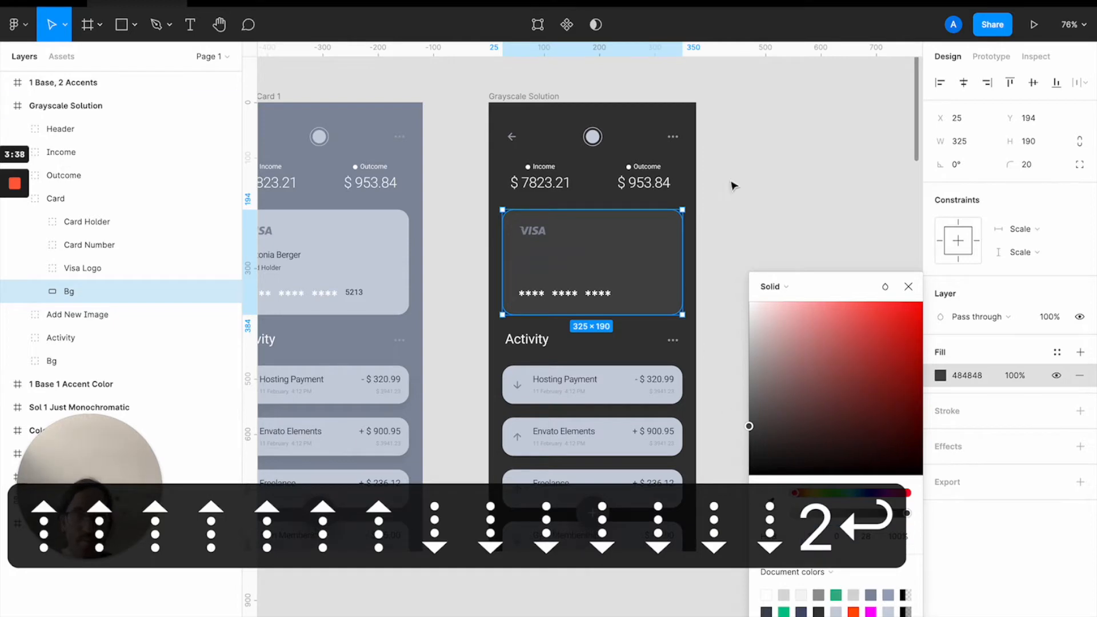
pyautogui.click(754, 201)
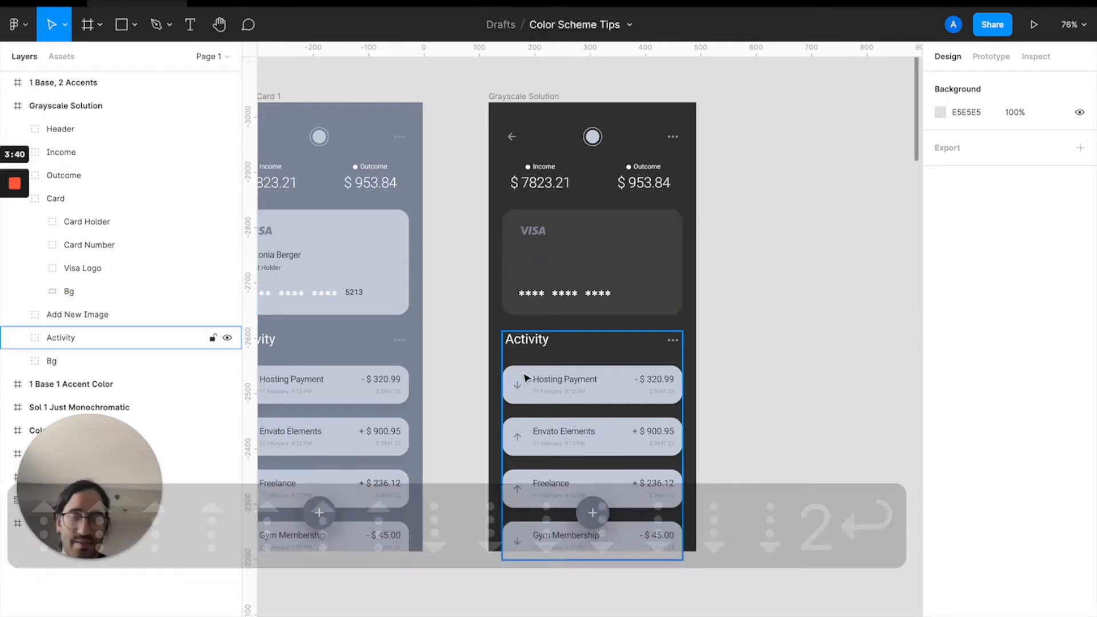
# Copy the hex code 484848 from the fill of the Visa card's Bg rectangle.
pyautogui.doubleClick(527, 378)
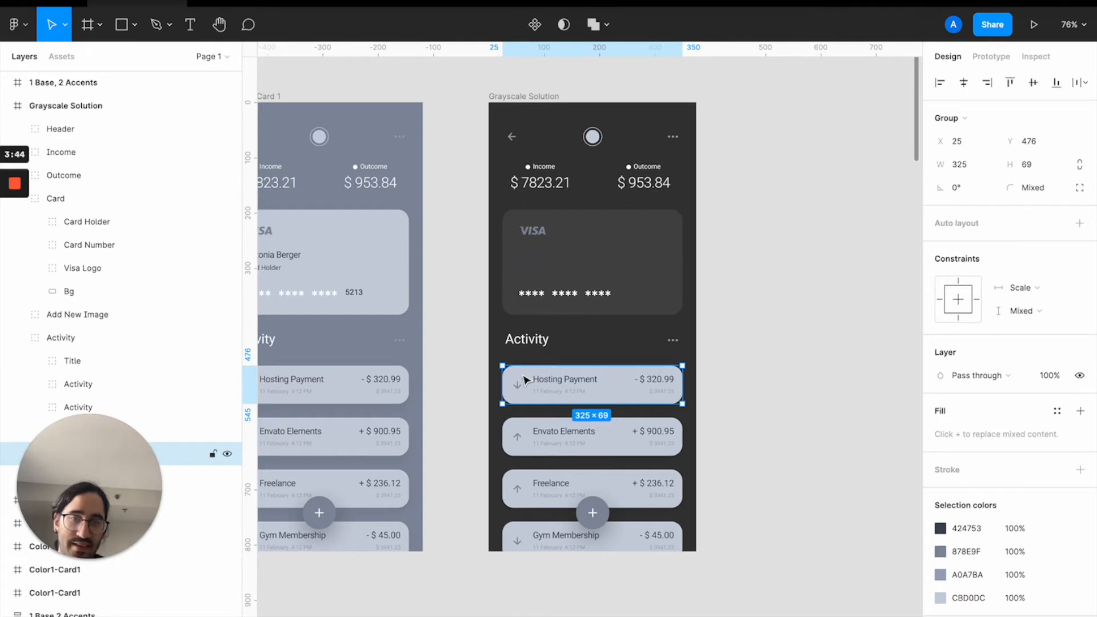
pyautogui.click(583, 273)
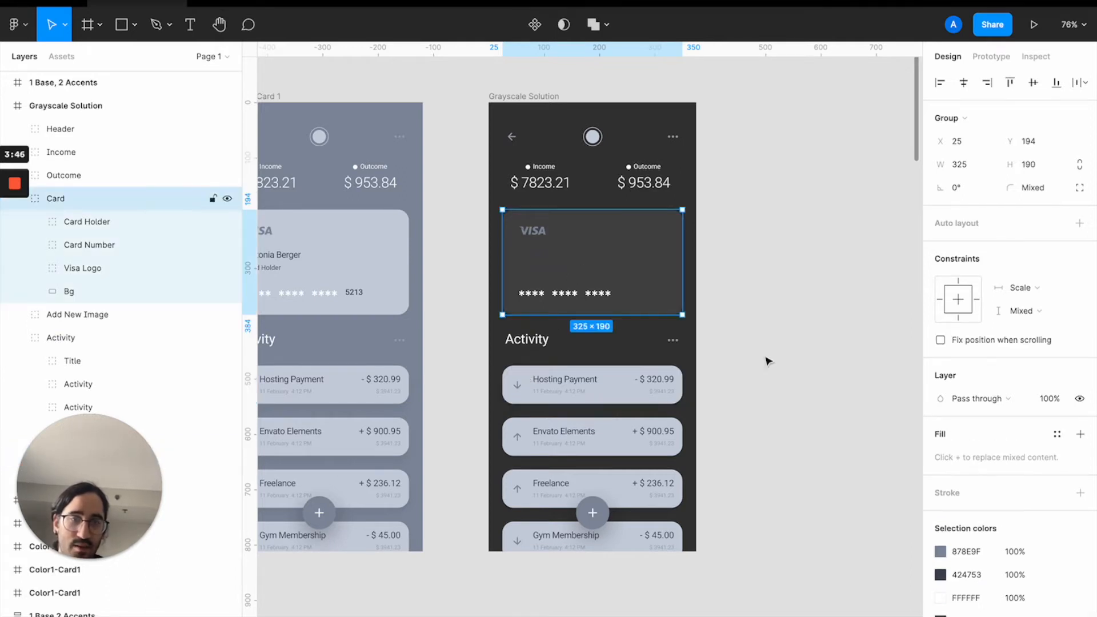
pyautogui.click(601, 231)
pyautogui.click(972, 376)
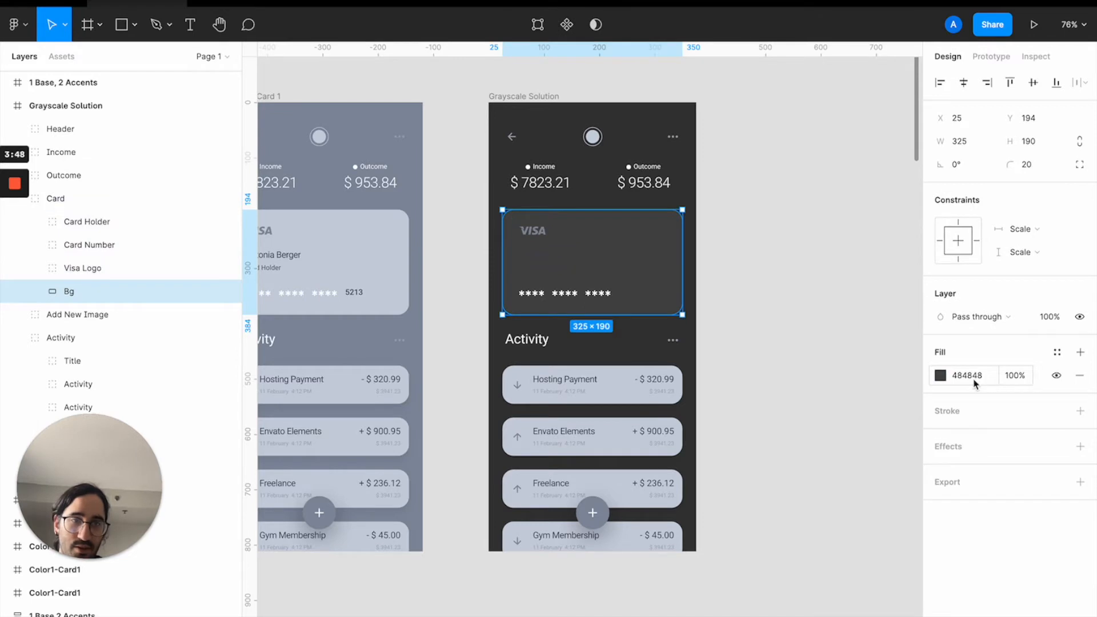
pyautogui.press('super+c')
# Set the fill of the Hosting Payment row's background to the copied hex code 484848.
pyautogui.click(592, 390)
pyautogui.click(591, 391)
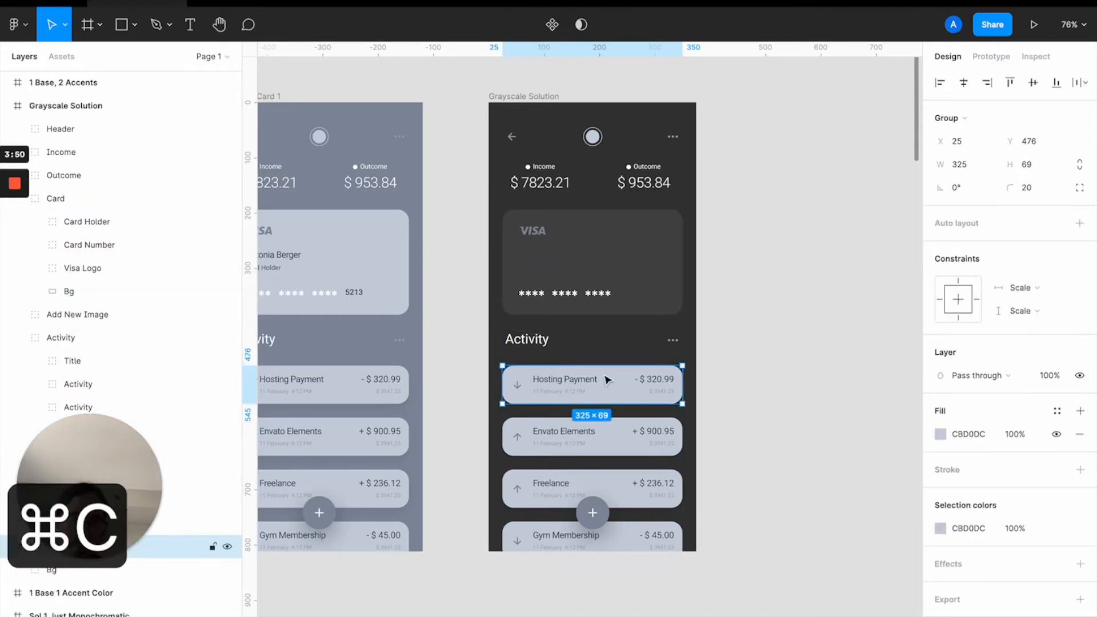
pyautogui.click(960, 438)
pyautogui.click(980, 530)
pyautogui.press('super+v')
pyautogui.press('Return')
# Set the fill of the Envato Elements row's background to the copied hex code 484848.
pyautogui.click(611, 446)
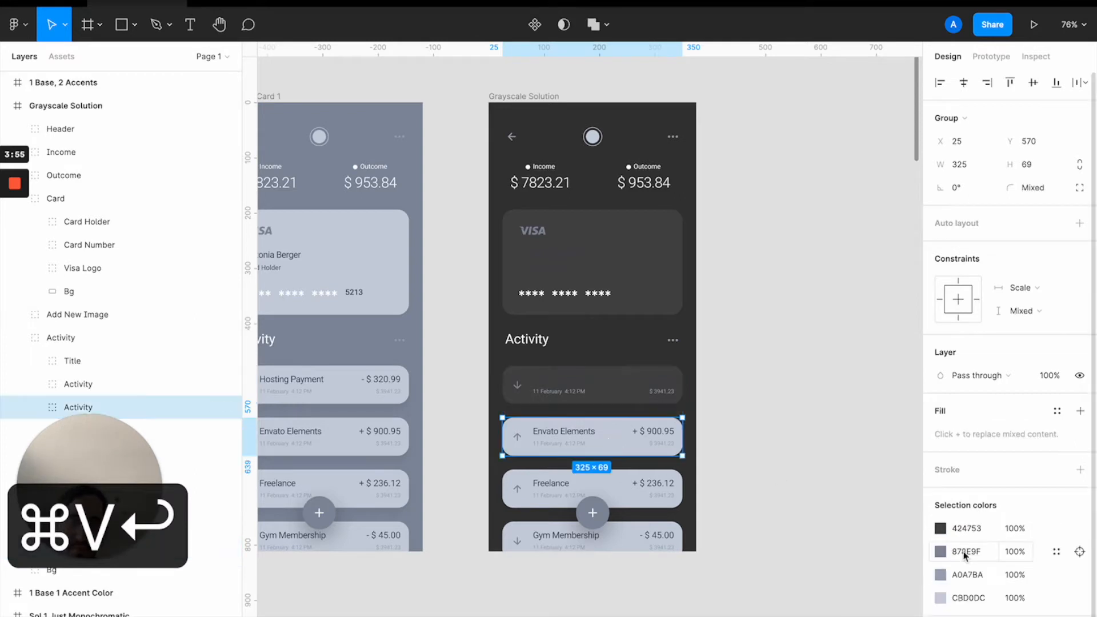
pyautogui.doubleClick(614, 438)
pyautogui.click(969, 528)
pyautogui.press('super+v')
pyautogui.press('Return')
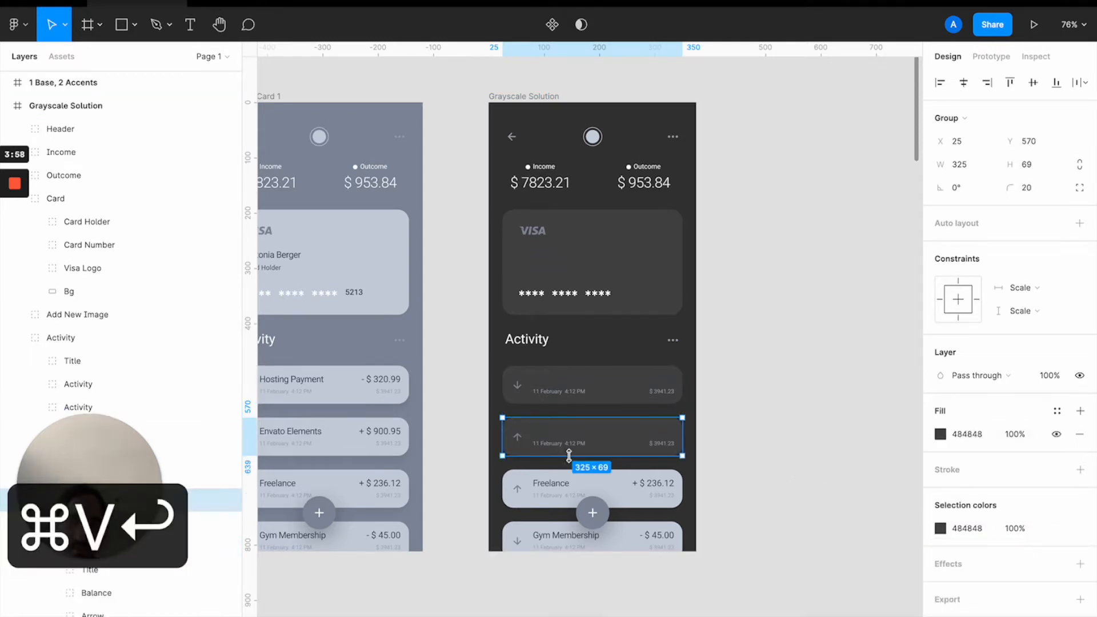
# Set the fill of the Freelance row's background to the copied hex code 484848.
pyautogui.click(623, 492)
pyautogui.doubleClick(624, 493)
pyautogui.click(969, 528)
pyautogui.press('super+v')
pyautogui.press('Return')
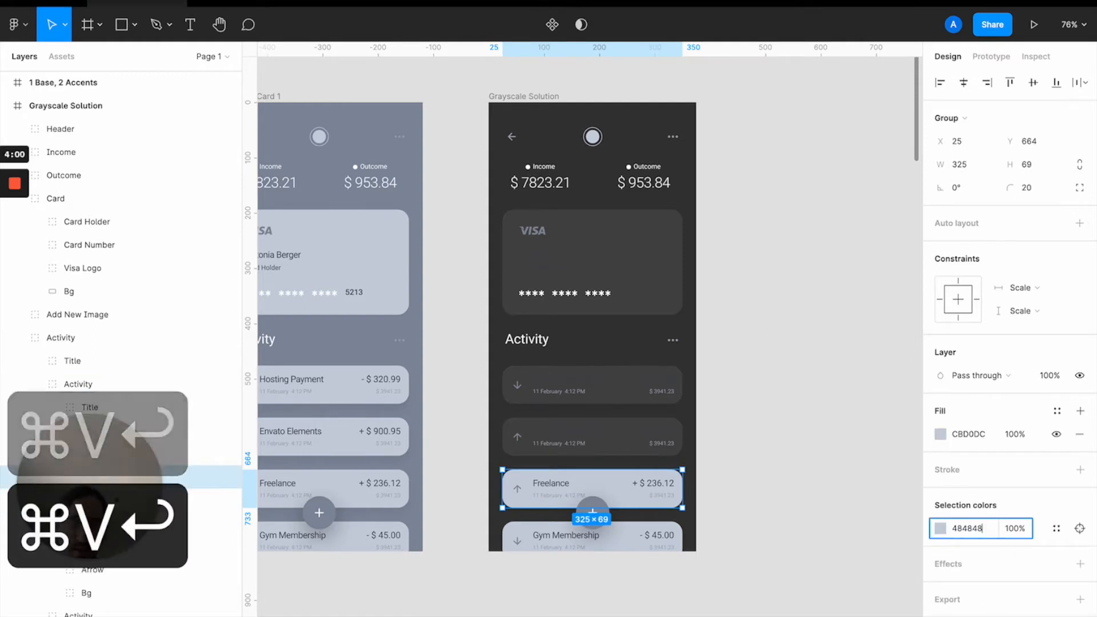
# Set the fill of the Gym Membership row's background to the copied hex code 484848.
pyautogui.click(629, 538)
pyautogui.doubleClick(631, 539)
pyautogui.click(967, 528)
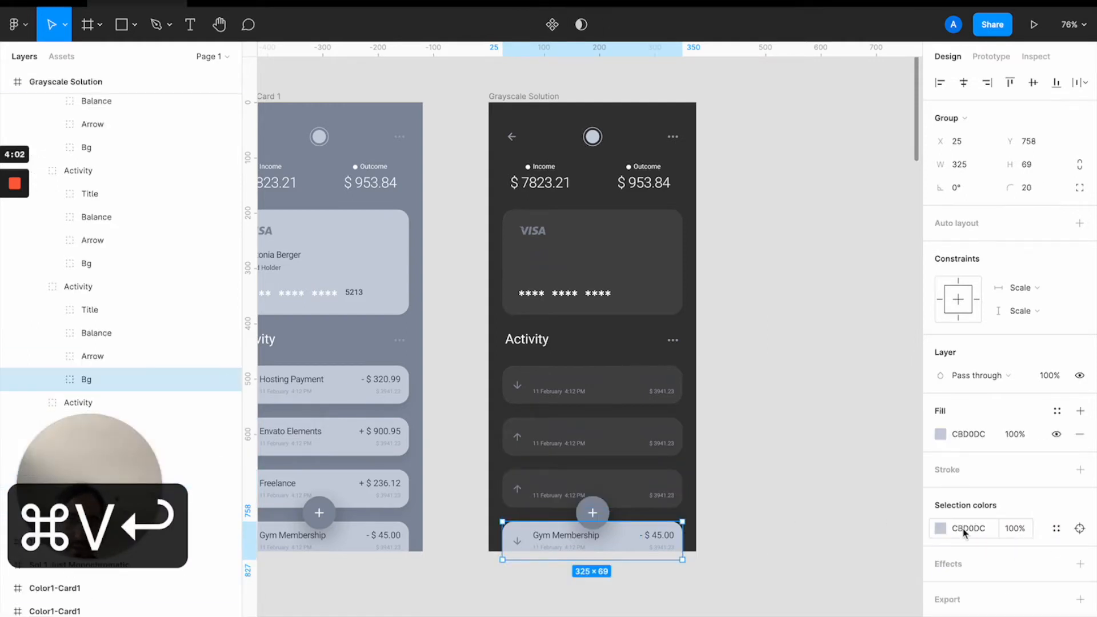
pyautogui.press('super+v')
pyautogui.press('Return')
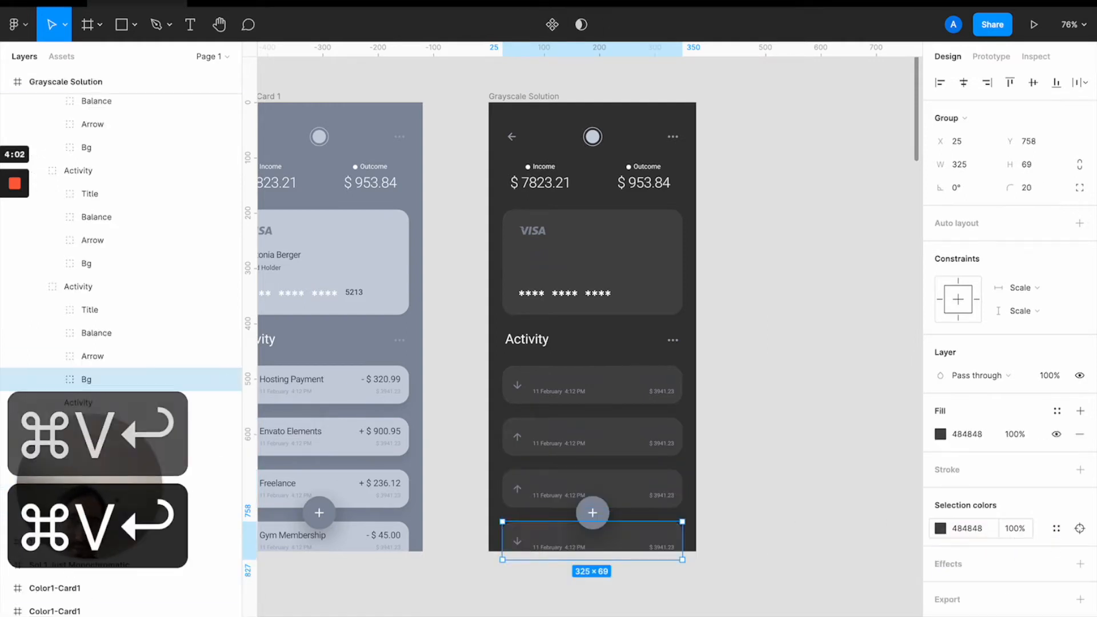
# Change both colors of the Hosting Payment row's title and date text to white FFFFFF.
pyautogui.click(519, 388)
pyautogui.doubleClick(537, 388)
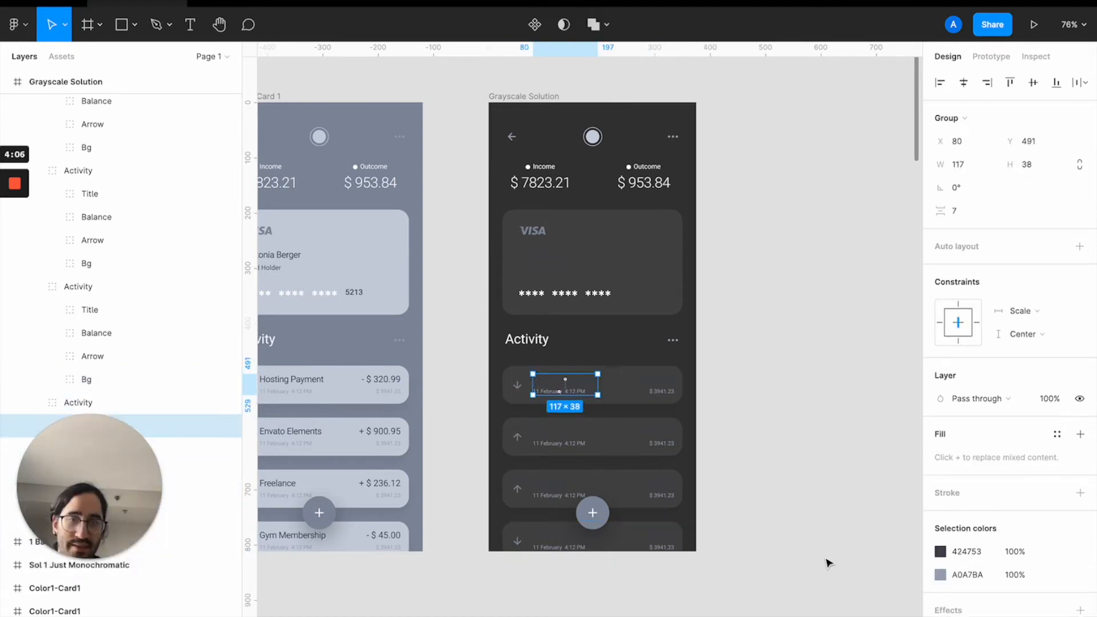
pyautogui.click(972, 575)
pyautogui.write('fff')
pyautogui.press('Return')
pyautogui.click(966, 551)
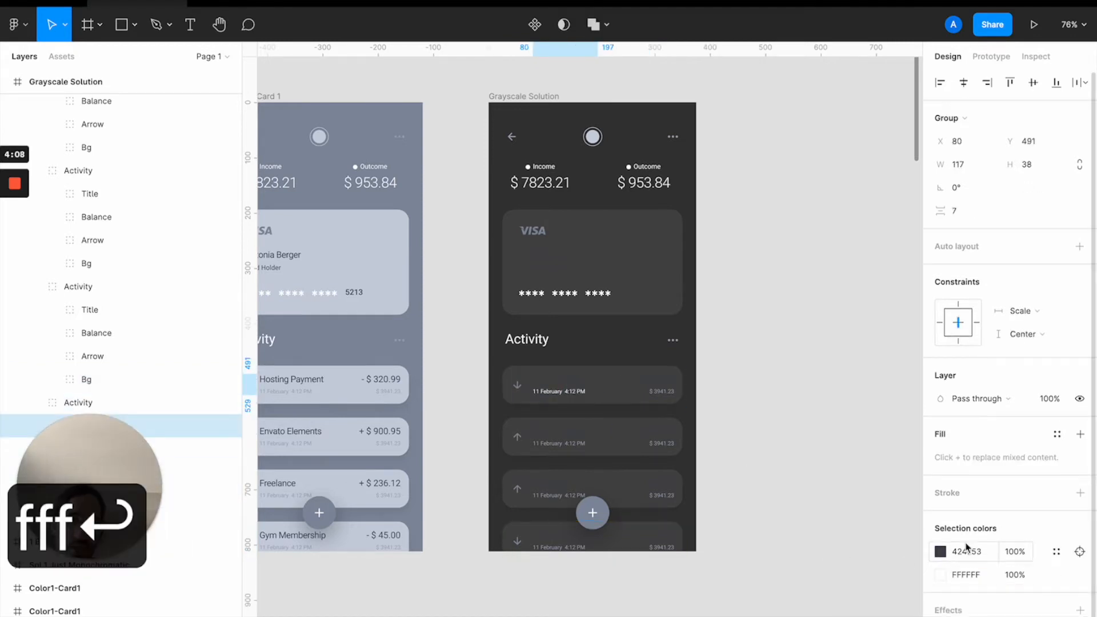
pyautogui.write('ff')
pyautogui.press('Return')
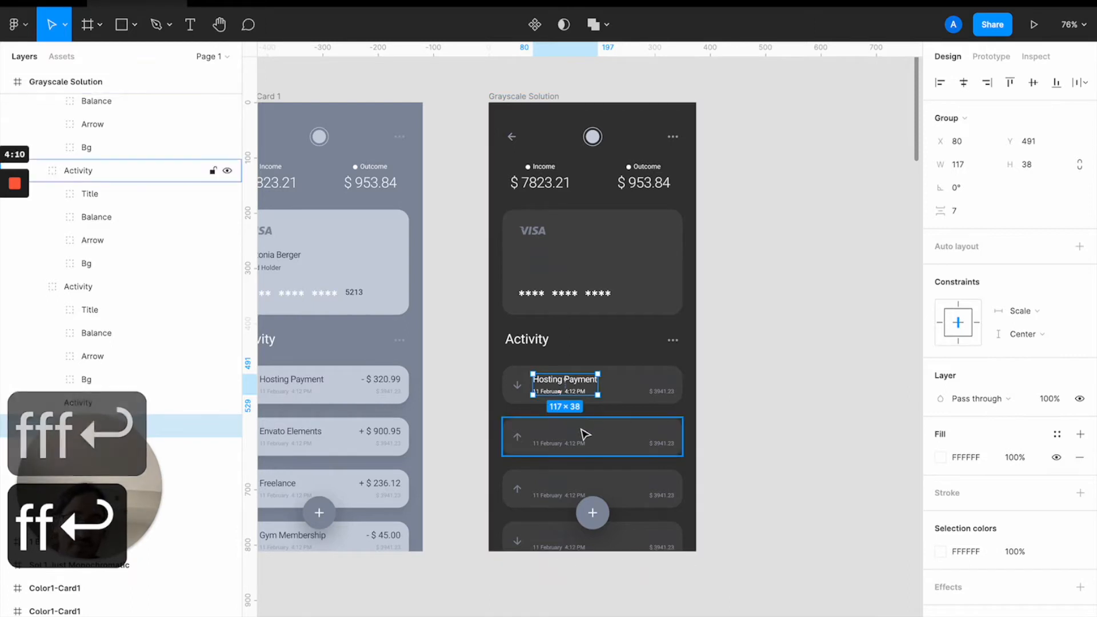
# Change both colors of the Hosting Payment row's balance text to white FFFFFF.
pyautogui.click(669, 391)
pyautogui.click(966, 551)
pyautogui.write('ff')
pyautogui.press('Return')
pyautogui.click(983, 548)
pyautogui.write('ff')
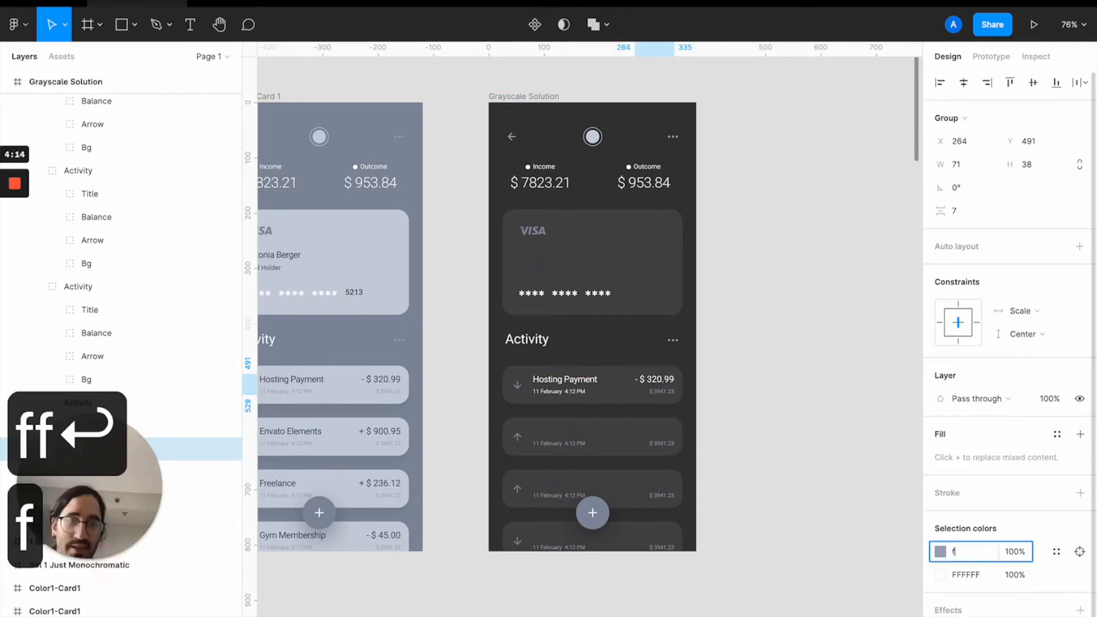
pyautogui.press('Return')
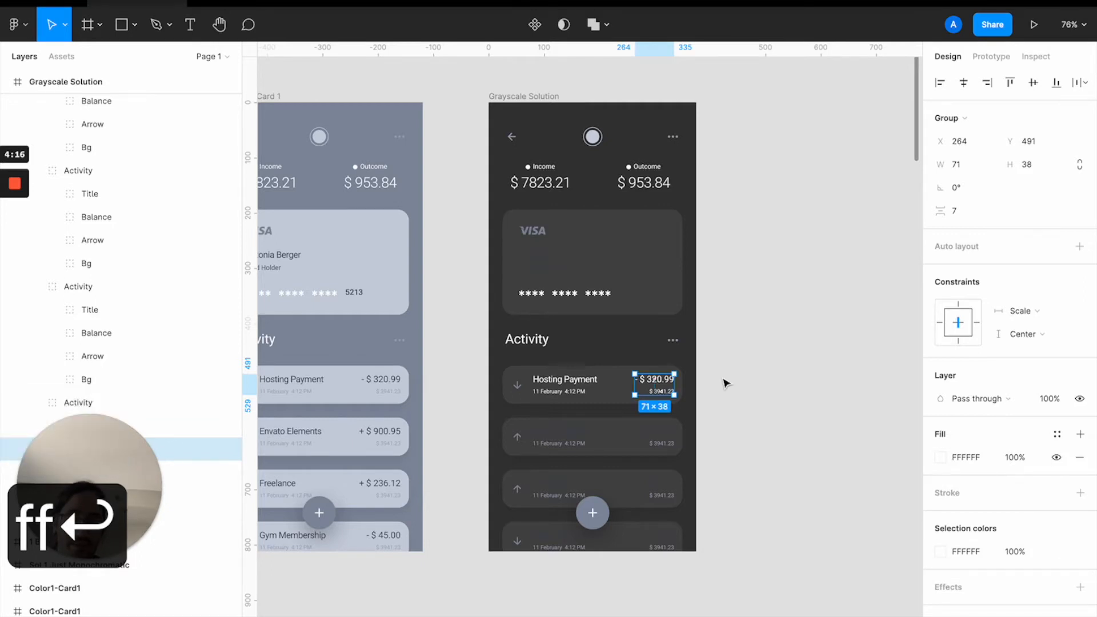
# Select the Arrow group in the Envato Elements row and change its color to white FFFFFF.
pyautogui.click(519, 436)
pyautogui.doubleClick(519, 436)
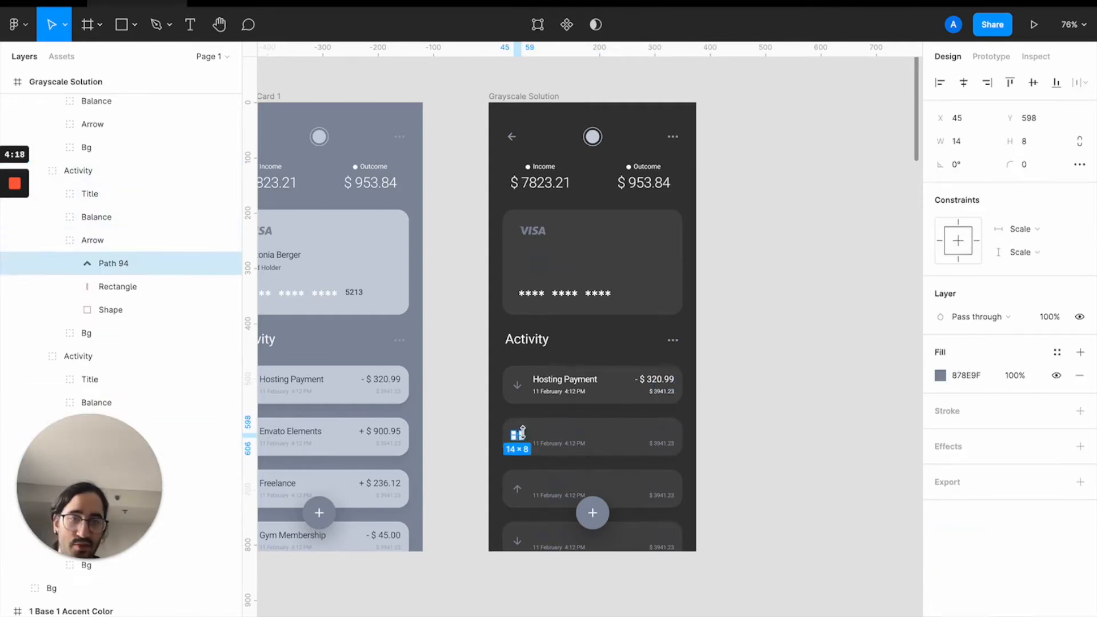
pyautogui.click(827, 503)
pyautogui.click(519, 444)
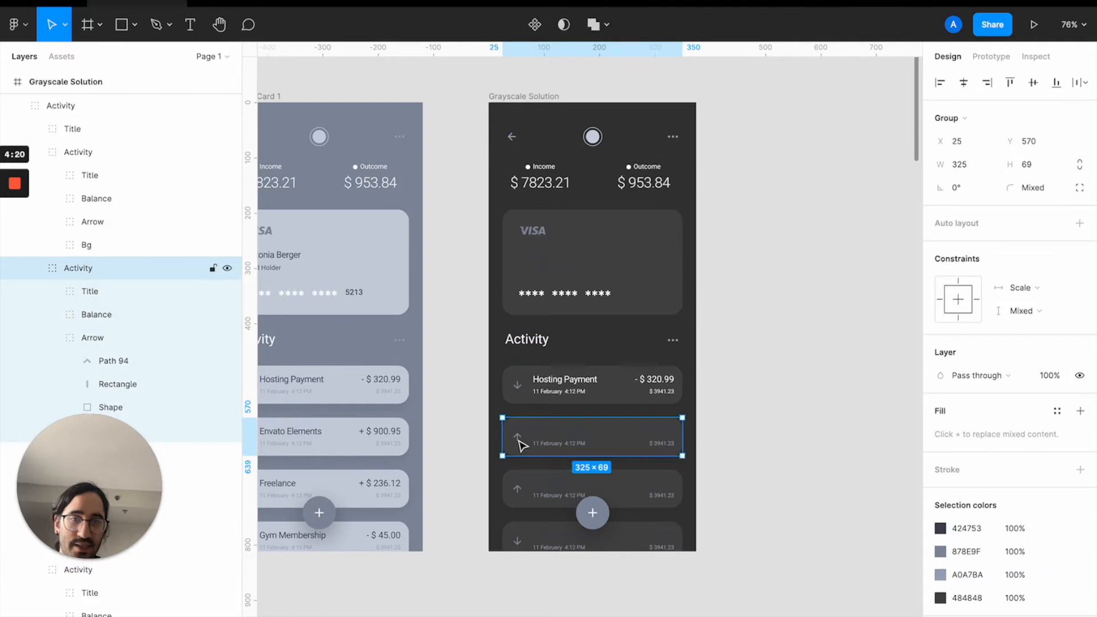
pyautogui.click(971, 528)
pyautogui.write('ff')
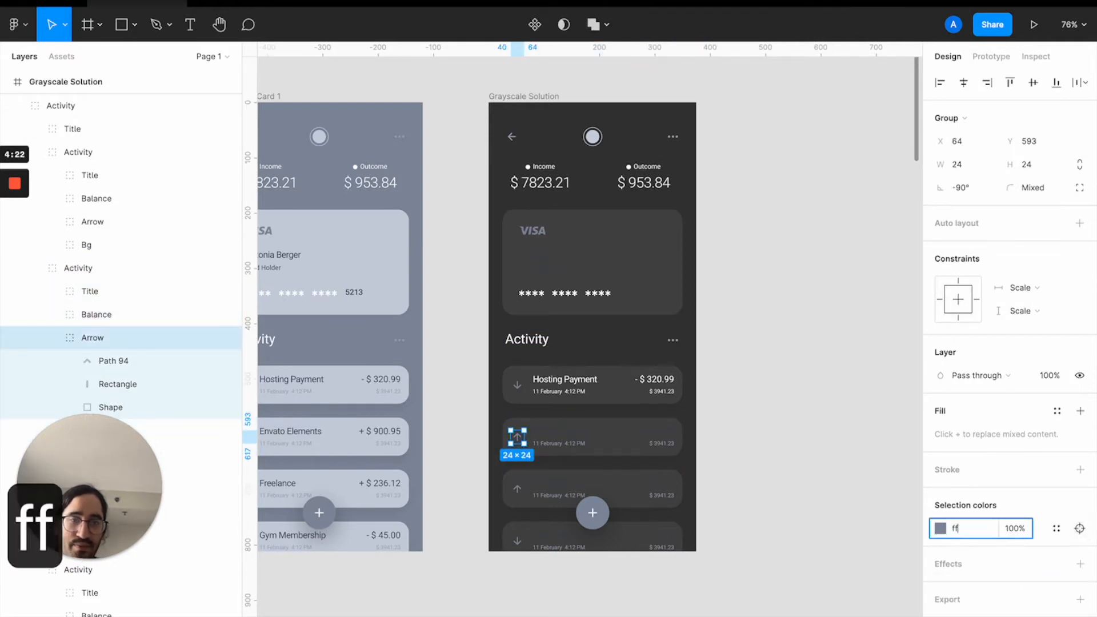
pyautogui.write('f')
pyautogui.press('Return')
# Change both colors of the Envato Elements row's title and date text to white FFFFFF.
pyautogui.click(578, 444)
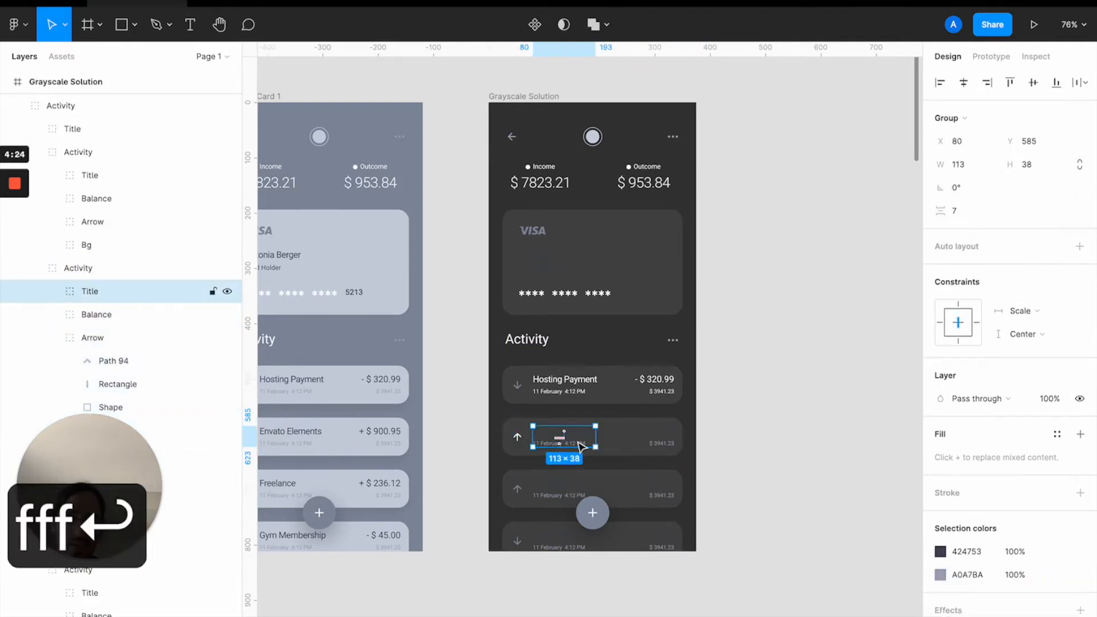
pyautogui.click(967, 552)
pyautogui.write('fff')
pyautogui.press('Return')
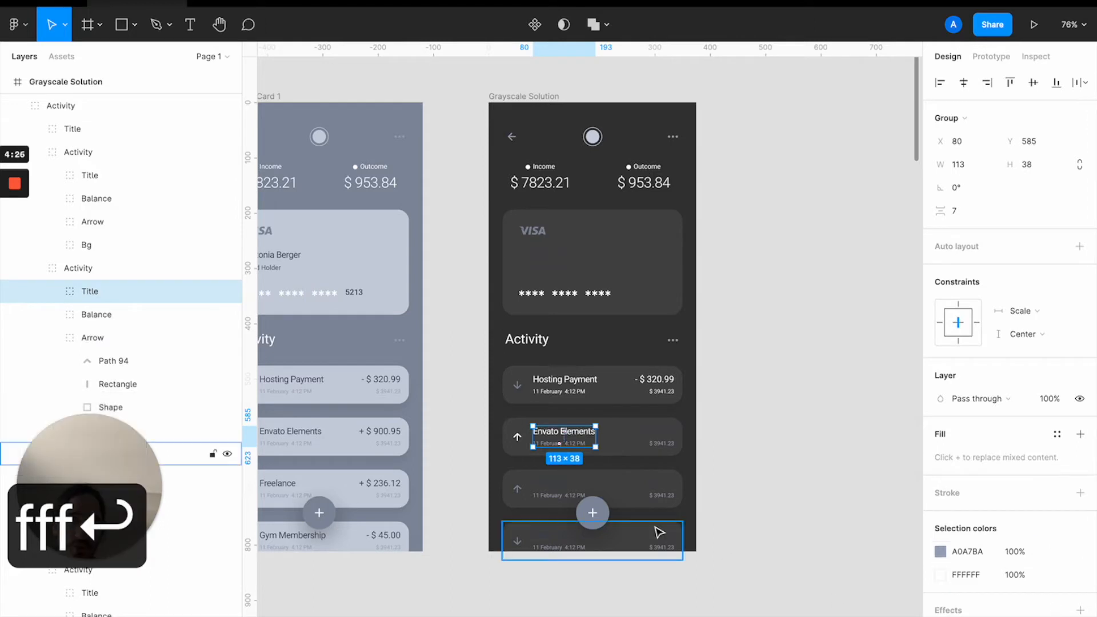
# Change both colors of the Envato Elements row's balance text to white FFFFFF.
pyautogui.click(663, 441)
pyautogui.click(967, 552)
pyautogui.write('ff')
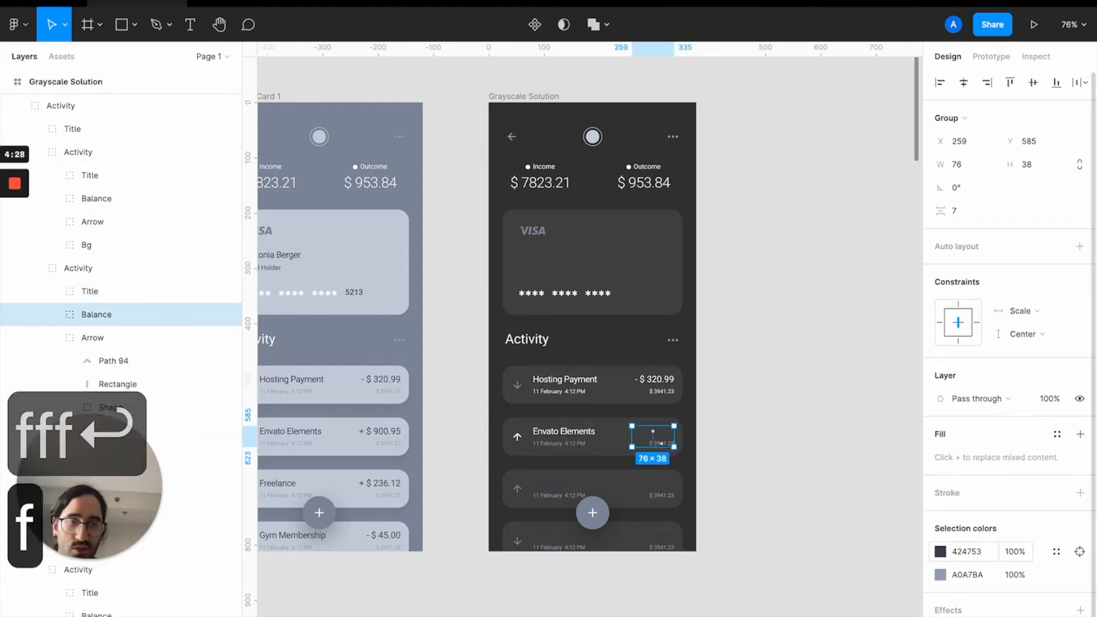
pyautogui.write('f')
pyautogui.press('Return')
# Change the Freelance row's arrow, balance text, and title and date text to white FFFFFF.
pyautogui.click(520, 496)
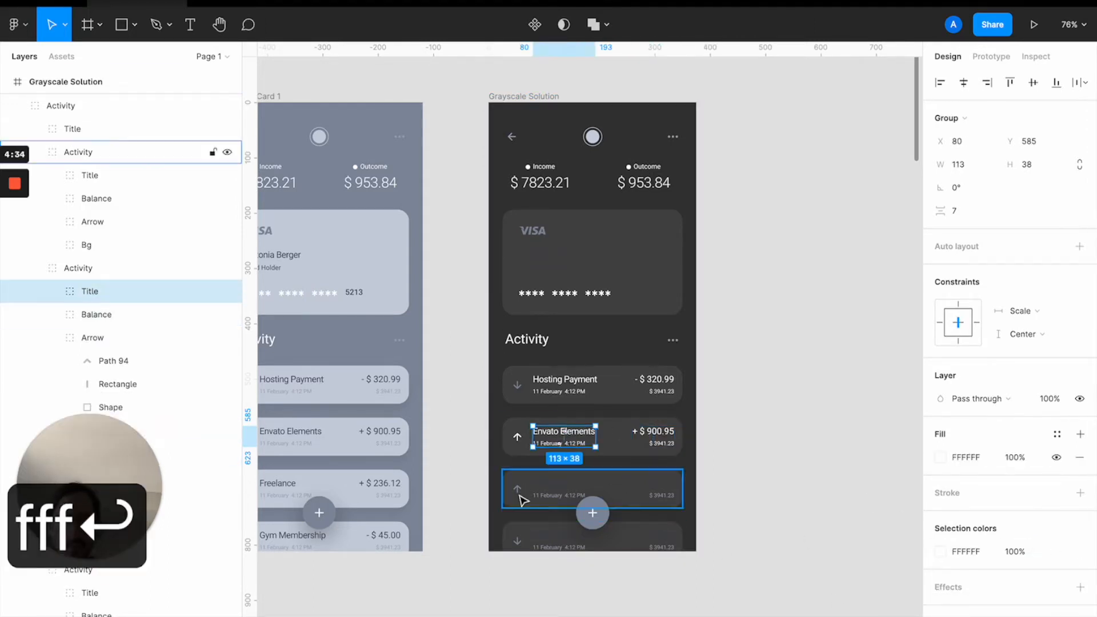
pyautogui.doubleClick(518, 490)
pyautogui.click(592, 512)
pyautogui.doubleClick(662, 486)
pyautogui.click(561, 492)
pyautogui.click(967, 552)
pyautogui.write('fff')
pyautogui.press('Return')
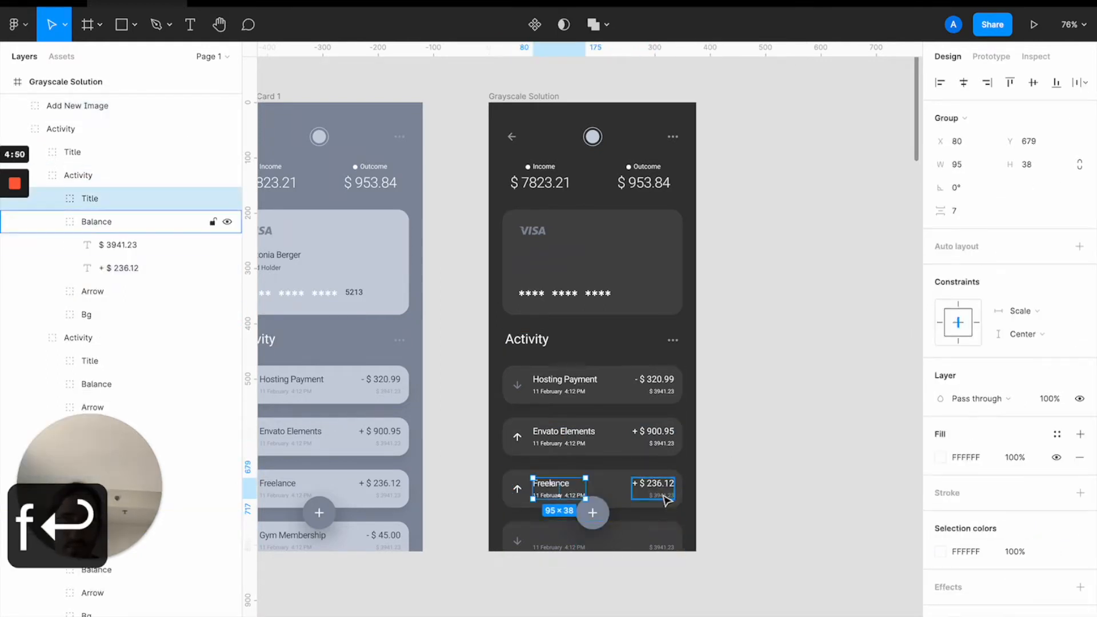
# Change the Gym Membership row's title text, the Hosting Payment row's arrow and the Visa logo to white FFFFFF.
pyautogui.doubleClick(563, 541)
pyautogui.click(974, 550)
pyautogui.write('fff')
pyautogui.press('Return')
pyautogui.doubleClick(518, 385)
pyautogui.doubleClick(533, 231)
# Change the header's avatar, more icon and back arrow to white FFFFFF in the Grayscale Solution frame.
pyautogui.doubleClick(593, 137)
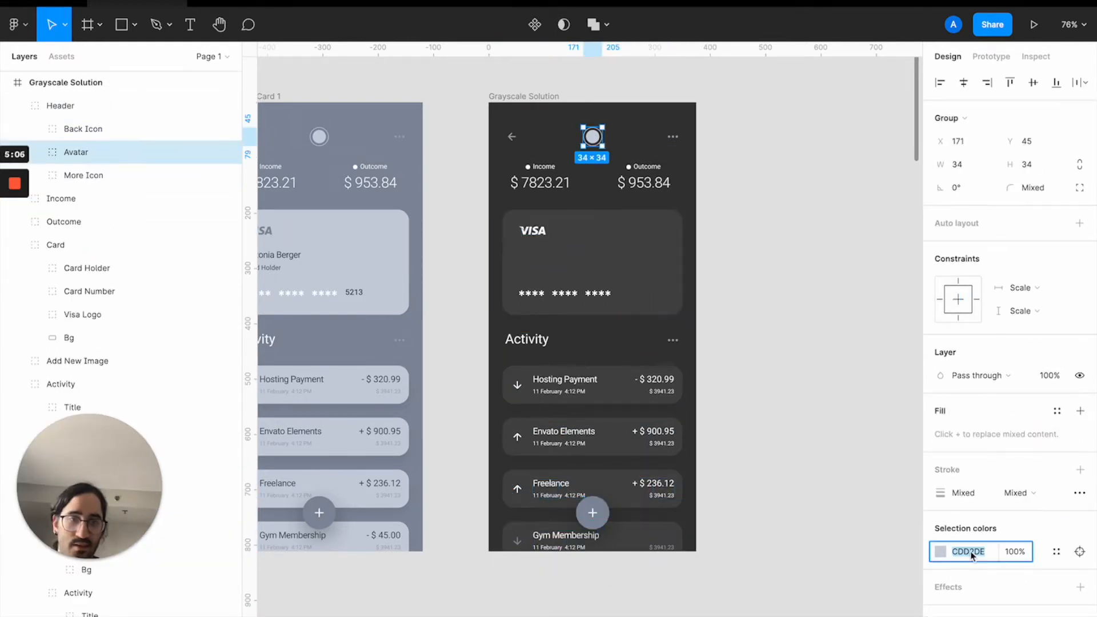
pyautogui.click(673, 137)
pyautogui.click(969, 575)
pyautogui.write('fff')
pyautogui.press('Return')
pyautogui.click(512, 137)
pyautogui.click(967, 529)
pyautogui.write('fff')
pyautogui.press('Return')
pyautogui.click(806, 291)
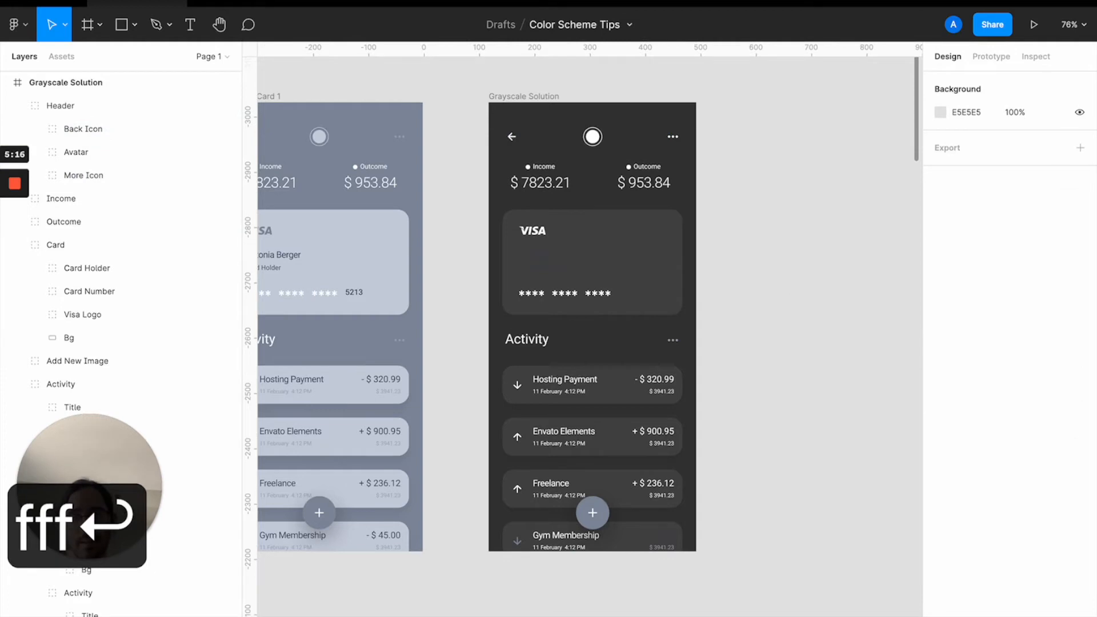
# Change both colors of the Gym Membership row's balance text to white FFFFFF.
pyautogui.click(670, 547)
pyautogui.doubleClick(670, 547)
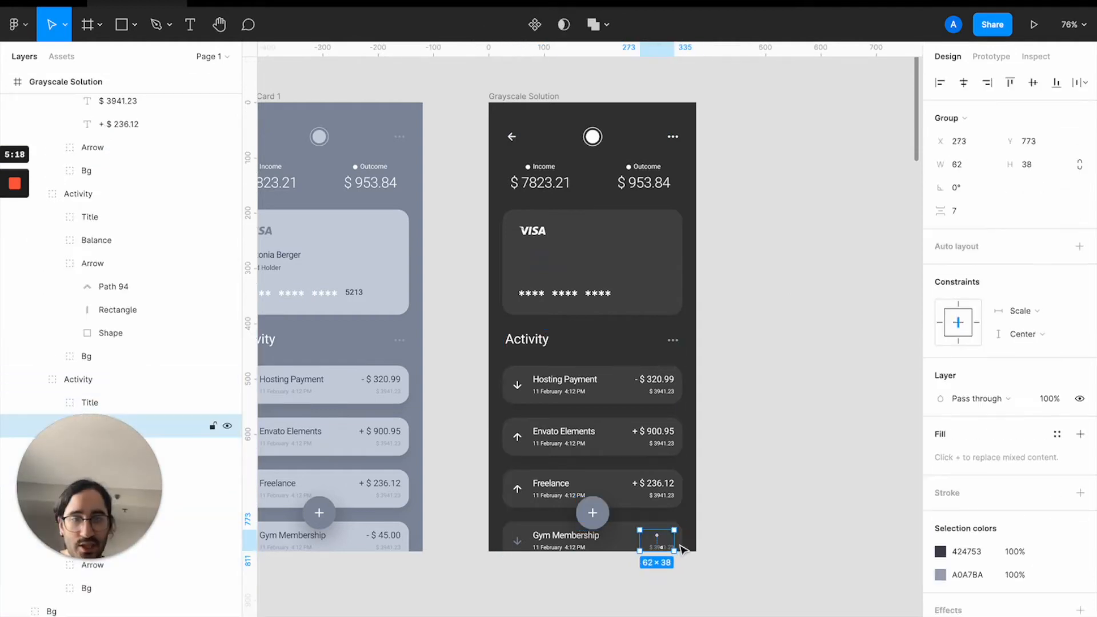
pyautogui.click(971, 552)
pyautogui.write('fff')
pyautogui.press('Return')
pyautogui.click(967, 553)
pyautogui.write('fff')
pyautogui.press('Return')
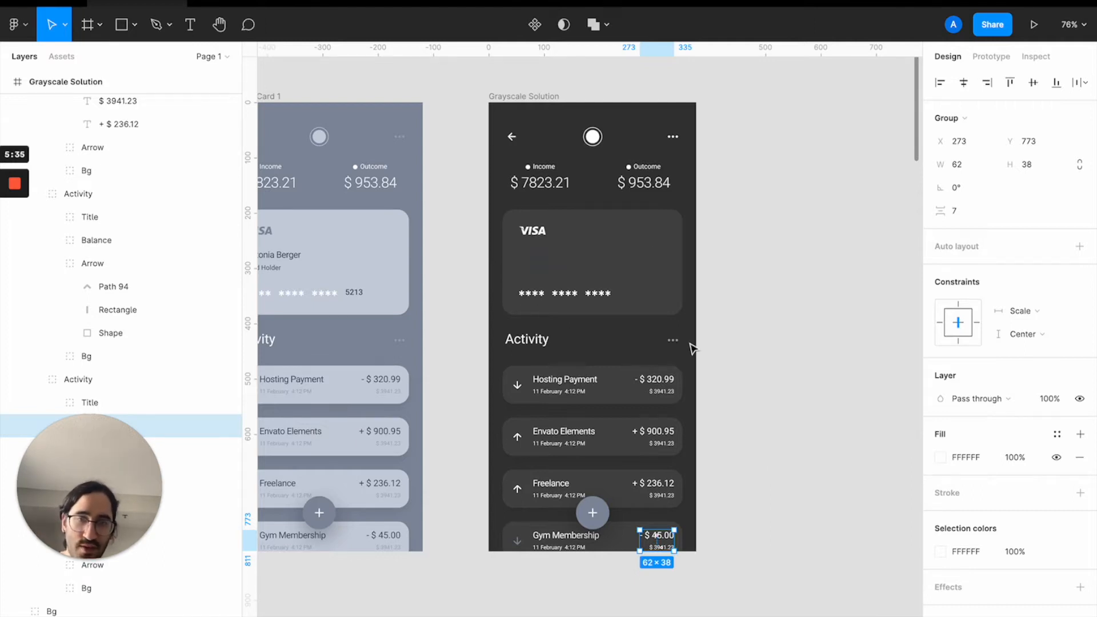
# Check the card background's fill color, and set the fill of the plus button's circular background to the lighter gray 6D6D6D.
pyautogui.click(610, 254)
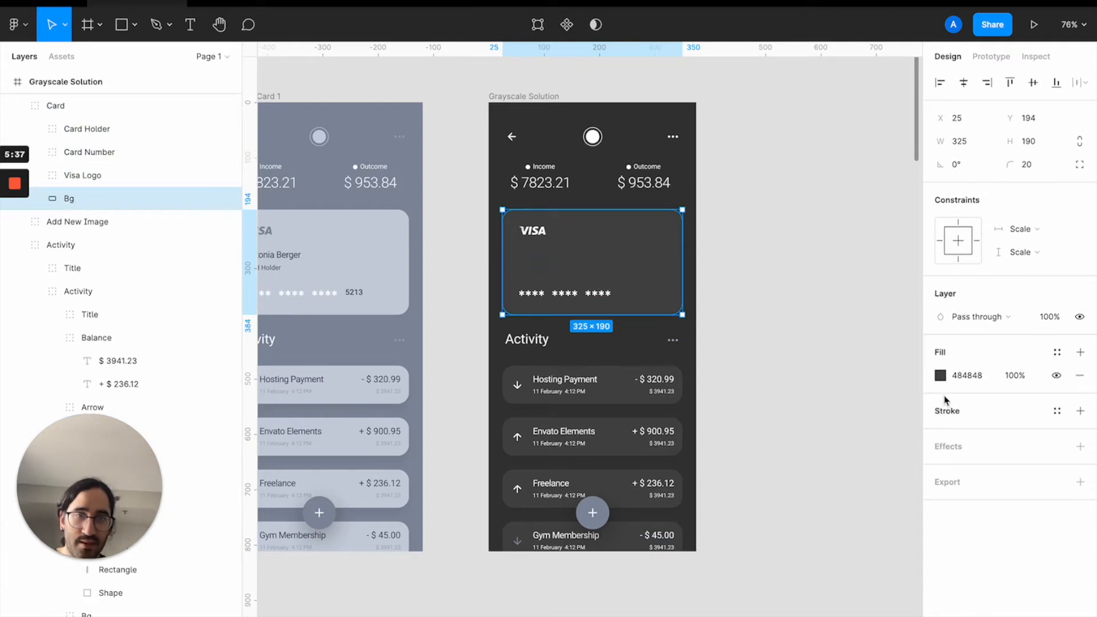
pyautogui.click(942, 376)
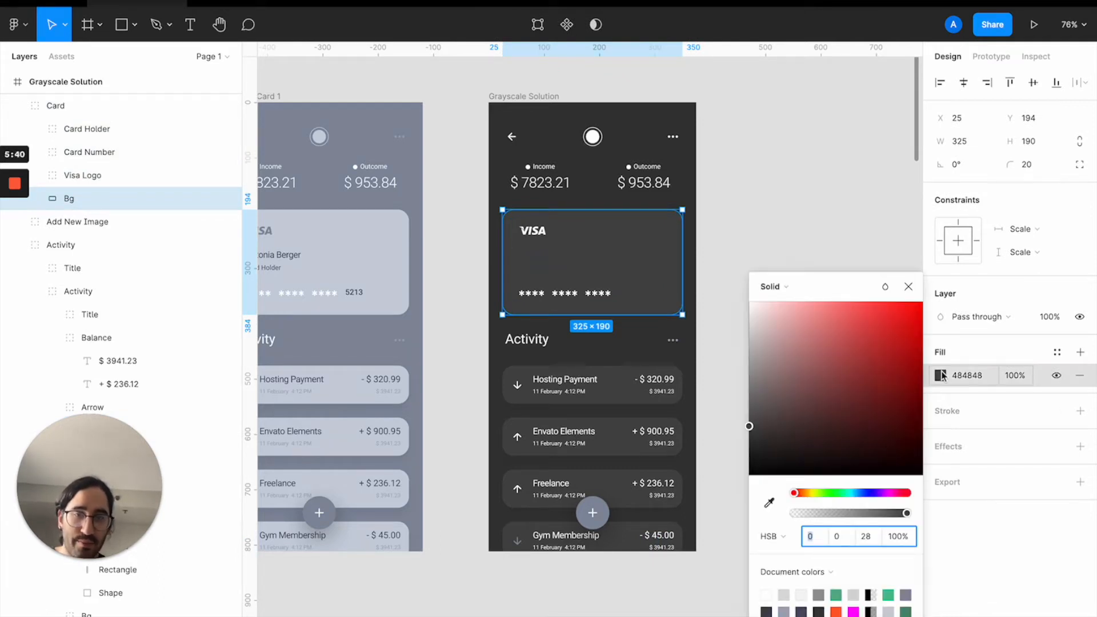
pyautogui.click(942, 375)
pyautogui.doubleClick(592, 518)
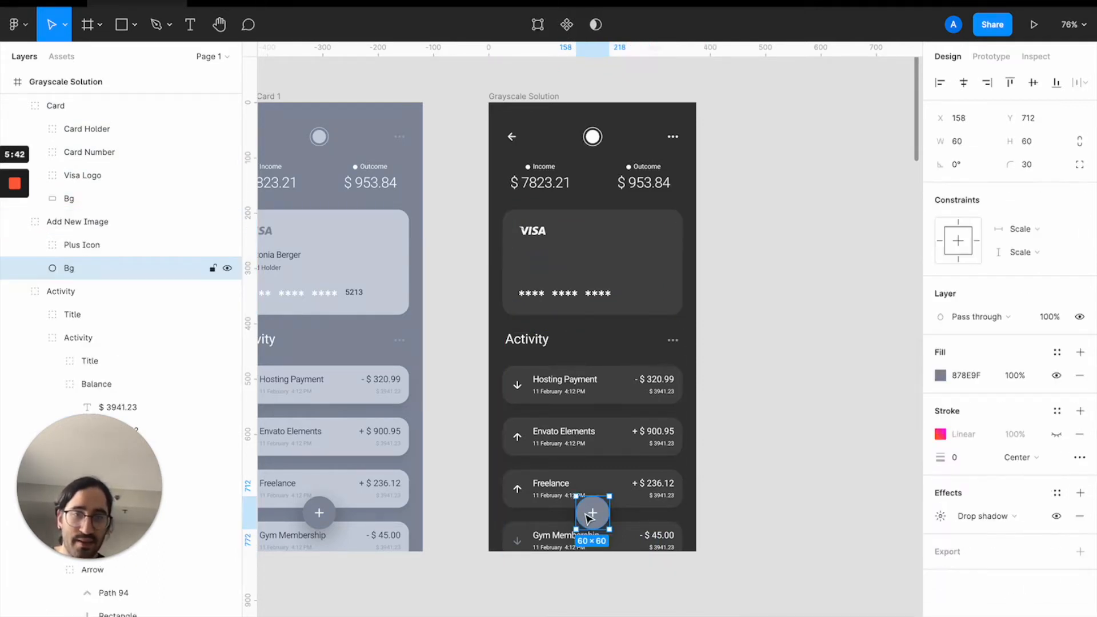
pyautogui.click(940, 376)
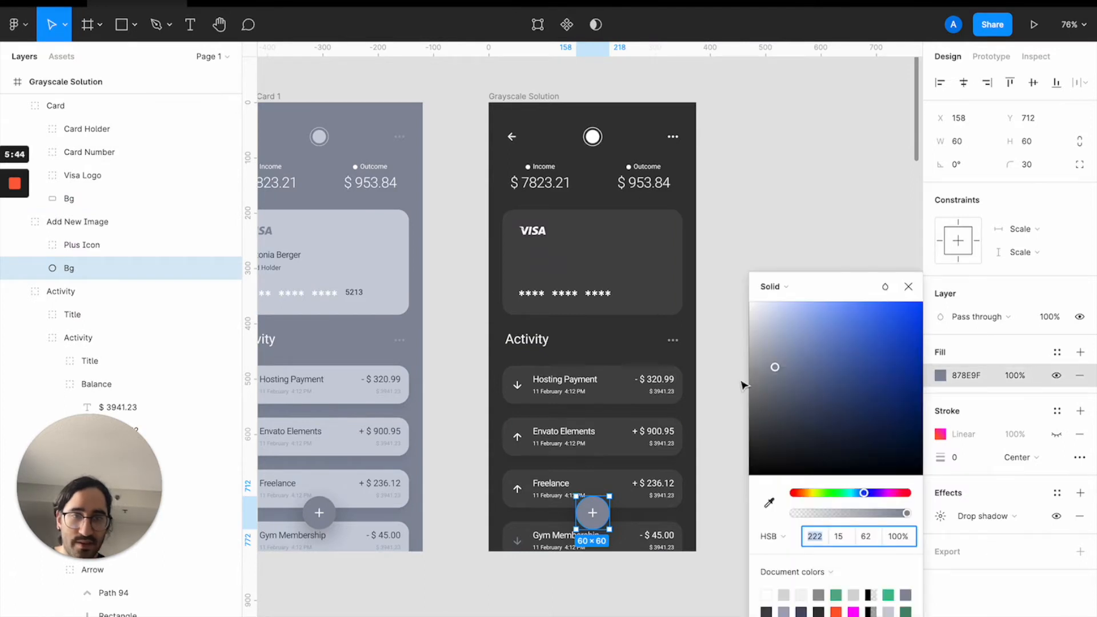
pyautogui.moveTo(774, 368); pyautogui.dragTo(747, 430)
pyautogui.moveTo(748, 436); pyautogui.dragTo(741, 411)
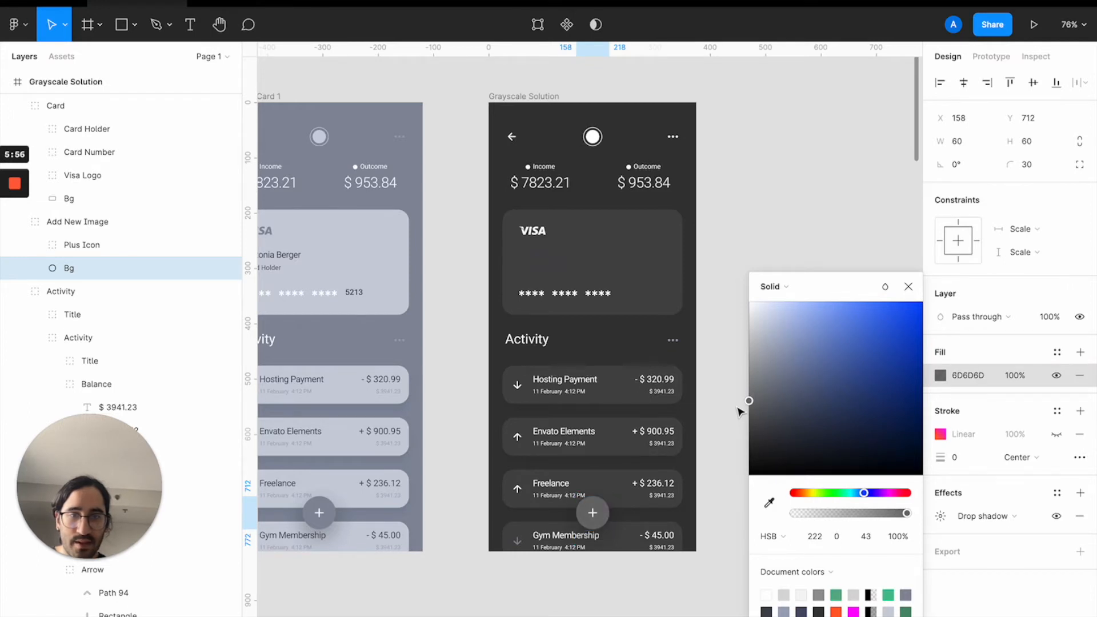
pyautogui.click(715, 393)
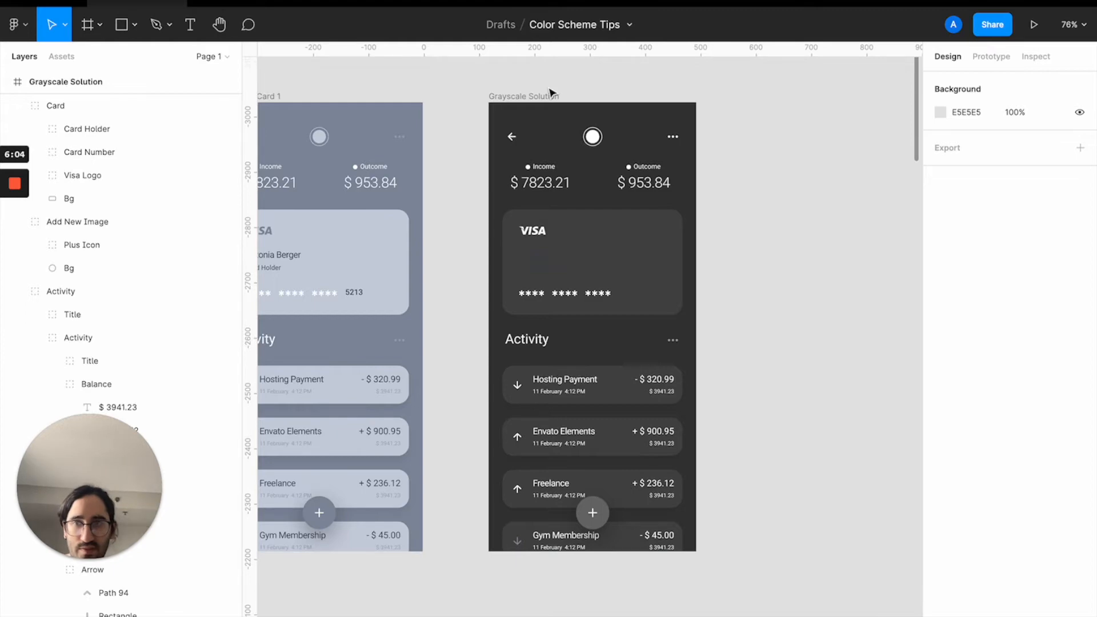
pyautogui.scroll(-5, 618, 147)
pyautogui.scroll(-4, 618, 147)
pyautogui.hscroll(-3, 619, 147)
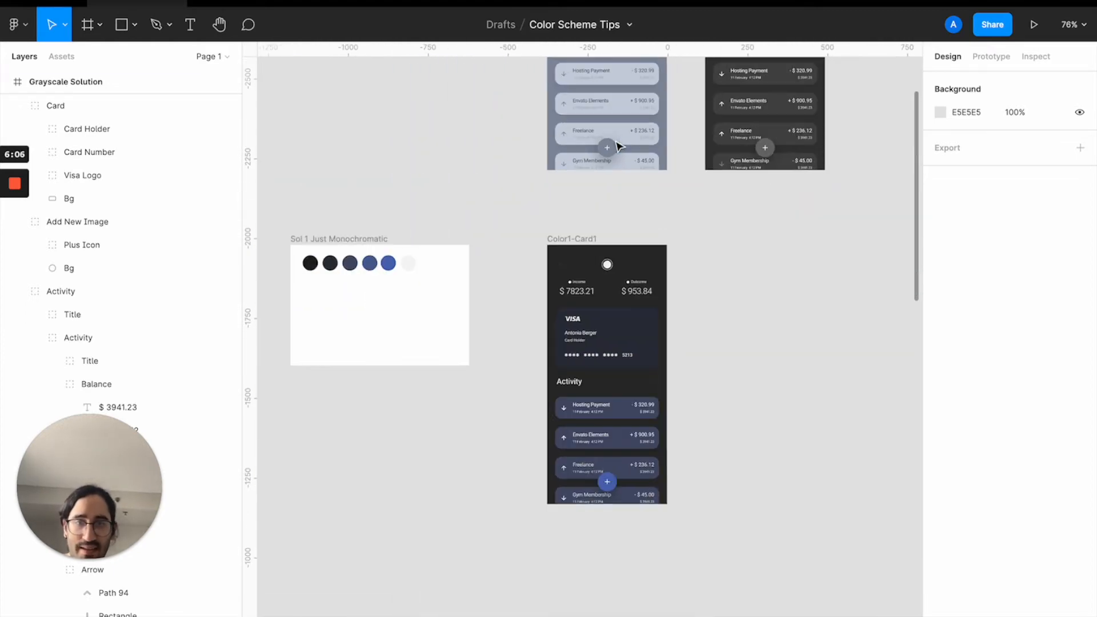
pyautogui.scroll(5, 618, 146)
pyautogui.hscroll(3, 618, 147)
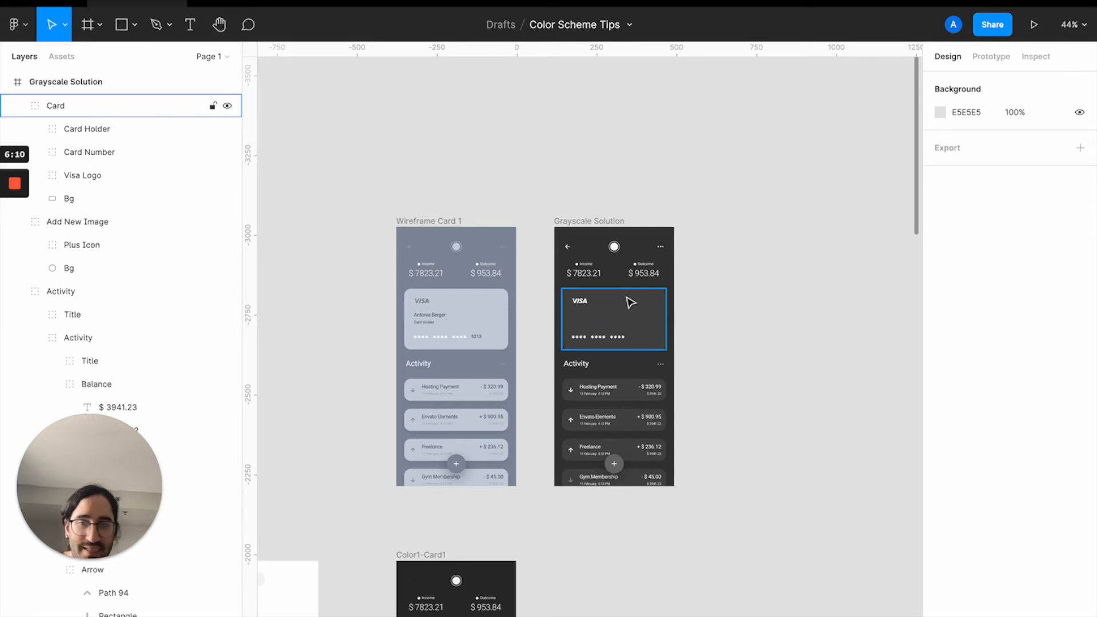
pyautogui.press('Escape')
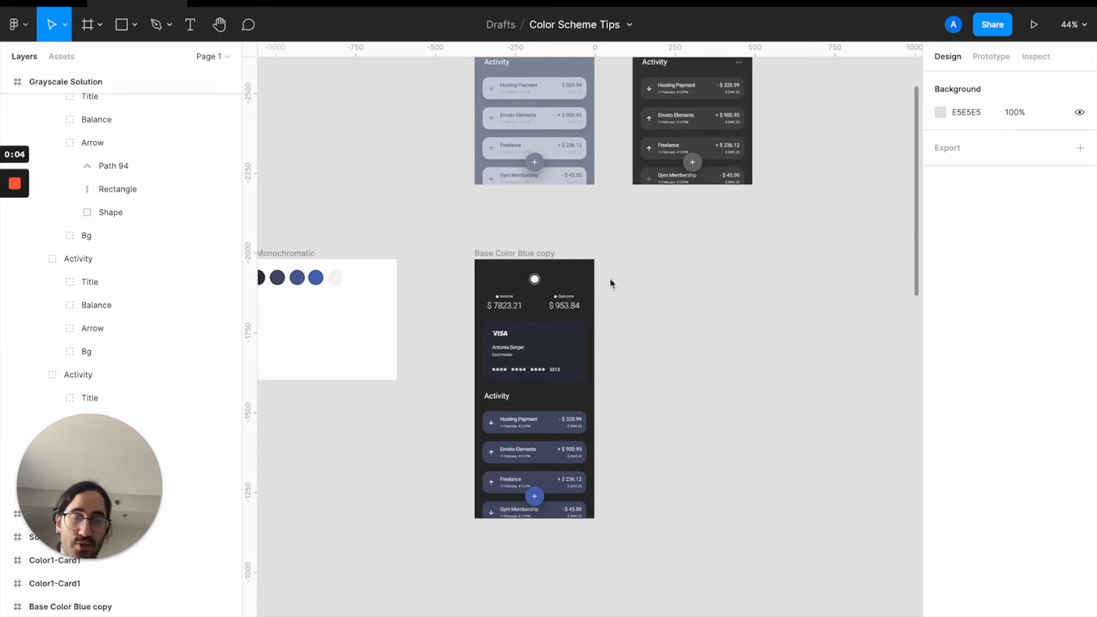
# Duplicate the Wireframe Card 1 frame and place the copy beside the Base Color Blue copy frame.
pyautogui.scroll(2, 629, 226)
pyautogui.scroll(6, 629, 226)
pyautogui.click(542, 184)
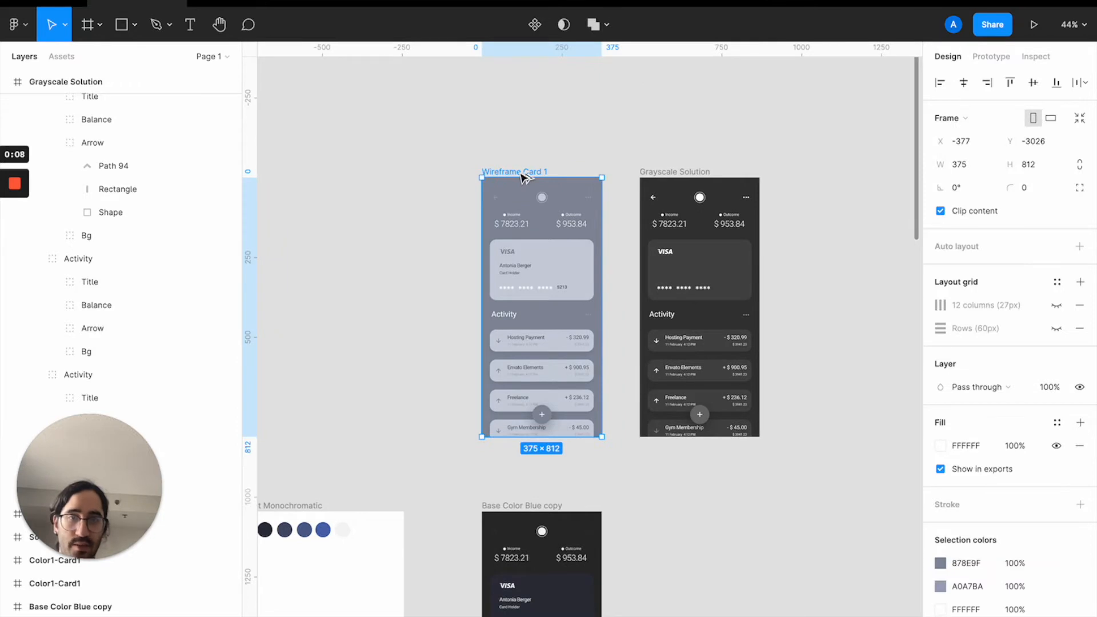
pyautogui.moveTo(530, 178); pyautogui.dragTo(693, 511)
# Rename the duplicated wireframe frame as Base Color Blue Try and align it directly beneath the Grayscale Solution frame.
pyautogui.doubleClick(687, 508)
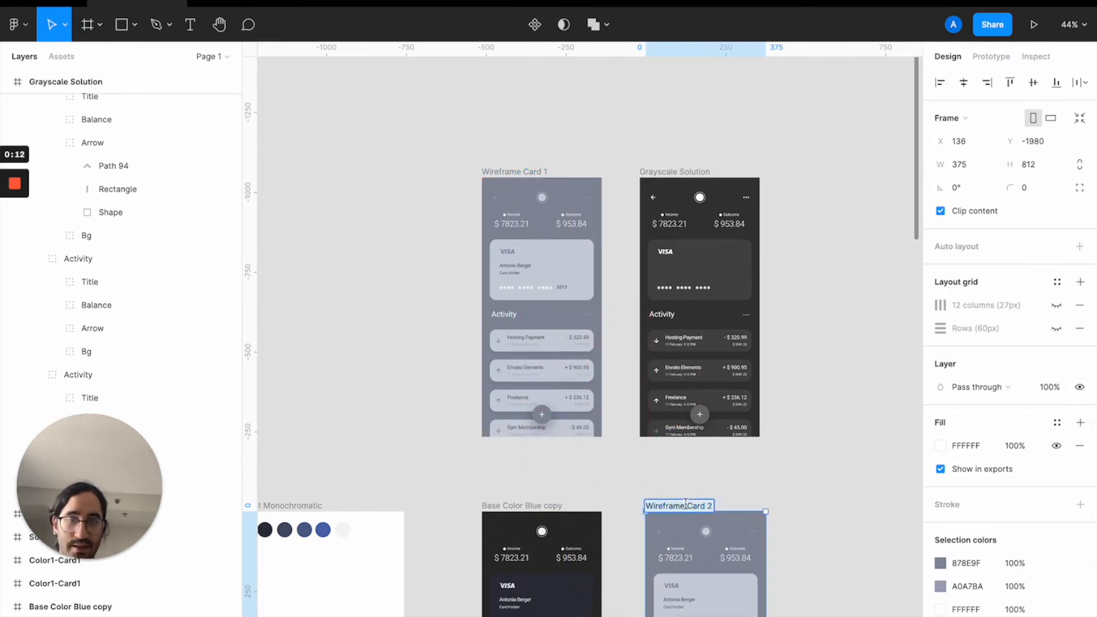
pyautogui.write('Base Color Blu')
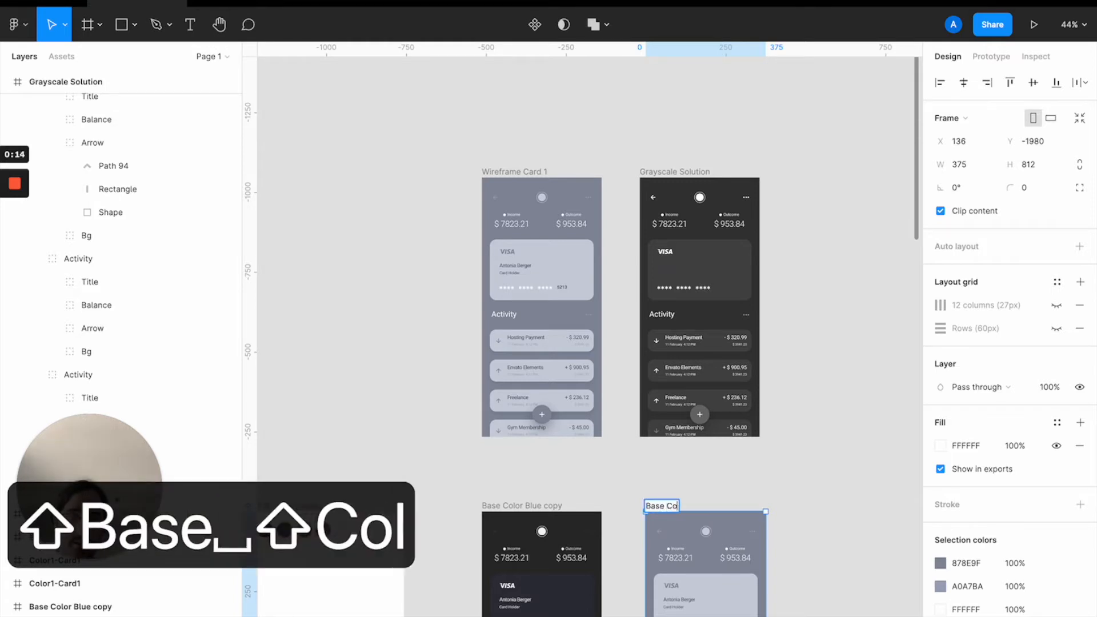
pyautogui.write('e Try')
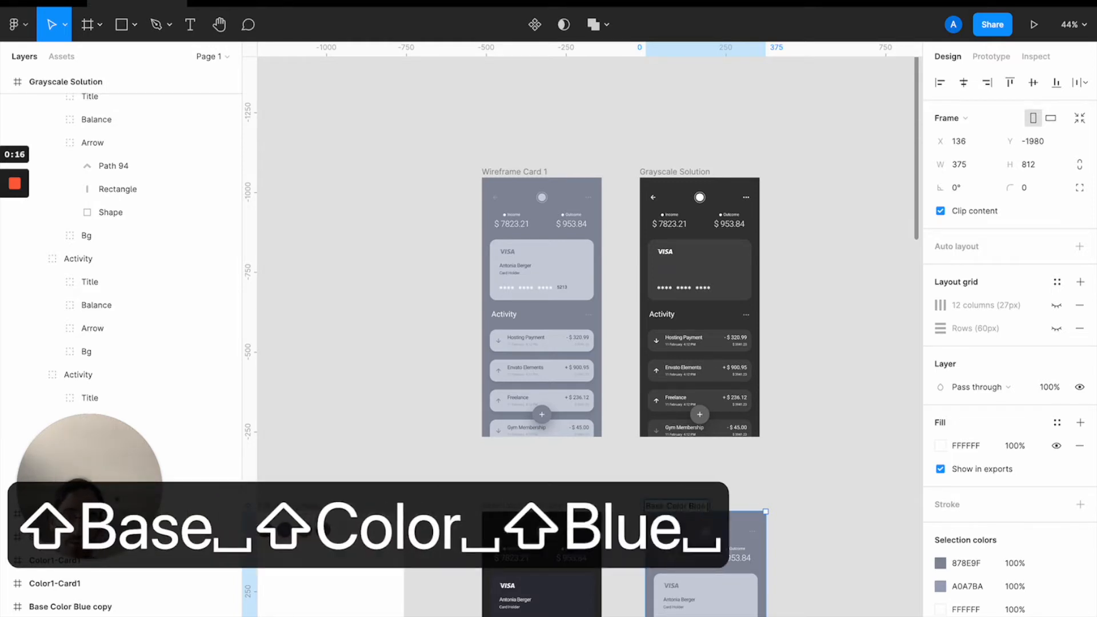
pyautogui.press('Return')
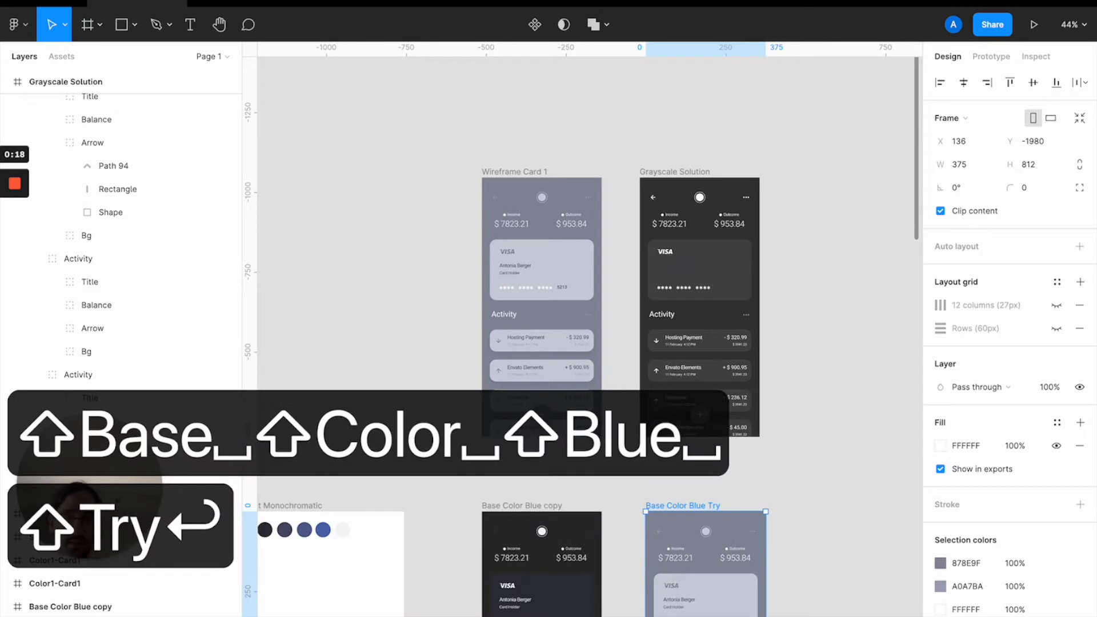
pyautogui.scroll(-3, 571, 343)
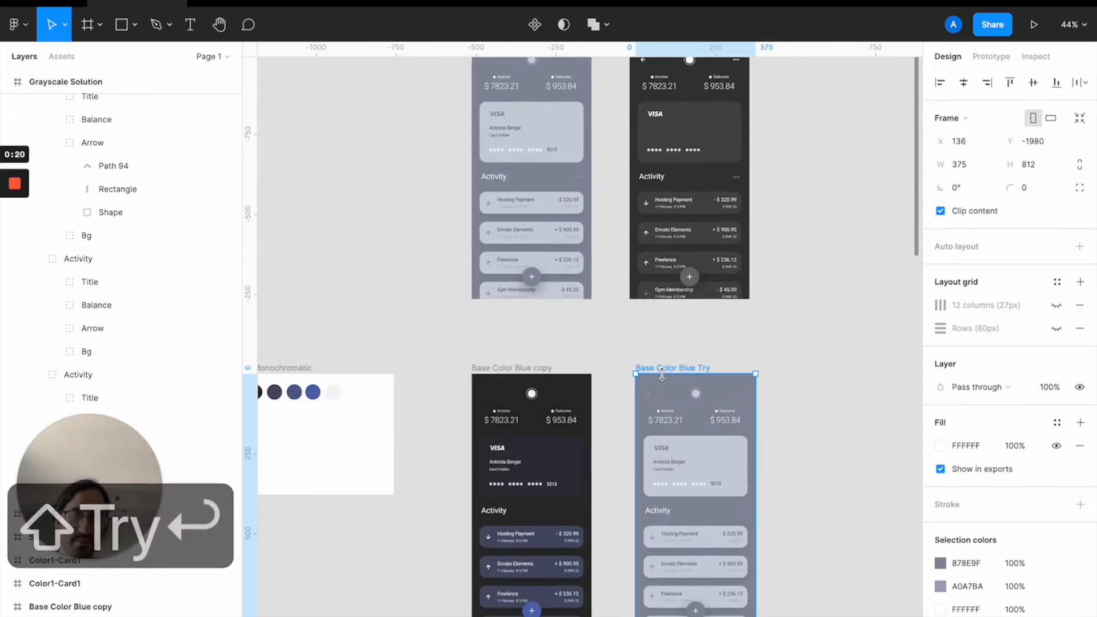
pyautogui.moveTo(662, 375)
pyautogui.mouseDown()
pyautogui.moveTo(645, 367)
pyautogui.moveTo(660, 372)
pyautogui.mouseUp()
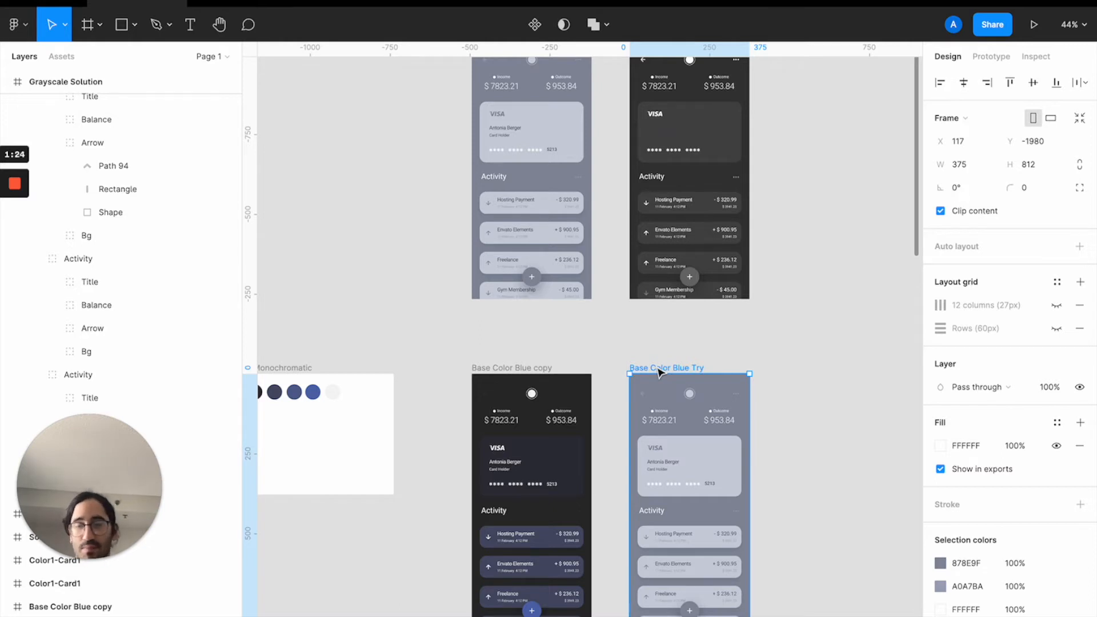
# Examine the color swatches in the Sol 1 Just Monochromatic frame and compare the two Base Color Blue frames.
pyautogui.scroll(-1, 349, 402)
pyautogui.scroll(5, 731, 343)
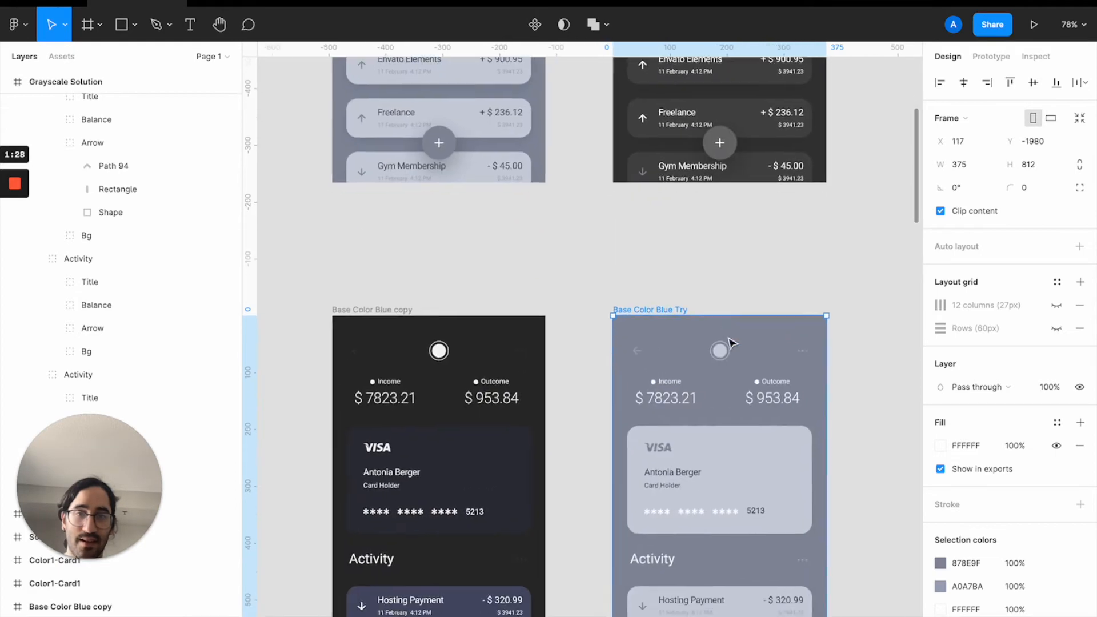
pyautogui.scroll(-2, 731, 343)
pyautogui.hscroll(-6, 466, 216)
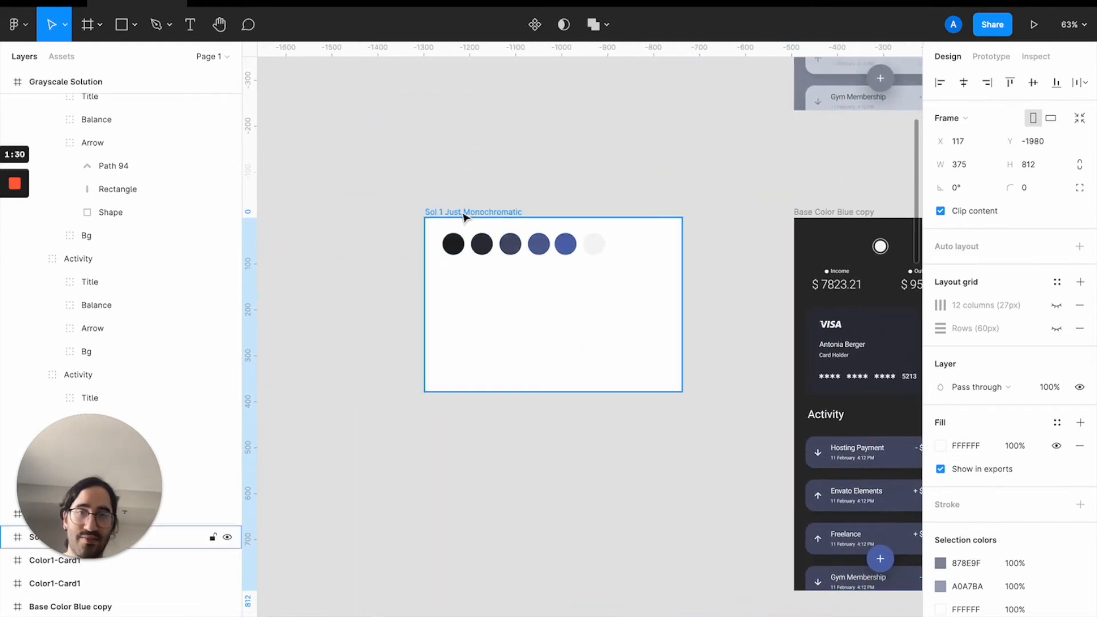
pyautogui.click(466, 216)
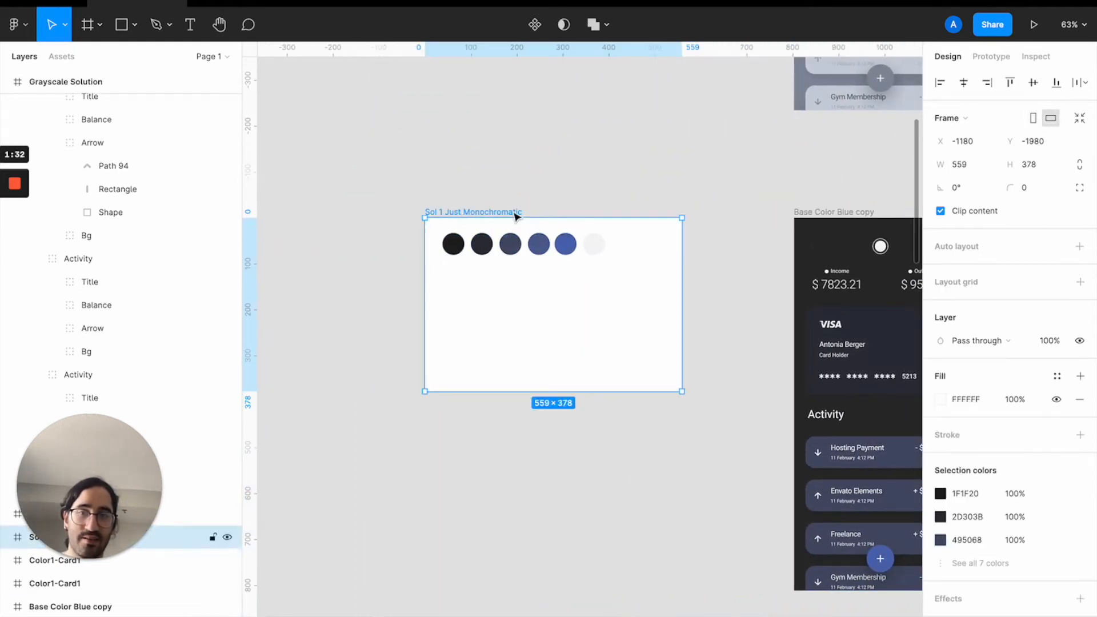
pyautogui.hscroll(7, 759, 340)
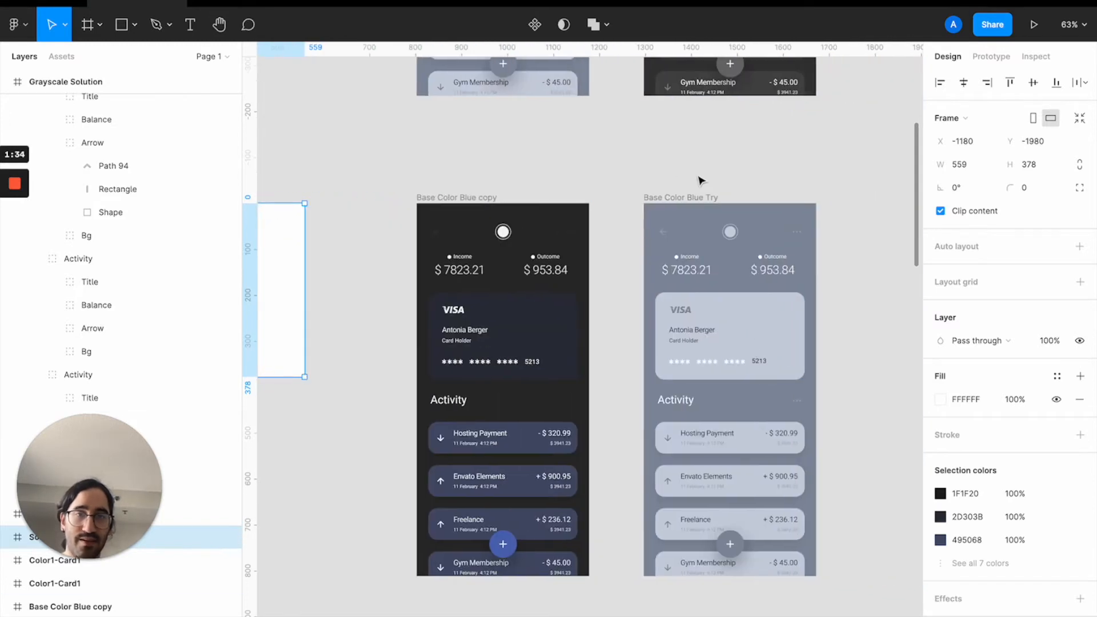
pyautogui.click(695, 199)
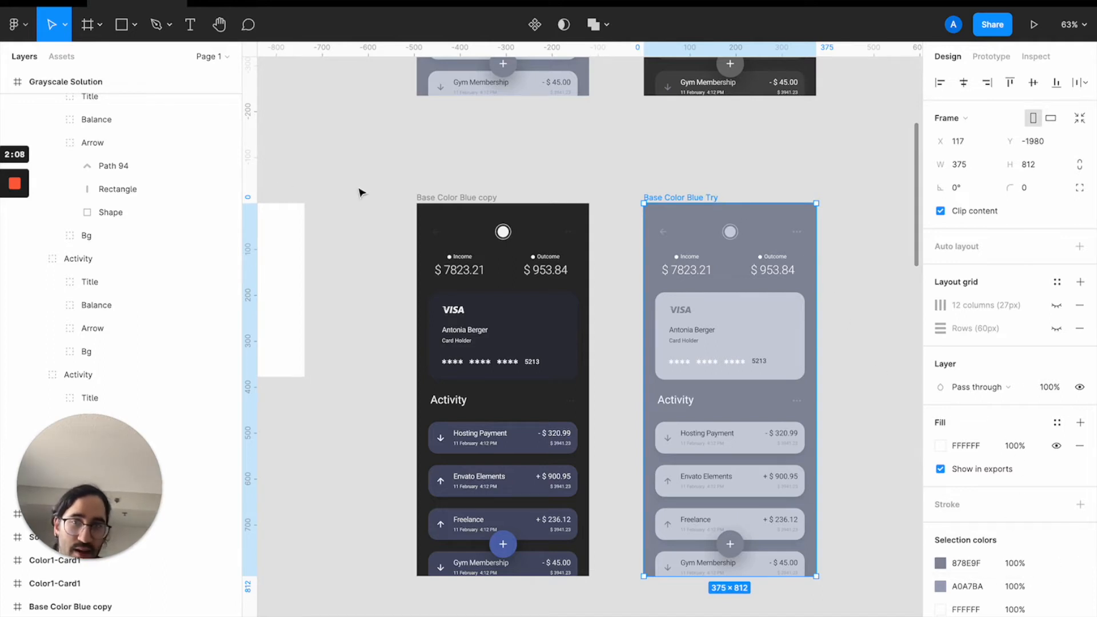
# Select the Base Color Blue Try frame and collapse the Grayscale Solution frame's layers, including its Activity group.
pyautogui.click(624, 188)
pyautogui.click(652, 198)
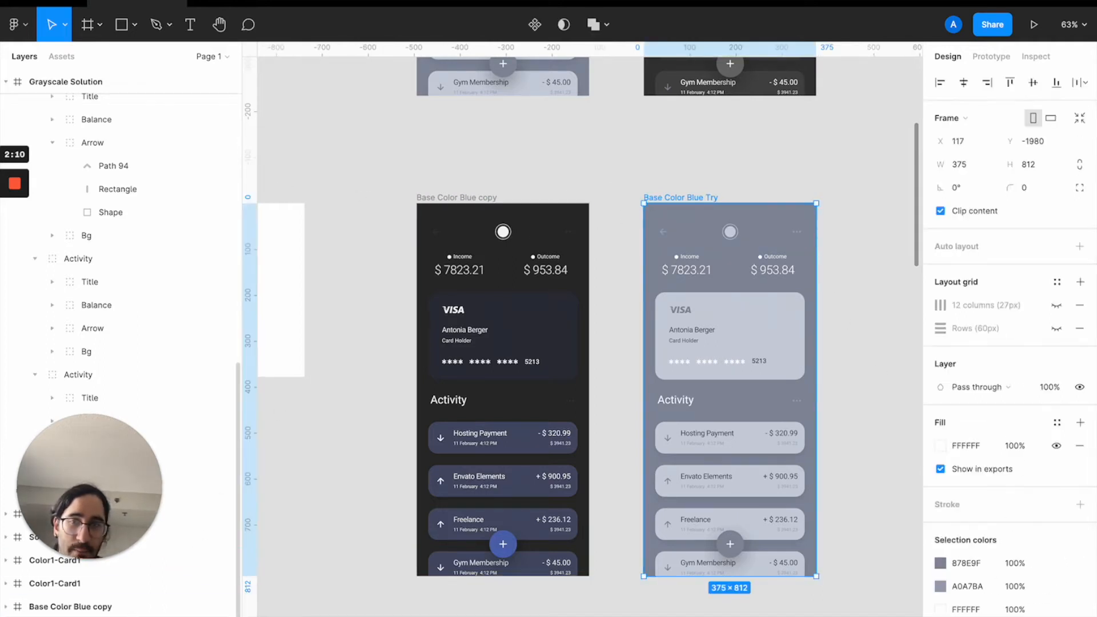
pyautogui.scroll(4, 74, 148)
pyautogui.scroll(10, 63, 229)
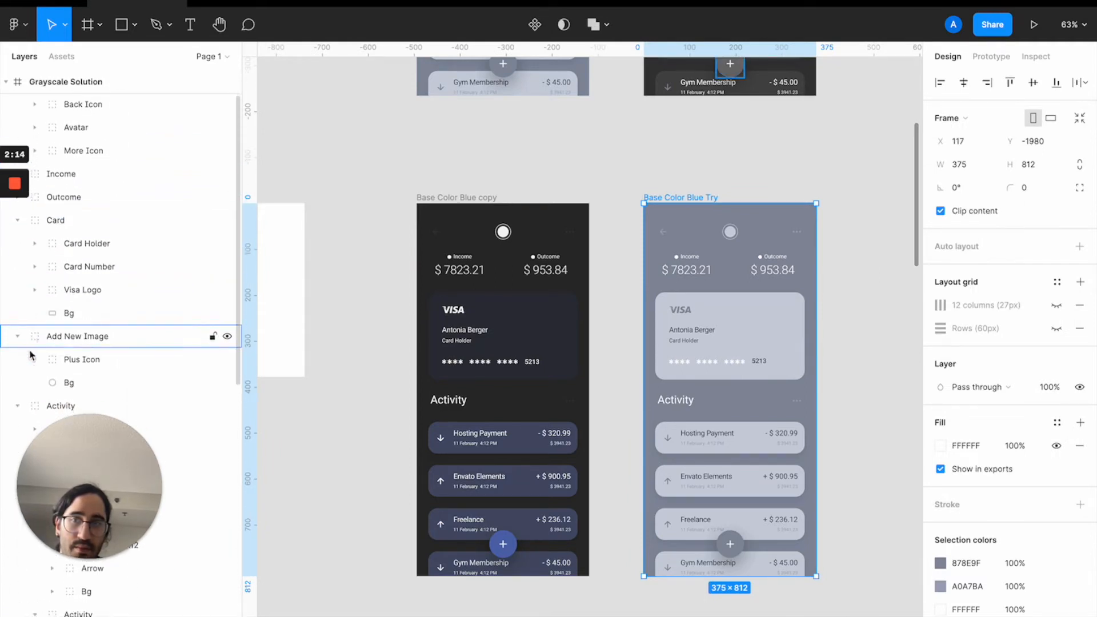
pyautogui.click(17, 409)
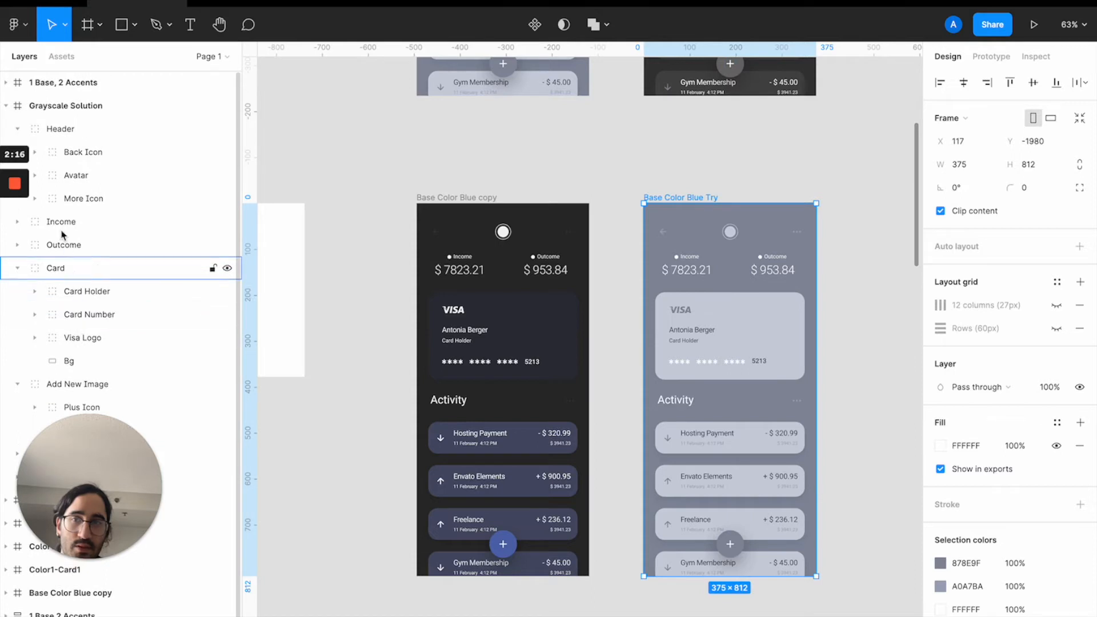
pyautogui.click(6, 106)
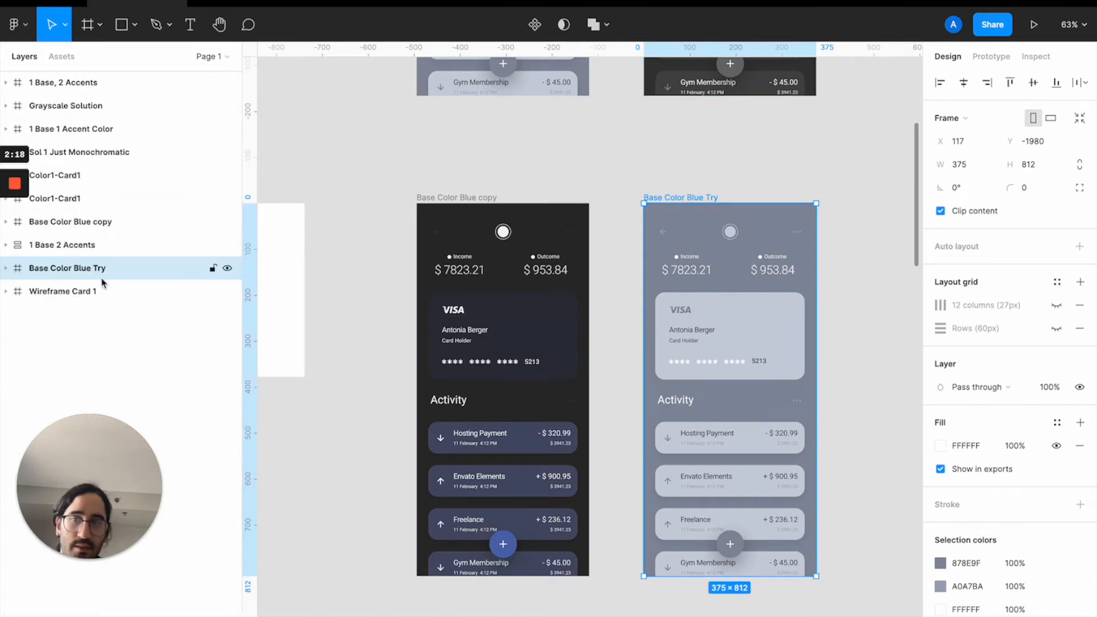
# Move the Base Color Blue Try frame directly above Grayscale Solution in the layer order and expand its layers.
pyautogui.moveTo(108, 276); pyautogui.dragTo(97, 105)
pyautogui.click(5, 106)
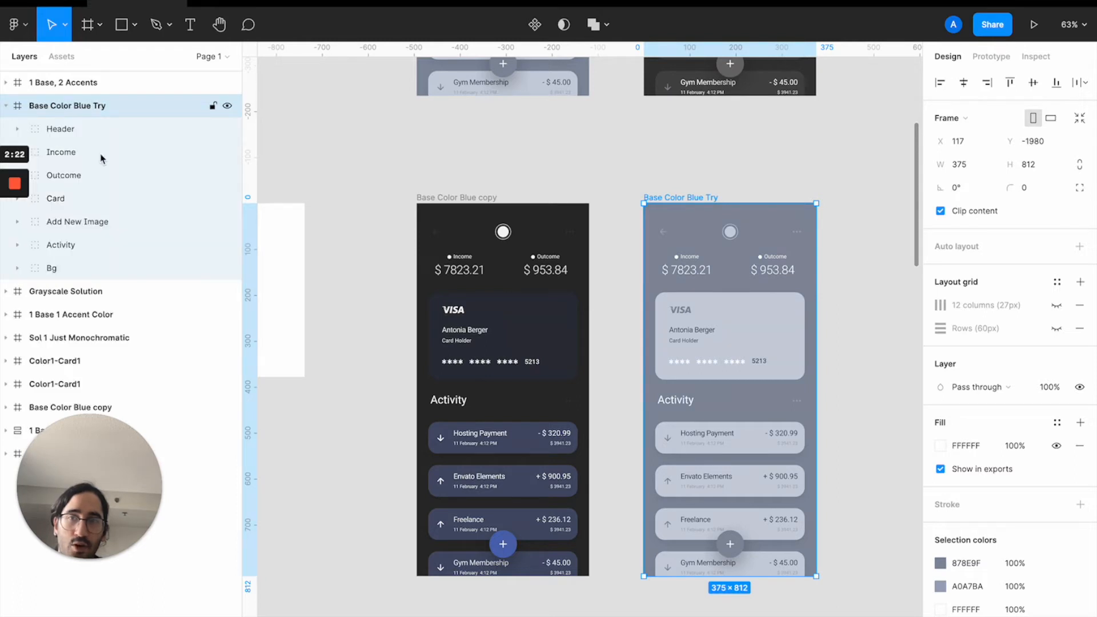
# Change the fill of the Bg group in the Base Color Blue Try frame to the dark navy 0D1320.
pyautogui.click(129, 268)
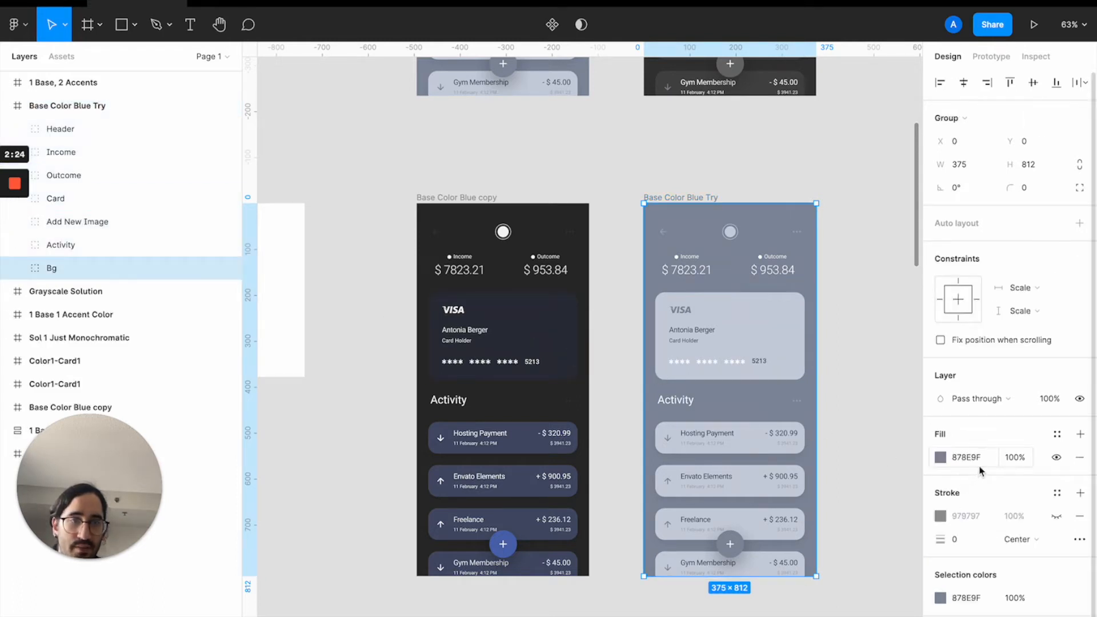
pyautogui.click(938, 462)
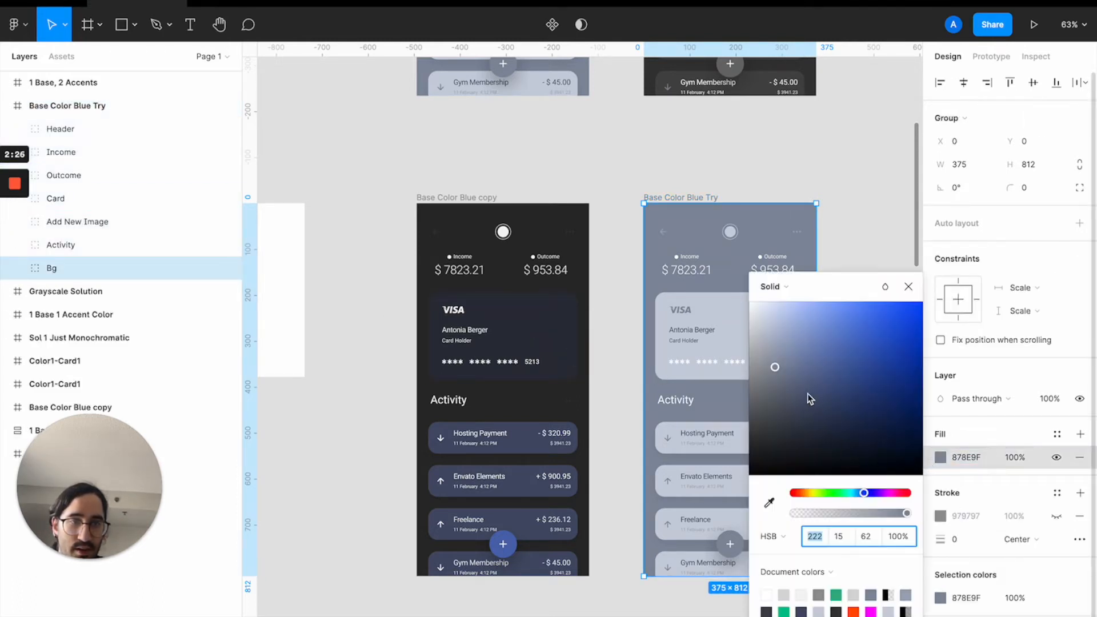
pyautogui.moveTo(780, 372); pyautogui.dragTo(850, 453)
pyautogui.click(968, 461)
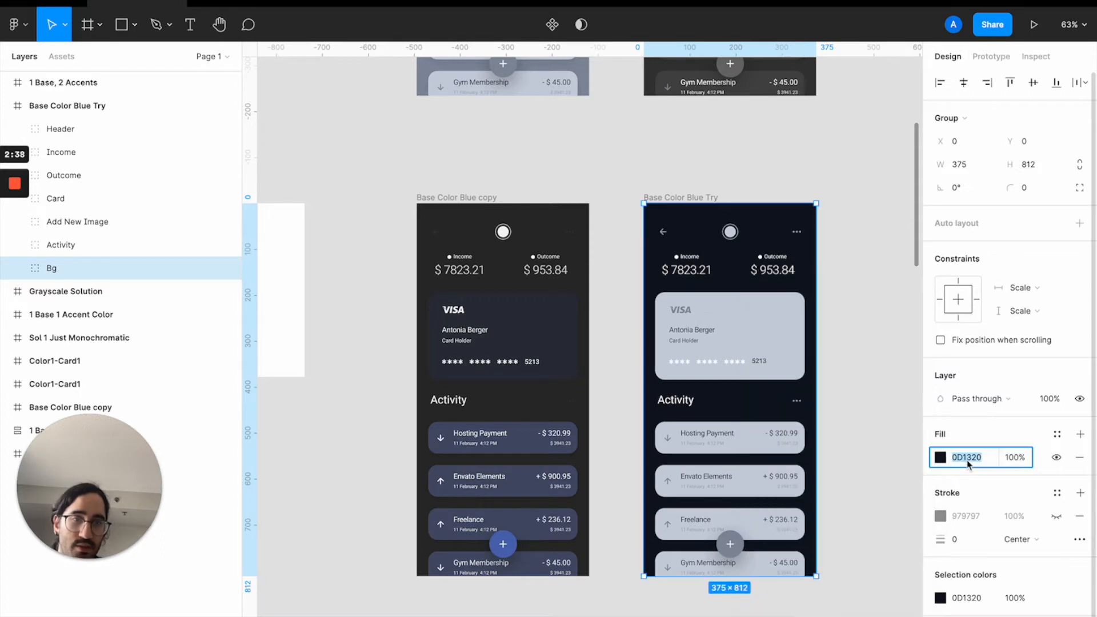
pyautogui.click(898, 378)
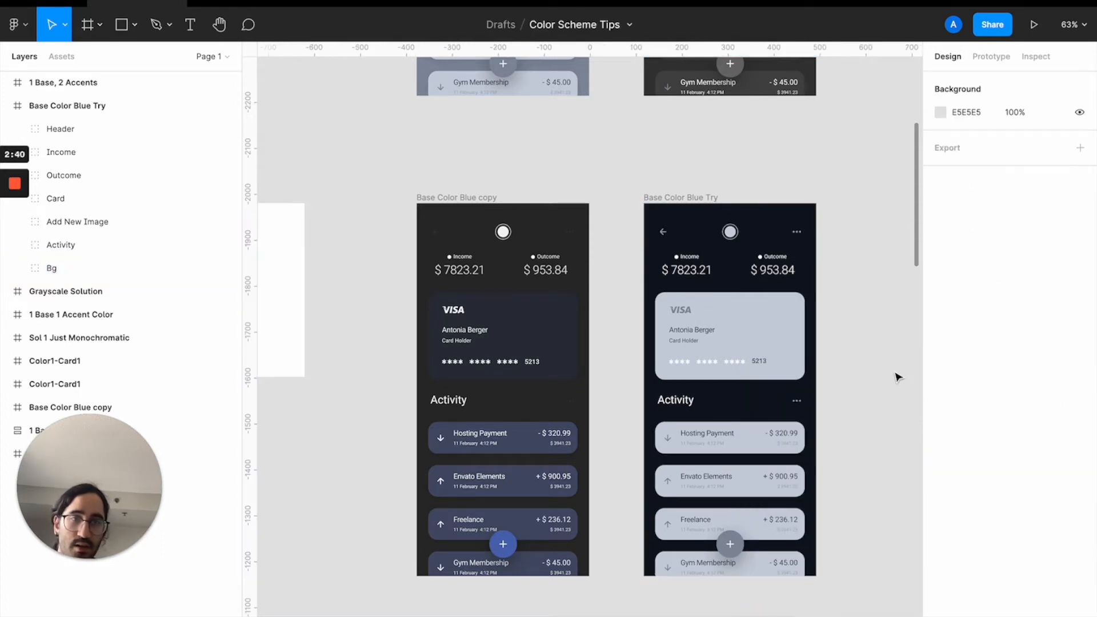
# Draw a new frame about 481 by 261 beside the Base Color Blue Try frame, level with its upper edge.
pyautogui.hscroll(4, 897, 377)
pyautogui.scroll(-1, 897, 377)
pyautogui.press('f')
pyautogui.moveTo(780, 166); pyautogui.dragTo(880, 286)
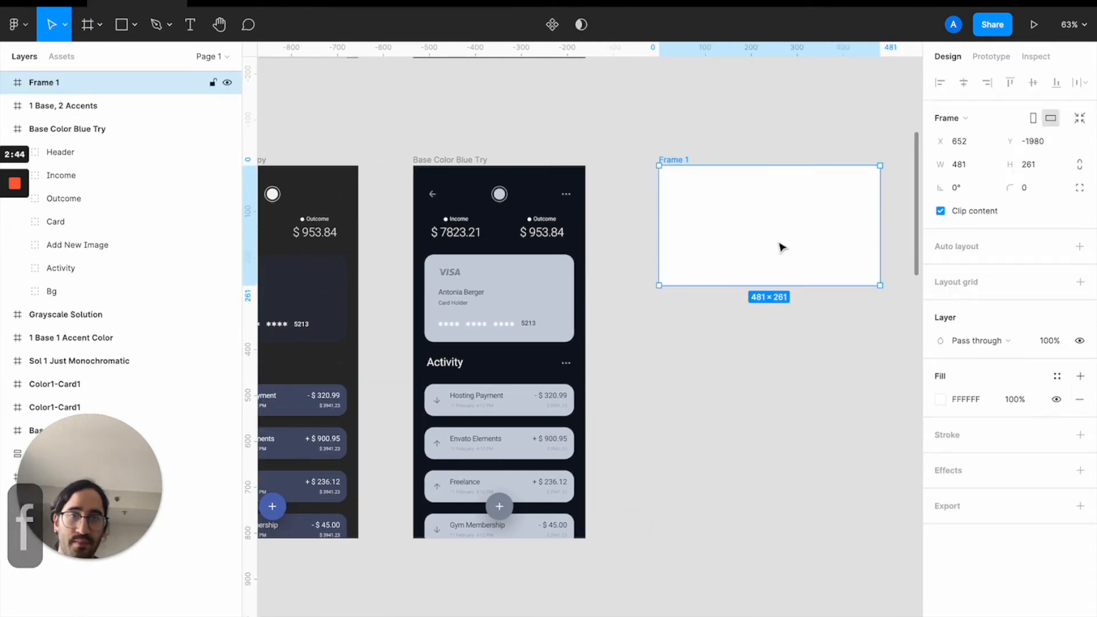
# Draw an ellipse near the new frame's upper-left corner and set its width and height to 48.
pyautogui.press('o')
pyautogui.moveTo(682, 184); pyautogui.dragTo(722, 220)
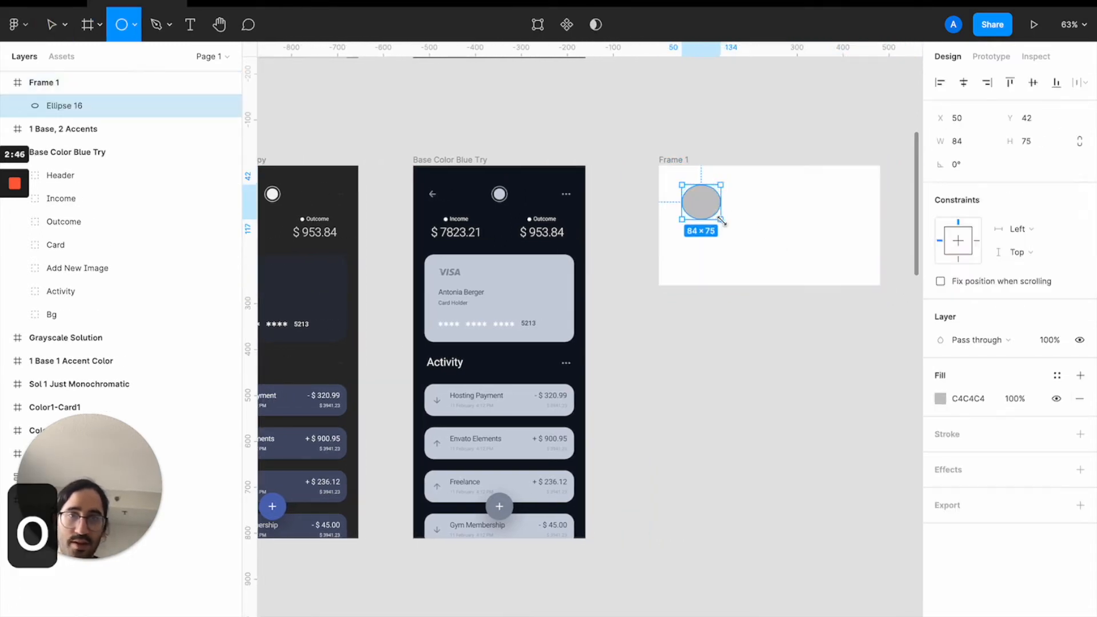
pyautogui.click(961, 141)
pyautogui.write('48')
pyautogui.press('Return')
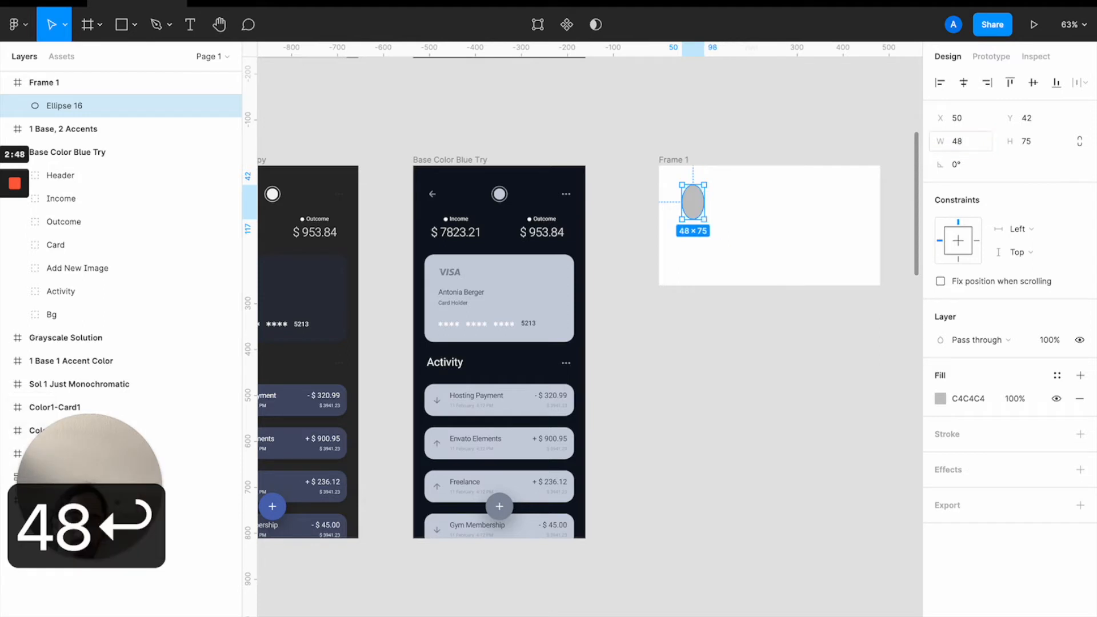
pyautogui.click(1036, 142)
pyautogui.write('48')
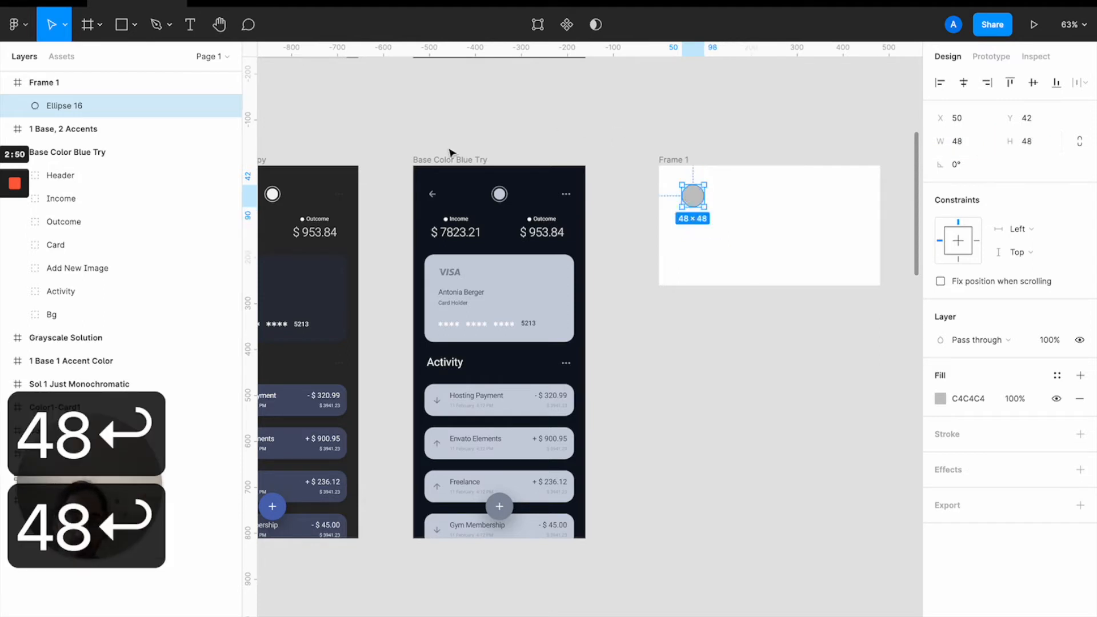
# Copy the fill color 0D1320 from the Bg group of Base Color Blue Try onto the circle in Frame 1.
pyautogui.click(437, 160)
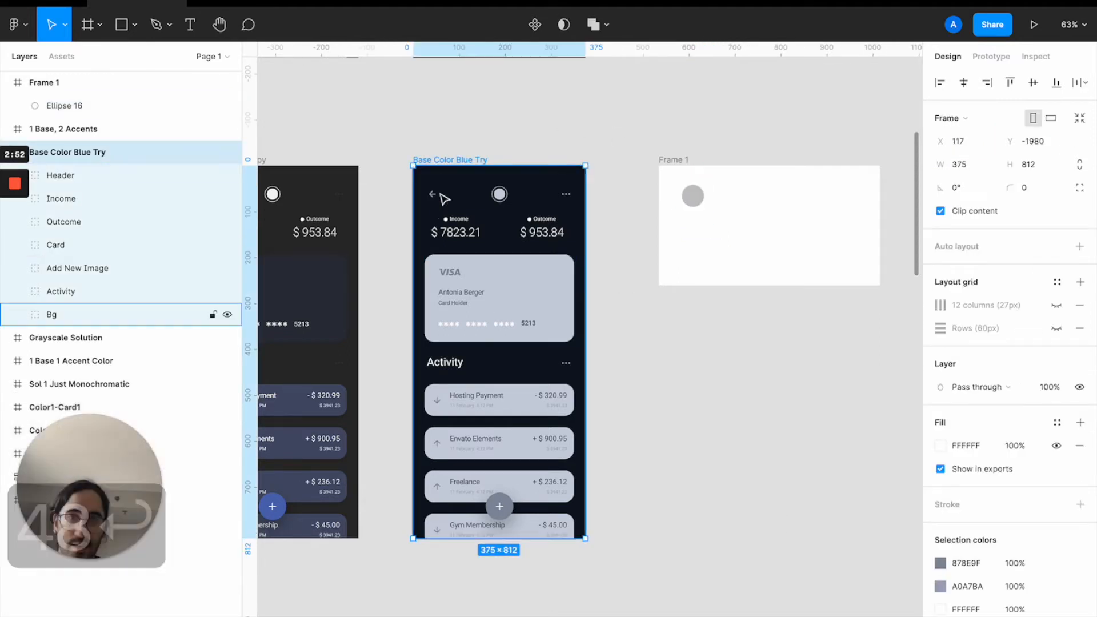
pyautogui.click(105, 315)
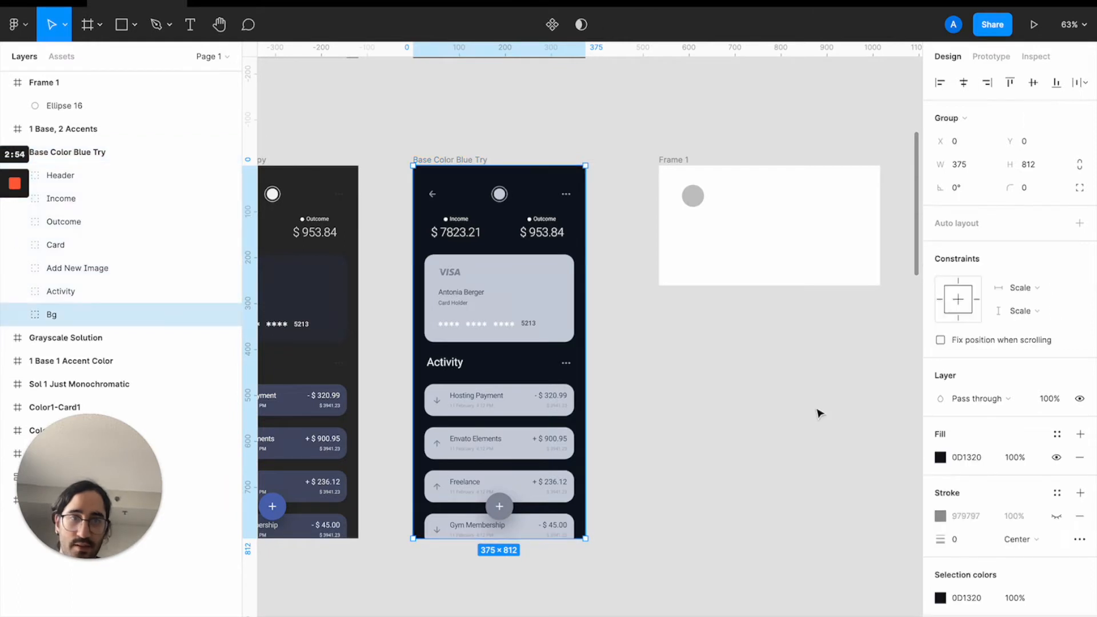
pyautogui.click(966, 457)
pyautogui.press('super+c')
pyautogui.click(693, 196)
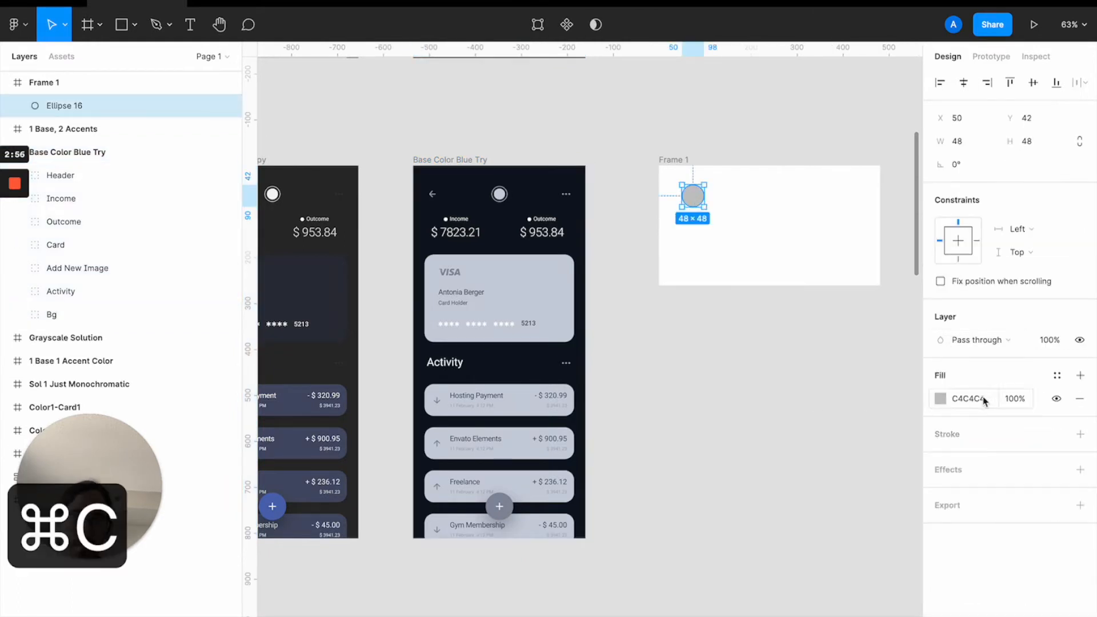
pyautogui.click(984, 400)
pyautogui.press('super+v')
pyautogui.press('Return')
pyautogui.click(646, 377)
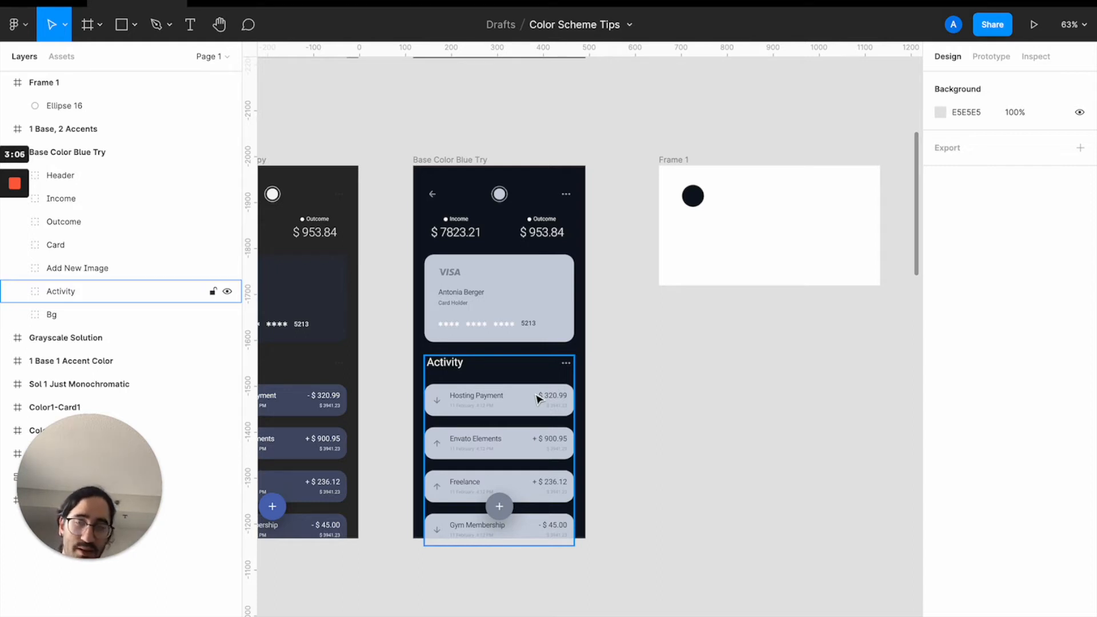
# Select the card's Bg rectangle and sample the screen background color 0D1320 as its fill.
pyautogui.doubleClick(519, 278)
pyautogui.scroll(5, 519, 277)
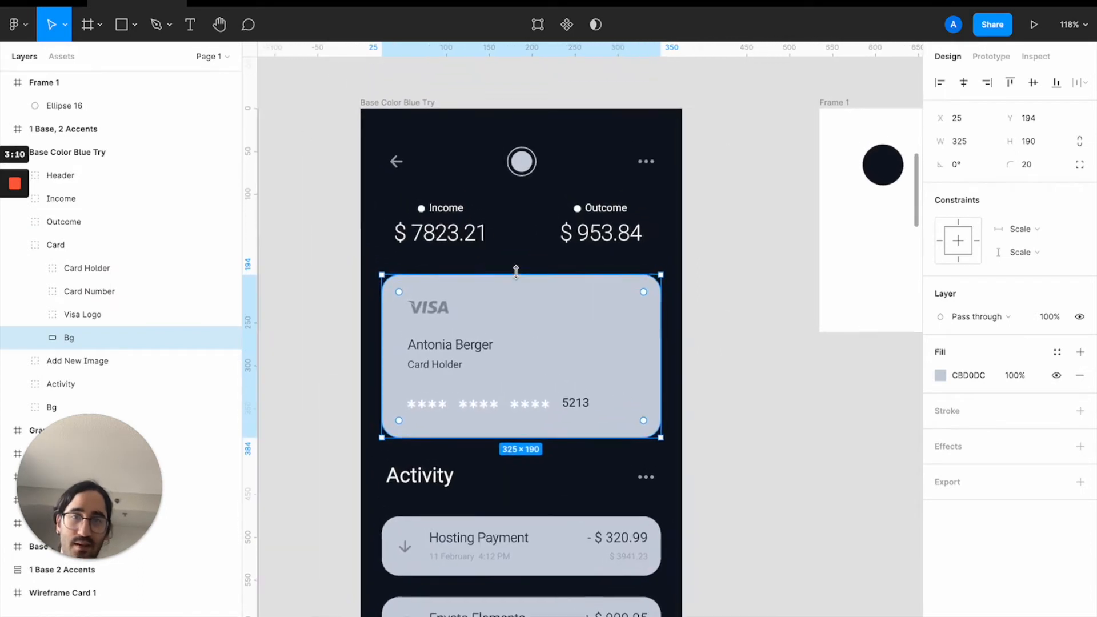
pyautogui.hscroll(-1, 516, 273)
pyautogui.hotkey('ctrl', 'c')
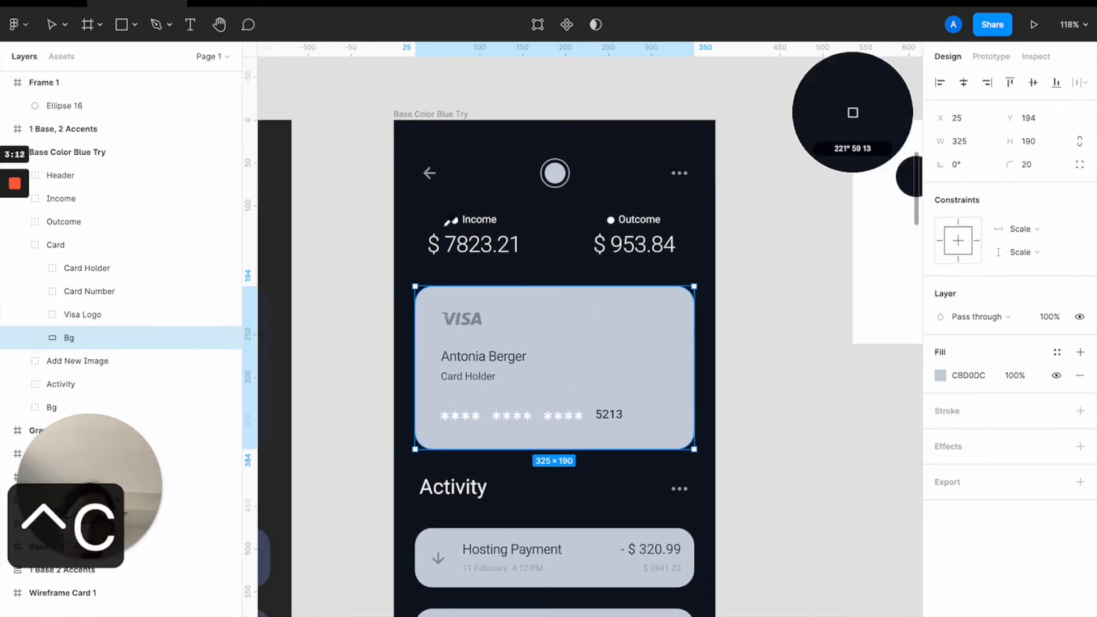
pyautogui.click(415, 210)
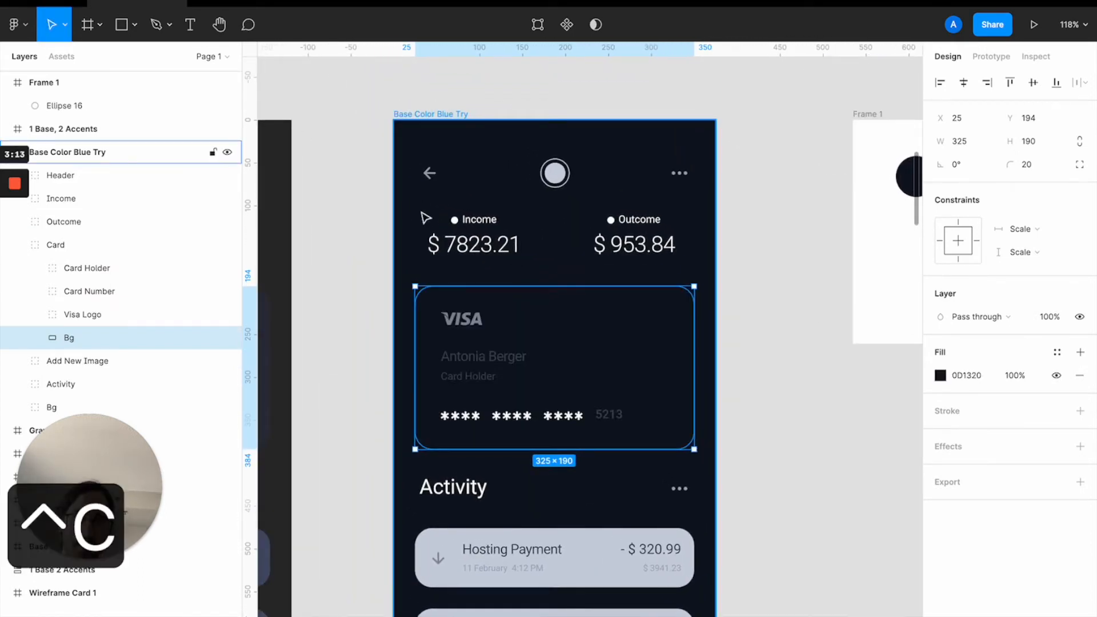
# Try the card background fill at HSB brightness levels from 3 to above 70, ending at 13.
pyautogui.click(941, 381)
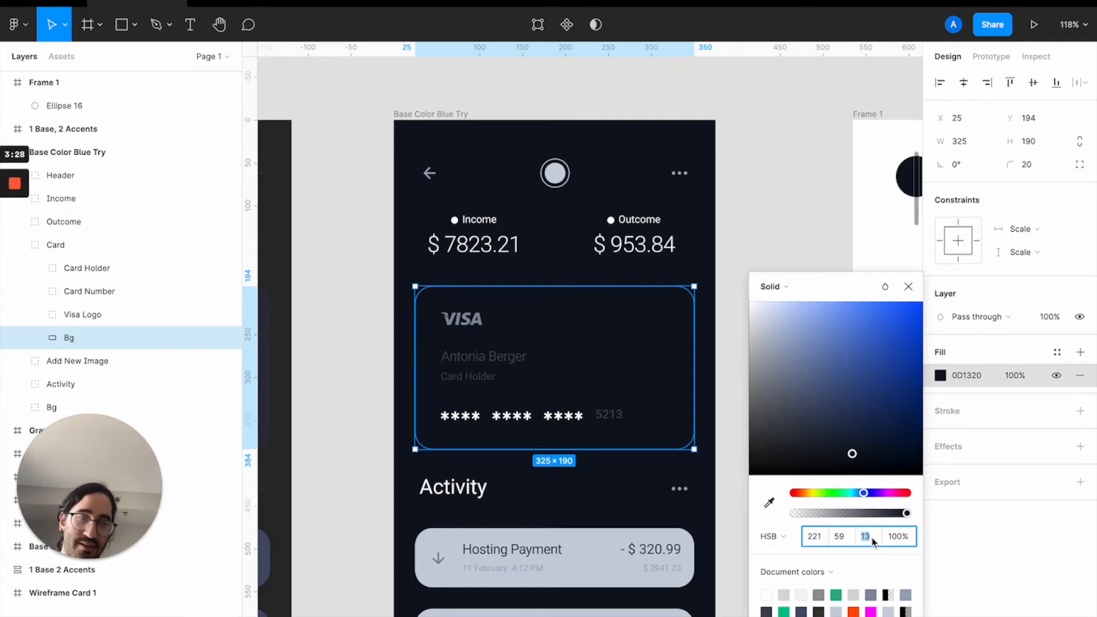
pyautogui.write('3')
pyautogui.press('Return')
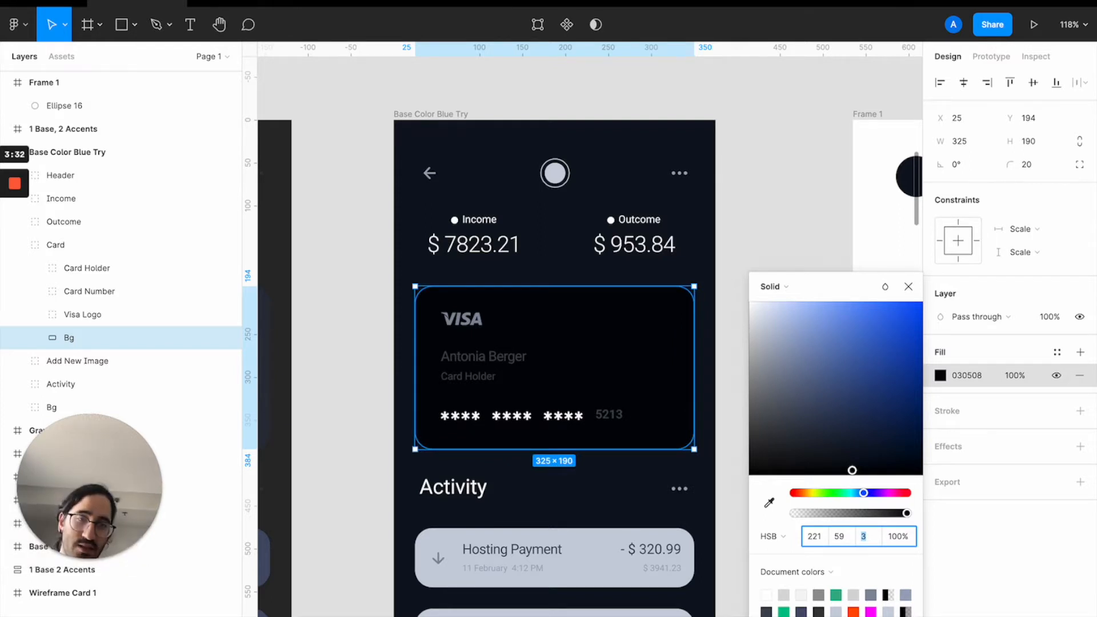
pyautogui.hotkey('shift', 'Up')
pyautogui.hotkey('shift', 'Up')
pyautogui.hotkey('shift', 'Up')
pyautogui.hotkey('shift', 'Up')
pyautogui.hotkey('shift', 'Up')
pyautogui.hotkey('shift', 'Up')
pyautogui.hotkey('shift', 'Up')
pyautogui.hotkey('shift', 'Up')
pyautogui.hotkey('shift', 'Down')
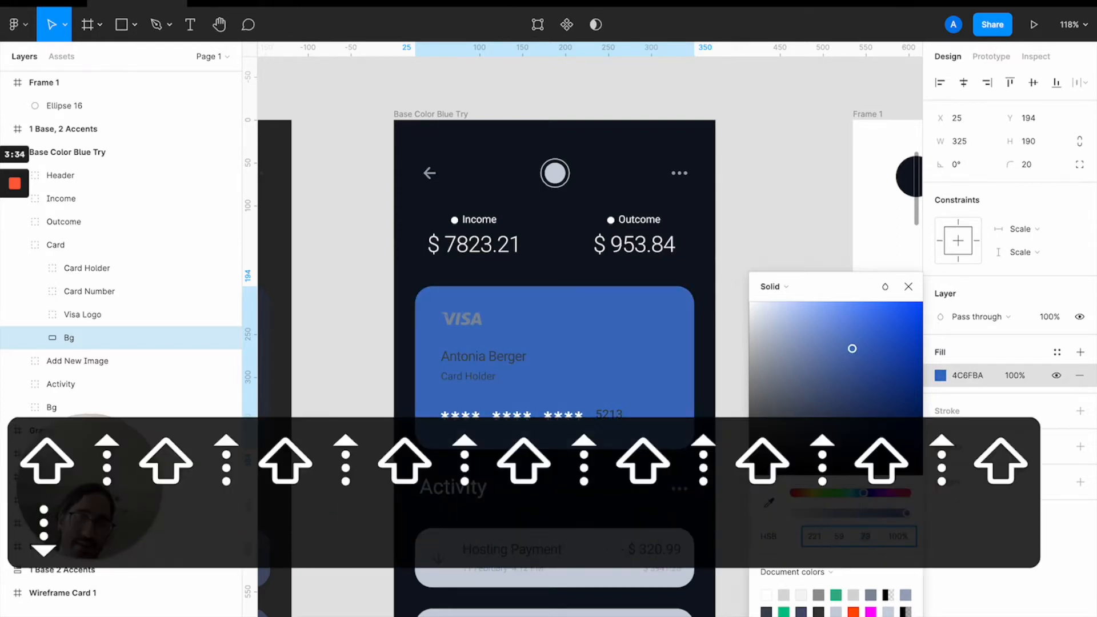
pyautogui.hotkey('shift', 'Down')
pyautogui.hotkey('shift', 'Down')
pyautogui.hotkey('shift', 'Down')
pyautogui.hotkey('shift', 'Down')
pyautogui.hotkey('shift', 'Down')
pyautogui.hotkey('shift', 'Down')
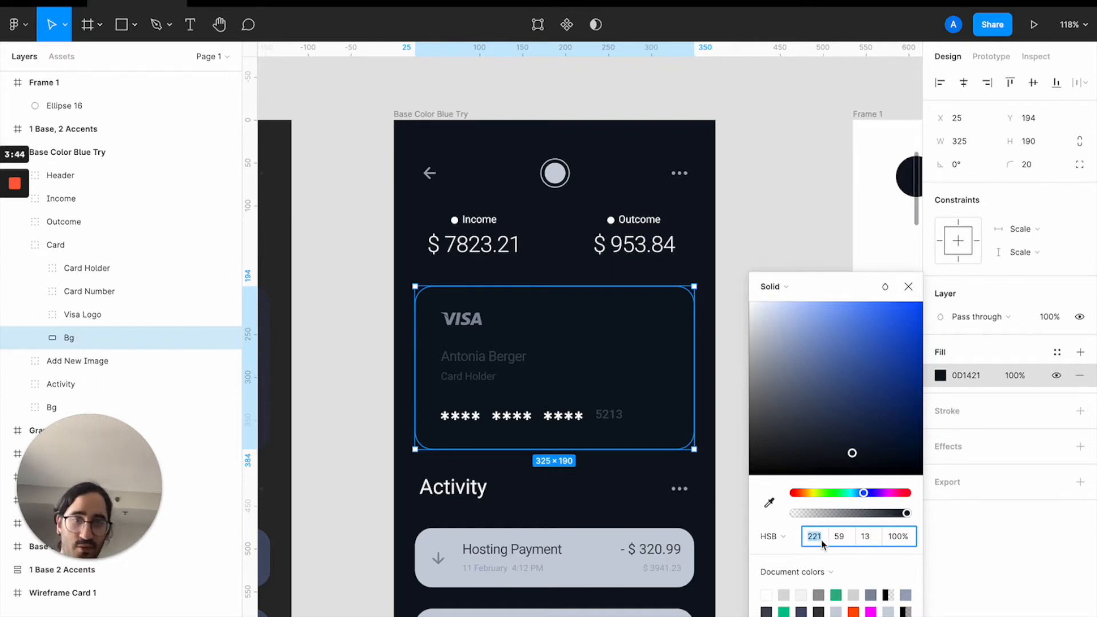
# Shift the hue of the card background fill to 251.
pyautogui.hotkey('shift', 'Up')
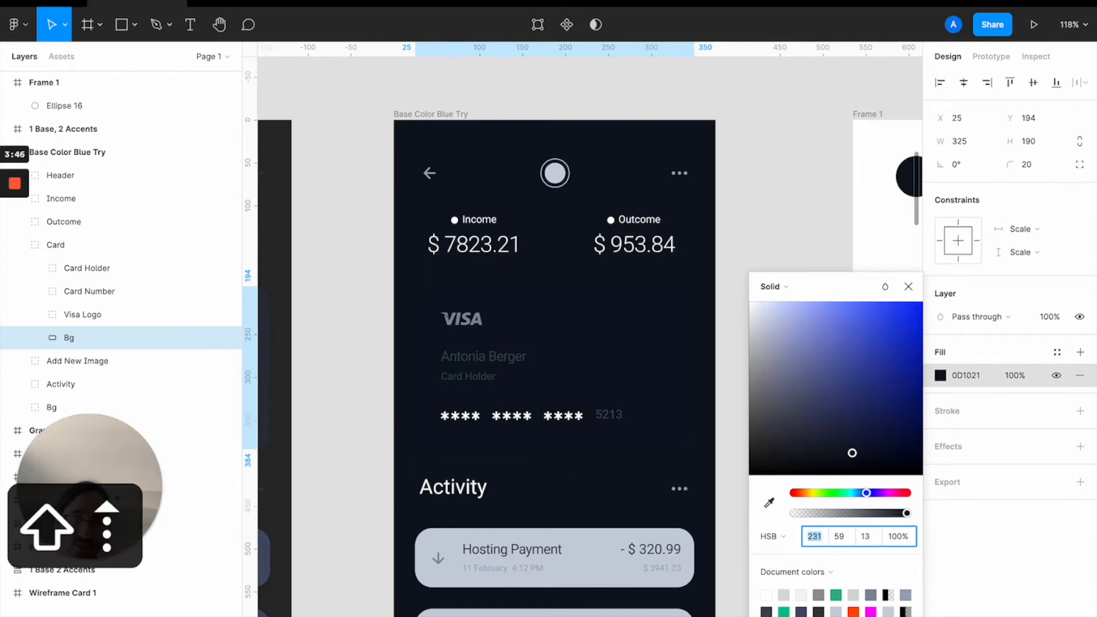
pyautogui.hotkey('shift', 'Up')
pyautogui.hotkey('shift', 'Up')
pyautogui.hotkey('shift', 'Up')
pyautogui.hotkey('shift', 'Down')
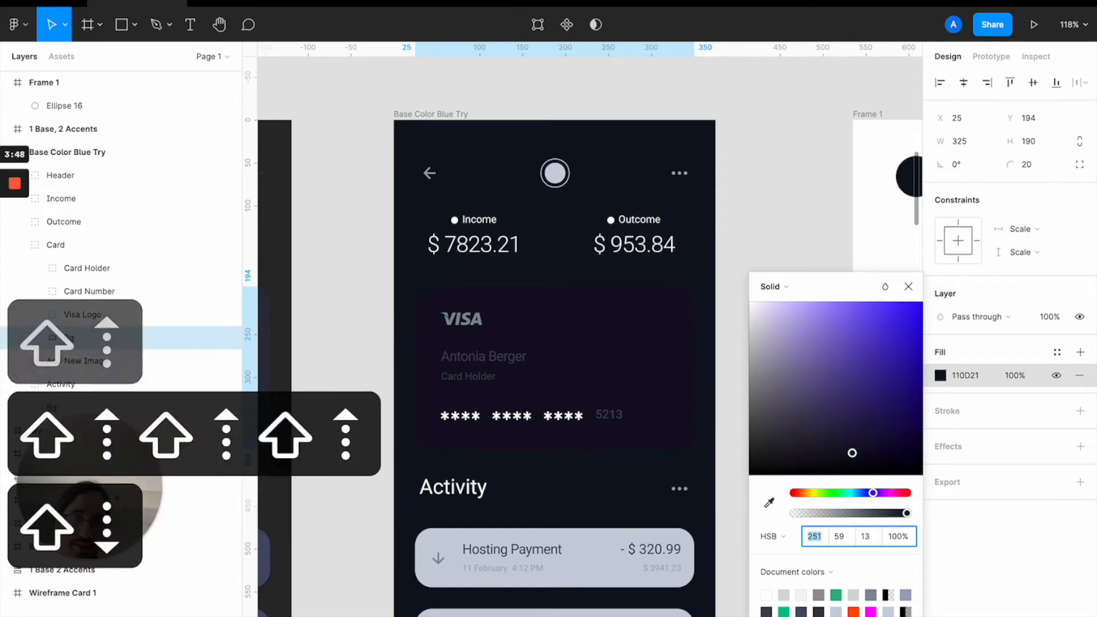
# Raise the brightness of the card background fill to 63.
pyautogui.click(865, 536)
pyautogui.hotkey('shift', 'Up')
pyautogui.hotkey('shift', 'Up')
pyautogui.hotkey('shift', 'Up')
pyautogui.hotkey('shift', 'Up')
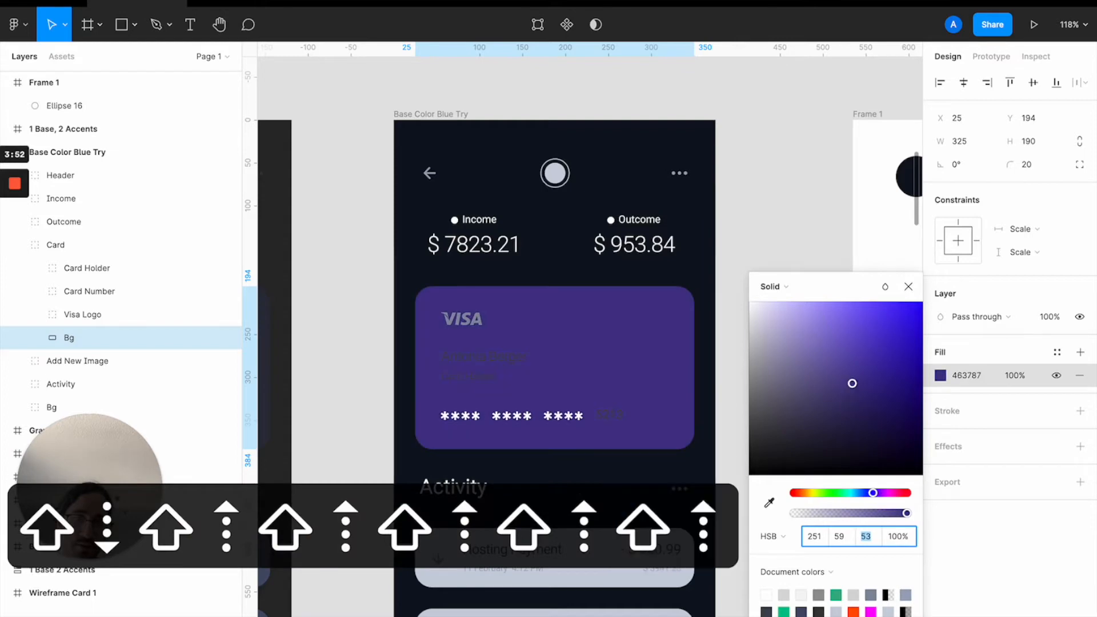
pyautogui.hotkey('shift', 'Up')
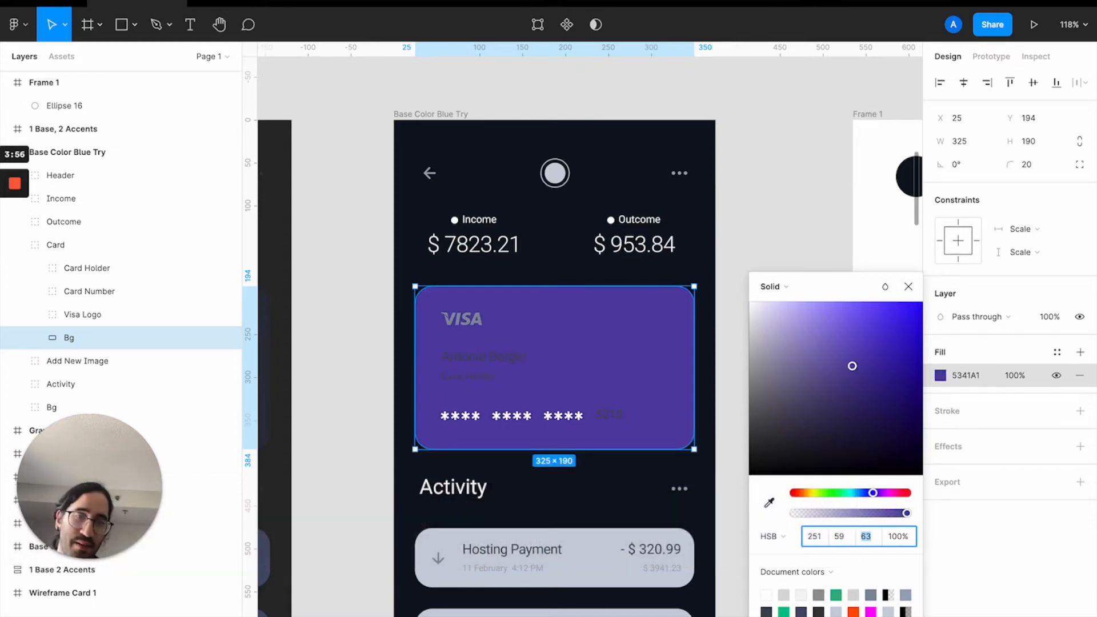
# Undo the latest brightness and hue changes on the card background, back to hue 231 and brightness 13.
pyautogui.press('super+z')
pyautogui.press('super+z')
pyautogui.press('super+z')
pyautogui.press('super+z')
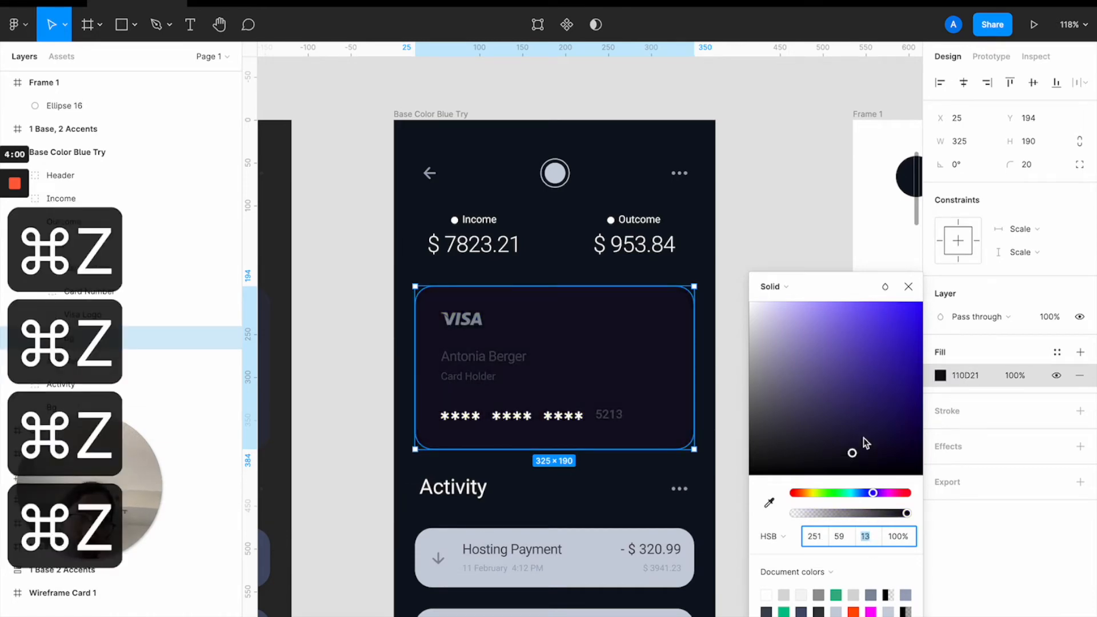
pyautogui.click(850, 446)
pyautogui.press('super+z')
pyautogui.press('super+z')
pyautogui.press('super+z')
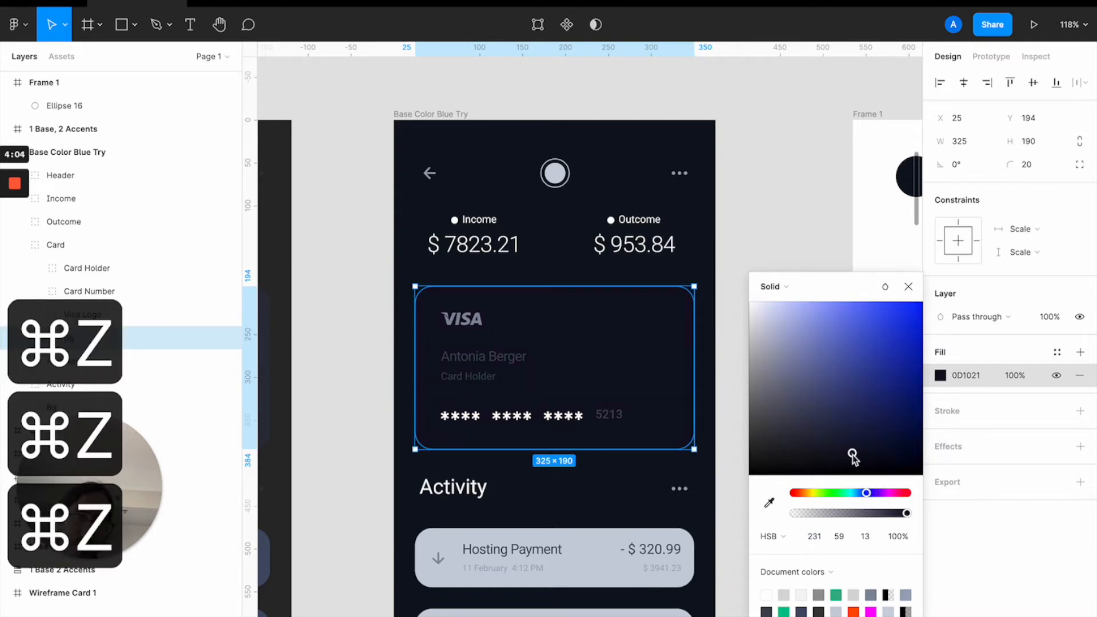
# Try several brightness levels on the card background fill and set it to HSB 231, 59, 83.
pyautogui.moveTo(853, 455); pyautogui.dragTo(852, 416)
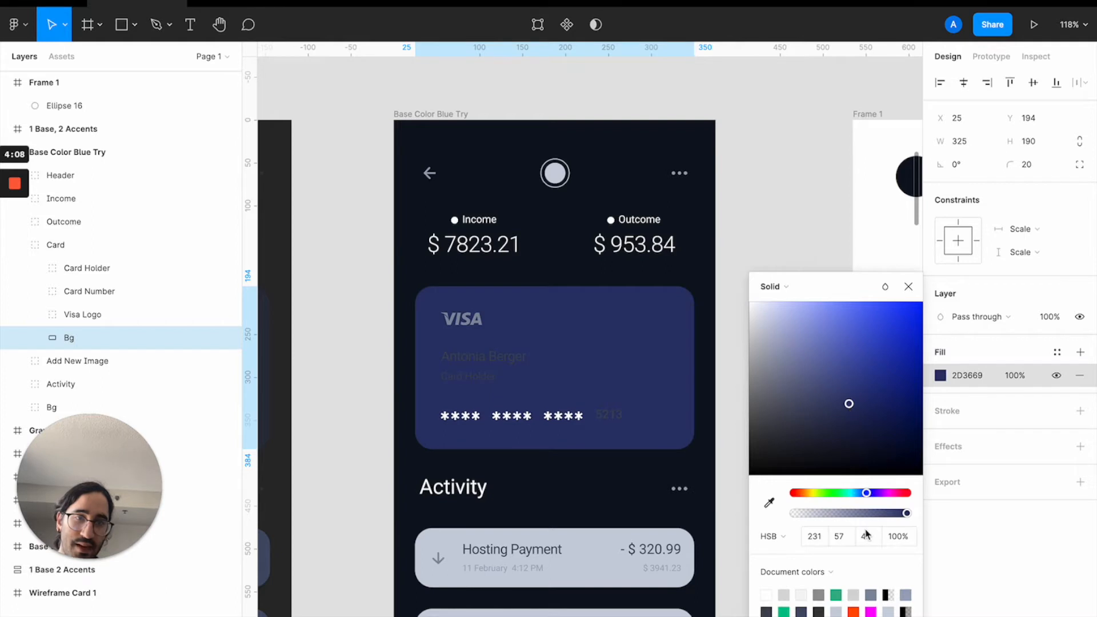
pyautogui.press('super+z')
pyautogui.hotkey('shift', 'Down')
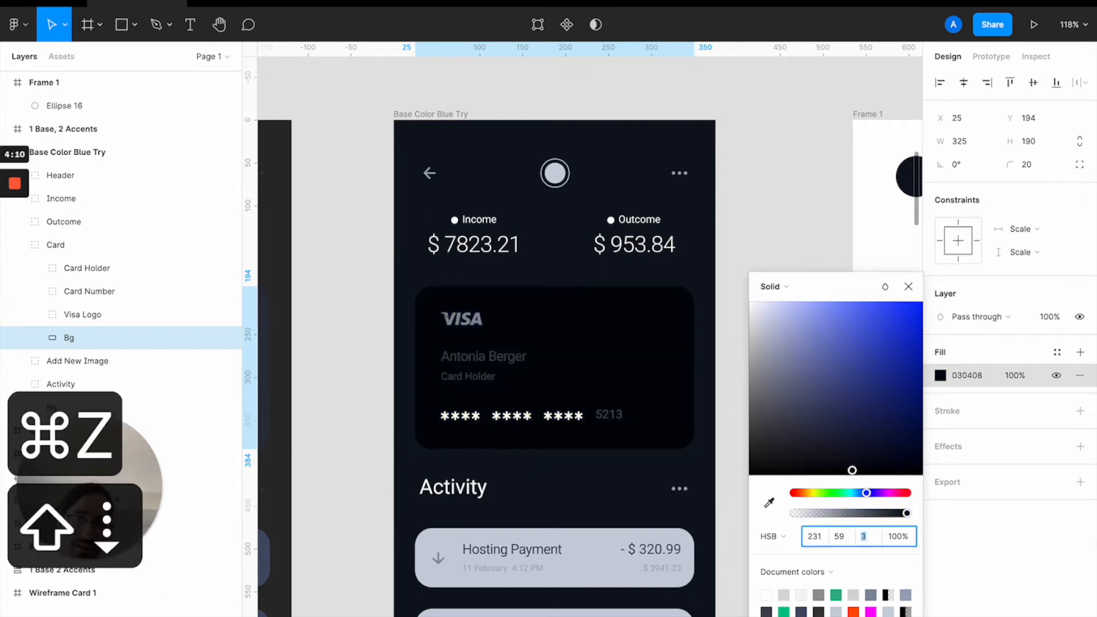
pyautogui.hotkey('shift', 'Up')
pyautogui.hotkey('shift', 'Up')
pyautogui.hotkey('shift', 'Up')
pyautogui.hotkey('shift', 'Up')
pyautogui.hotkey('shift', 'Up')
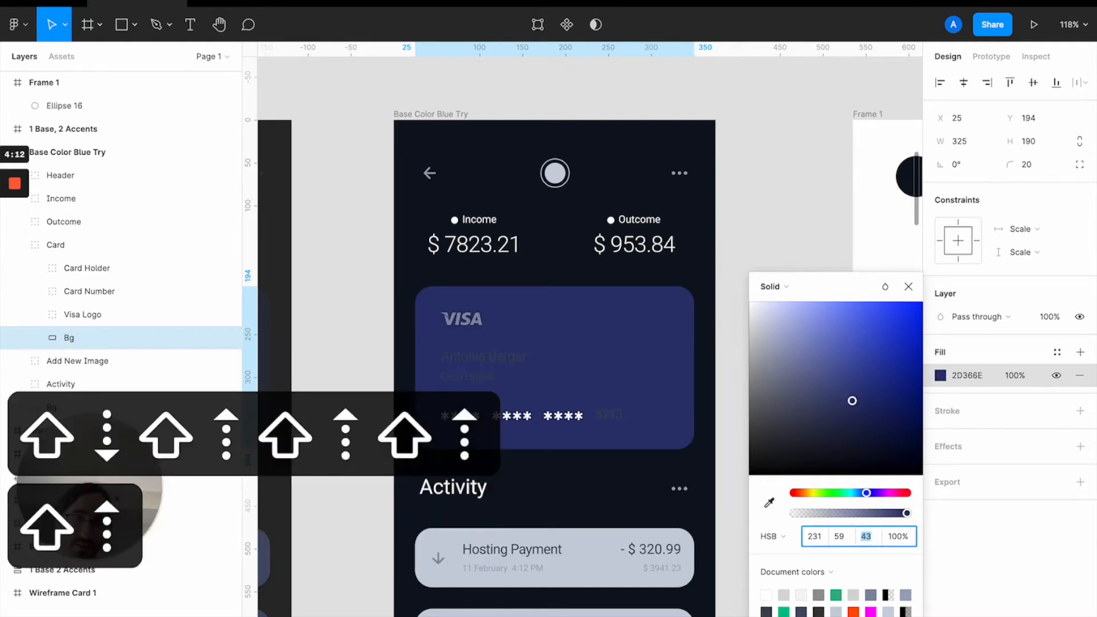
pyautogui.hotkey('shift', 'Down')
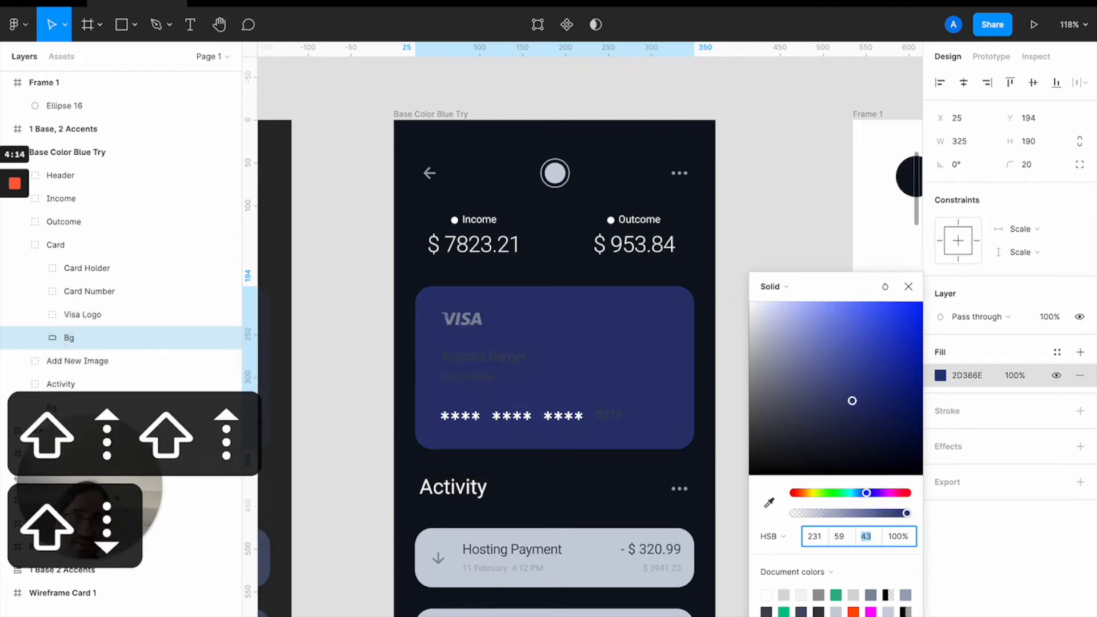
pyautogui.hotkey('shift', 'Up')
pyautogui.hotkey('shift', 'Up')
pyautogui.hotkey('shift', 'Up')
pyautogui.hotkey('shift', 'Up')
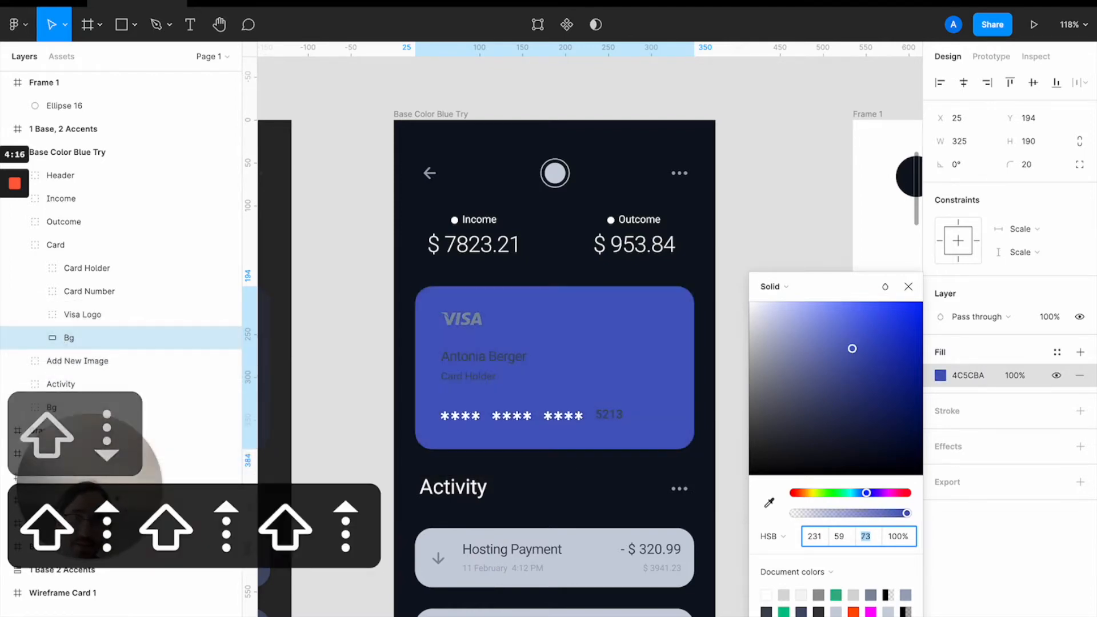
pyautogui.hotkey('shift', 'Down')
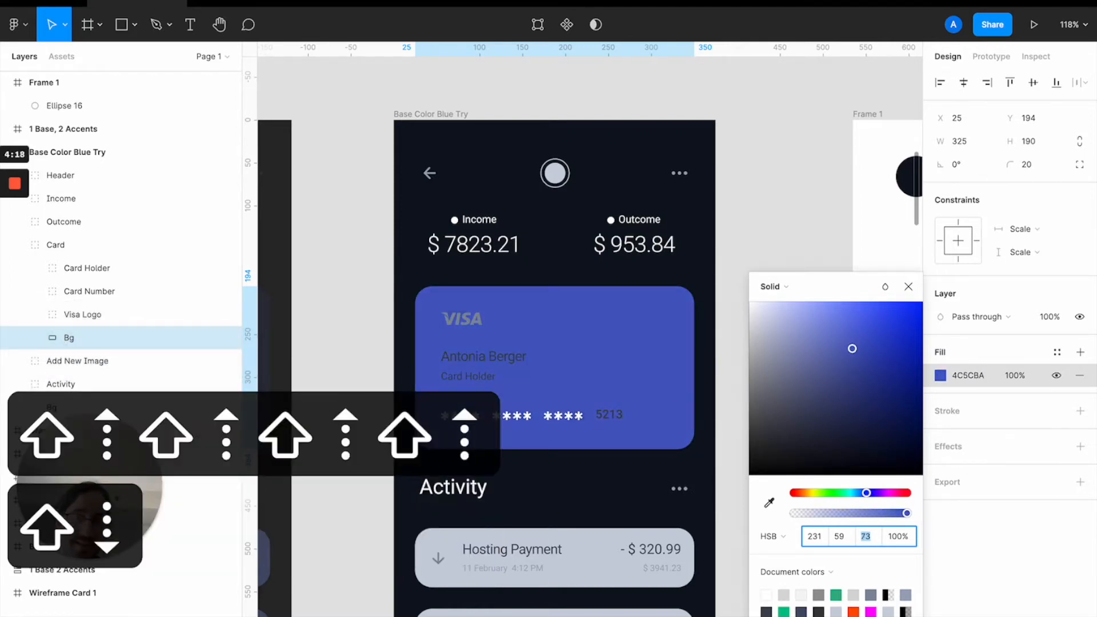
pyautogui.hotkey('shift', 'Down')
pyautogui.hotkey('shift', 'Down')
pyautogui.hotkey('shift', 'Up')
pyautogui.hotkey('shift', 'Down')
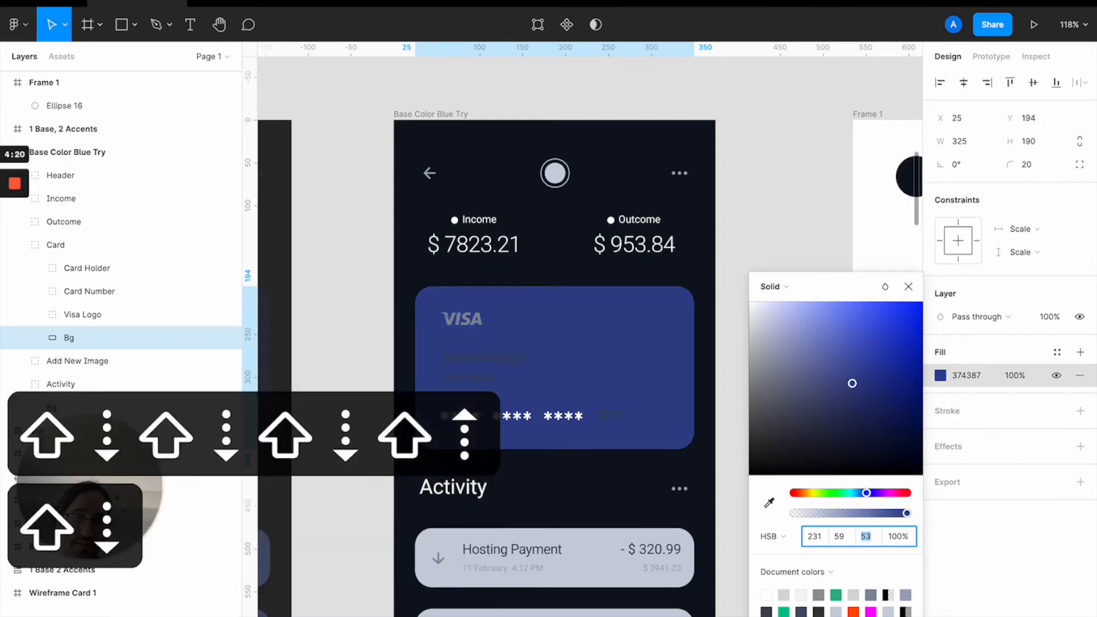
pyautogui.hotkey('shift', 'Up')
pyautogui.hotkey('shift', 'Up')
pyautogui.hotkey('shift', 'Up')
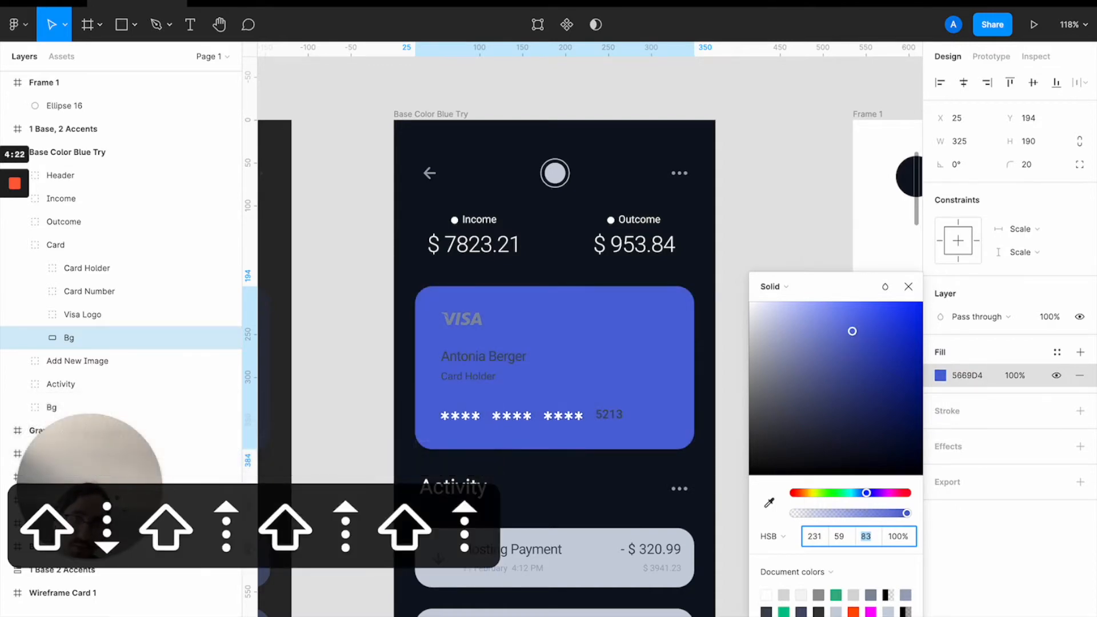
# Change the fill of the card number's final-digits text to white, fff.
pyautogui.doubleClick(619, 417)
pyautogui.click(971, 533)
pyautogui.write('ff')
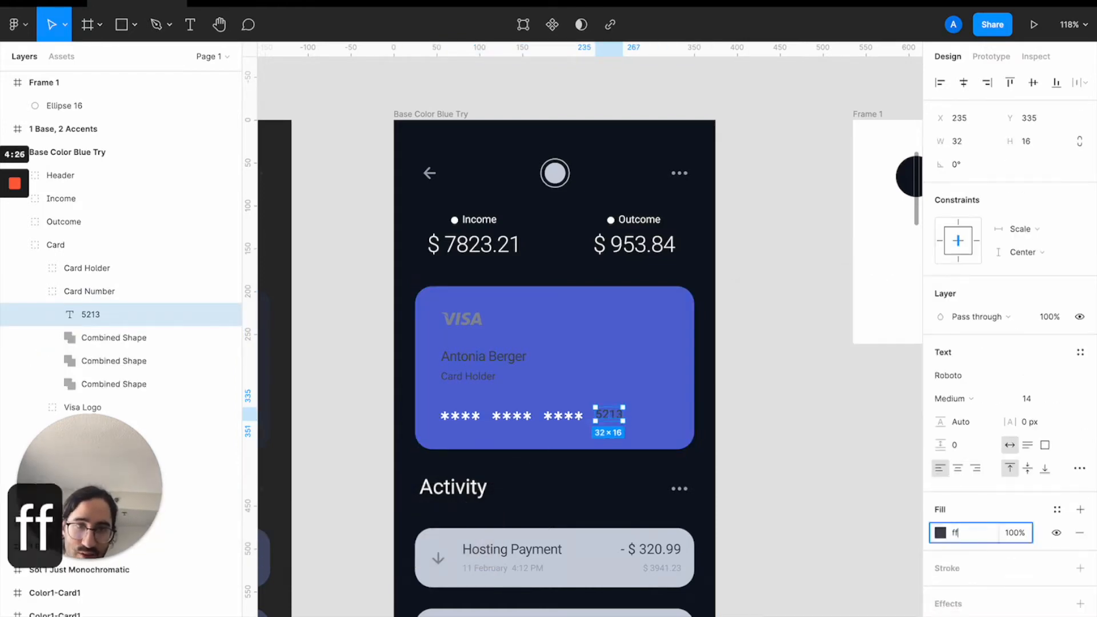
pyautogui.write('f')
pyautogui.press('Return')
# Change the fills of the card holder text group and the Visa logo on the card to white, fff.
pyautogui.click(467, 360)
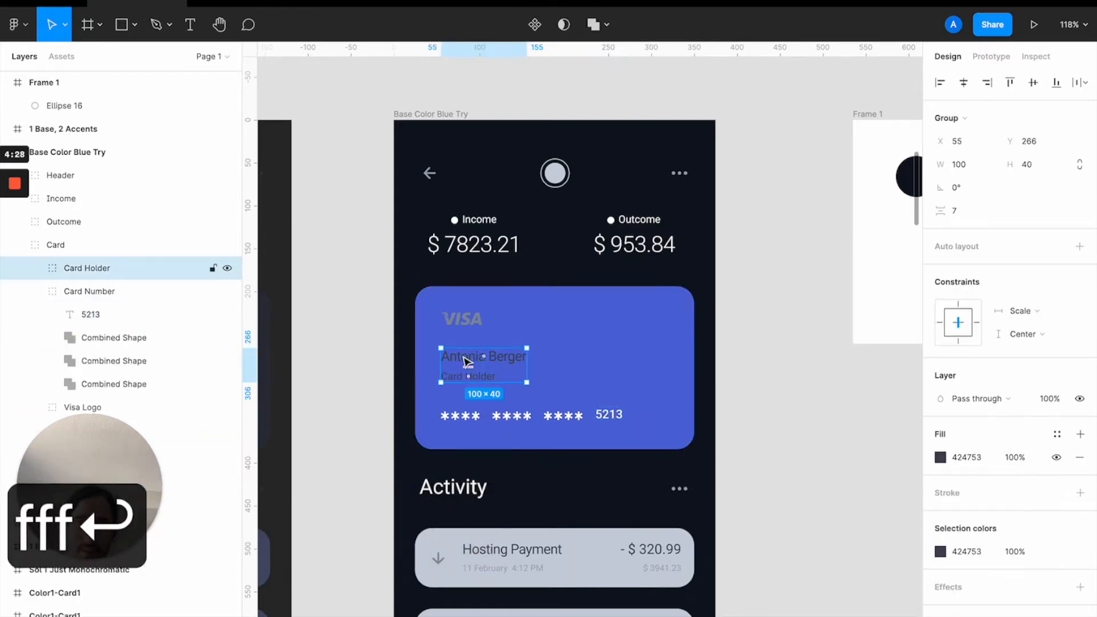
pyautogui.click(974, 460)
pyautogui.write('fff')
pyautogui.press('Return')
pyautogui.click(462, 318)
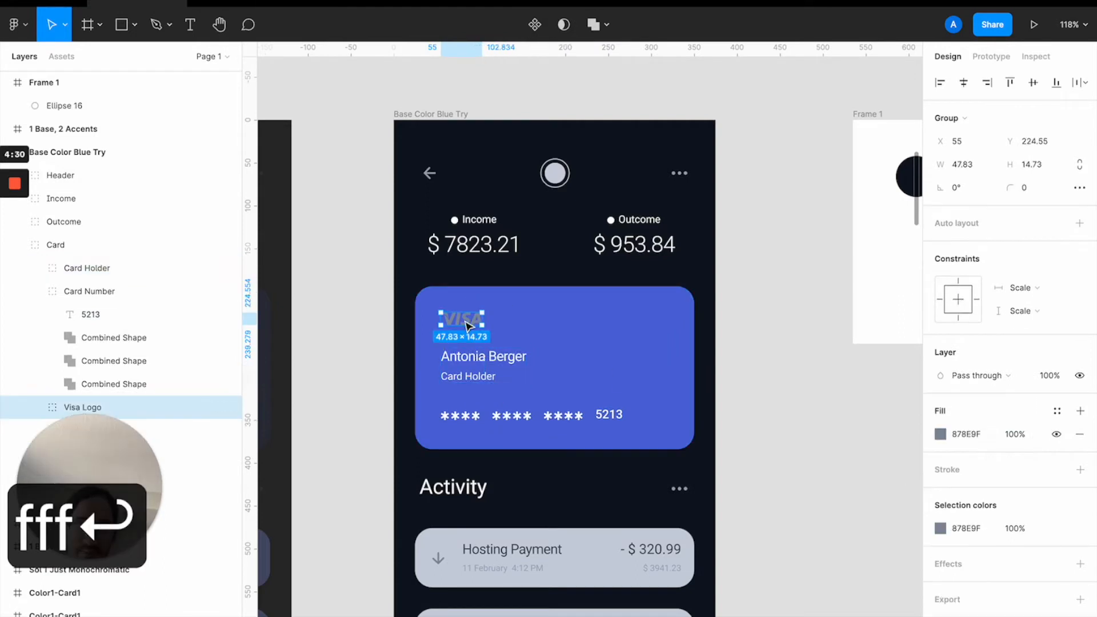
pyautogui.click(966, 435)
pyautogui.write('fff')
pyautogui.press('Return')
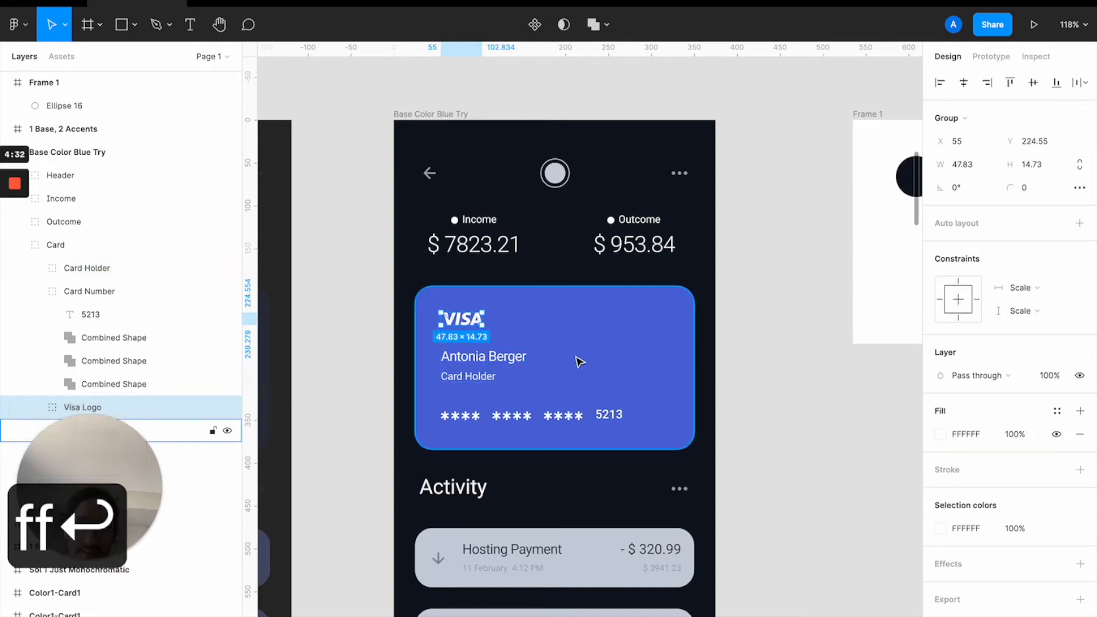
# Change the header avatar's color to white, fff.
pyautogui.doubleClick(553, 176)
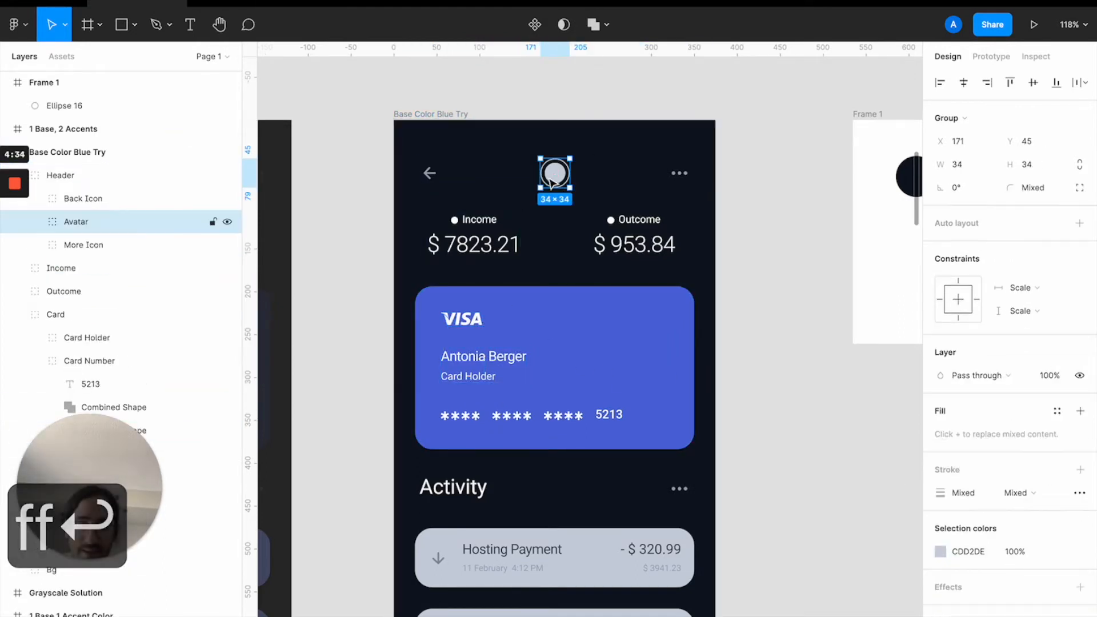
pyautogui.click(977, 548)
pyautogui.write('fff')
pyautogui.press('Return')
pyautogui.scroll(-5, 717, 411)
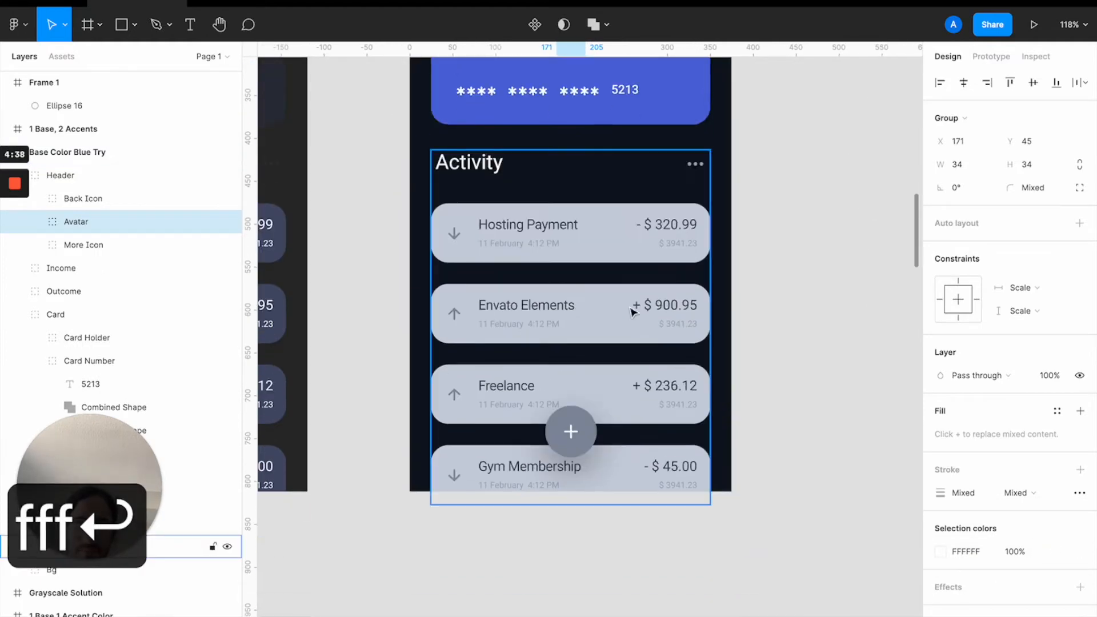
pyautogui.click(612, 242)
pyautogui.click(607, 245)
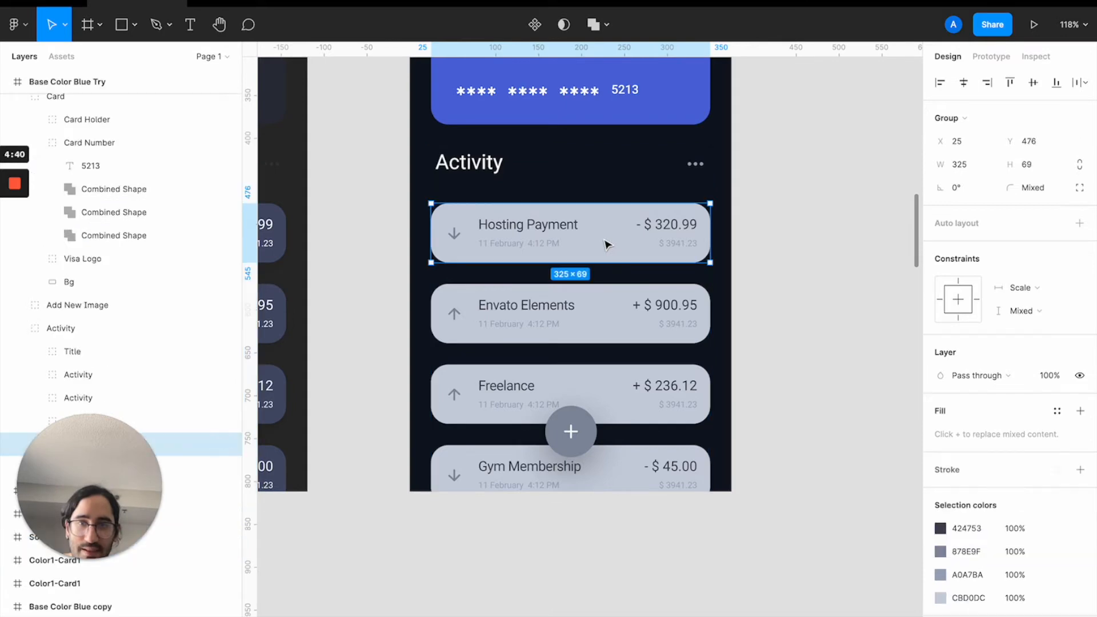
pyautogui.scroll(5, 743, 320)
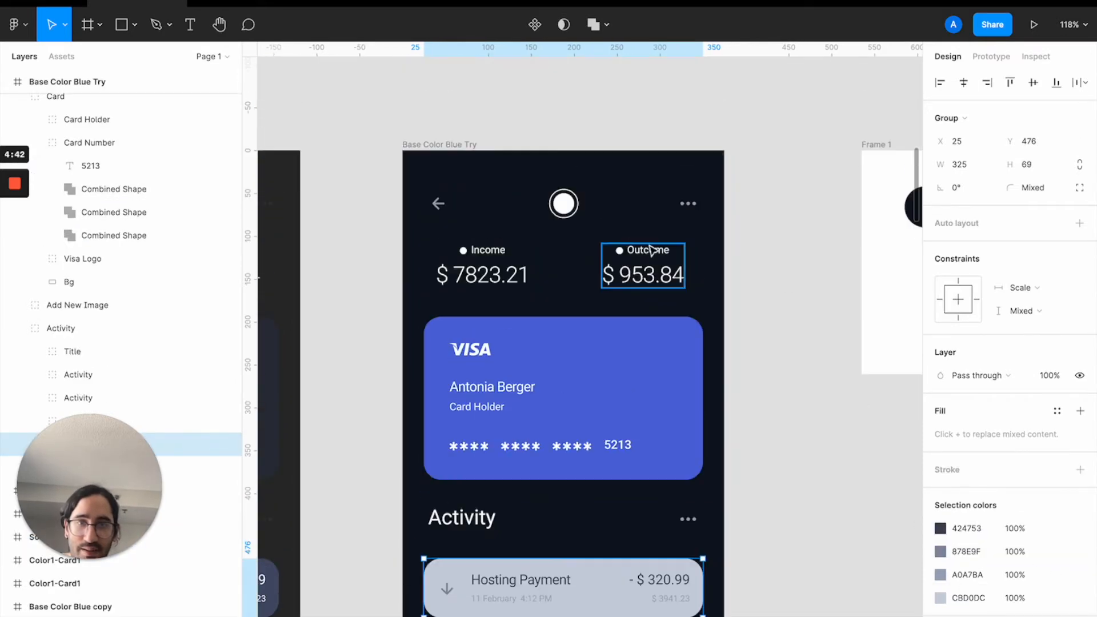
pyautogui.scroll(-3, 695, 358)
pyautogui.click(641, 318)
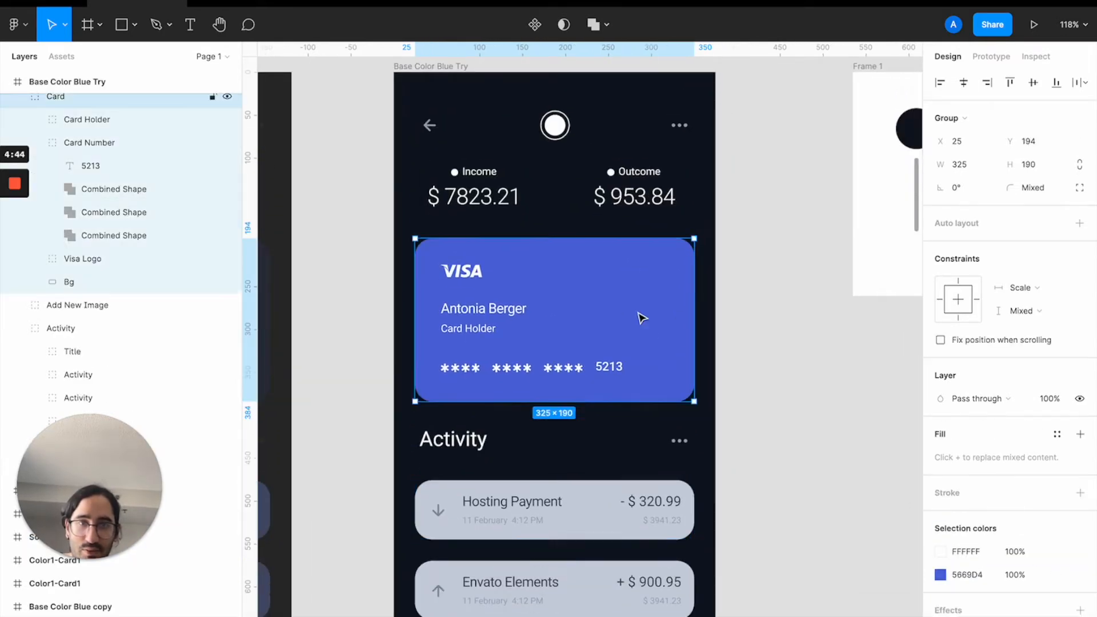
# Duplicate the dark swatch circle below itself in Frame 1, fill it with the card's blue 5669D4, and copy that hex code.
pyautogui.hscroll(5, 652, 281)
pyautogui.scroll(-2, 651, 280)
pyautogui.click(726, 137)
pyautogui.moveTo(735, 147); pyautogui.dragTo(738, 197)
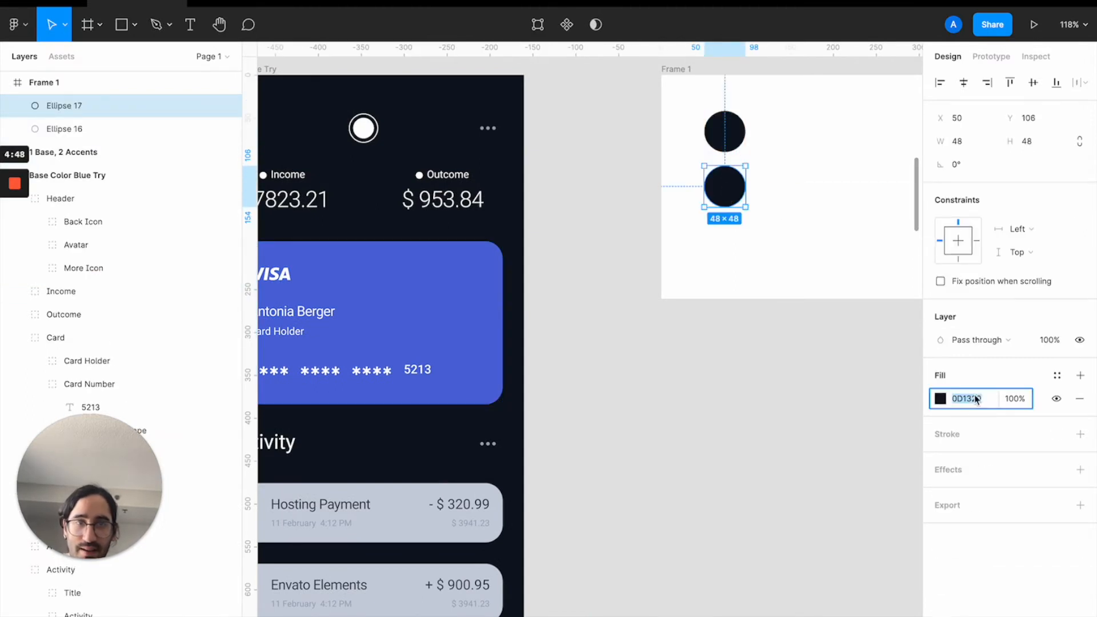
pyautogui.scroll(-2, 732, 189)
pyautogui.hscroll(-3, 732, 190)
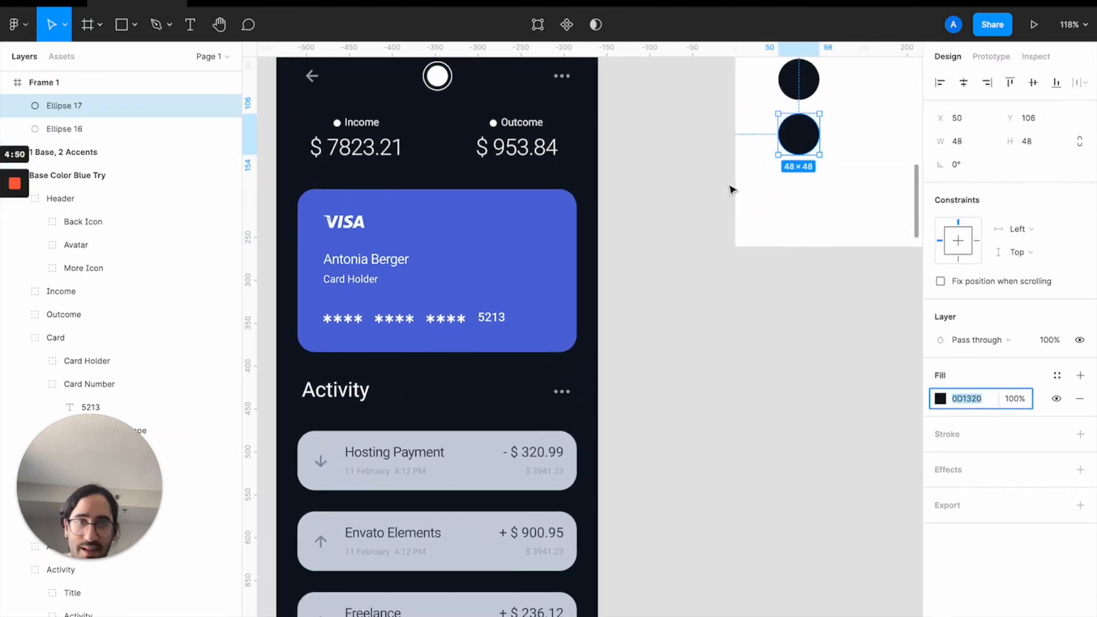
pyautogui.hotkey('ctrl', 'c')
pyautogui.click(500, 235)
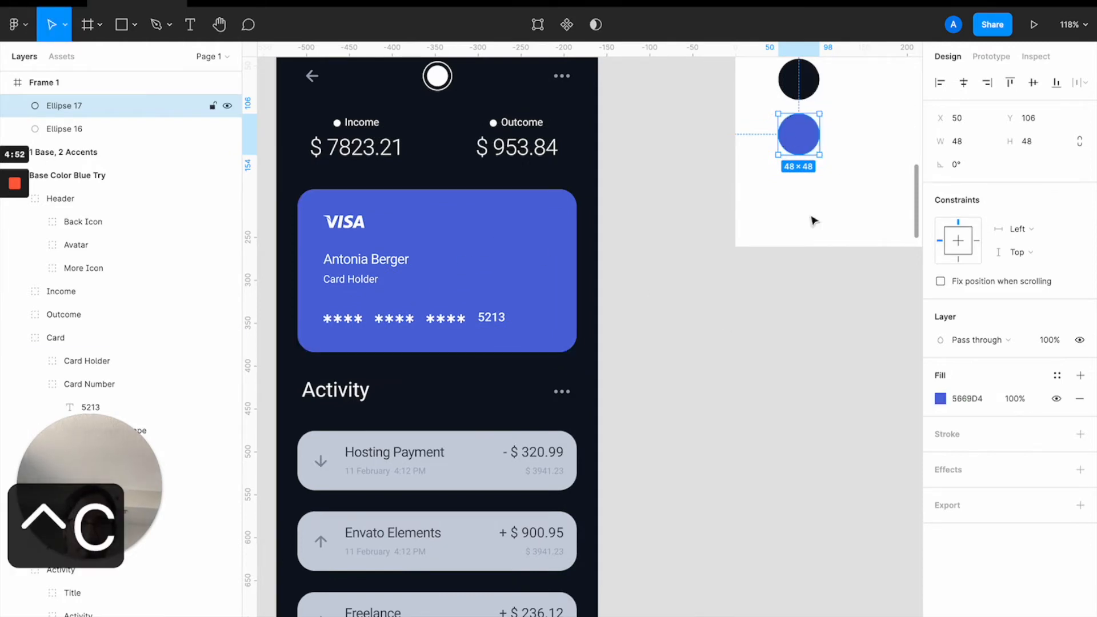
pyautogui.click(967, 393)
pyautogui.press('super+c')
# Try applying the copied blue 5669D4 to the dark 424753 text color of the Hosting Payment row.
pyautogui.scroll(-3, 588, 412)
pyautogui.hscroll(-1, 589, 412)
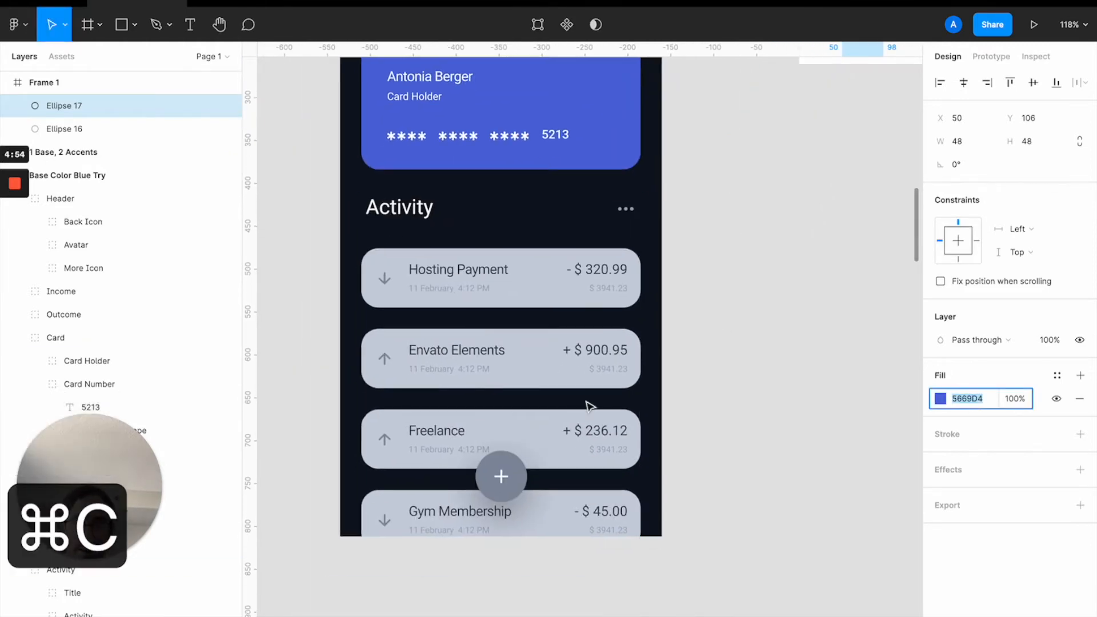
pyautogui.doubleClick(546, 278)
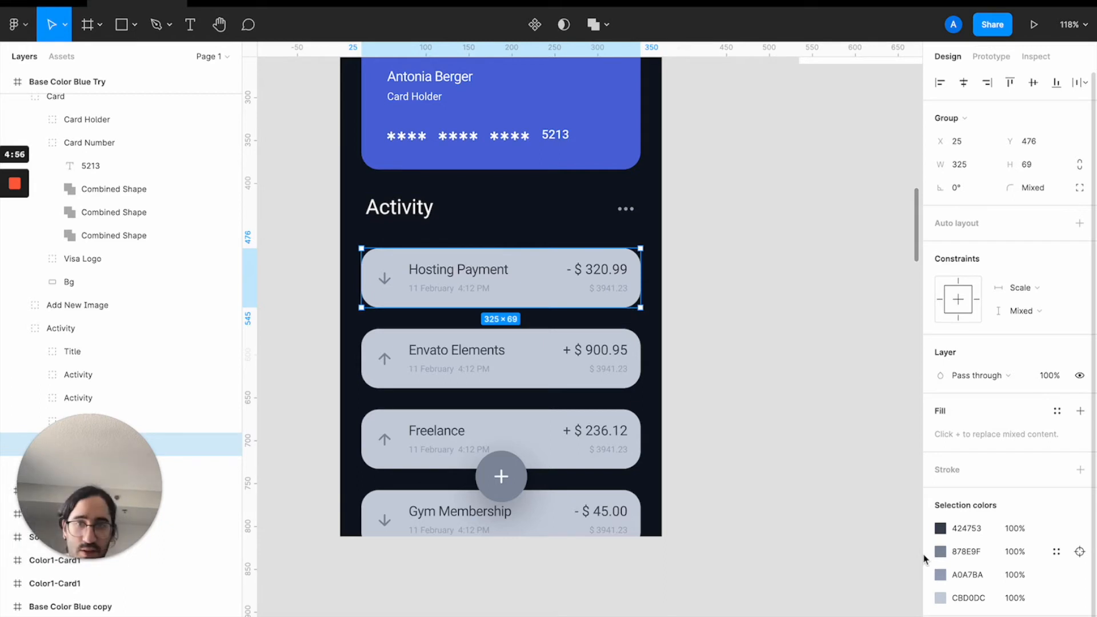
pyautogui.scroll(2, 623, 262)
pyautogui.hscroll(1, 623, 261)
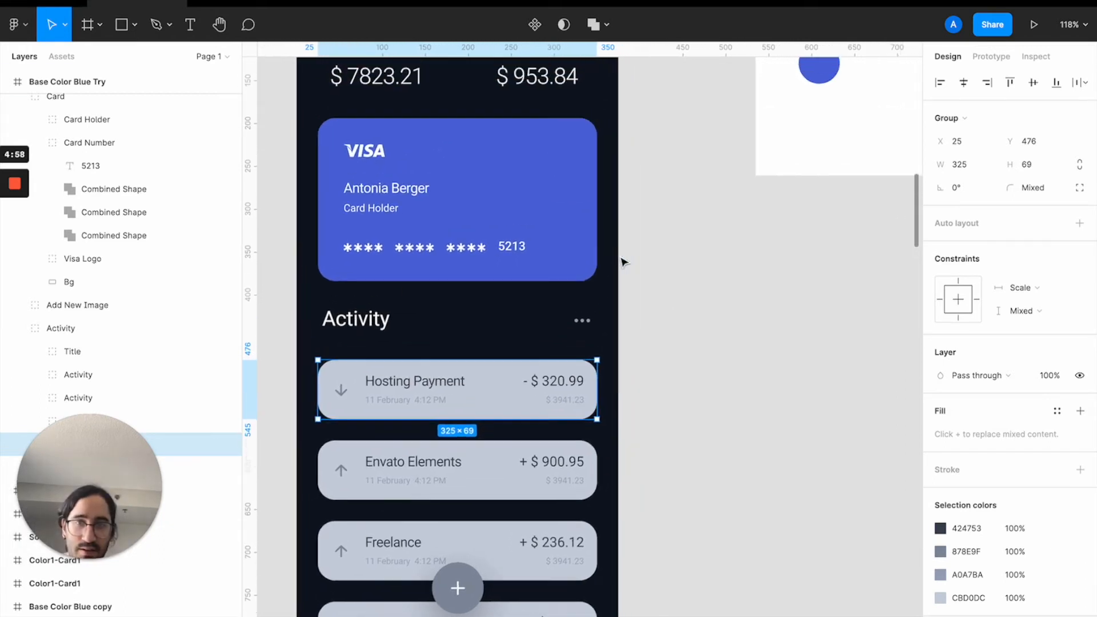
pyautogui.click(967, 529)
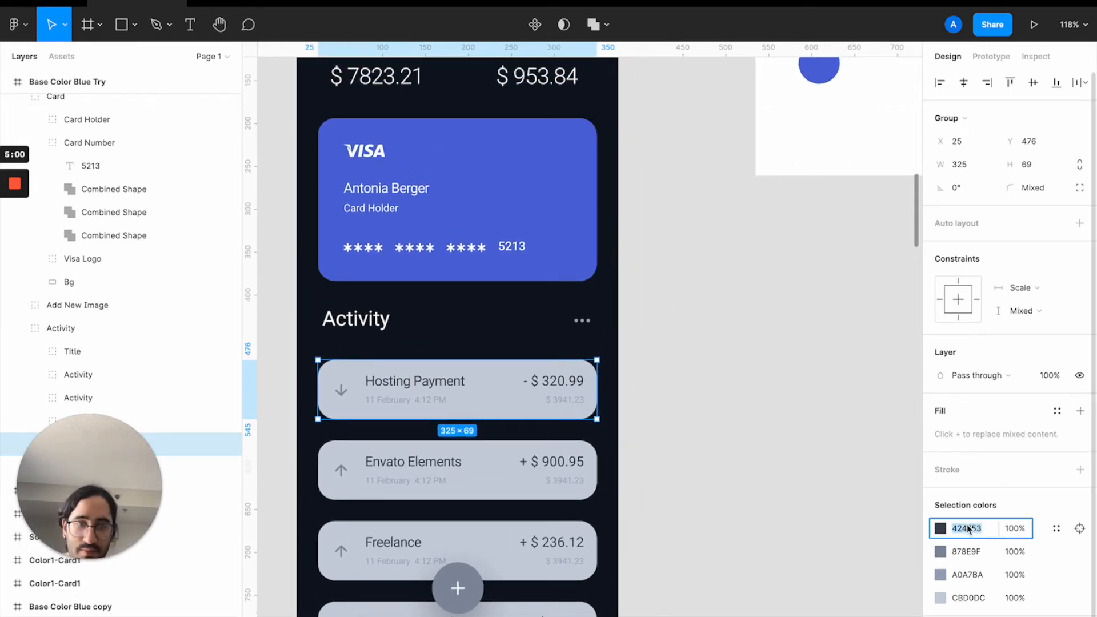
pyautogui.press('super+v')
pyautogui.press('Return')
pyautogui.press('super+z')
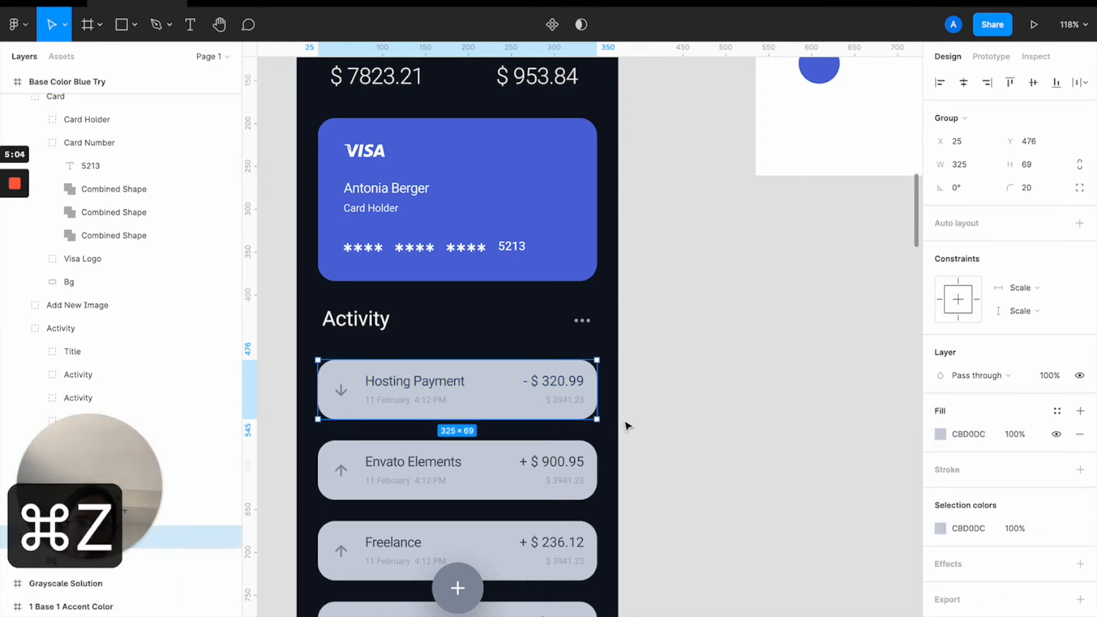
# Change the backgrounds of the Hosting Payment and Envato Elements rows to the copied blue, 5669D4.
pyautogui.click(971, 435)
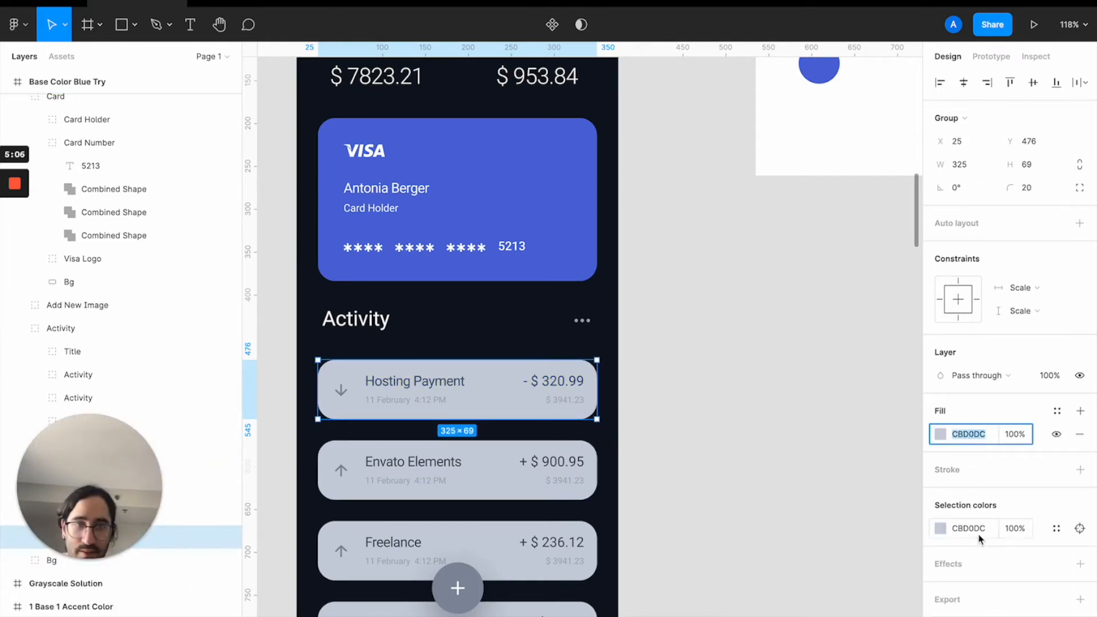
pyautogui.press('super+v')
pyautogui.press('Return')
pyautogui.click(496, 453)
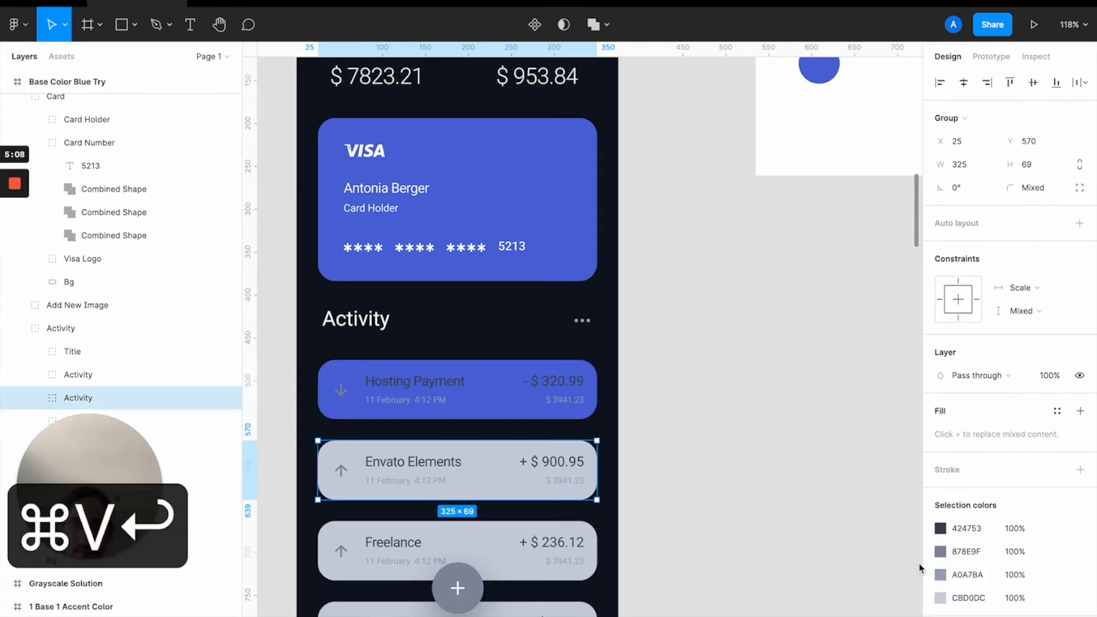
pyautogui.click(968, 597)
pyautogui.press('super+v')
pyautogui.press('Return')
pyautogui.click(971, 579)
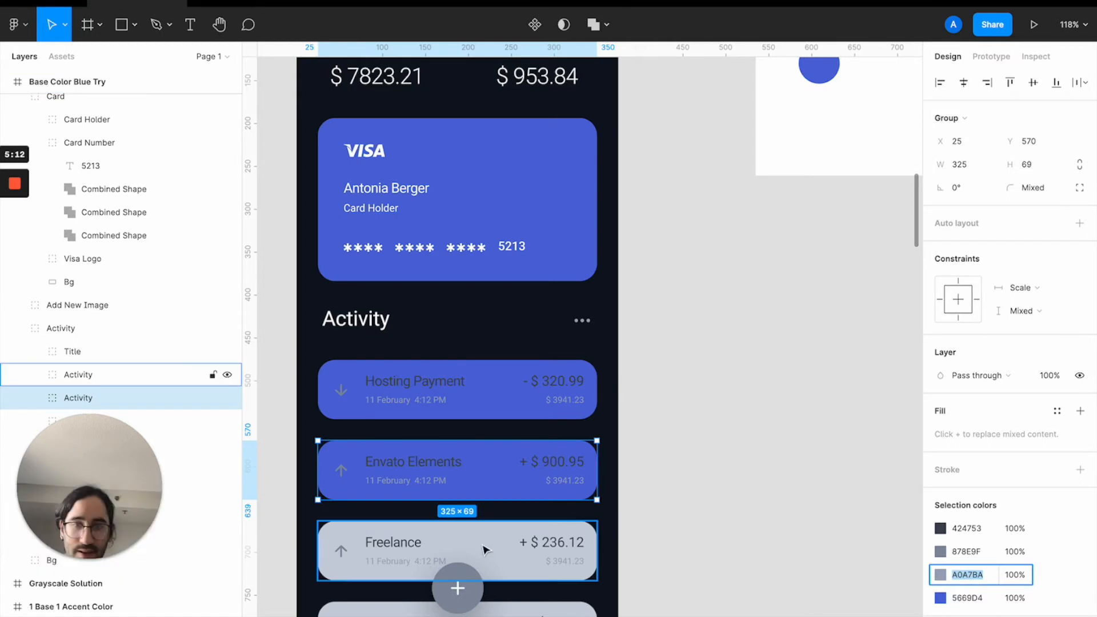
# Change the backgrounds of the Freelance and Gym Membership rows to the copied blue, 5669D4.
pyautogui.click(485, 549)
pyautogui.click(968, 598)
pyautogui.press('super+v')
pyautogui.press('Return')
pyautogui.scroll(-5, 572, 503)
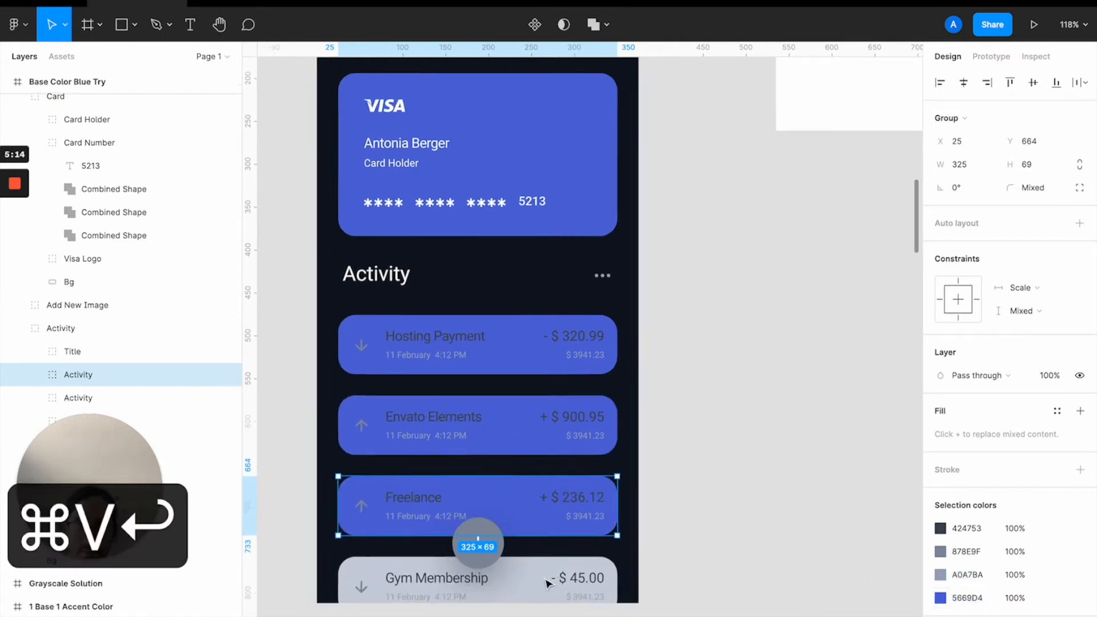
pyautogui.click(573, 505)
pyautogui.press('super+v')
pyautogui.press('Return')
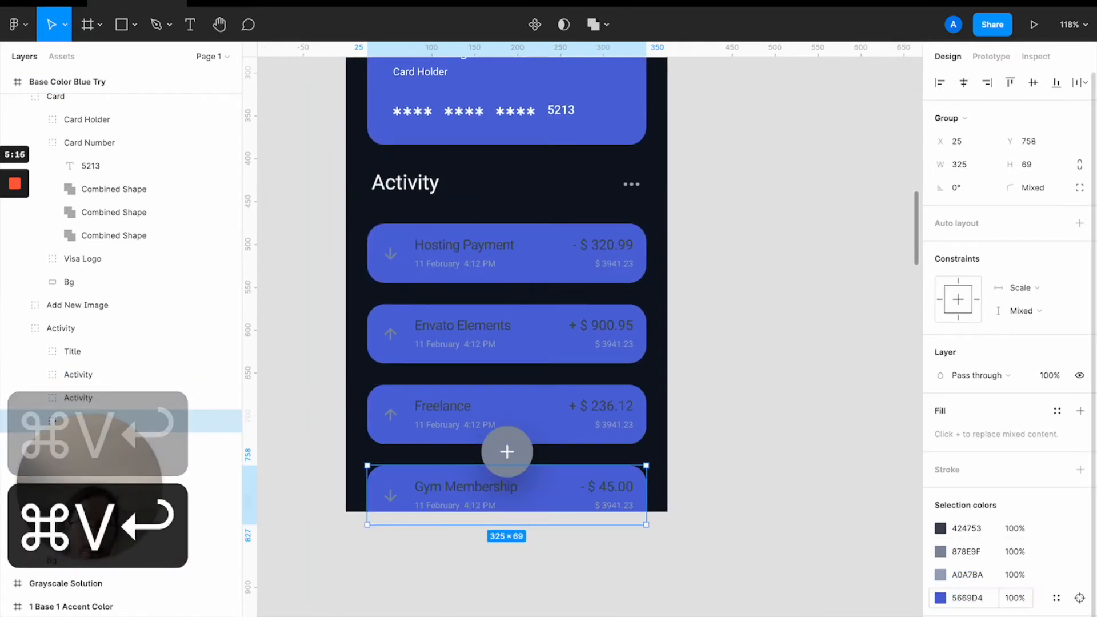
pyautogui.click(747, 405)
# Select the Hosting Payment row's text groups and arrow, and change the dark title and amount color to white.
pyautogui.doubleClick(465, 256)
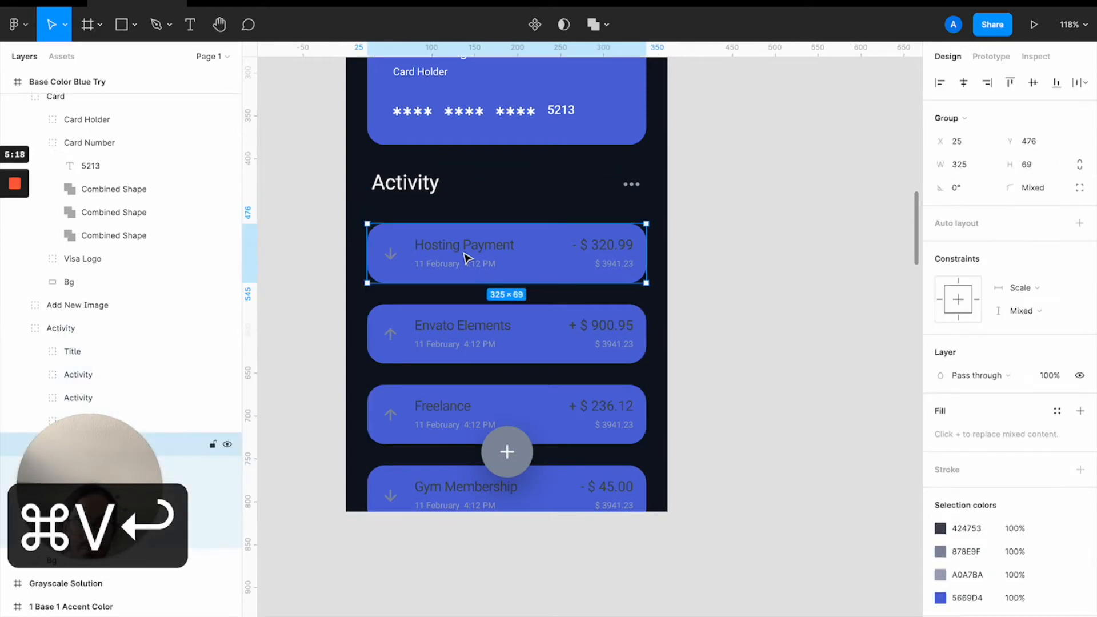
pyautogui.doubleClick(467, 258)
pyautogui.keyDown('shift'); pyautogui.click(606, 255); pyautogui.keyUp('shift')
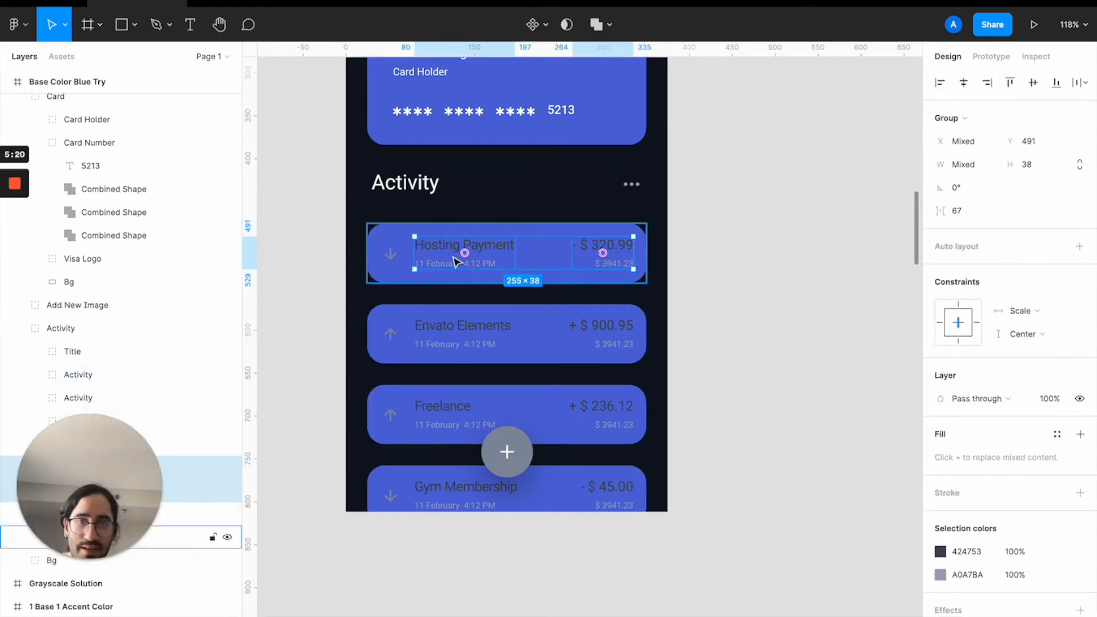
pyautogui.keyDown('shift'); pyautogui.click(394, 258); pyautogui.keyUp('shift')
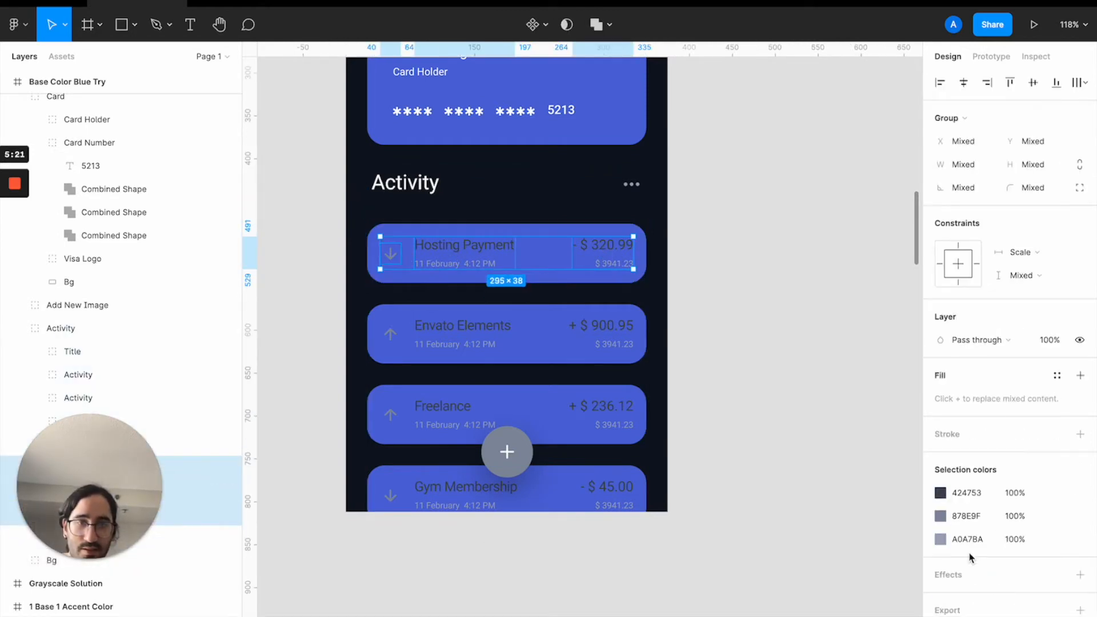
pyautogui.click(967, 493)
pyautogui.write('ff')
pyautogui.press('Return')
# Change the Hosting Payment row's remaining gray colors, on the arrow, date and balance, to white.
pyautogui.click(966, 516)
pyautogui.write('ff')
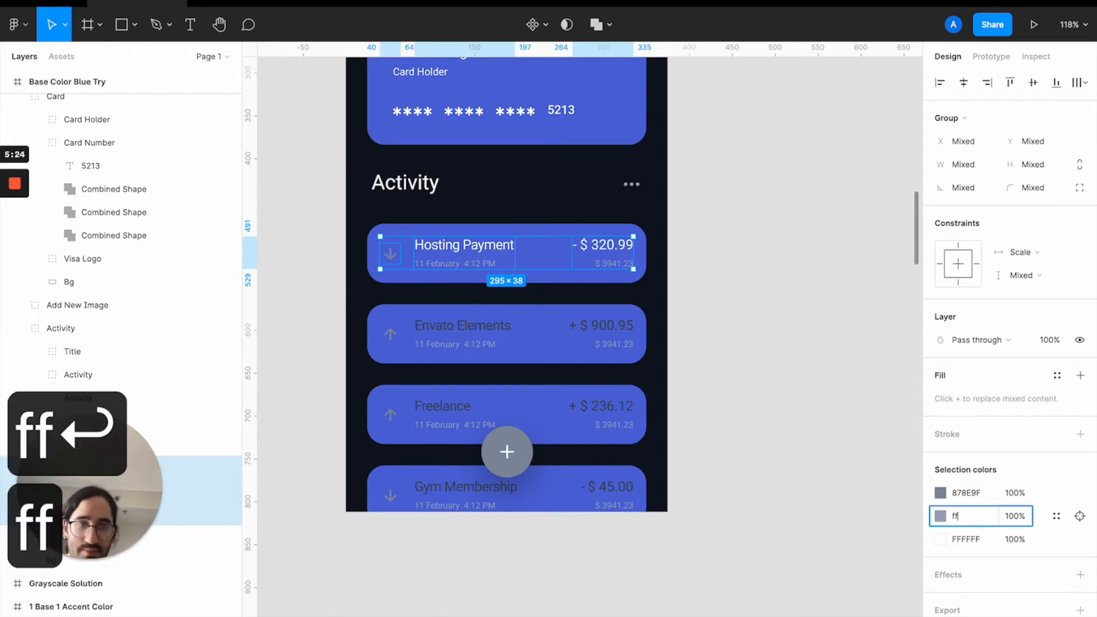
pyautogui.write('f')
pyautogui.press('Return')
pyautogui.click(969, 514)
pyautogui.write('ff')
pyautogui.press('Return')
# Change all text and arrow colors in the Envato Elements row to white, fff, keeping its blue background.
pyautogui.click(559, 341)
pyautogui.click(967, 575)
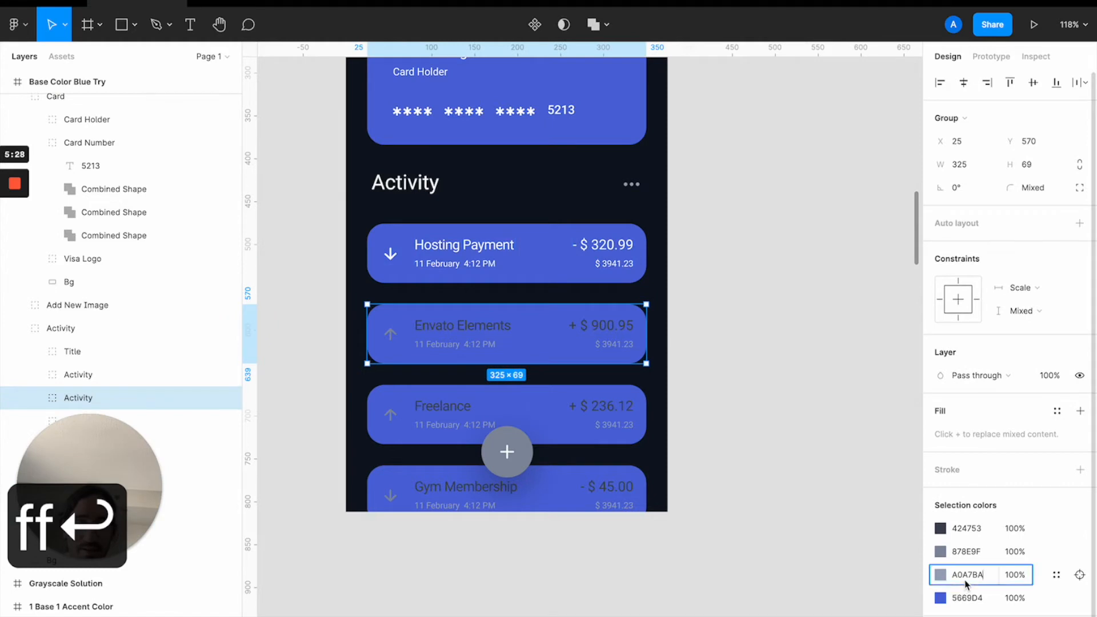
pyautogui.write('fff')
pyautogui.press('Return')
pyautogui.click(973, 554)
pyautogui.write('fff')
pyautogui.press('Return')
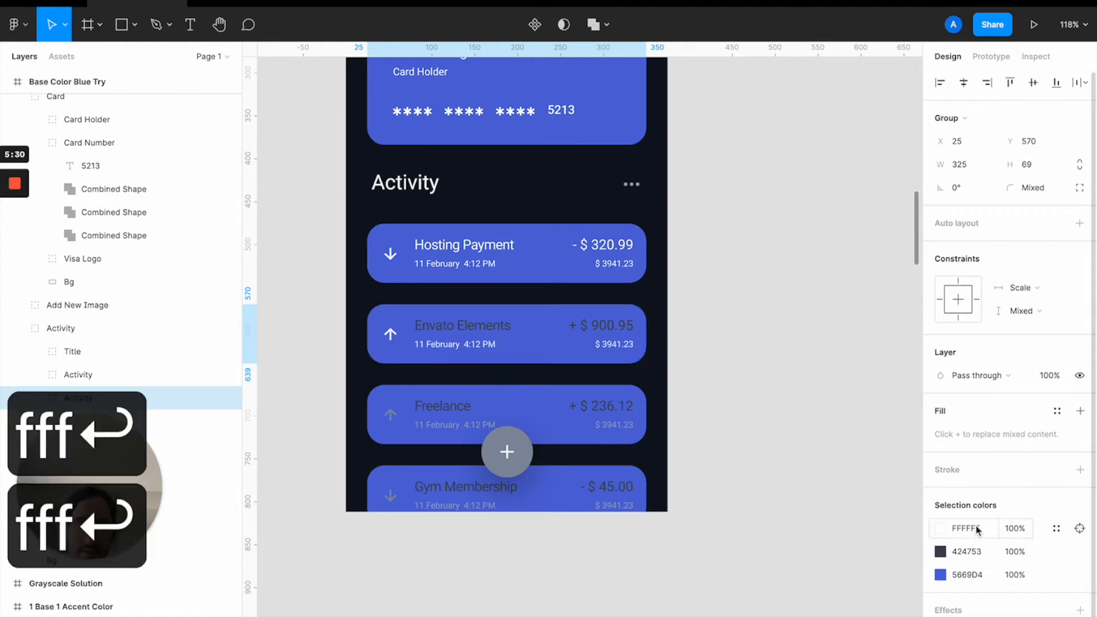
pyautogui.click(979, 554)
pyautogui.write('fff')
pyautogui.press('Return')
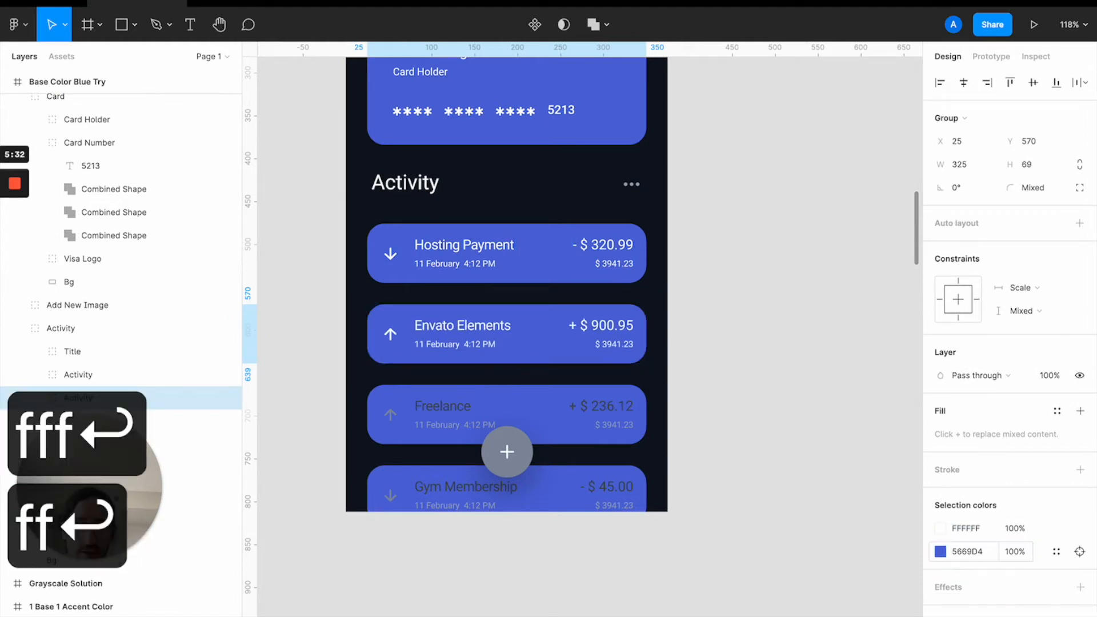
# Change all text and arrow colors in the Freelance row to white, fff, keeping its blue background.
pyautogui.click(606, 416)
pyautogui.click(969, 527)
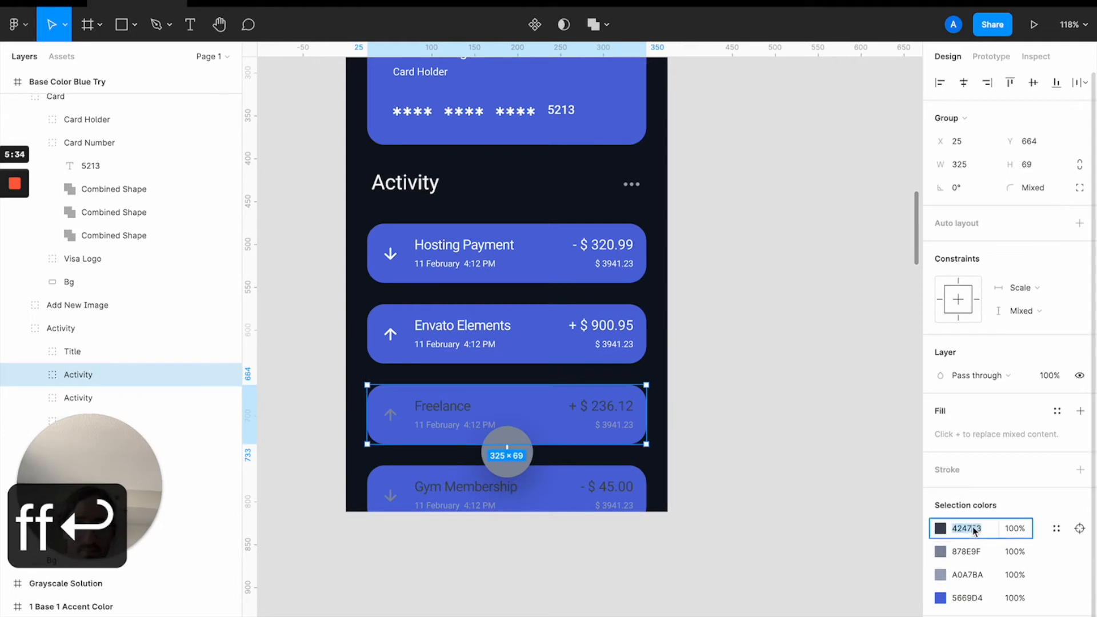
pyautogui.write('fff')
pyautogui.press('Return')
pyautogui.click(972, 552)
pyautogui.write('fff')
pyautogui.press('Return')
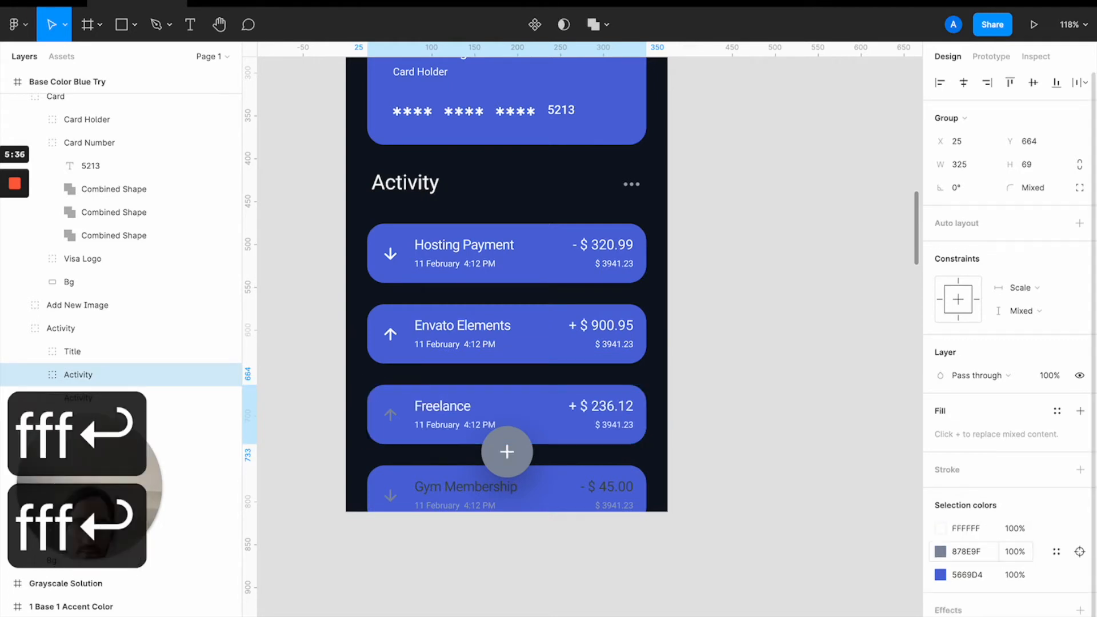
pyautogui.click(968, 551)
pyautogui.write('fff')
pyautogui.press('Return')
# Change all text and arrow colors in the Gym Membership row to white, fff, keeping its blue background.
pyautogui.click(595, 470)
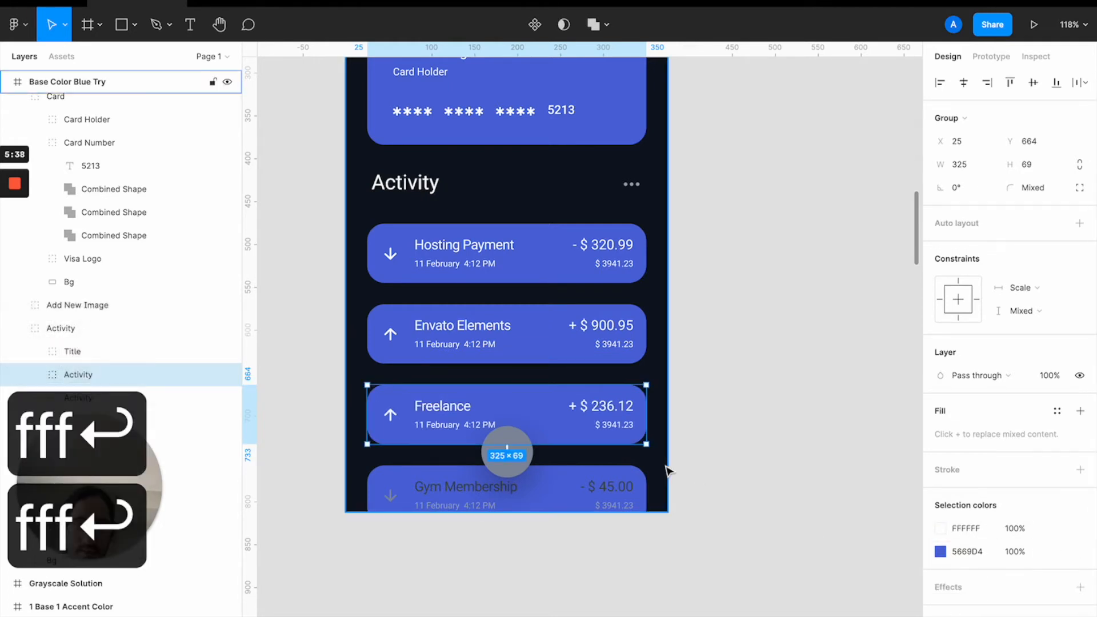
pyautogui.click(968, 528)
pyautogui.write('fff')
pyautogui.press('Return')
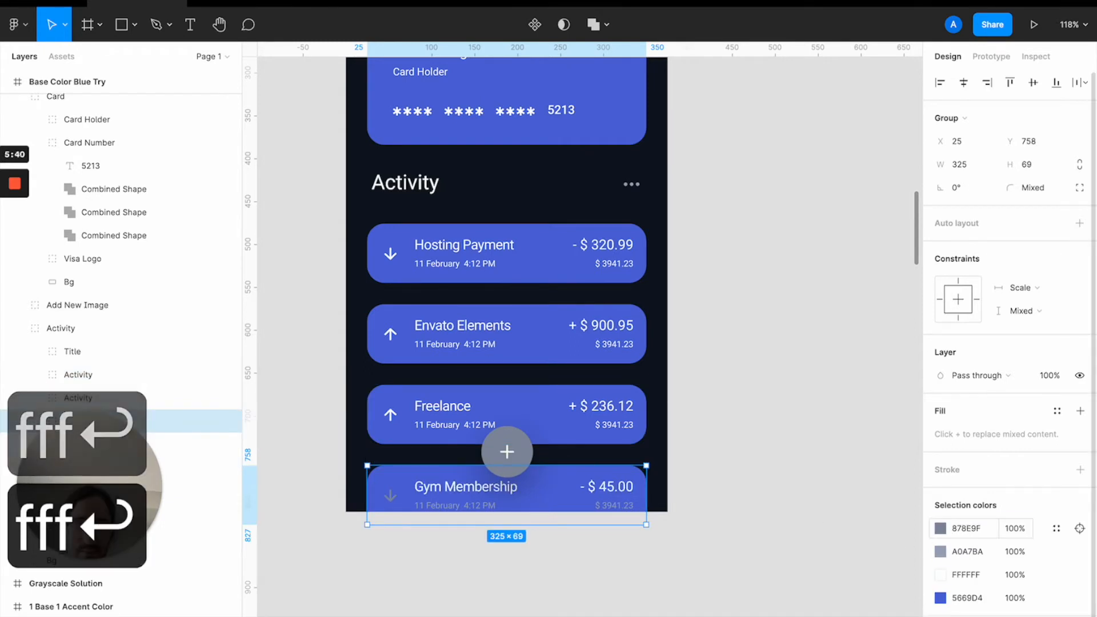
pyautogui.click(967, 528)
pyautogui.write('fff')
pyautogui.press('Return')
pyautogui.click(968, 552)
pyautogui.write('fff')
pyautogui.press('Return')
pyautogui.click(773, 464)
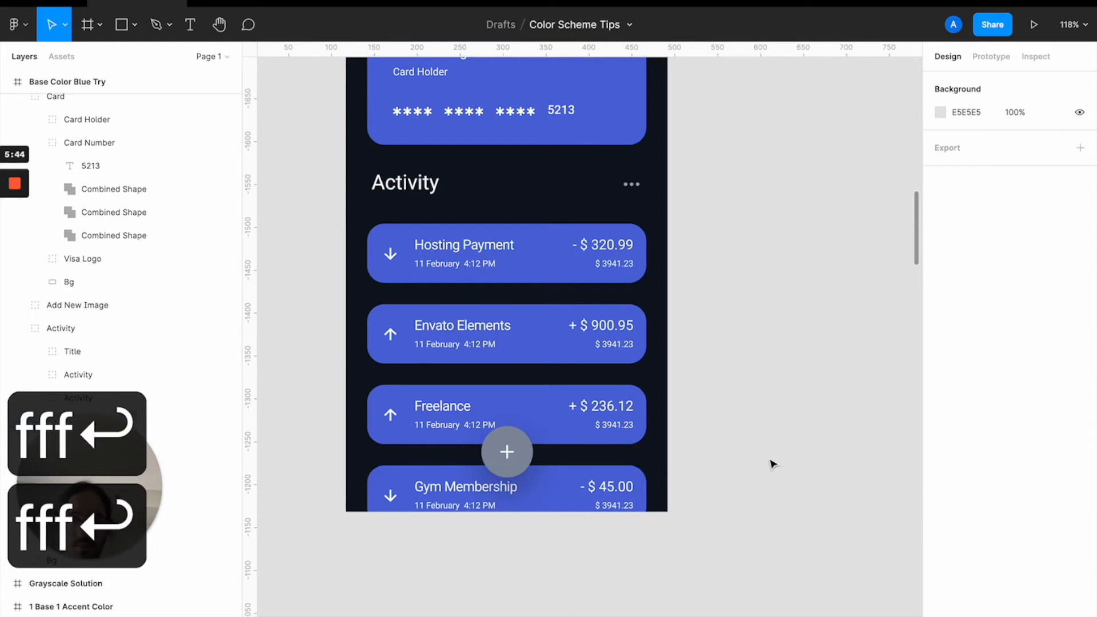
# Try to recolor the whole add button group with the blue swatch's color.
pyautogui.scroll(3, 773, 464)
pyautogui.scroll(1, 772, 464)
pyautogui.click(522, 600)
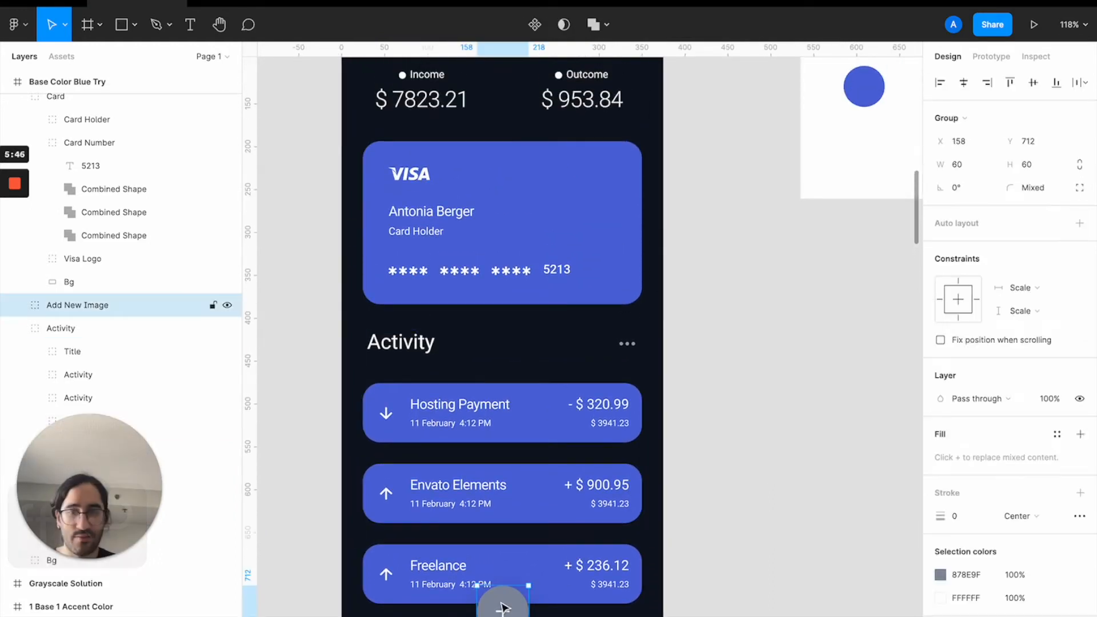
pyautogui.scroll(-4, 514, 571)
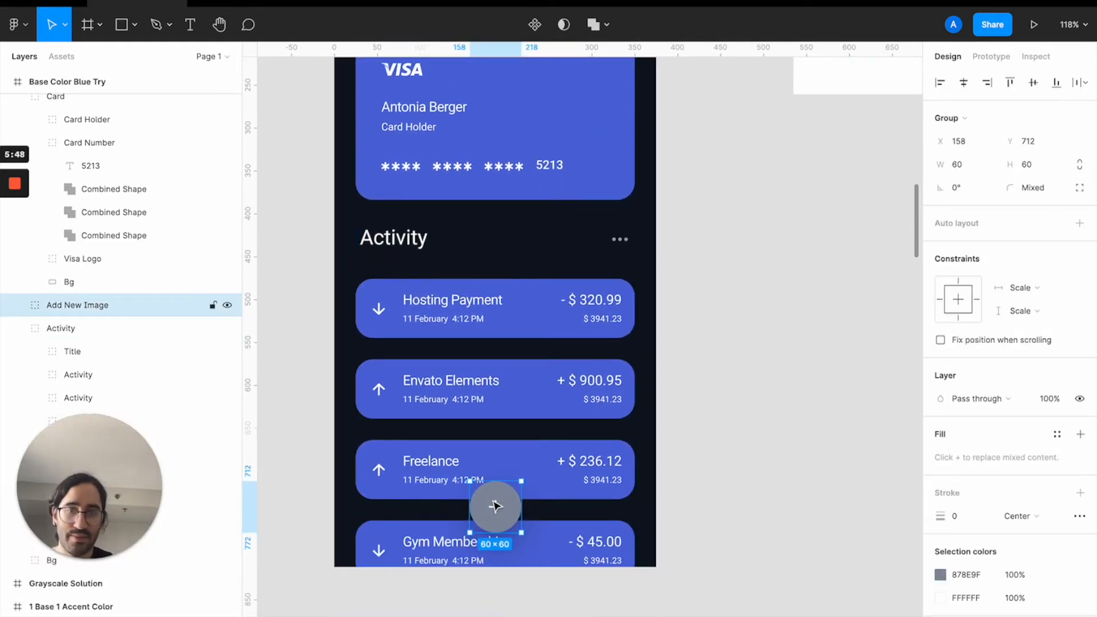
pyautogui.scroll(-5, 495, 506)
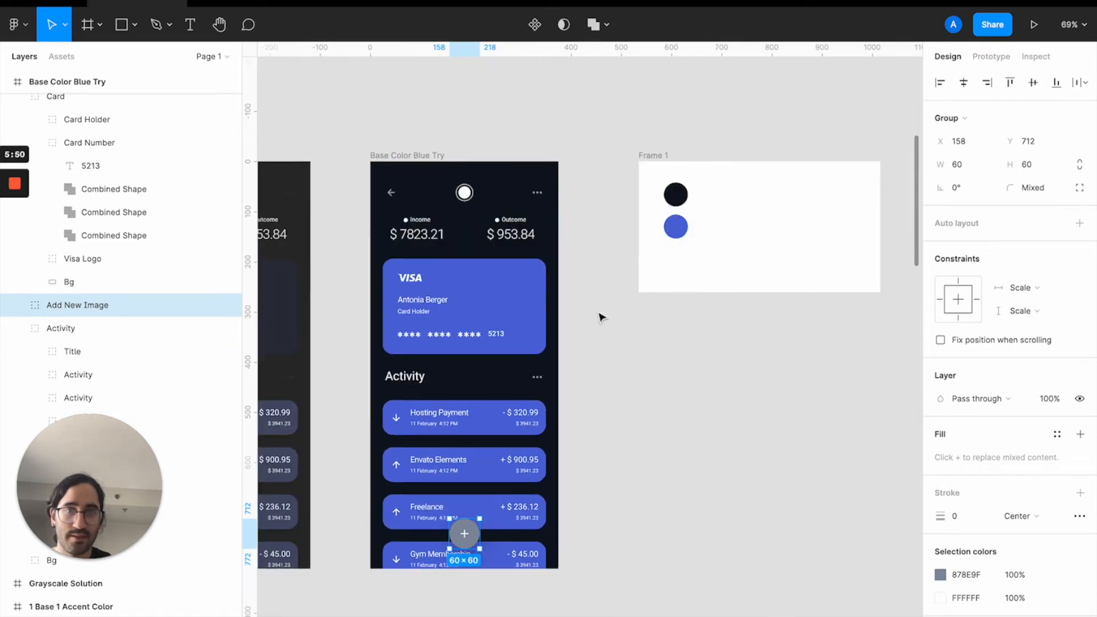
pyautogui.hotkey('ctrl', 'c')
pyautogui.click(676, 226)
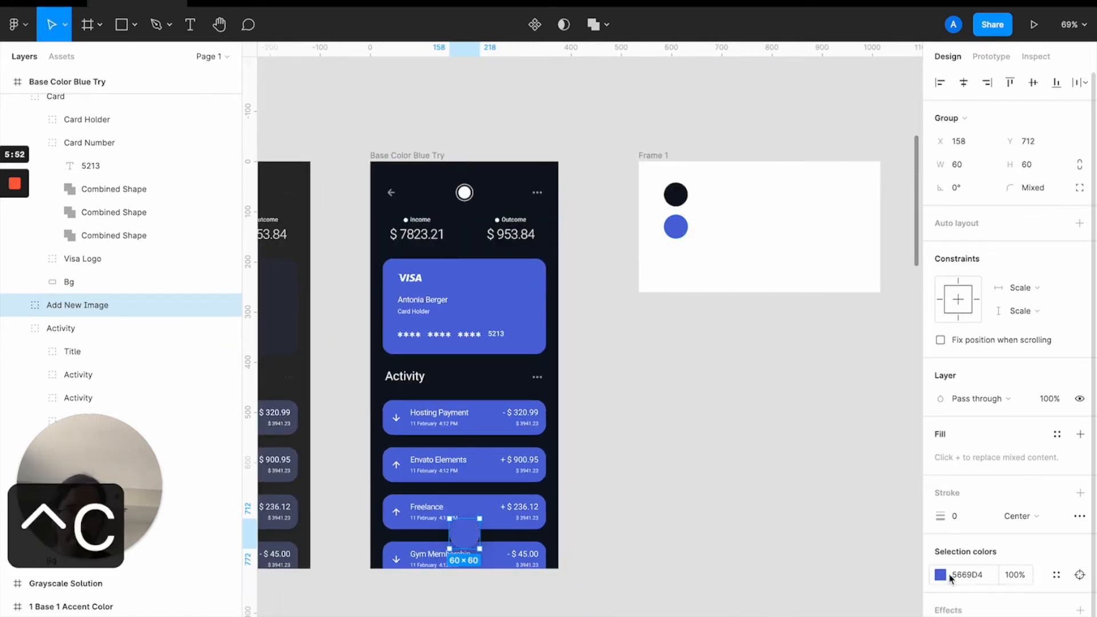
pyautogui.click(941, 575)
pyautogui.press('super+z')
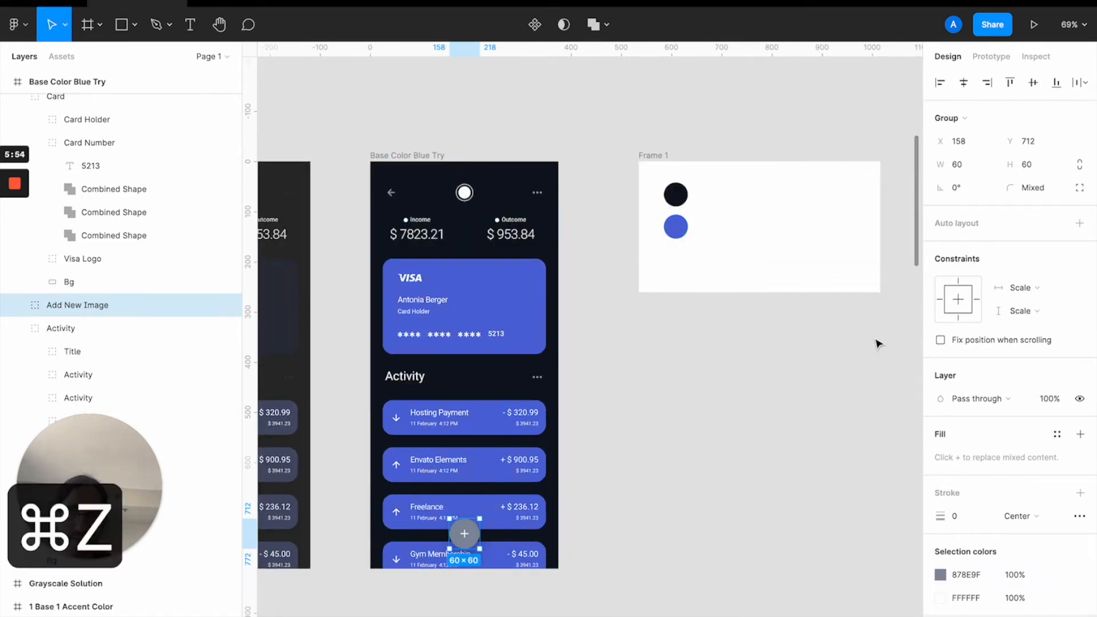
pyautogui.press('super+z')
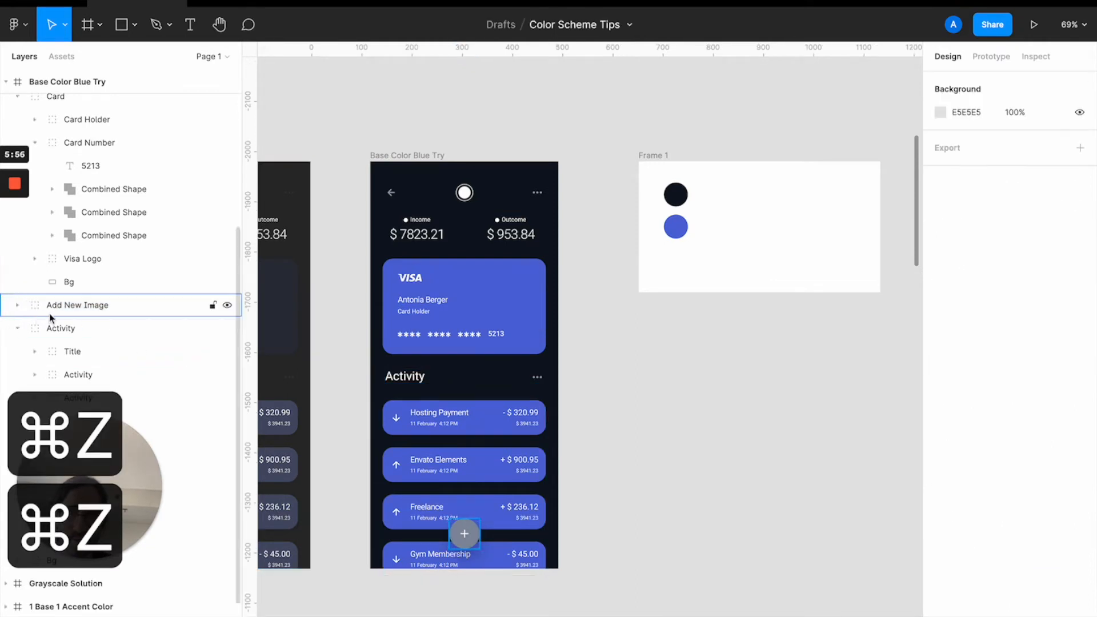
# Fill only the add button's background circle with the swatch blue, and brighten it to the more saturated 405CFF.
pyautogui.doubleClick(465, 535)
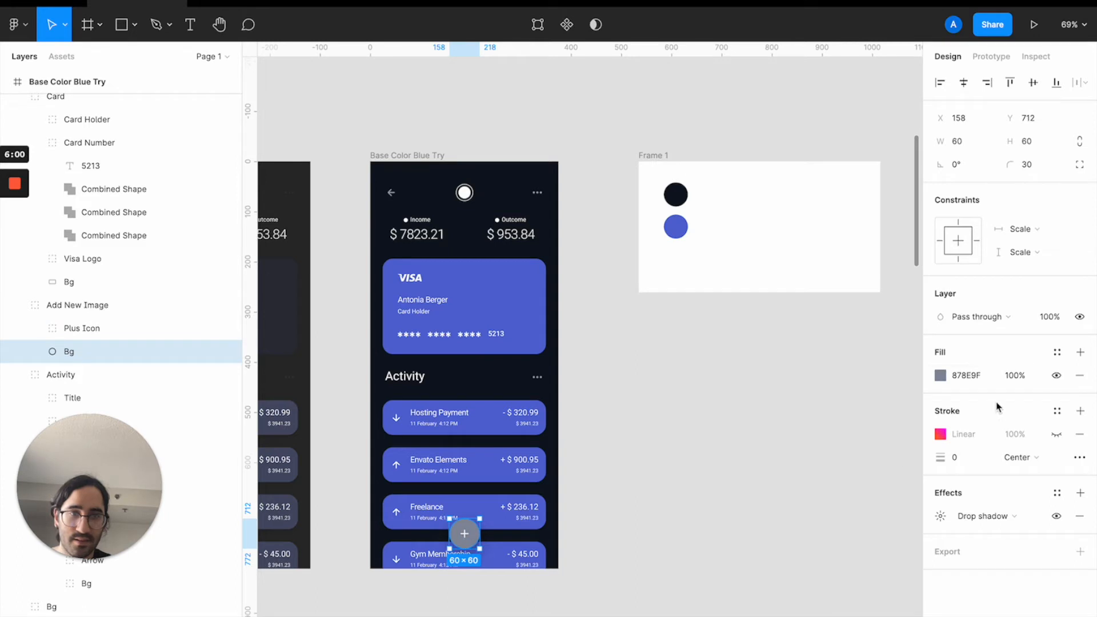
pyautogui.hotkey('ctrl', 'c')
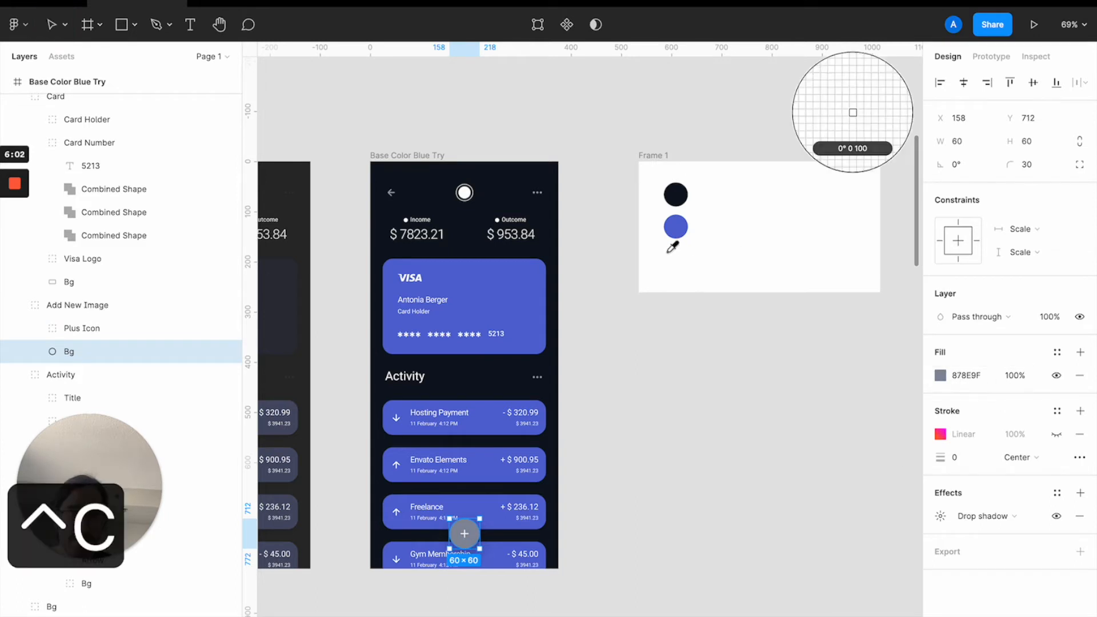
pyautogui.click(676, 228)
pyautogui.click(941, 376)
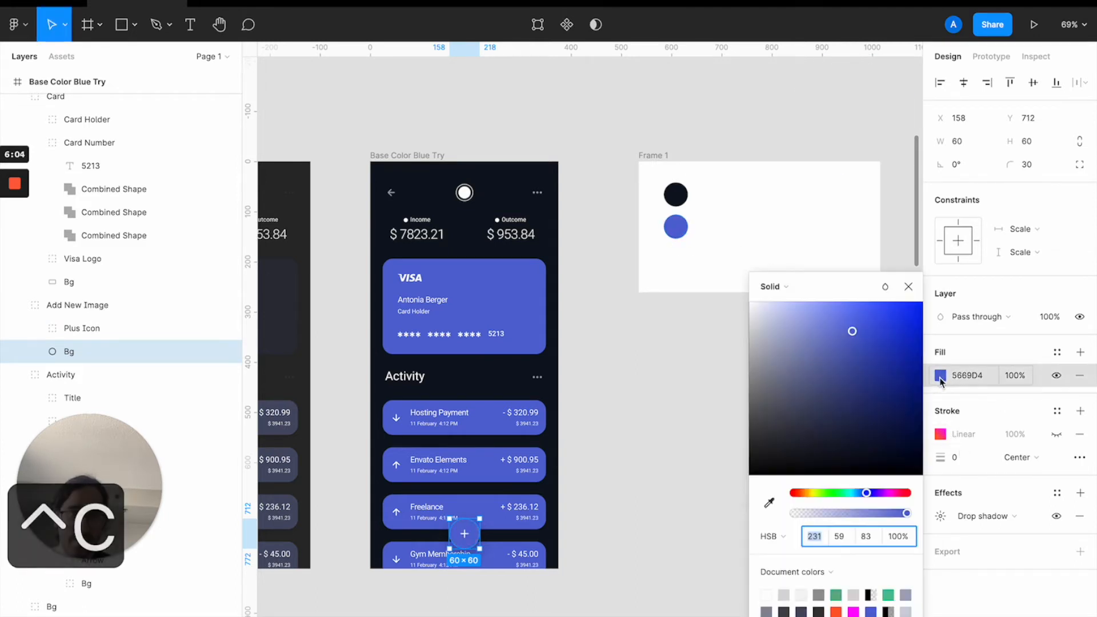
pyautogui.moveTo(853, 332); pyautogui.dragTo(855, 317)
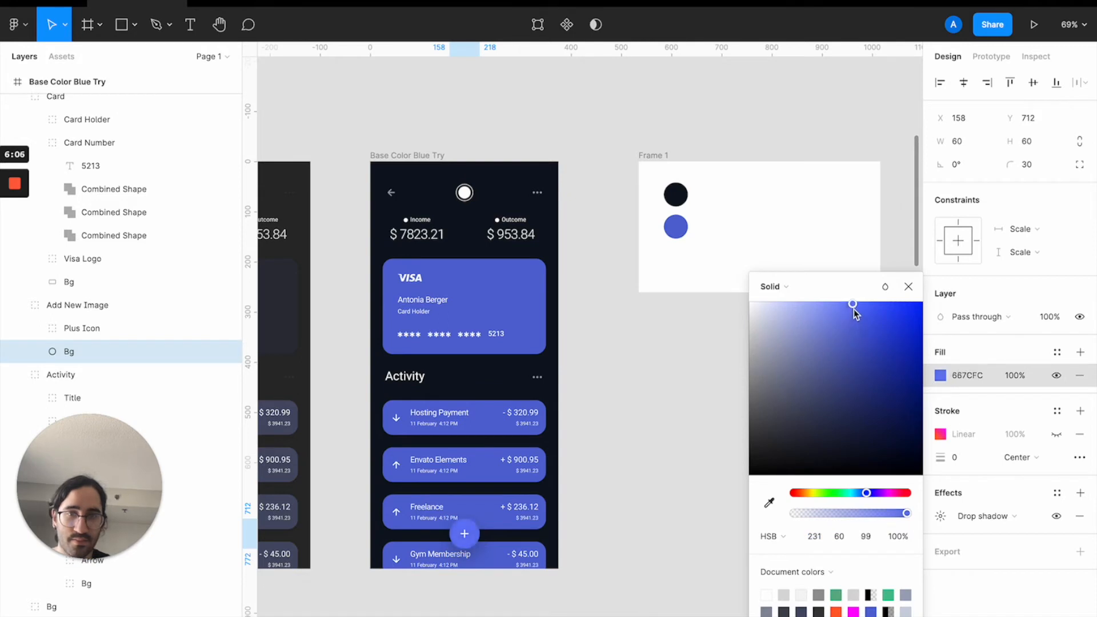
pyautogui.moveTo(848, 257); pyautogui.dragTo(863, 263)
pyautogui.moveTo(868, 264)
pyautogui.mouseDown()
pyautogui.moveTo(881, 259)
pyautogui.moveTo(857, 263)
pyautogui.moveTo(884, 252)
pyautogui.mouseUp()
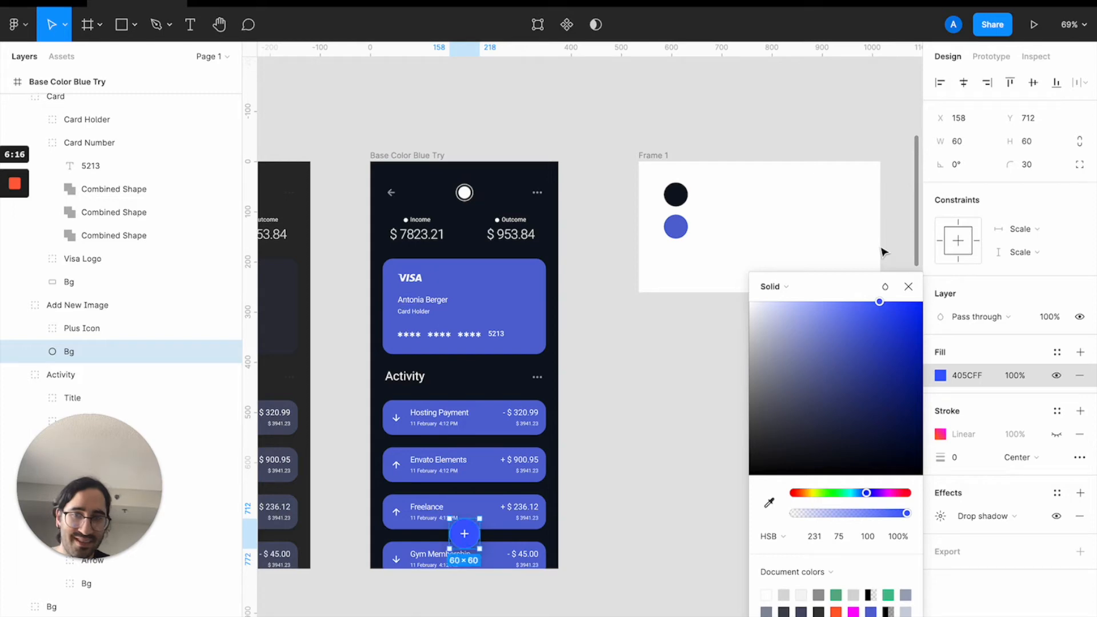
pyautogui.click(696, 430)
pyautogui.scroll(5, 538, 493)
pyautogui.scroll(-5, 537, 495)
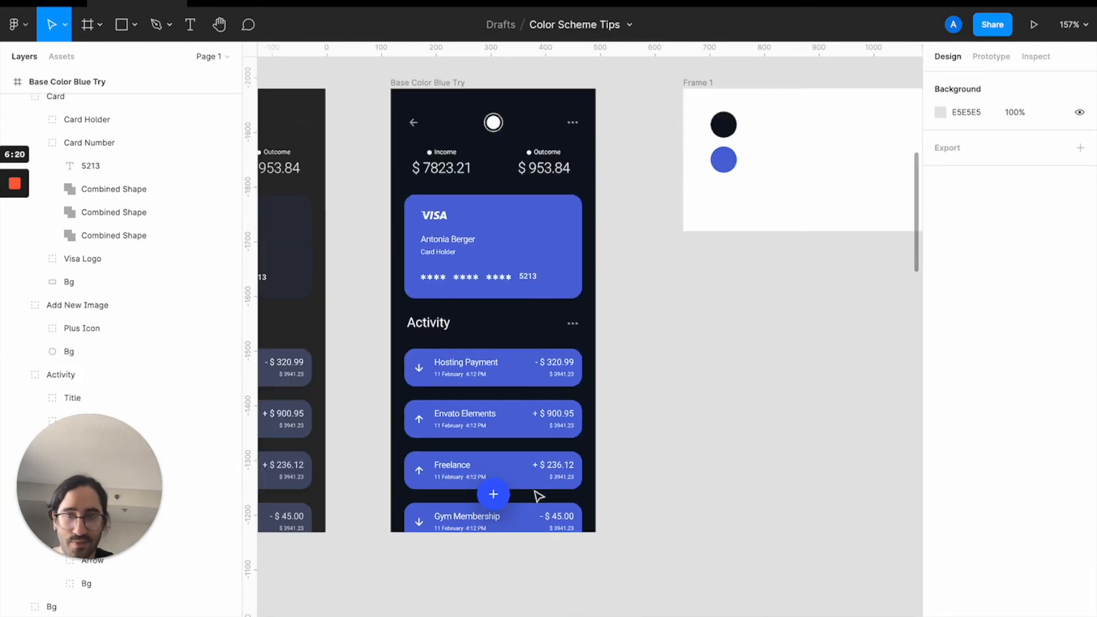
pyautogui.scroll(1, 538, 496)
pyautogui.hscroll(-1, 539, 496)
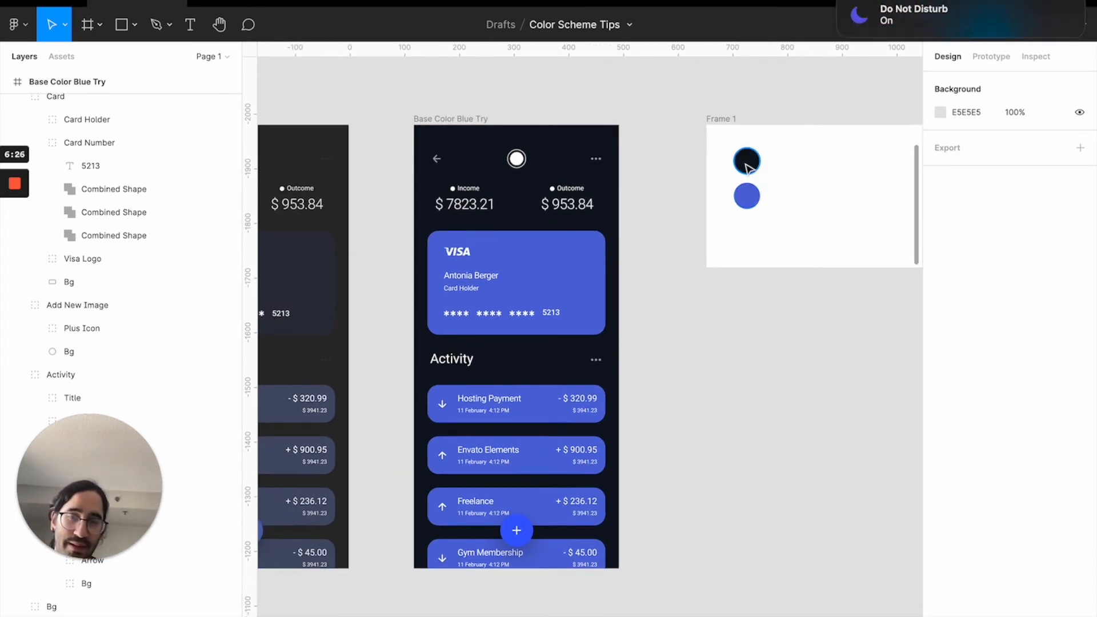
# Move the blue swatch in Frame 1 up beside the dark swatch, aligned in one row.
pyautogui.click(747, 163)
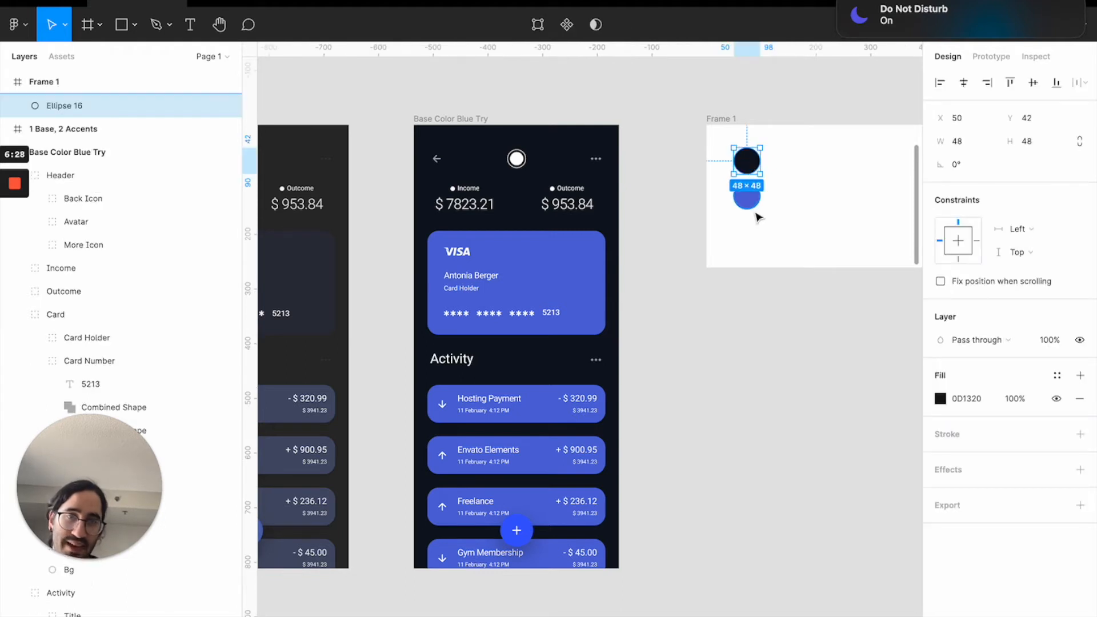
pyautogui.moveTo(752, 200); pyautogui.dragTo(794, 167)
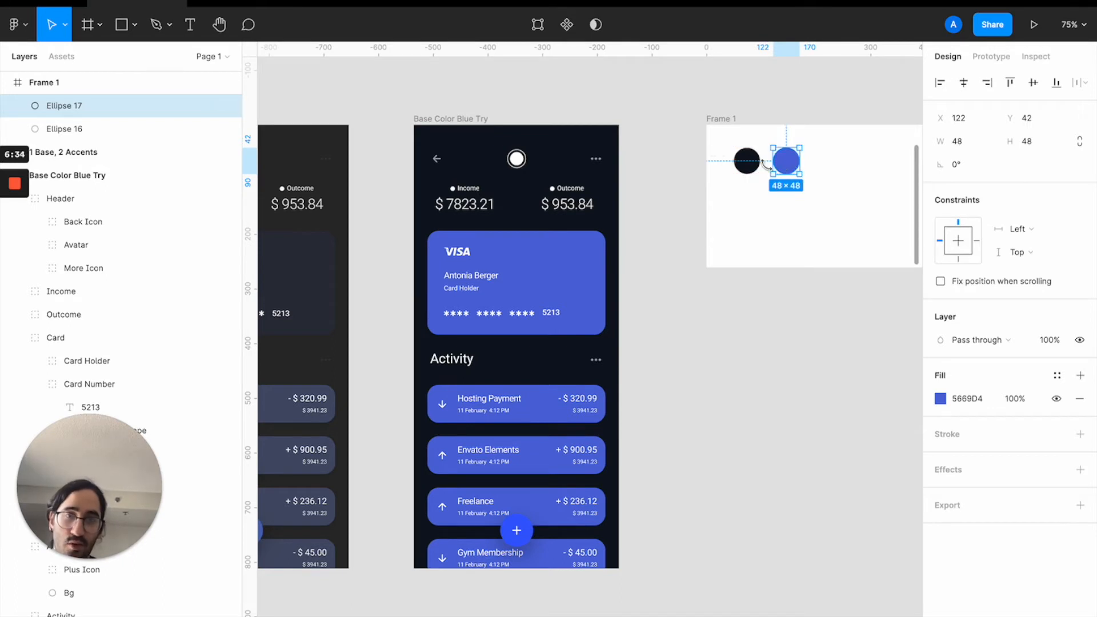
pyautogui.moveTo(793, 171)
pyautogui.mouseDown()
pyautogui.moveTo(883, 171)
pyautogui.moveTo(790, 169)
pyautogui.mouseUp()
# Rename Frame 1 to Alternative 1, and place a duplicate of it named Alternative 2 directly below.
pyautogui.doubleClick(722, 119)
pyautogui.write('Alternative 1')
pyautogui.press('Return')
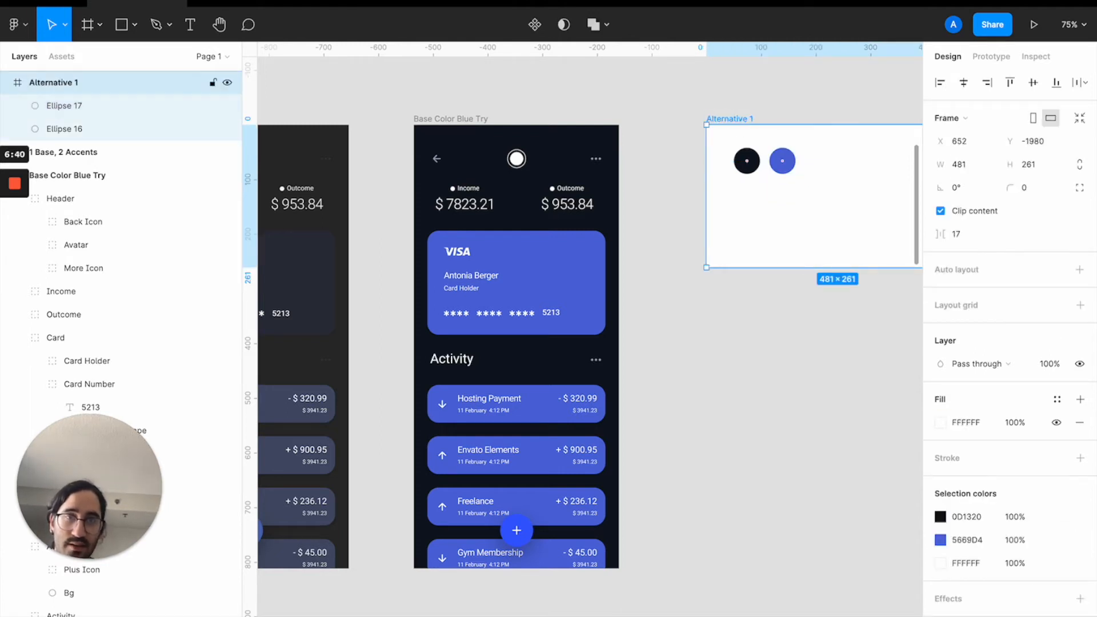
pyautogui.keyDown('alt'); pyautogui.moveTo(724, 119); pyautogui.dragTo(718, 280); pyautogui.keyUp('alt')
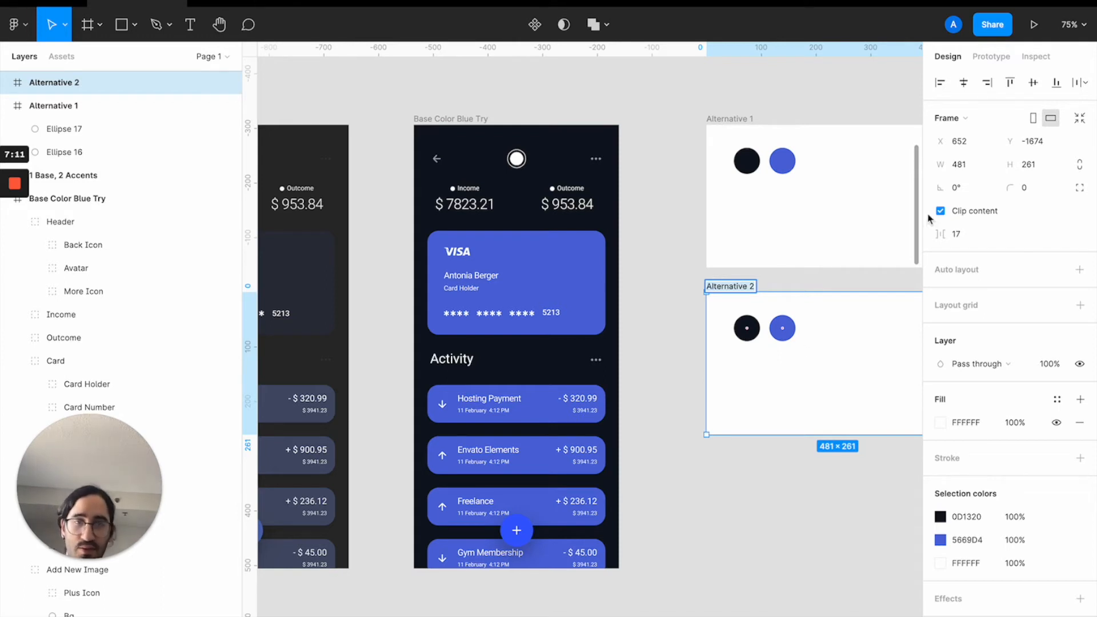
# In Alternative 2, move the blue swatch away to about X 298 and duplicate the dark swatch at about X 130.
pyautogui.moveTo(784, 343); pyautogui.dragTo(884, 343)
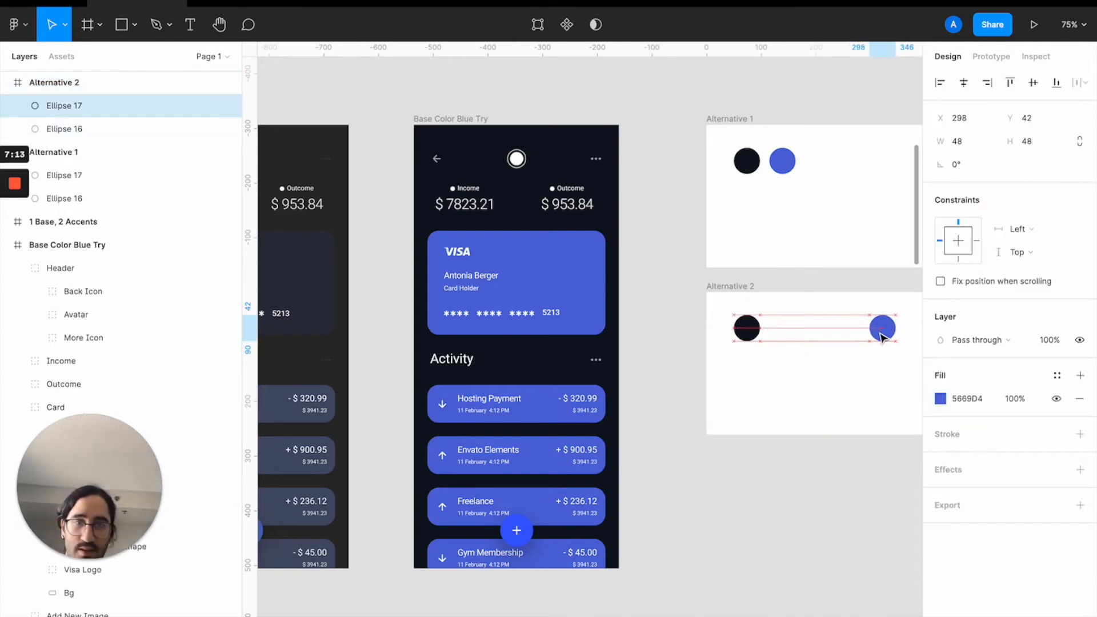
pyautogui.click(749, 331)
pyautogui.moveTo(749, 332); pyautogui.dragTo(793, 332)
# Lighten the duplicated dark swatch to navy 223254 with a brightness of 33.
pyautogui.click(940, 399)
pyautogui.click(879, 545)
pyautogui.write('23')
pyautogui.press('Return')
pyautogui.hotkey('shift', 'Up')
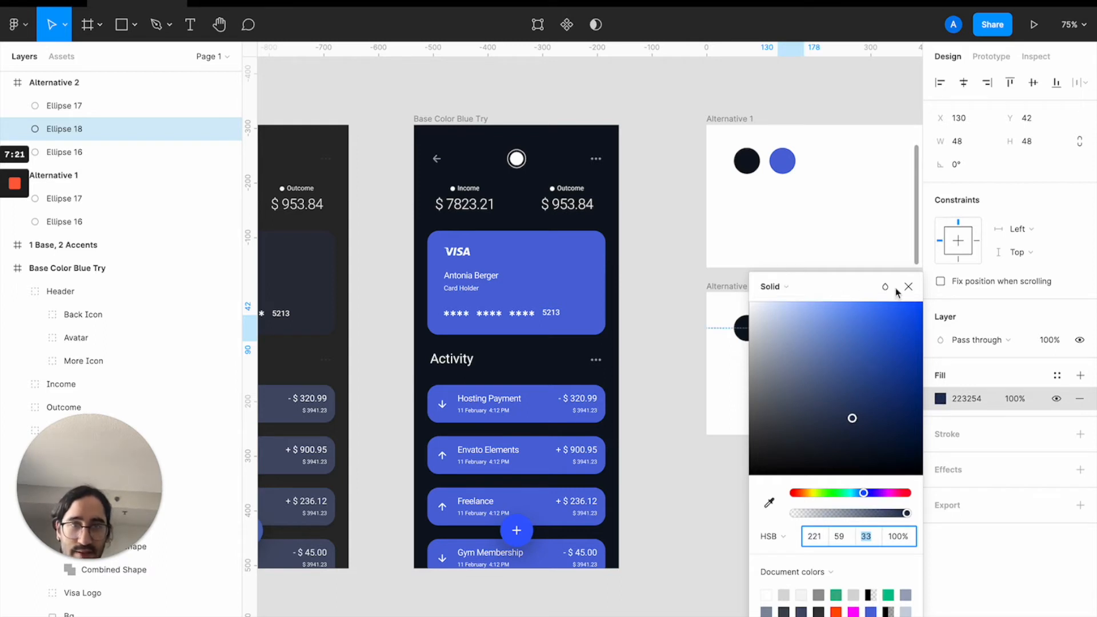
pyautogui.moveTo(785, 292); pyautogui.dragTo(519, 289)
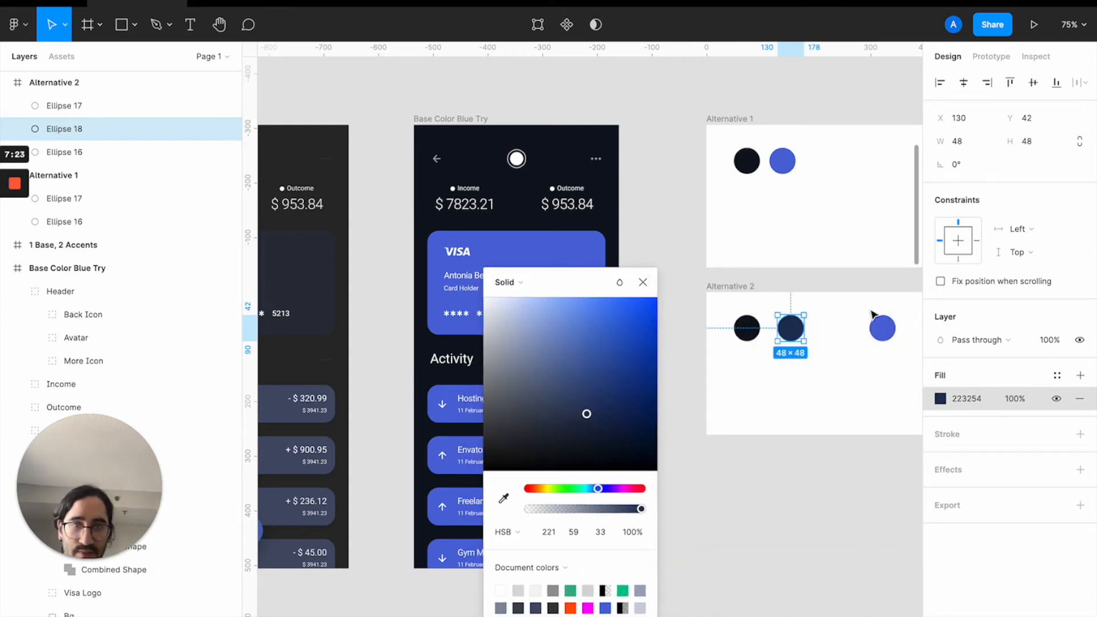
# Duplicate the navy swatch at about X 193 and set the copy's fill to a lighter, more saturated blue, 33508F.
pyautogui.moveTo(806, 333); pyautogui.dragTo(842, 333)
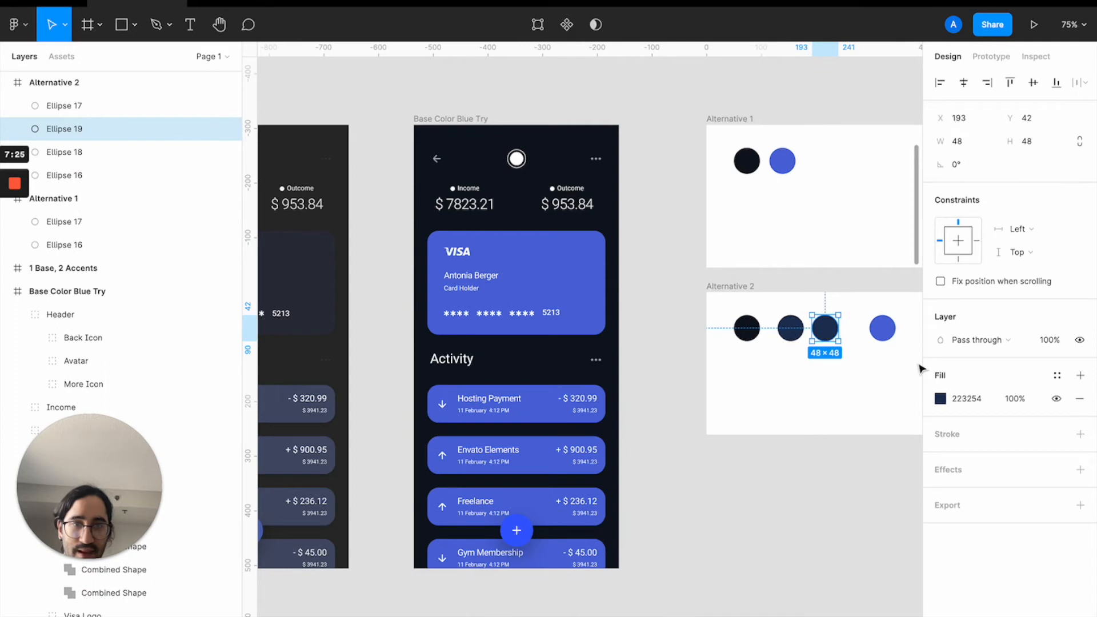
pyautogui.click(940, 398)
pyautogui.click(874, 541)
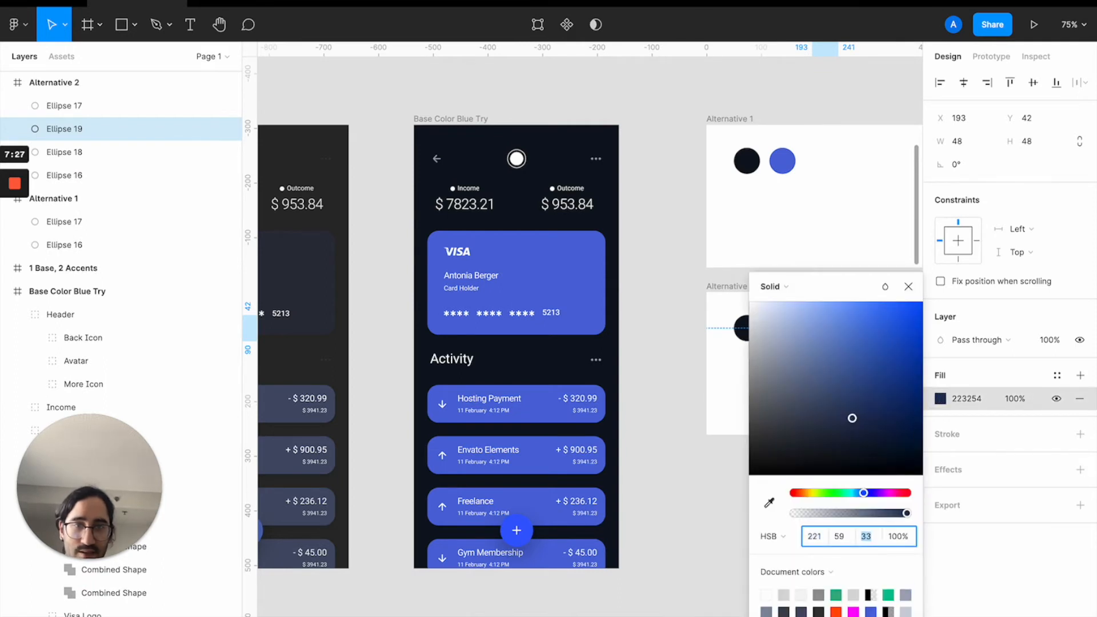
pyautogui.hotkey('shift', 'Up')
pyautogui.hotkey('shift', 'Up')
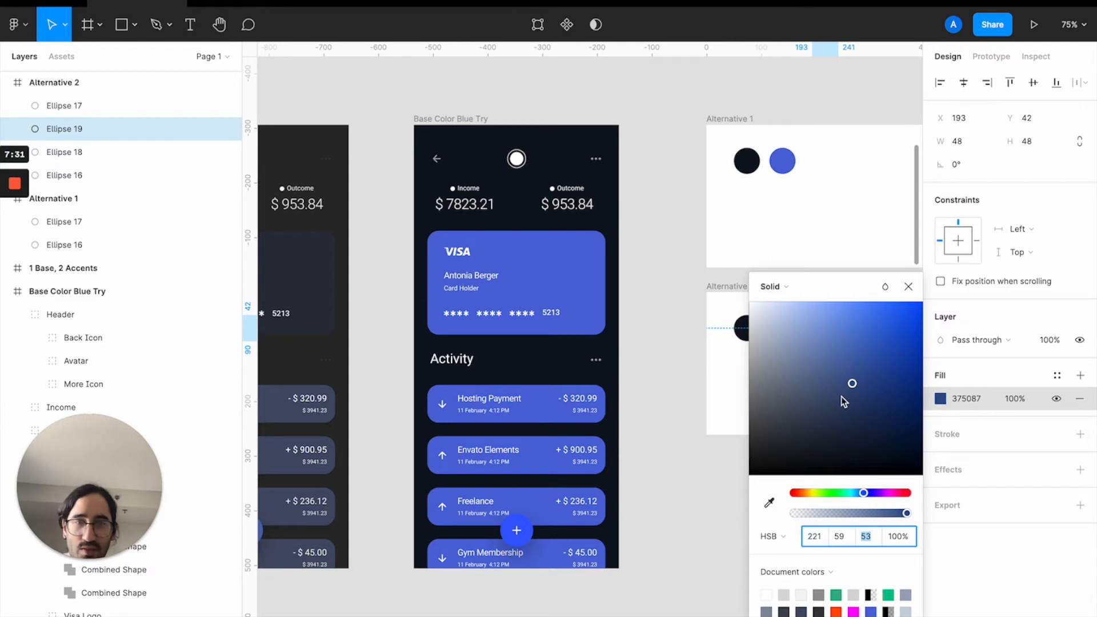
pyautogui.moveTo(853, 385); pyautogui.dragTo(862, 382)
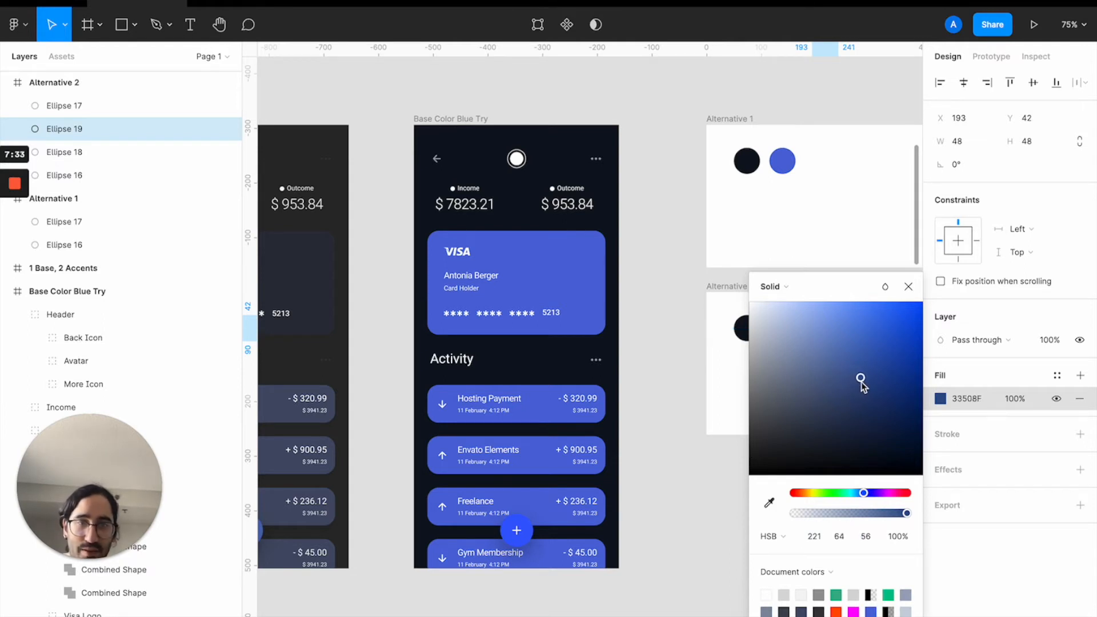
pyautogui.click(653, 487)
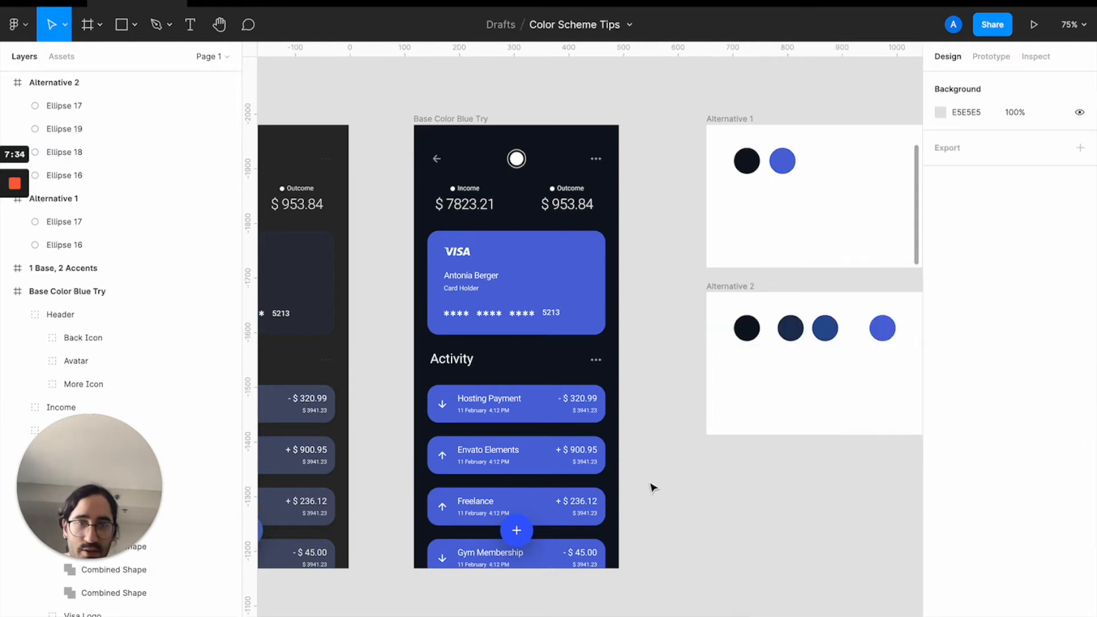
# Shift the bright blue swatch in Alternative 2 further away and duplicate the 33508F swatch at about X 264.
pyautogui.click(871, 330)
pyautogui.click(832, 330)
pyautogui.moveTo(832, 327); pyautogui.dragTo(912, 329)
pyautogui.click(852, 334)
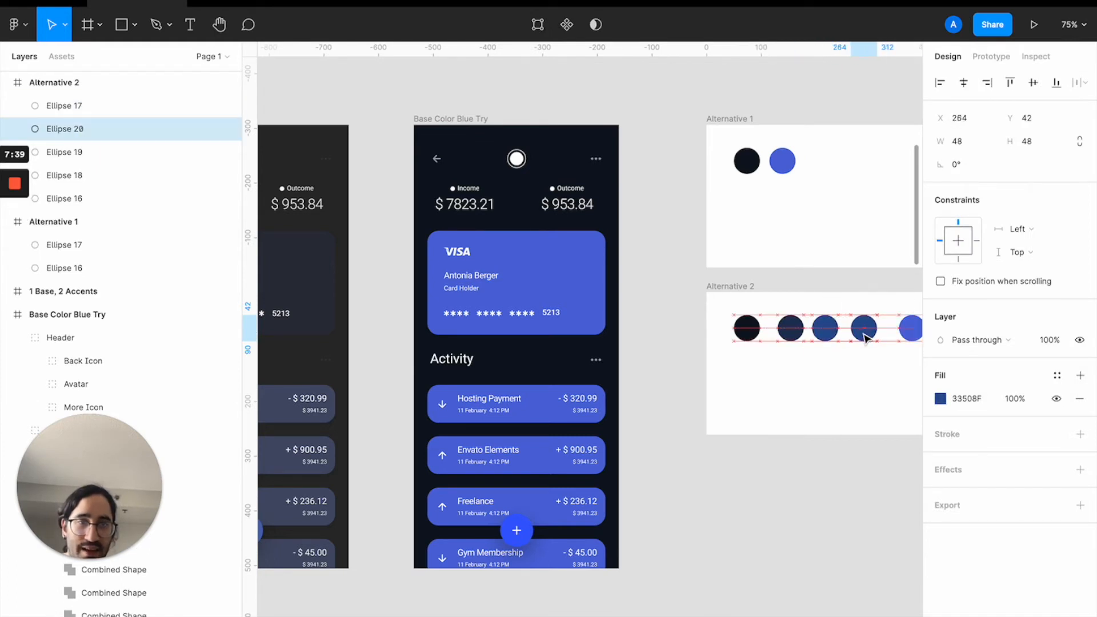
# Raise the new swatch's brightness to 76, giving it the fill 456DC2.
pyautogui.click(940, 398)
pyautogui.click(866, 535)
pyautogui.hotkey('shift', 'Down')
pyautogui.hotkey('shift', 'Up')
pyautogui.hotkey('shift', 'Up')
pyautogui.hotkey('shift', 'Up')
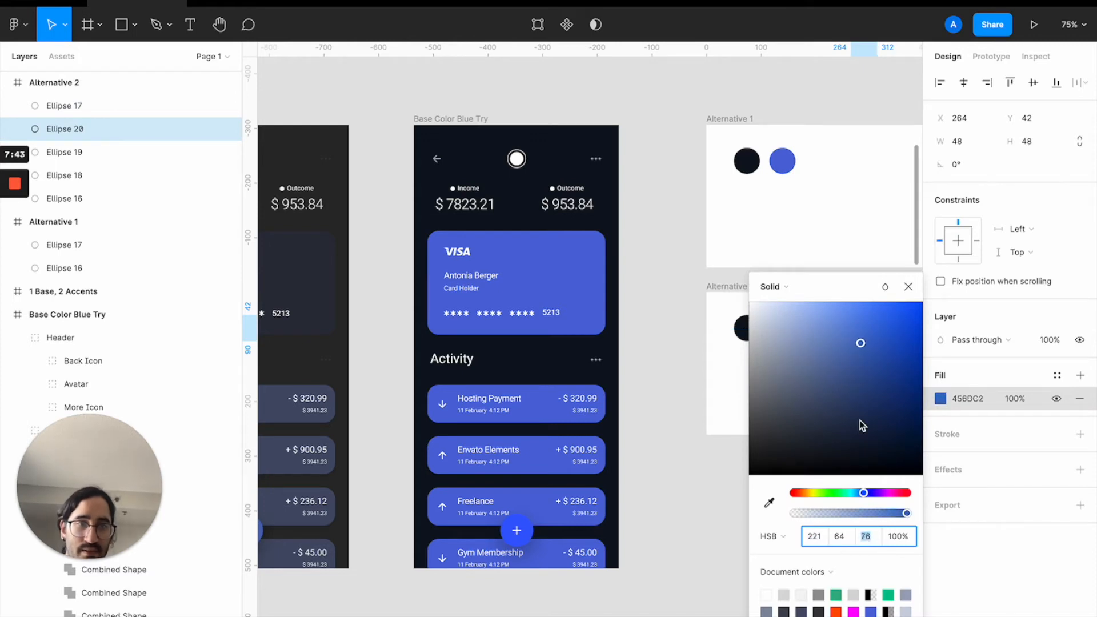
pyautogui.click(719, 511)
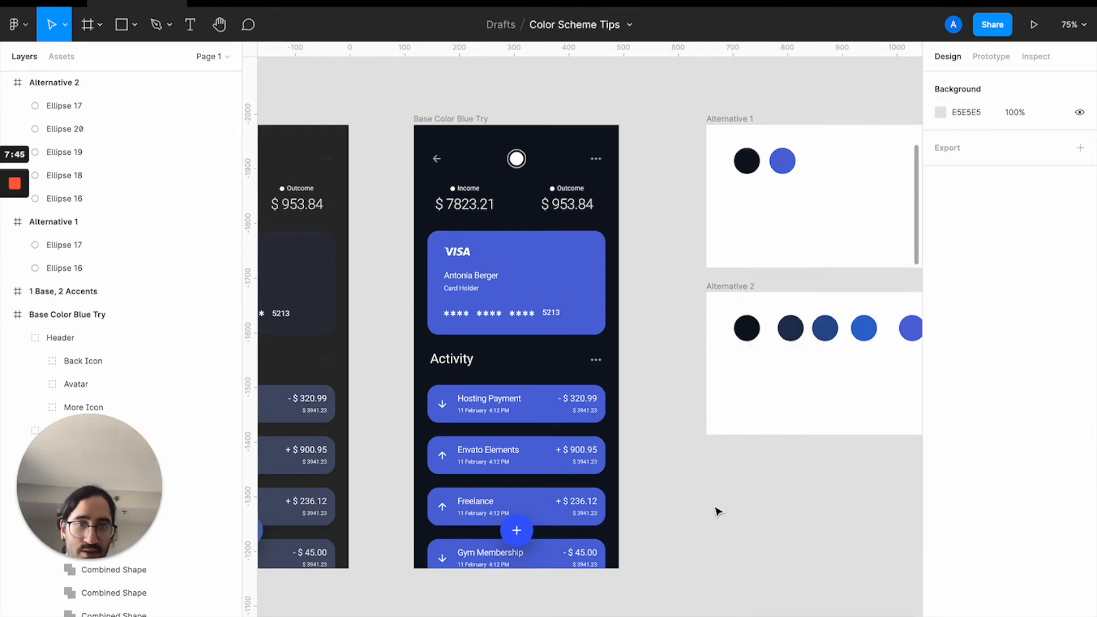
# Move the last blue swatch in Alternative 2 closer to its neighbor, at X 327, and set its fill to 3952E3.
pyautogui.click(910, 328)
pyautogui.scroll(5, 907, 333)
pyautogui.moveTo(908, 336); pyautogui.dragTo(881, 326)
pyautogui.click(941, 399)
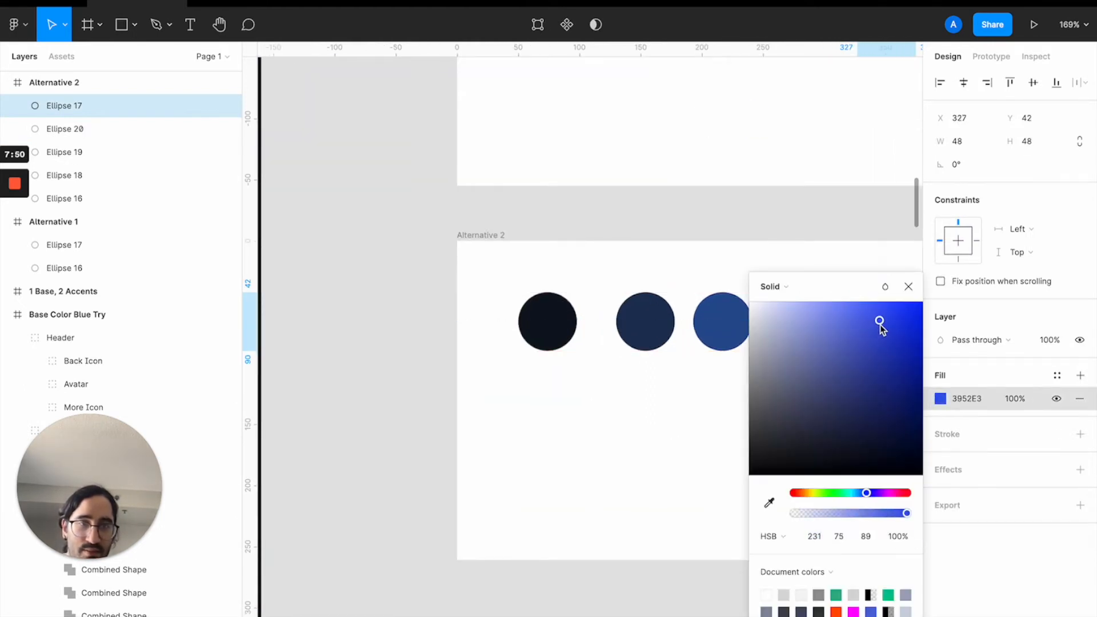
pyautogui.click(709, 535)
pyautogui.hscroll(3, 628, 534)
pyautogui.scroll(-2, 578, 534)
pyautogui.hscroll(-3, 577, 535)
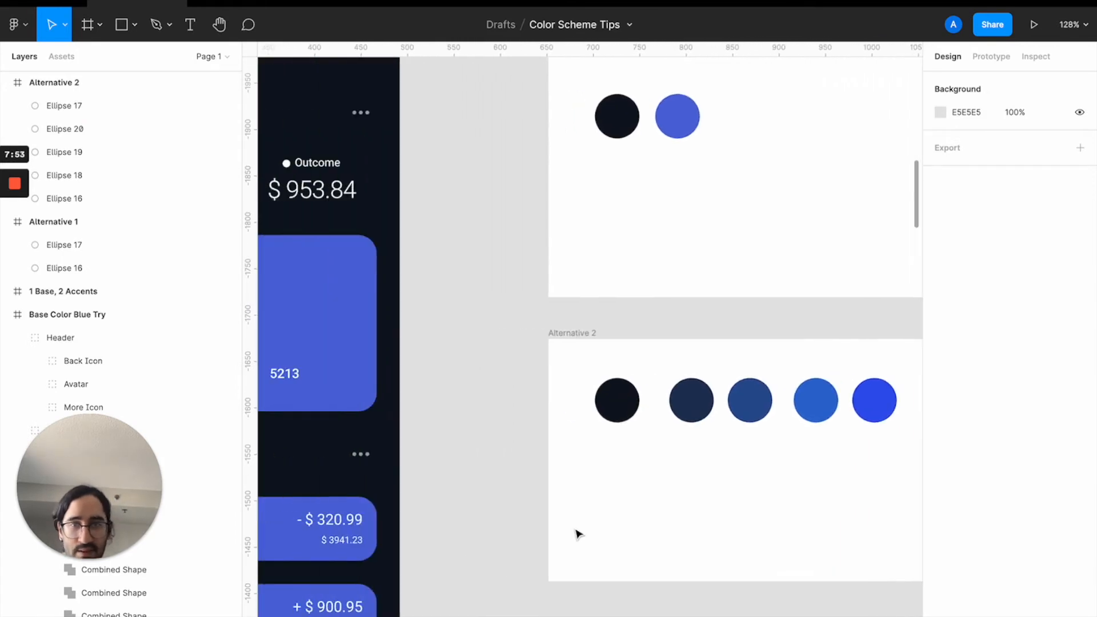
# Recolor the Visa card's background with the navy 223254 swatch sampled from Alternative 2.
pyautogui.scroll(-5, 577, 534)
pyautogui.click(711, 457)
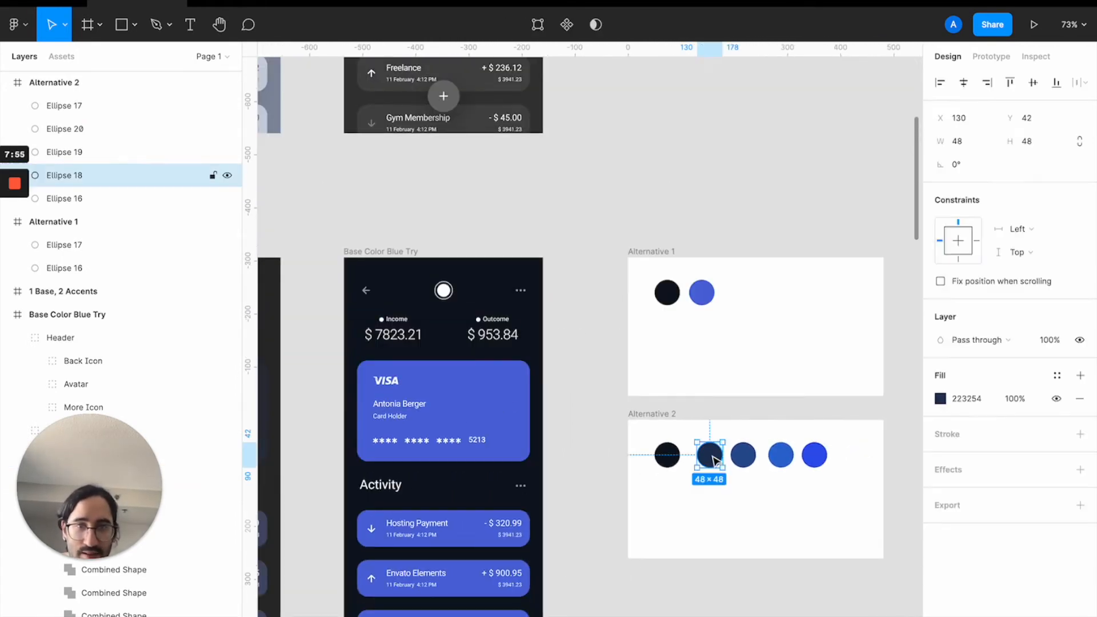
pyautogui.doubleClick(507, 407)
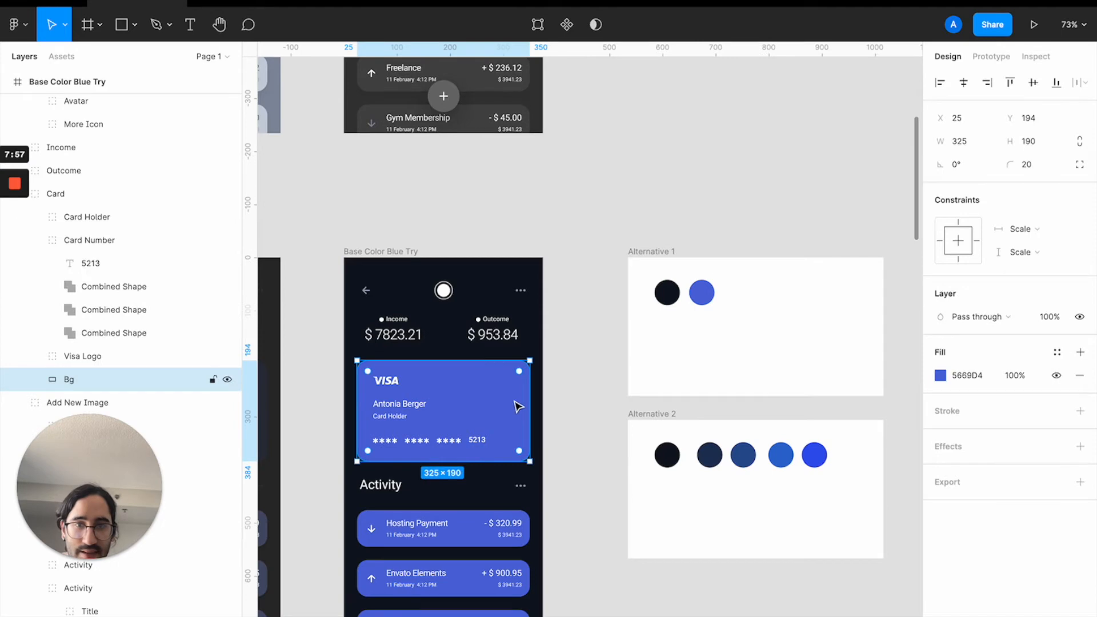
pyautogui.press('i')
pyautogui.click(713, 457)
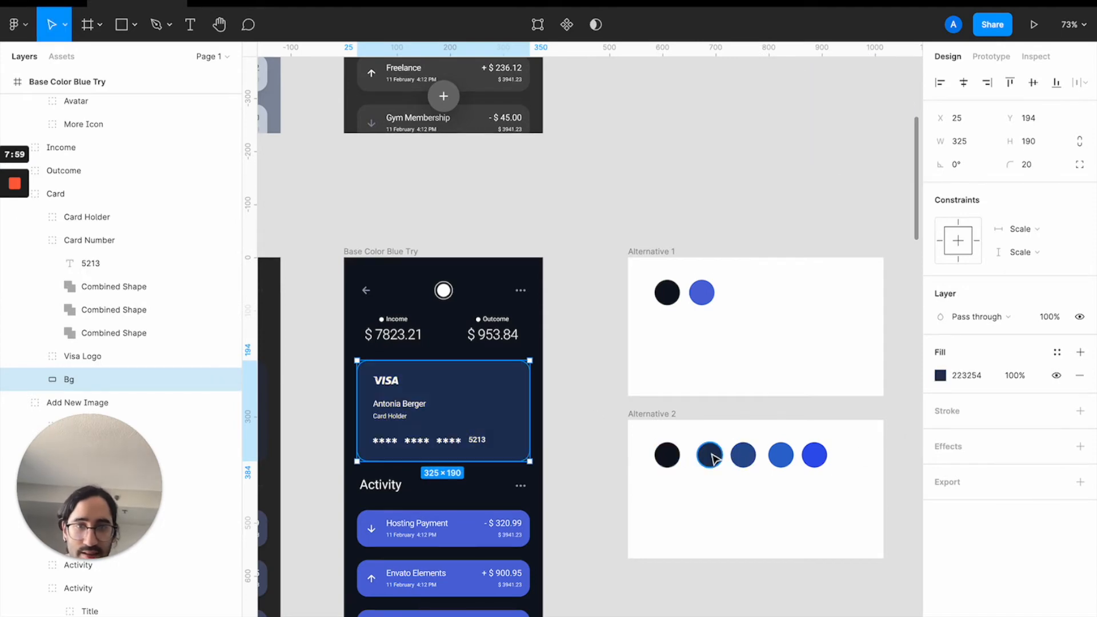
pyautogui.click(399, 417)
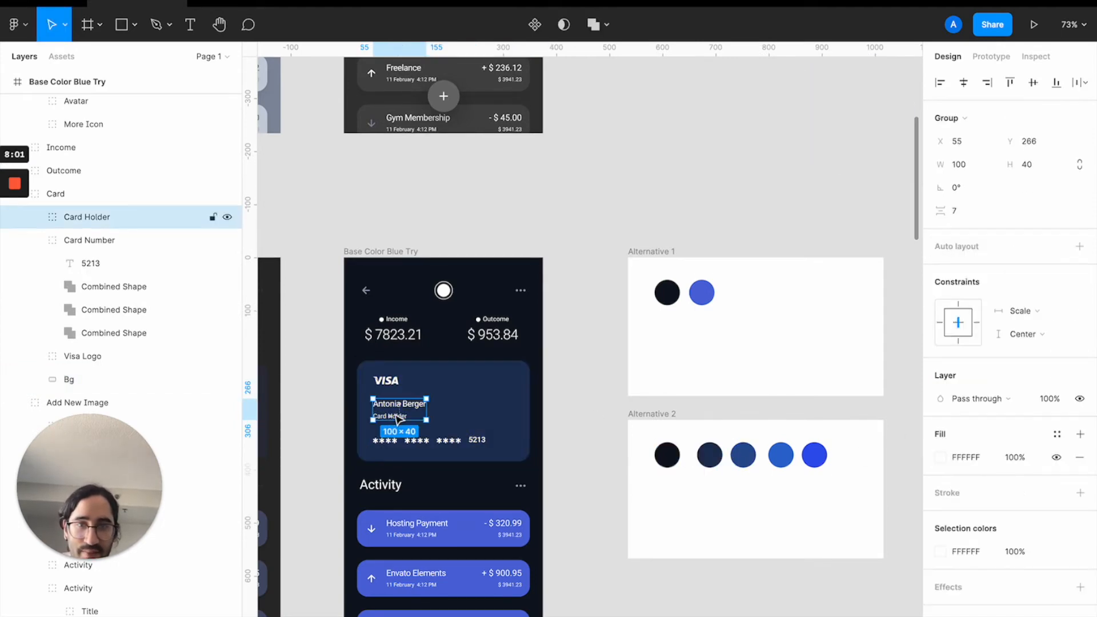
# Recolor the backgrounds of the Hosting Payment and Envato Elements activity rows with the navy 223254 swatch from Alternative 2.
pyautogui.click(451, 533)
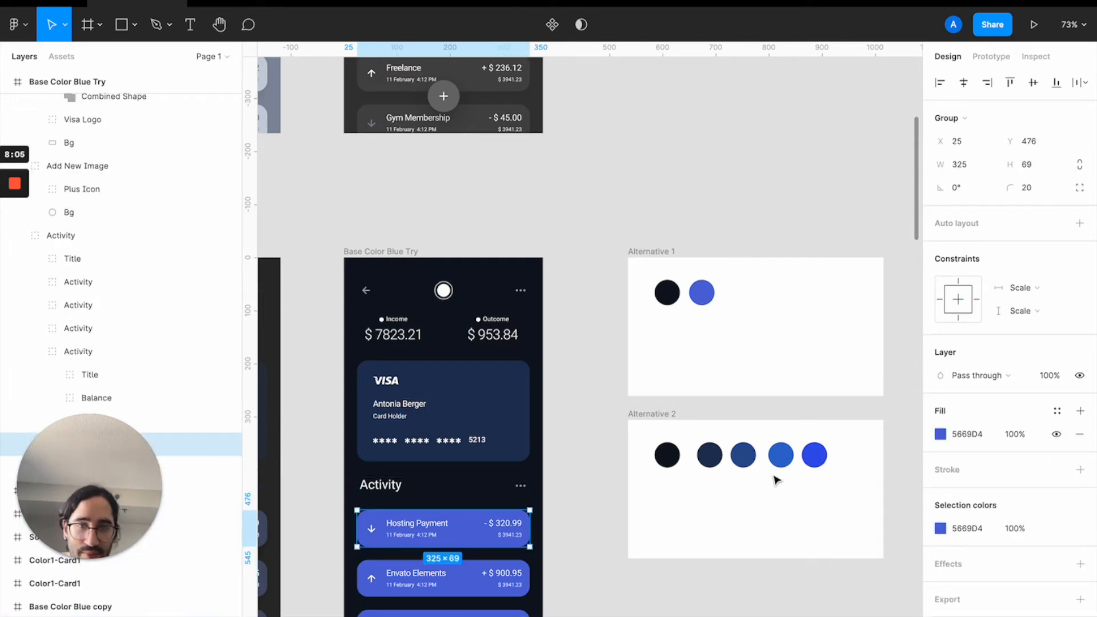
pyautogui.press('i')
pyautogui.click(743, 453)
pyautogui.click(453, 581)
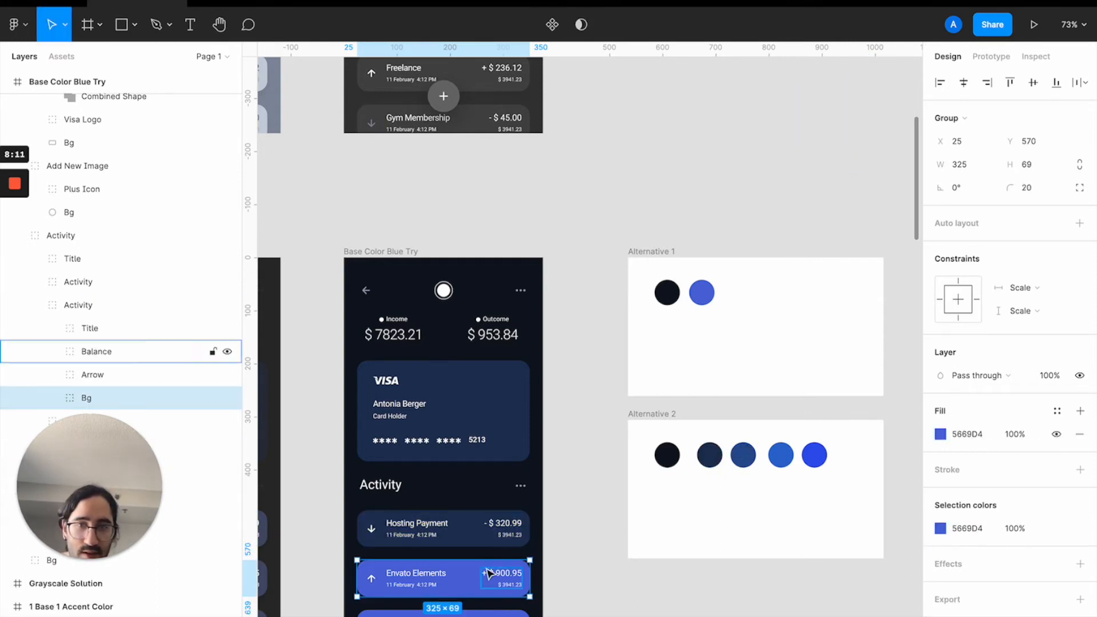
pyautogui.press('i')
pyautogui.click(710, 455)
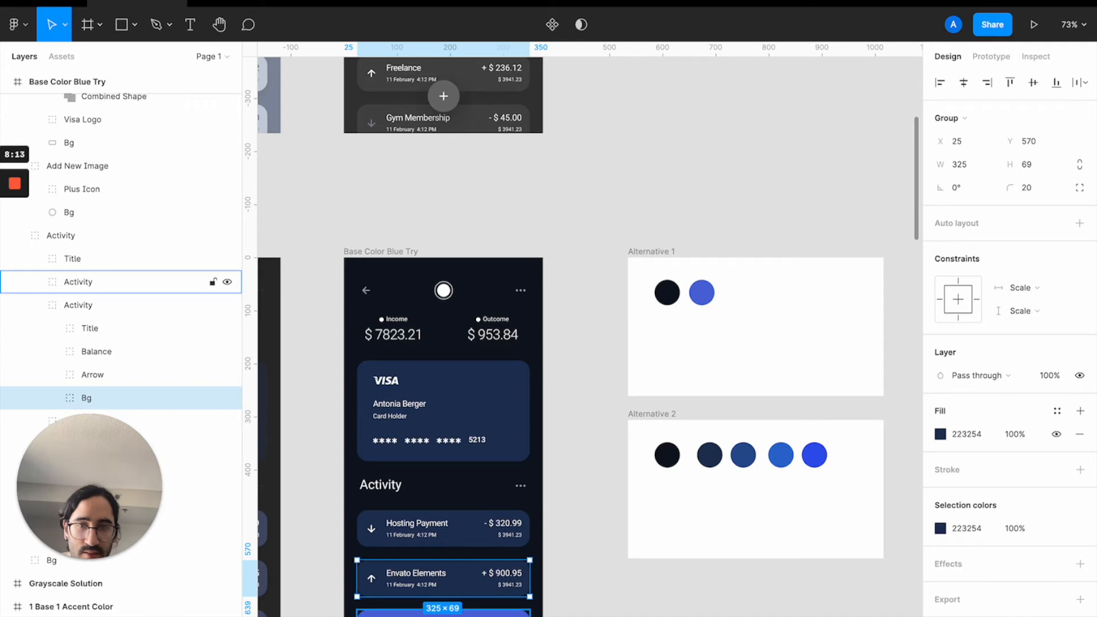
# Try recoloring the Hosting Payment row's arrow and title text with the 3E6ACA blue sampled from Alternative 2.
pyautogui.doubleClick(377, 530)
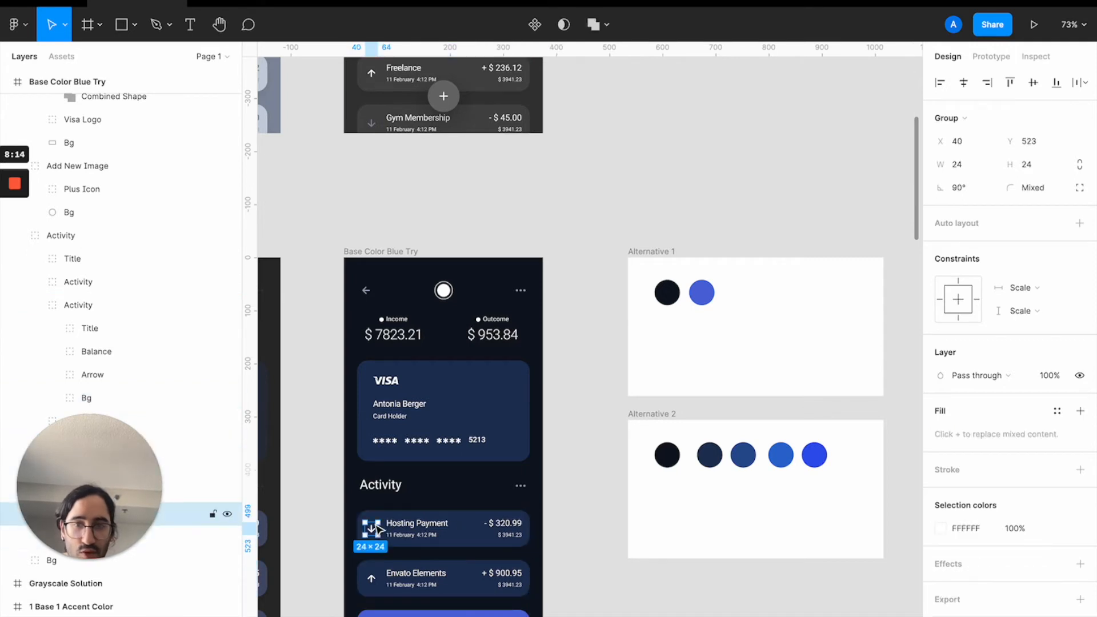
pyautogui.keyDown('shift'); pyautogui.click(408, 528); pyautogui.keyUp('shift')
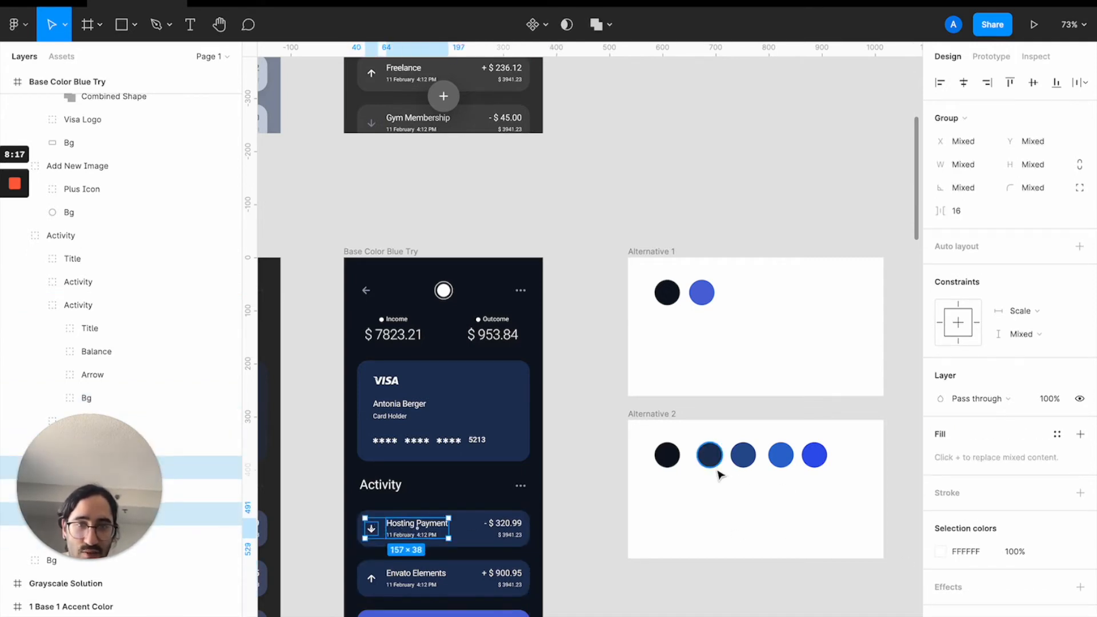
pyautogui.press('i')
pyautogui.click(782, 452)
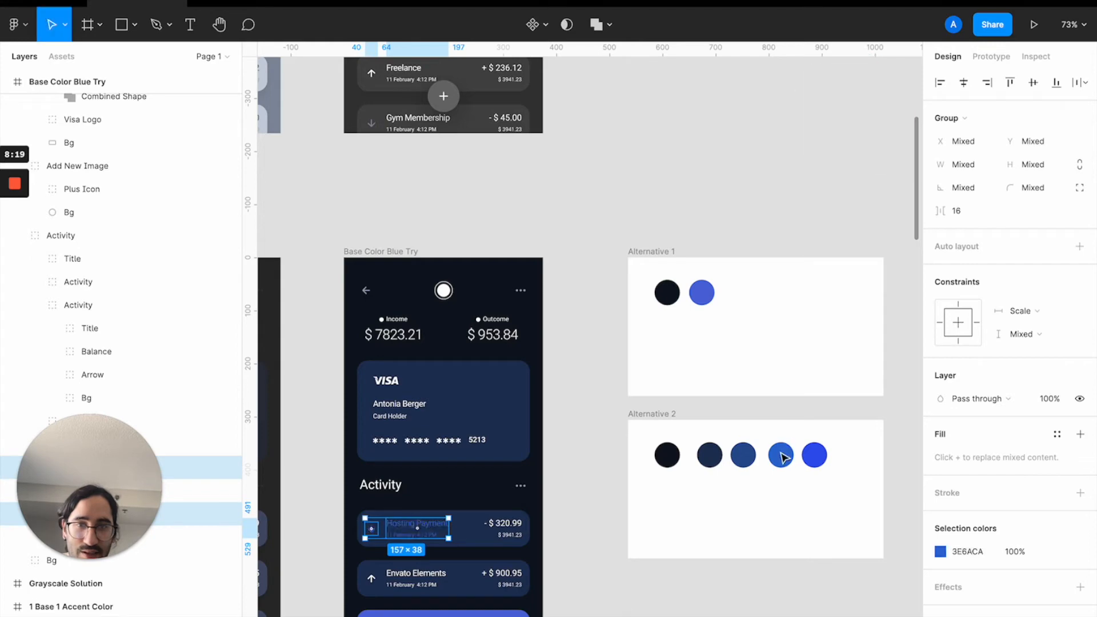
# Try the darker 33508F swatch on the Hosting Payment arrow and title text, and check the text against its row.
pyautogui.press('i')
pyautogui.click(743, 454)
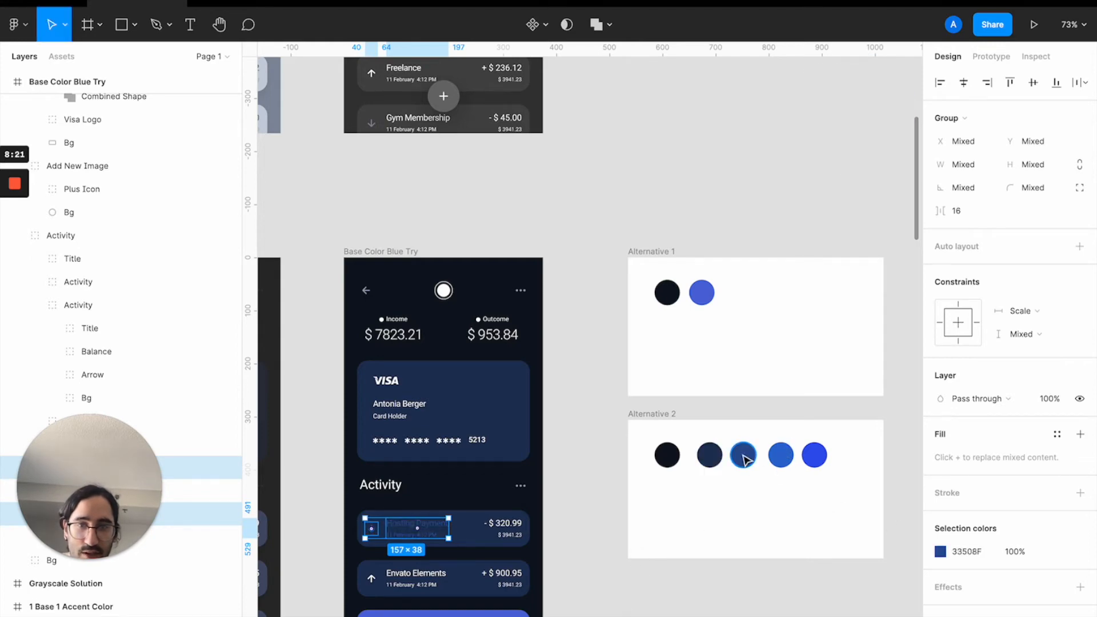
pyautogui.press('Escape')
pyautogui.click(440, 554)
pyautogui.scroll(5, 438, 553)
pyautogui.scroll(-4, 439, 553)
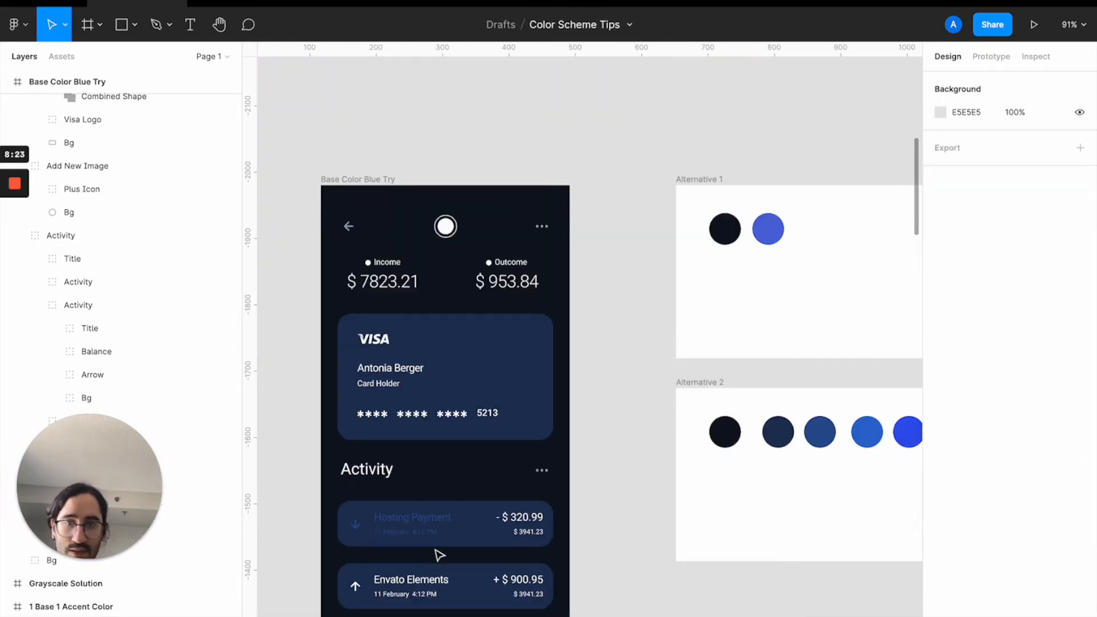
pyautogui.click(407, 517)
pyautogui.click(406, 521)
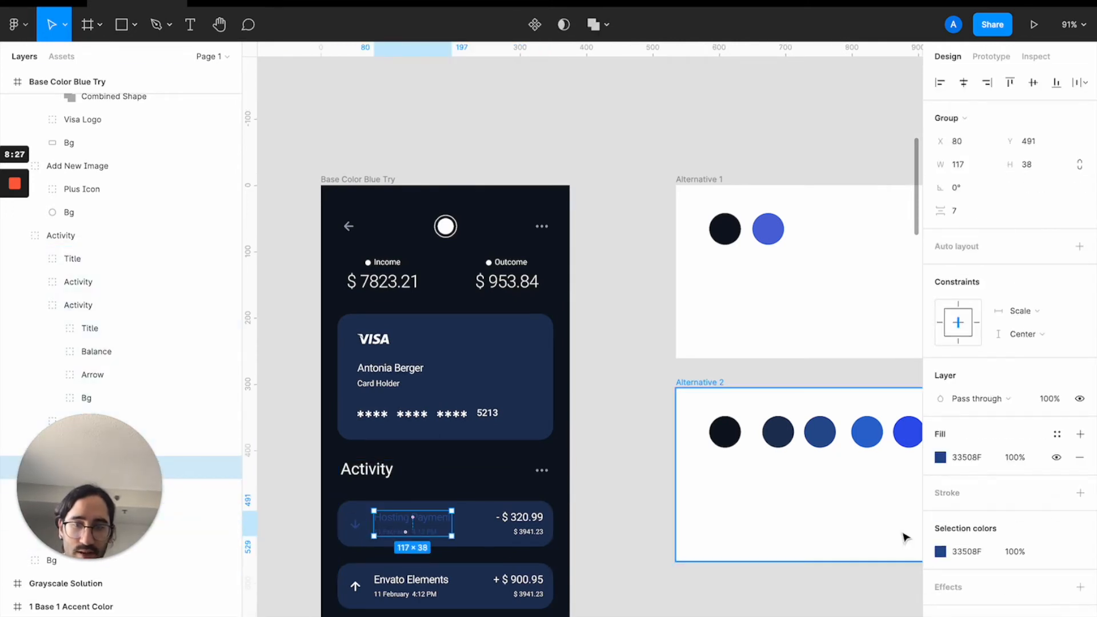
# Undo the trial blue colors on the Hosting Payment arrow and title text, and clear the selection.
pyautogui.press('super+z')
pyautogui.press('super+z')
pyautogui.press('super+z')
pyautogui.press('super+z')
pyautogui.press('super+z')
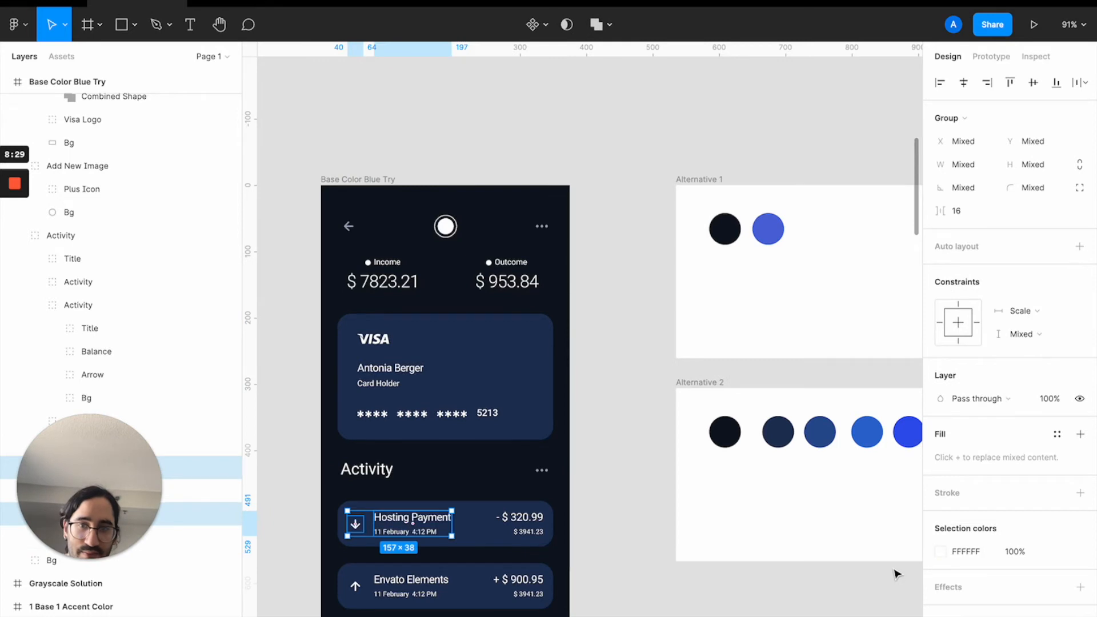
pyautogui.click(833, 612)
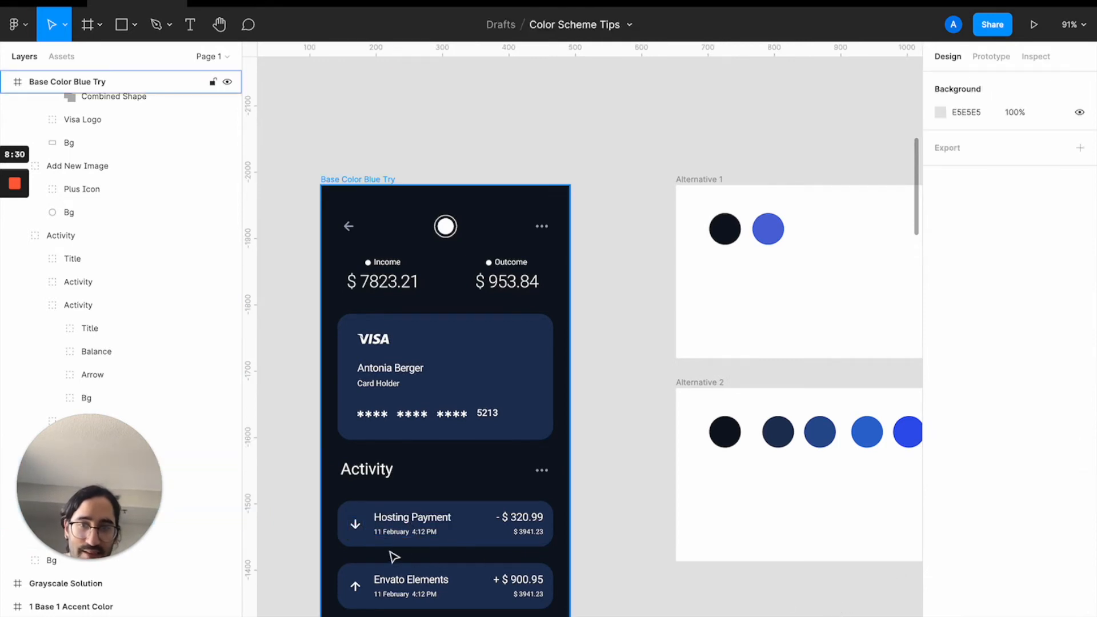
# Recolor only the Hosting Payment row's down arrow with the bright blue 3952E3 swatch from Alternative 2.
pyautogui.keyDown('super'); pyautogui.click(356, 526); pyautogui.keyUp('super')
pyautogui.press('i')
pyautogui.hscroll(5, 685, 525)
pyautogui.scroll(-2, 685, 525)
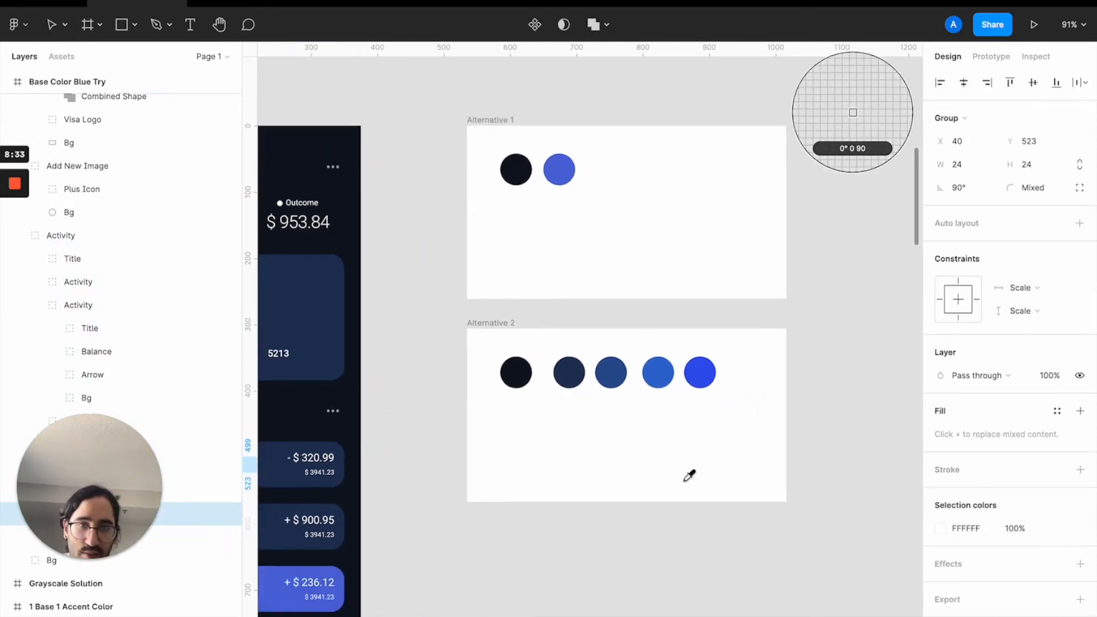
pyautogui.click(699, 372)
pyautogui.hscroll(-6, 541, 500)
pyautogui.click(635, 479)
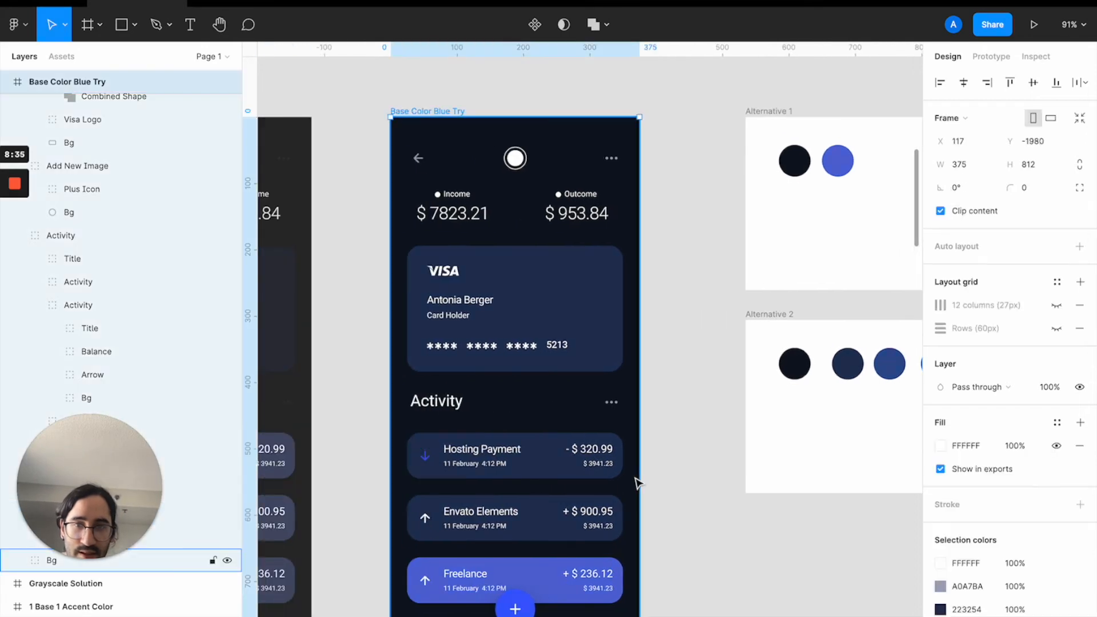
# Apply the bright blue 3952E3 swatch from Alternative 2 to the Envato Elements row's up arrow.
pyautogui.keyDown('super'); pyautogui.click(424, 519); pyautogui.keyUp('super')
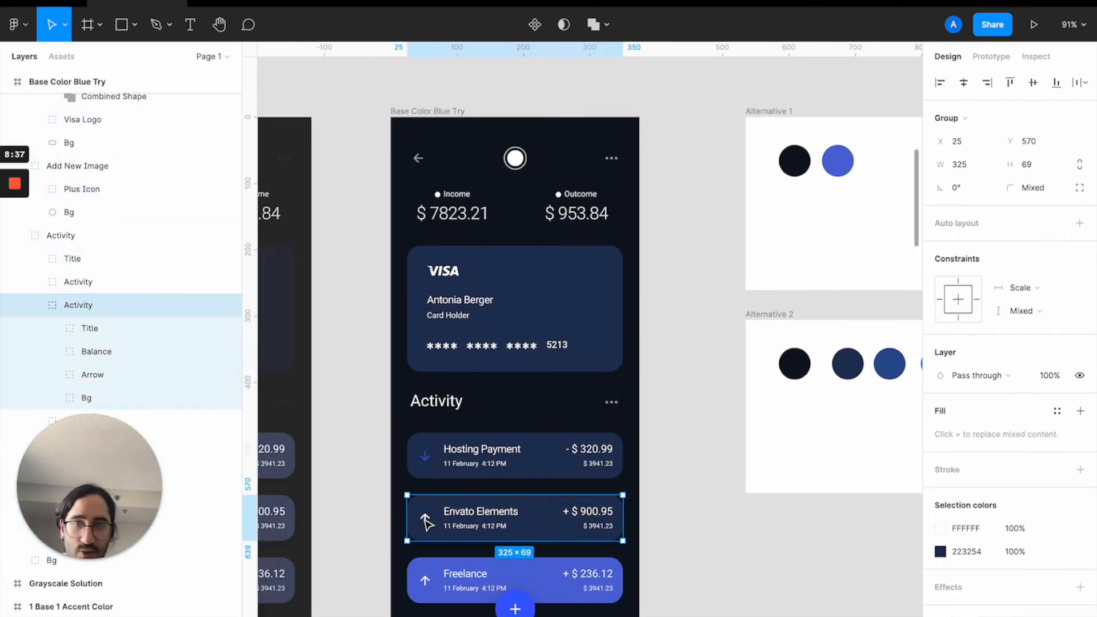
pyautogui.press('i')
pyautogui.hscroll(5, 675, 428)
pyautogui.click(682, 398)
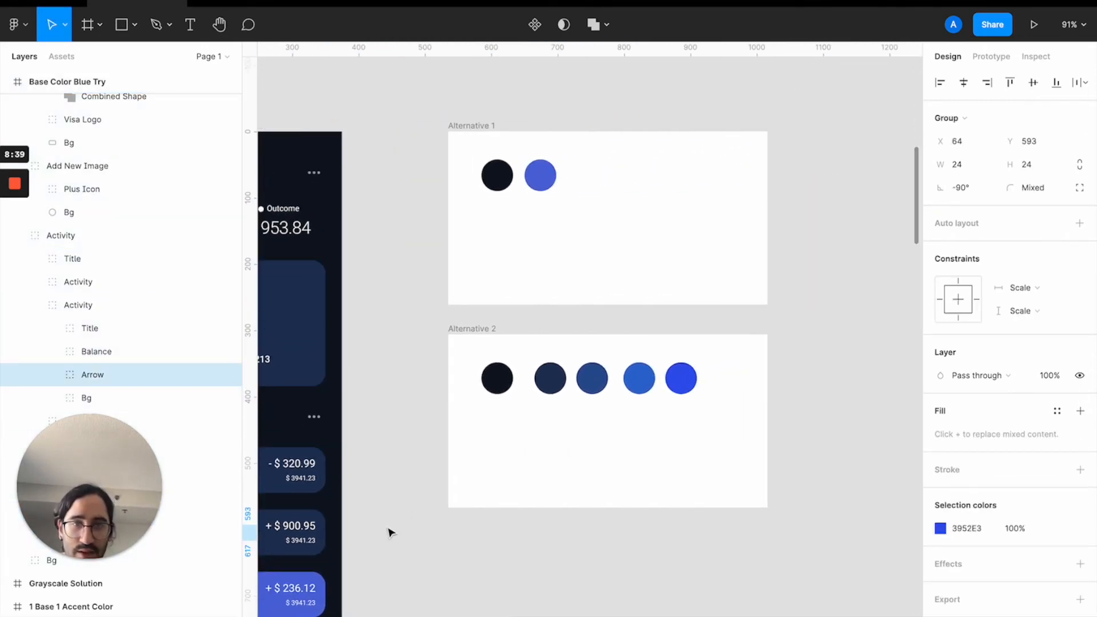
# Recolor the Freelance row's arrow icon with the bright blue 3952E3 sampled from the last Alternative 2 swatch.
pyautogui.hscroll(-4, 417, 514)
pyautogui.scroll(-2, 417, 514)
pyautogui.keyDown('super'); pyautogui.click(368, 446); pyautogui.keyUp('super')
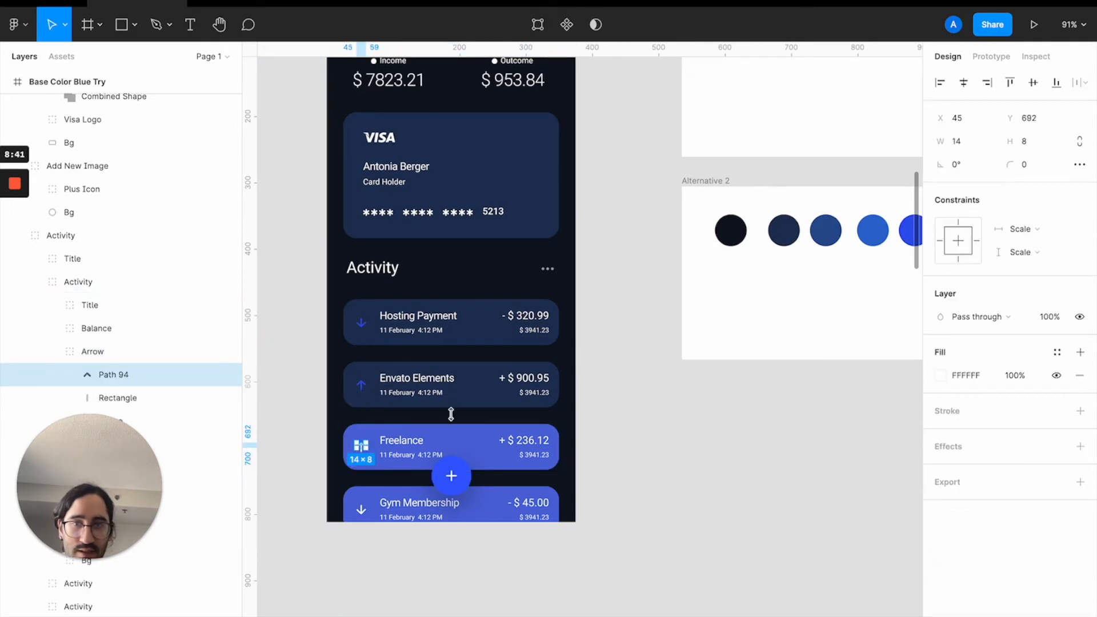
pyautogui.click(631, 415)
pyautogui.click(364, 452)
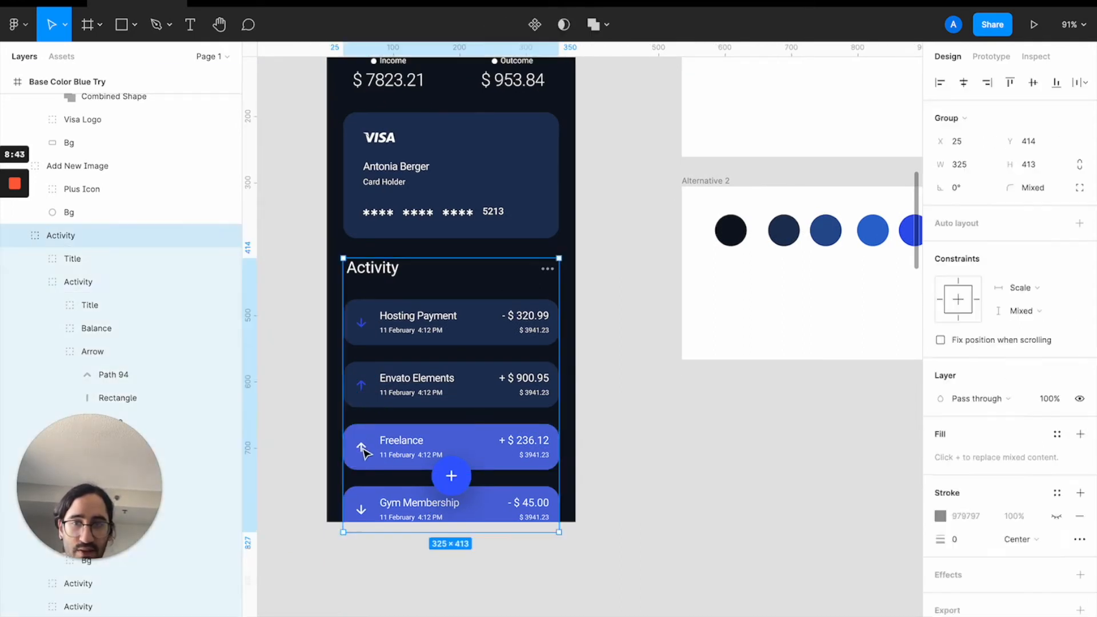
pyautogui.keyDown('super'); pyautogui.click(363, 447); pyautogui.keyUp('super')
pyautogui.click(644, 436)
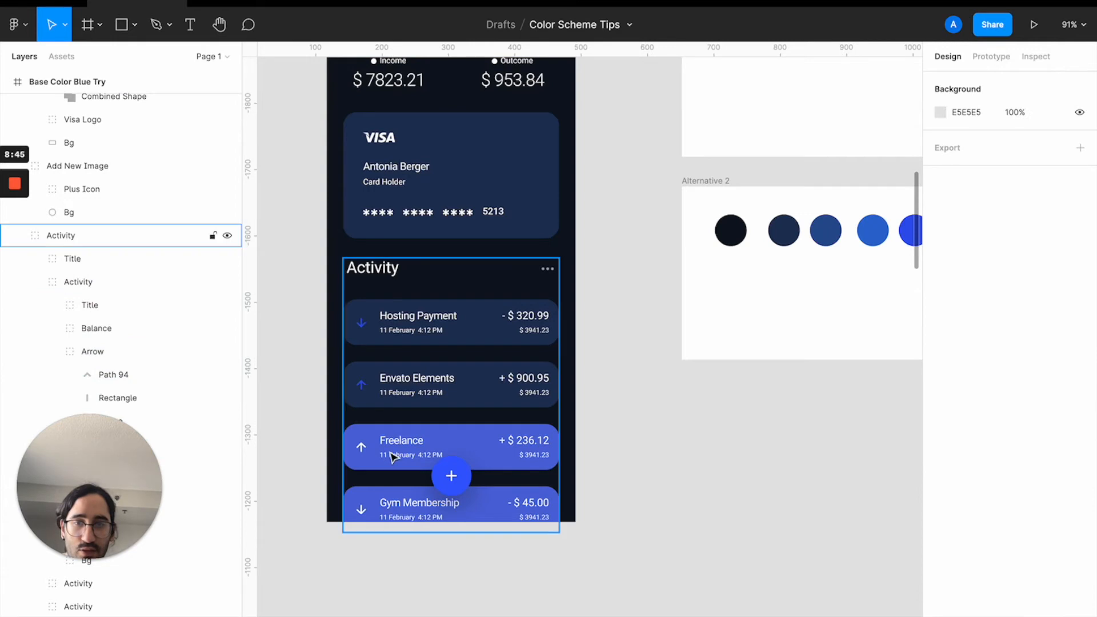
pyautogui.keyDown('super'); pyautogui.click(364, 449); pyautogui.keyUp('super')
pyautogui.press('i')
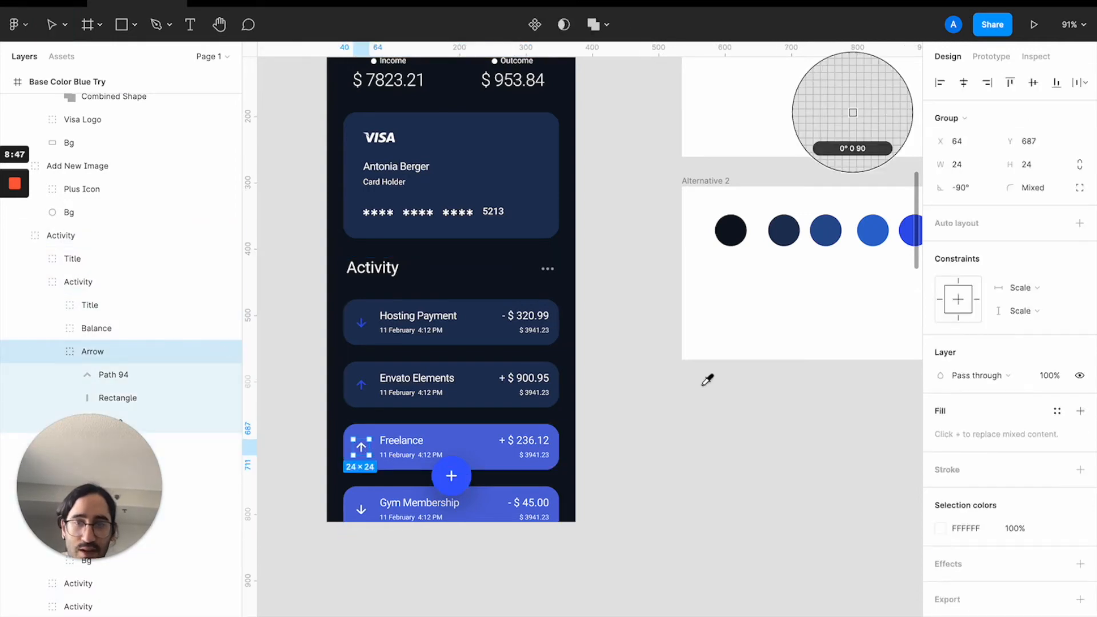
pyautogui.hscroll(10, 709, 380)
pyautogui.scroll(5, 709, 380)
pyautogui.click(601, 399)
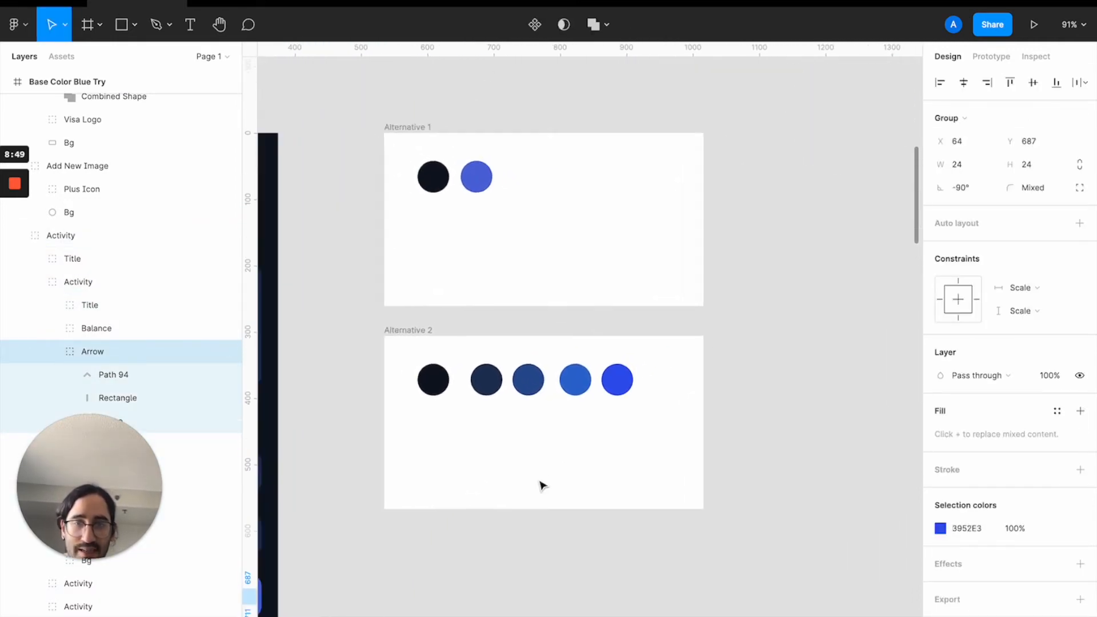
# Recolor the Gym Membership row's arrow icon with the bright blue 3952E3 from the Alternative 2 palette.
pyautogui.hscroll(-10, 537, 475)
pyautogui.scroll(-8, 537, 475)
pyautogui.keyDown('super'); pyautogui.click(309, 468); pyautogui.keyUp('super')
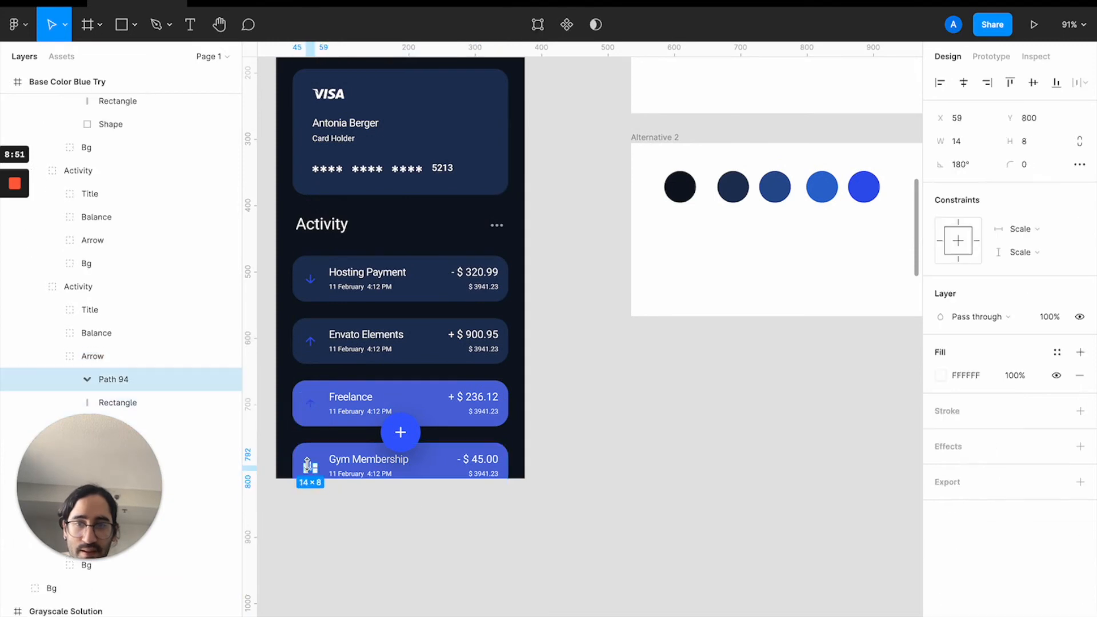
pyautogui.click(415, 514)
pyautogui.keyDown('super'); pyautogui.click(312, 468); pyautogui.keyUp('super')
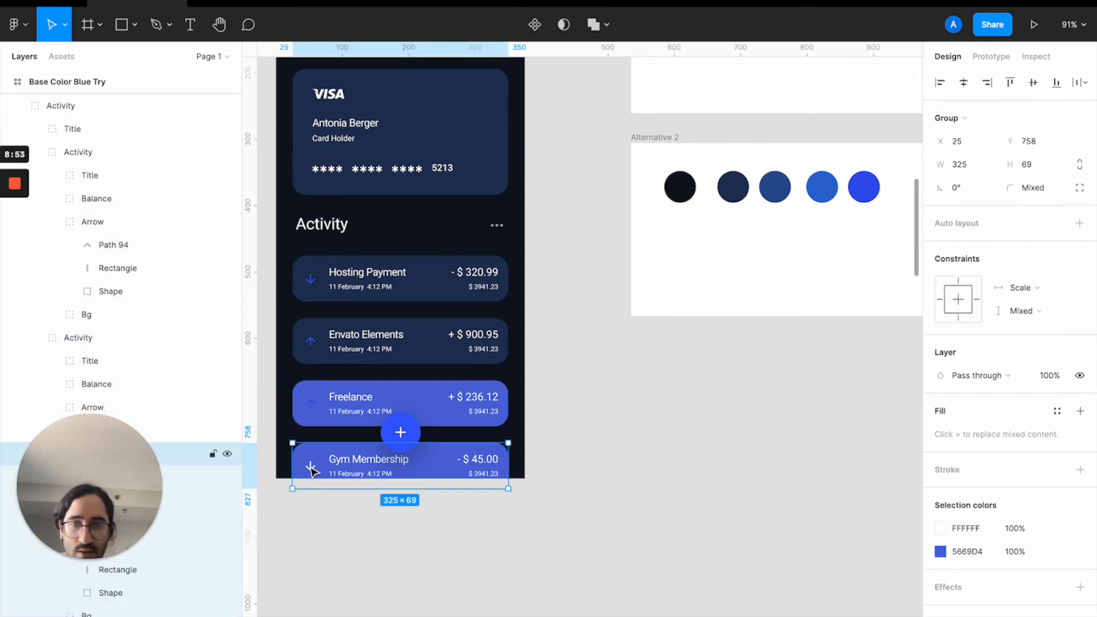
pyautogui.press('i')
pyautogui.click(865, 187)
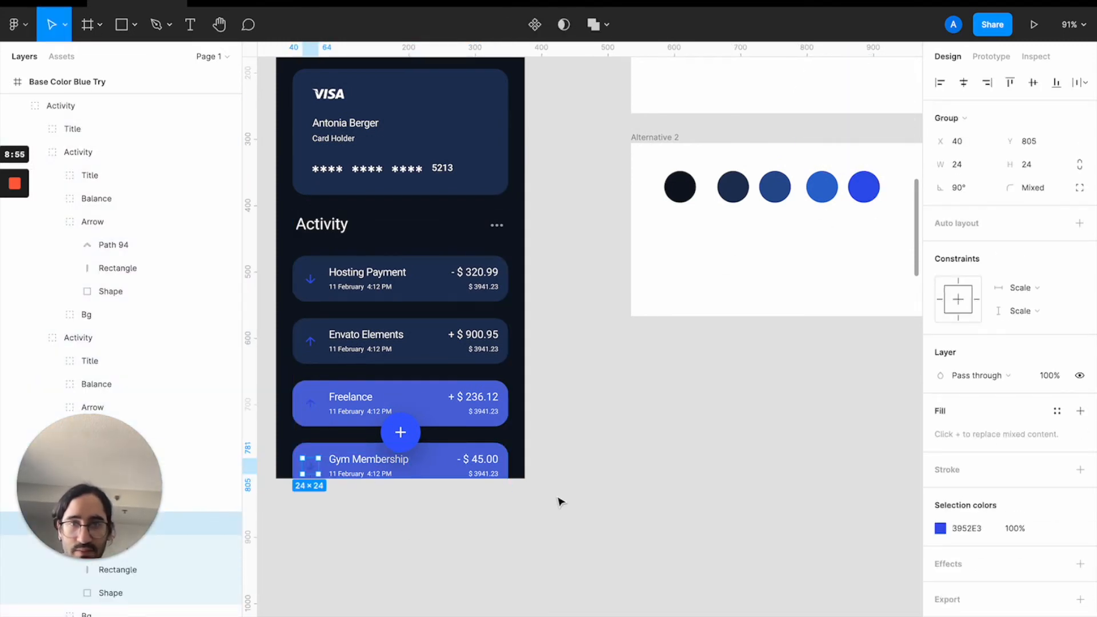
pyautogui.click(559, 500)
# Fill the Freelance and Gym Membership row backgrounds with the dark navy second swatch of Alternative 2.
pyautogui.doubleClick(323, 394)
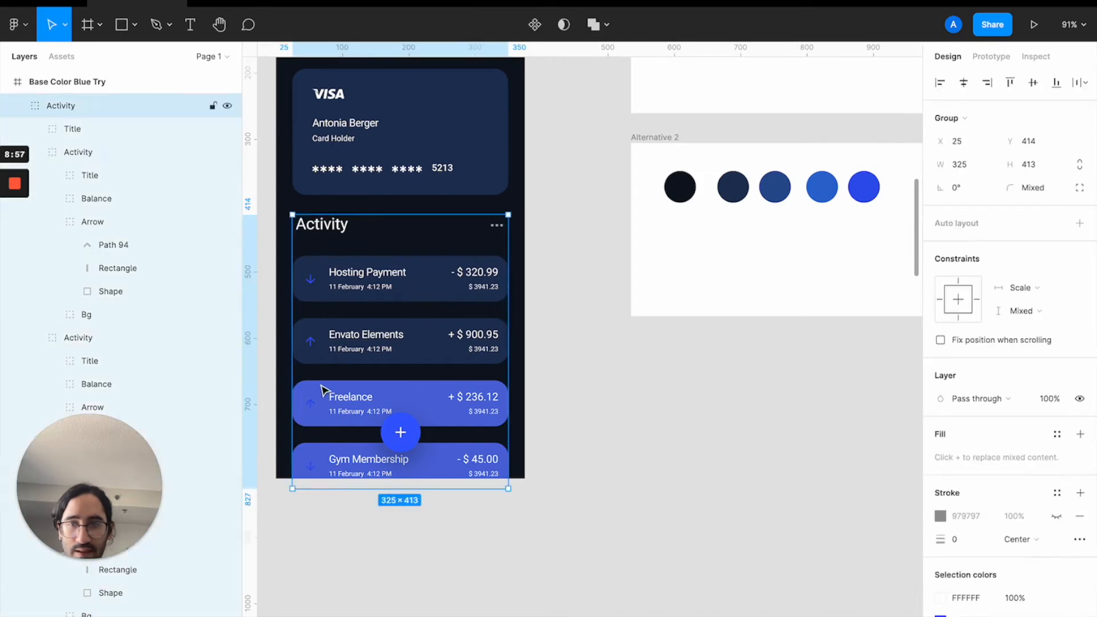
pyautogui.click(323, 394)
pyautogui.press('i')
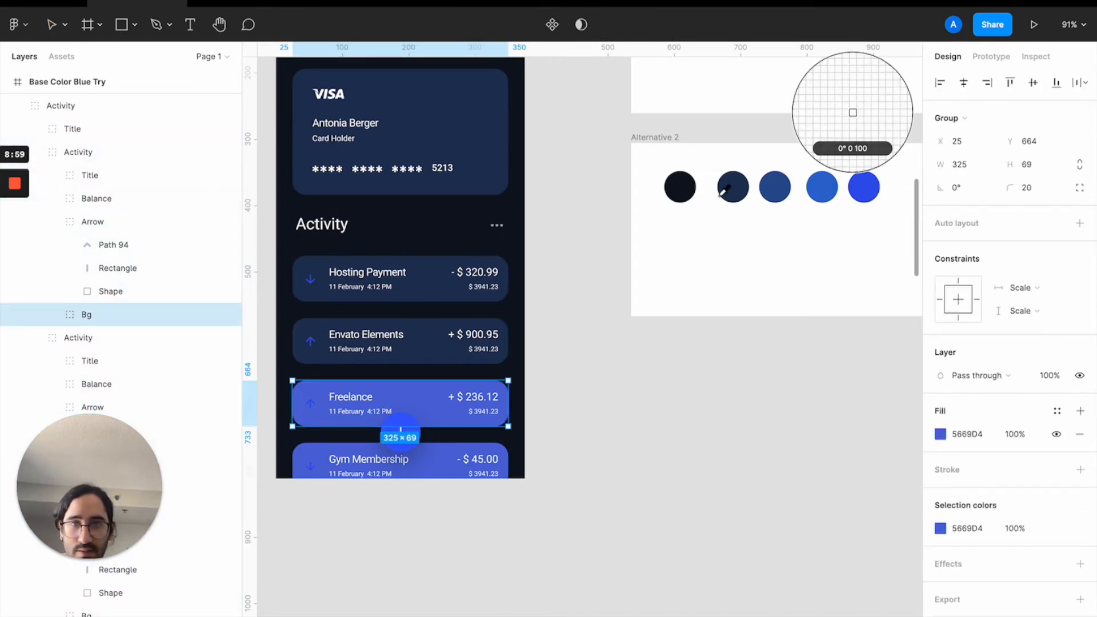
pyautogui.click(733, 187)
pyautogui.click(444, 456)
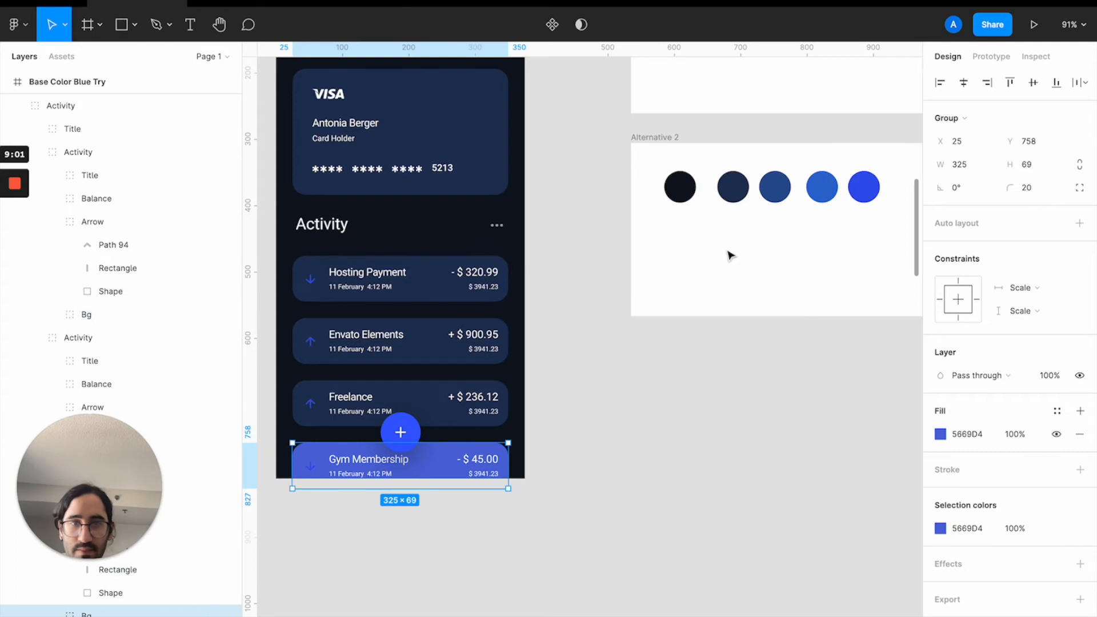
pyautogui.press('i')
pyautogui.click(734, 187)
pyautogui.click(561, 574)
pyautogui.hscroll(5, 434, 473)
pyautogui.scroll(-4, 434, 472)
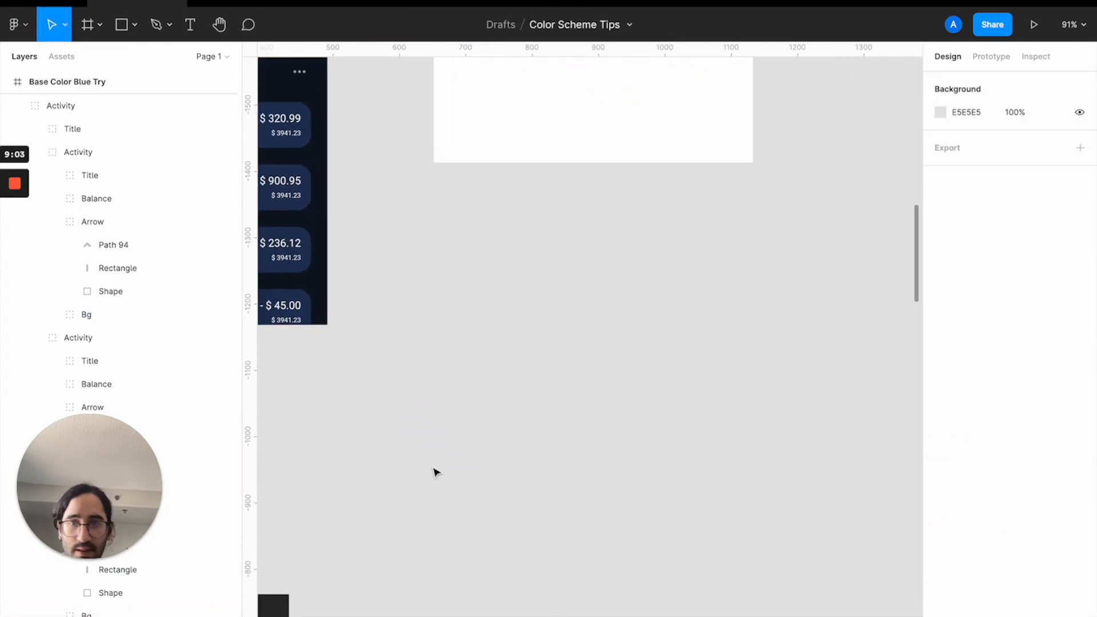
pyautogui.hscroll(-5, 436, 473)
pyautogui.scroll(5, 436, 473)
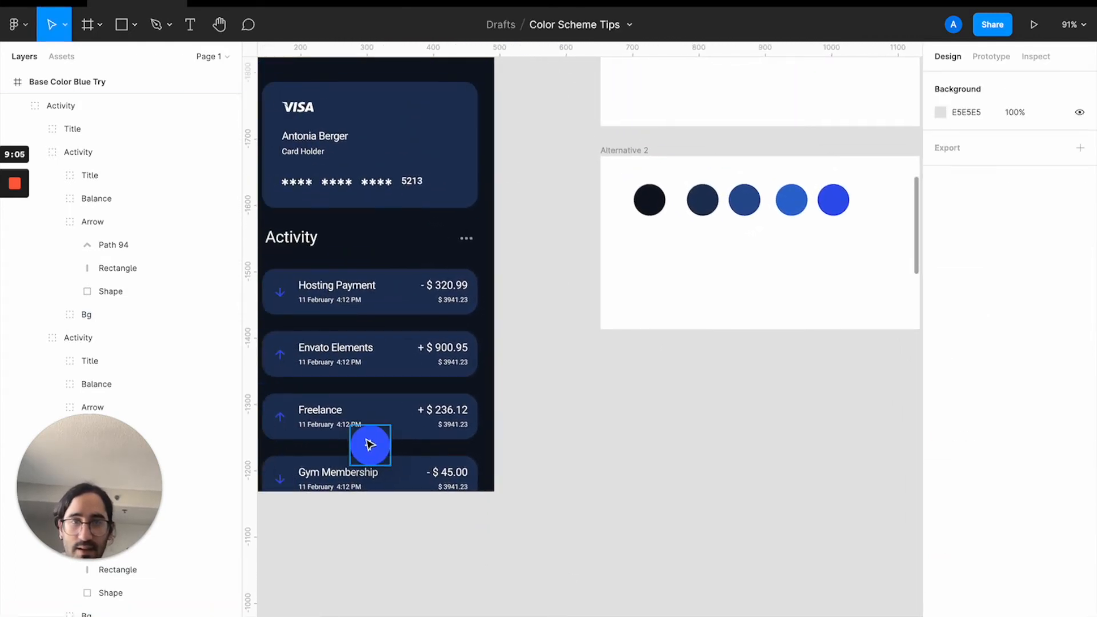
pyautogui.click(370, 443)
pyautogui.press('i')
pyautogui.click(802, 203)
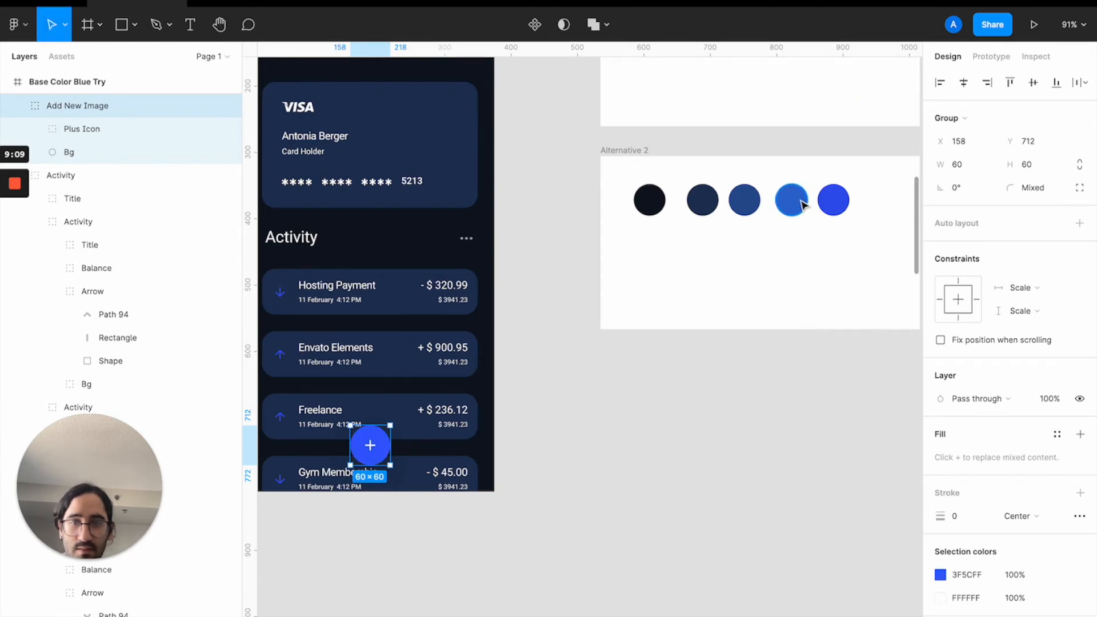
pyautogui.press('super+z')
# Fill only the background circle of the floating plus button with the medium blue fourth swatch of Alternative 2.
pyautogui.doubleClick(361, 445)
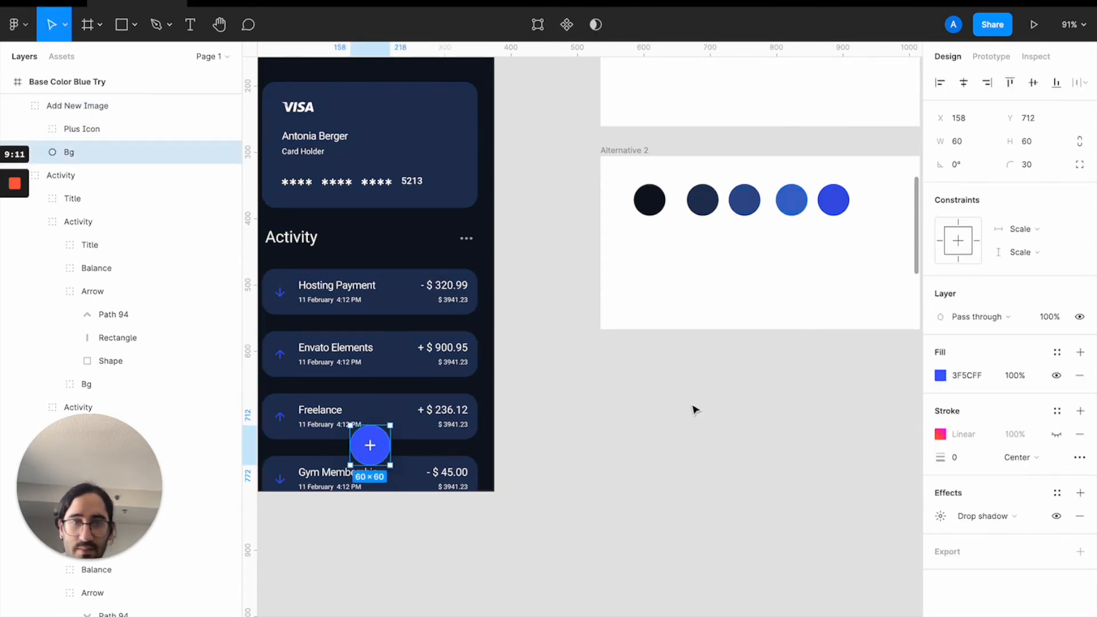
pyautogui.press('i')
pyautogui.click(802, 201)
pyautogui.click(692, 373)
pyautogui.scroll(2, 693, 373)
pyautogui.hscroll(-2, 693, 372)
pyautogui.press('i')
pyautogui.click(889, 259)
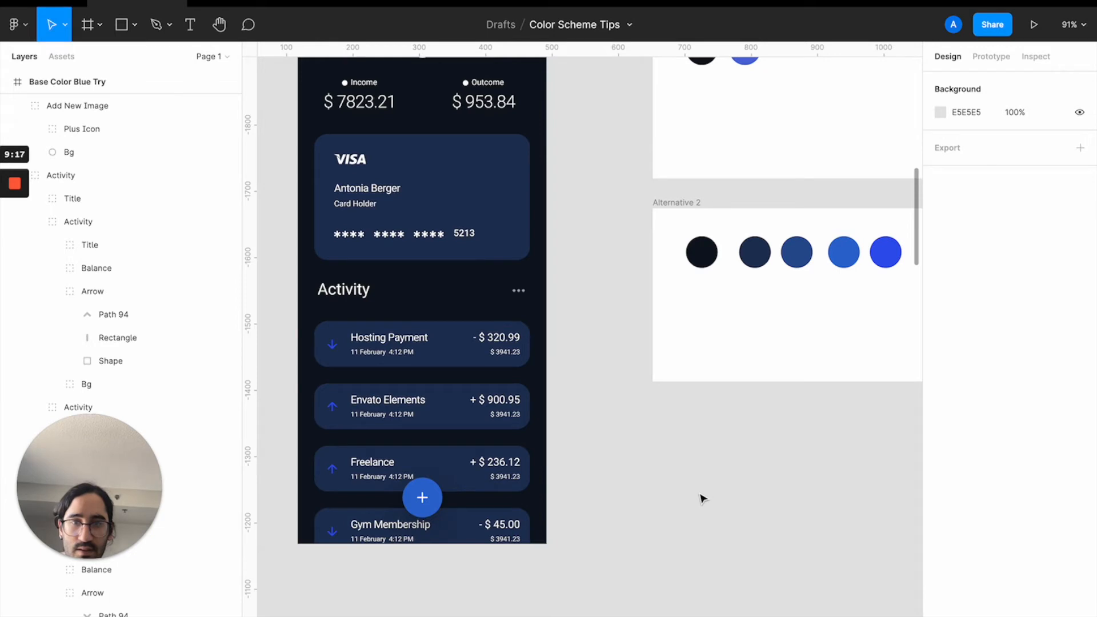
# Recolor the header's More icon with the dark navy 223254 sampled from the Alternative 2 palette.
pyautogui.scroll(3, 519, 492)
pyautogui.hscroll(-2, 520, 493)
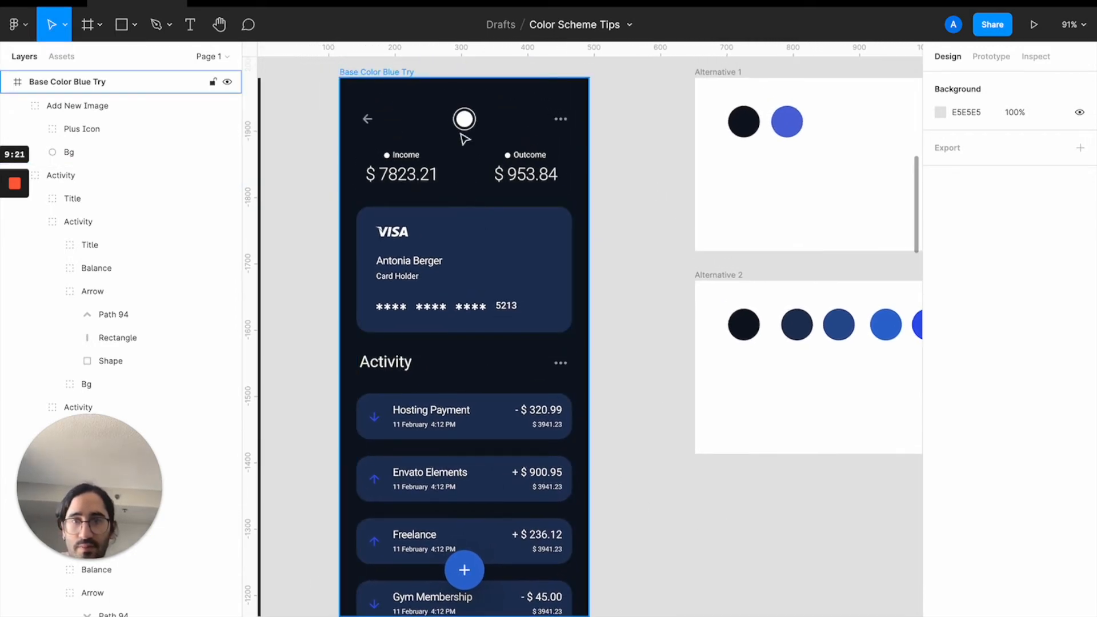
pyautogui.click(563, 120)
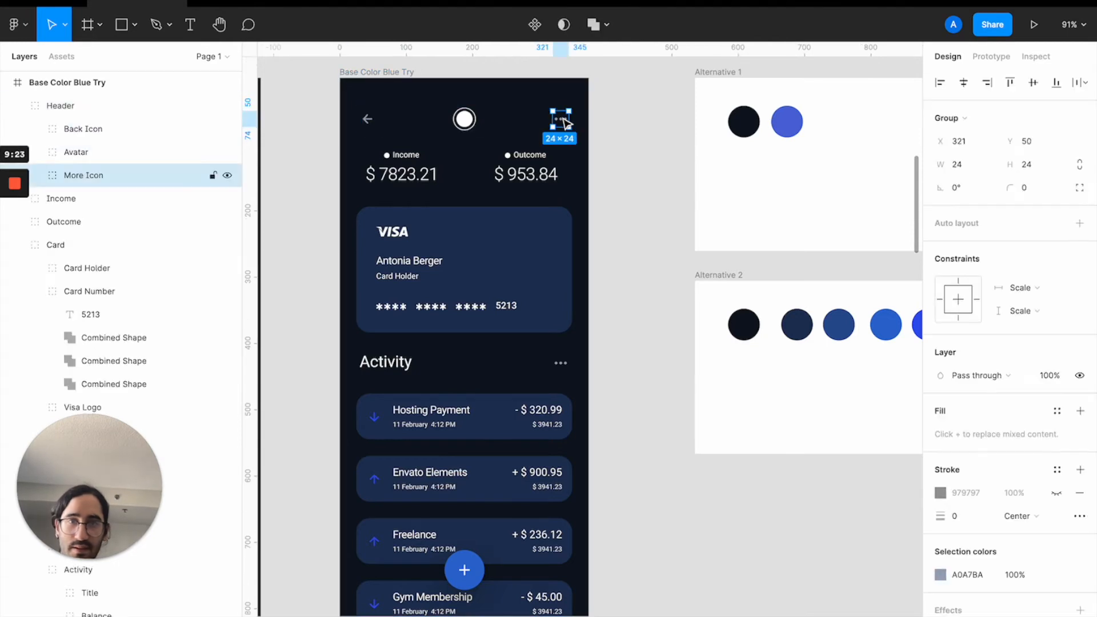
pyautogui.press('i')
pyautogui.click(799, 327)
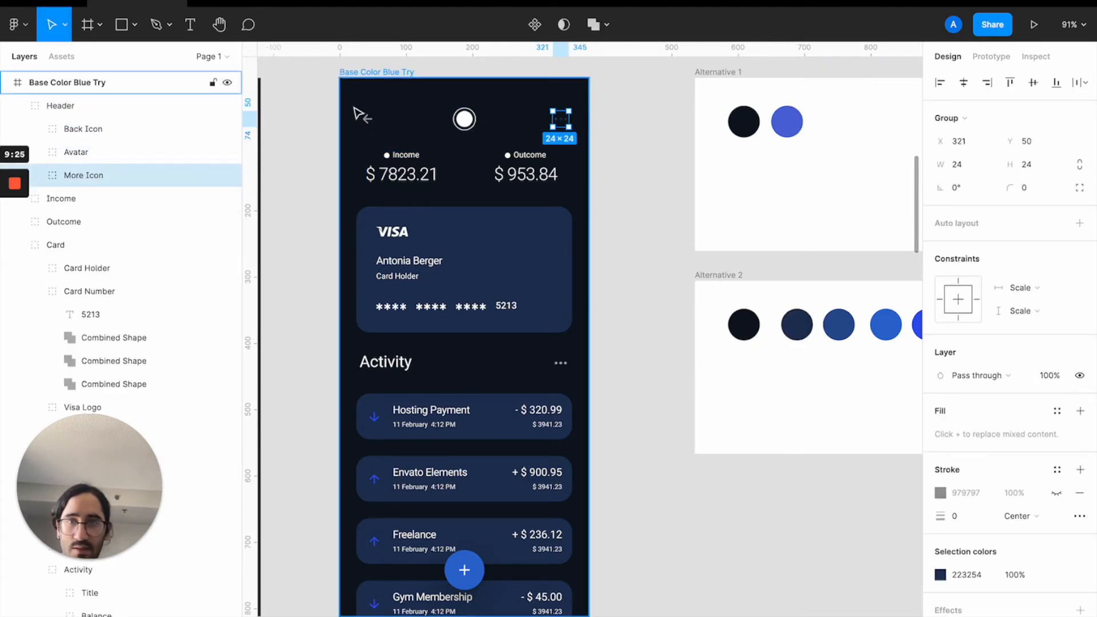
pyautogui.click(368, 120)
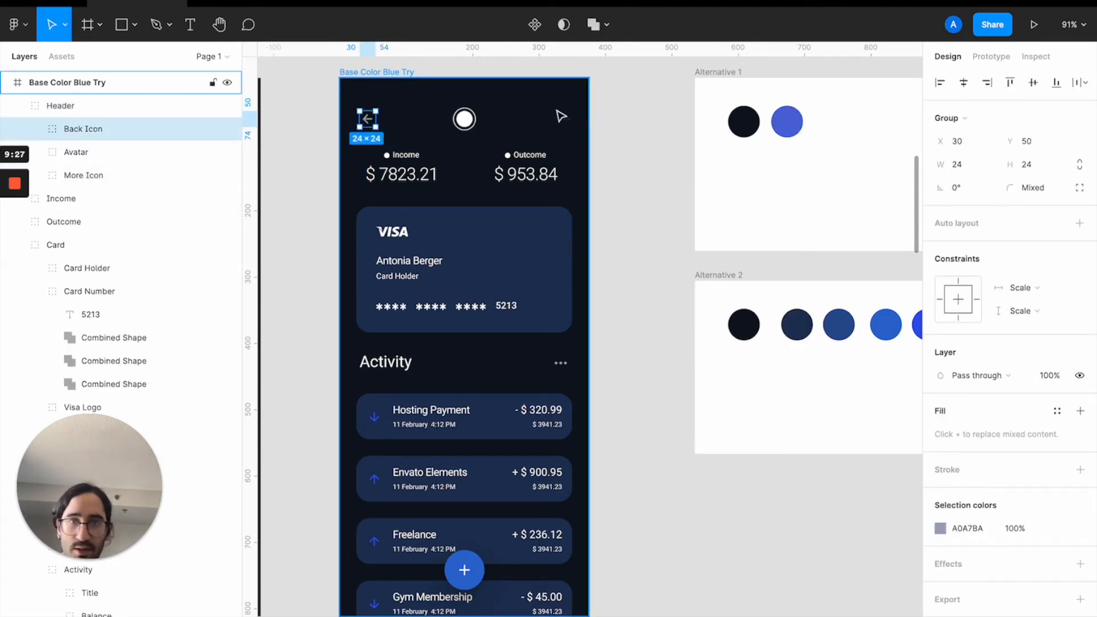
pyautogui.click(561, 115)
pyautogui.doubleClick(565, 112)
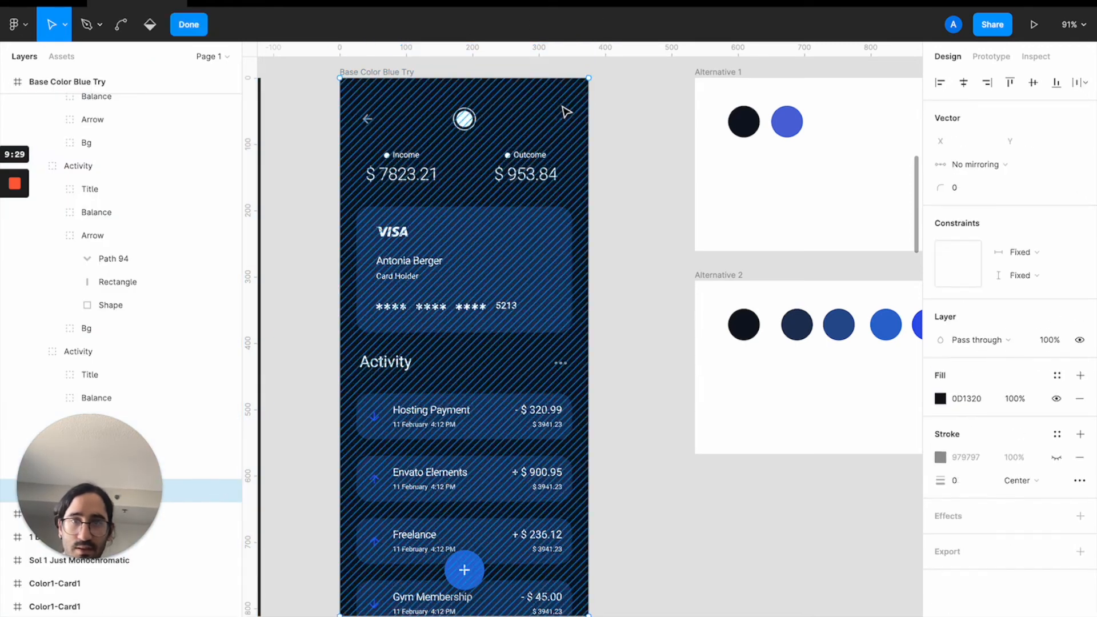
pyautogui.click(200, 31)
# Try Alternative 2's medium blue 3E6ACA on the header's back icon, and replace it with the bright blue 3952E3.
pyautogui.click(362, 118)
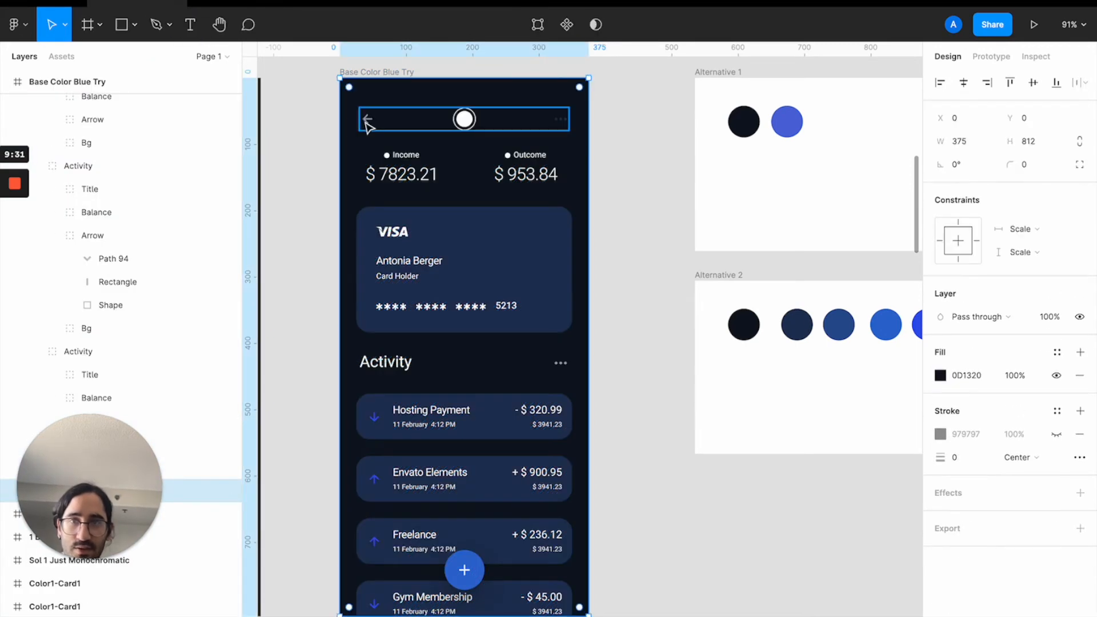
pyautogui.doubleClick(366, 119)
pyautogui.press('i')
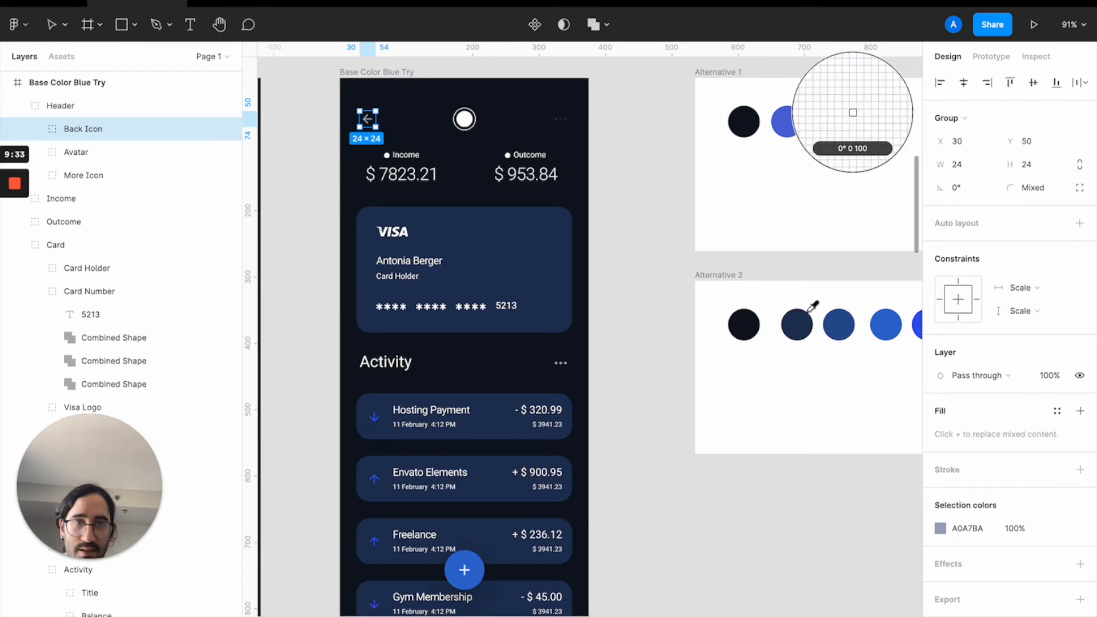
pyautogui.click(892, 322)
pyautogui.hscroll(5, 895, 330)
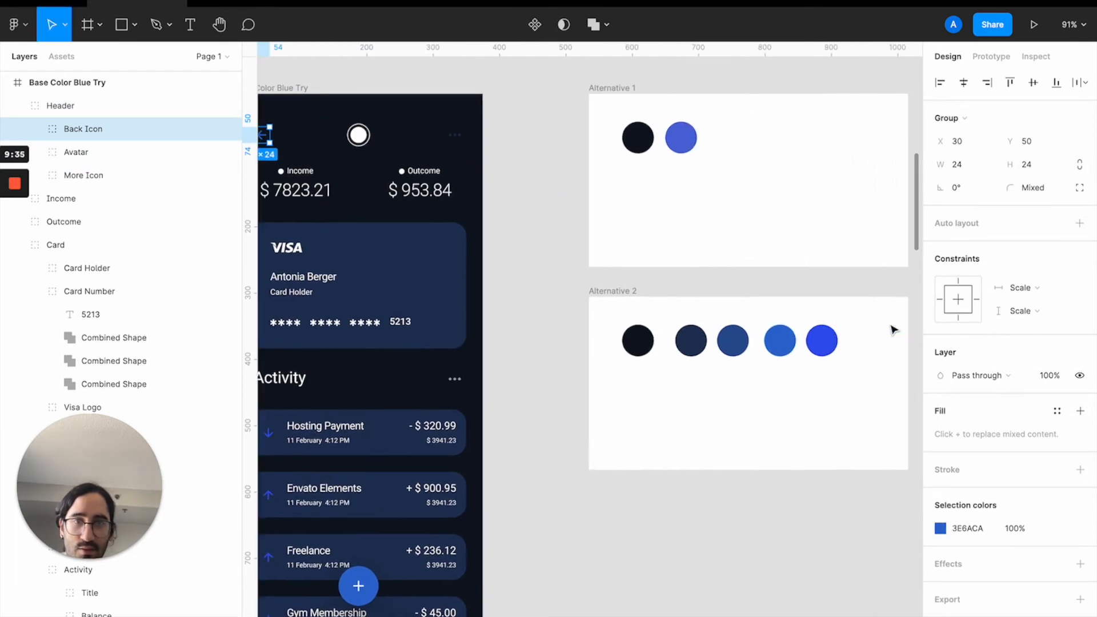
pyautogui.press('i')
pyautogui.click(700, 340)
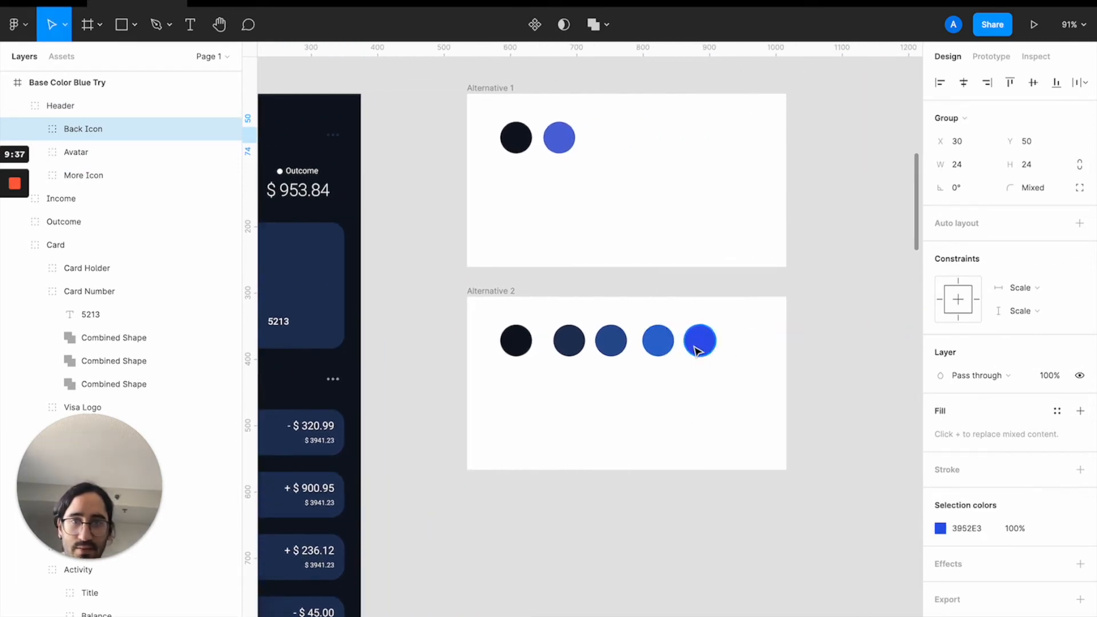
pyautogui.hscroll(-8, 629, 355)
pyautogui.press('Escape')
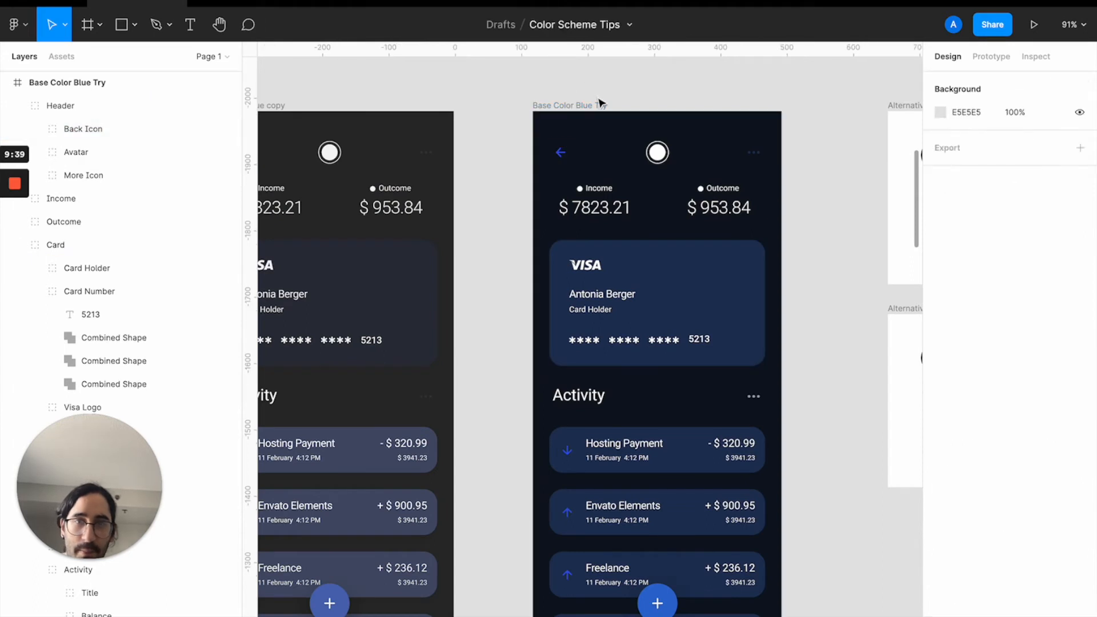
pyautogui.click(660, 154)
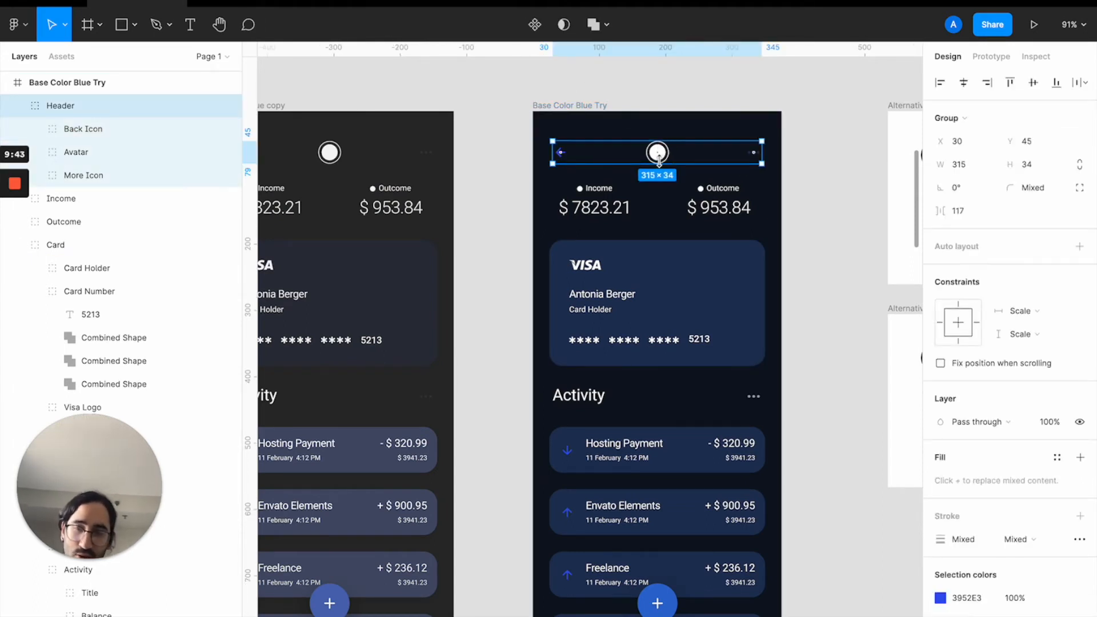
pyautogui.scroll(-10, 821, 240)
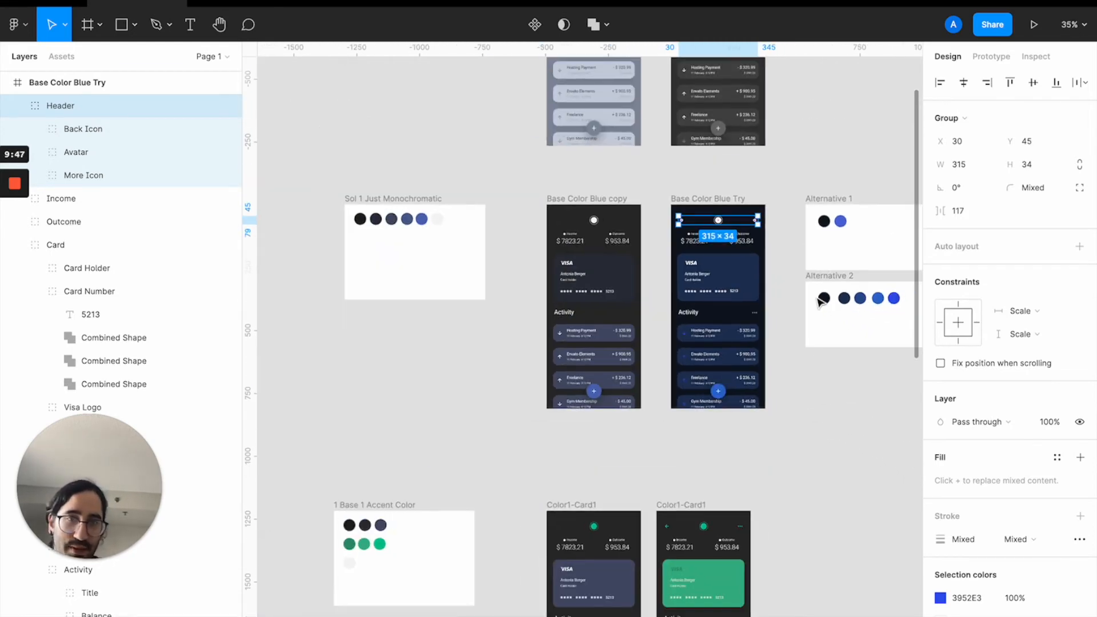
pyautogui.hotkey('shift', '2')
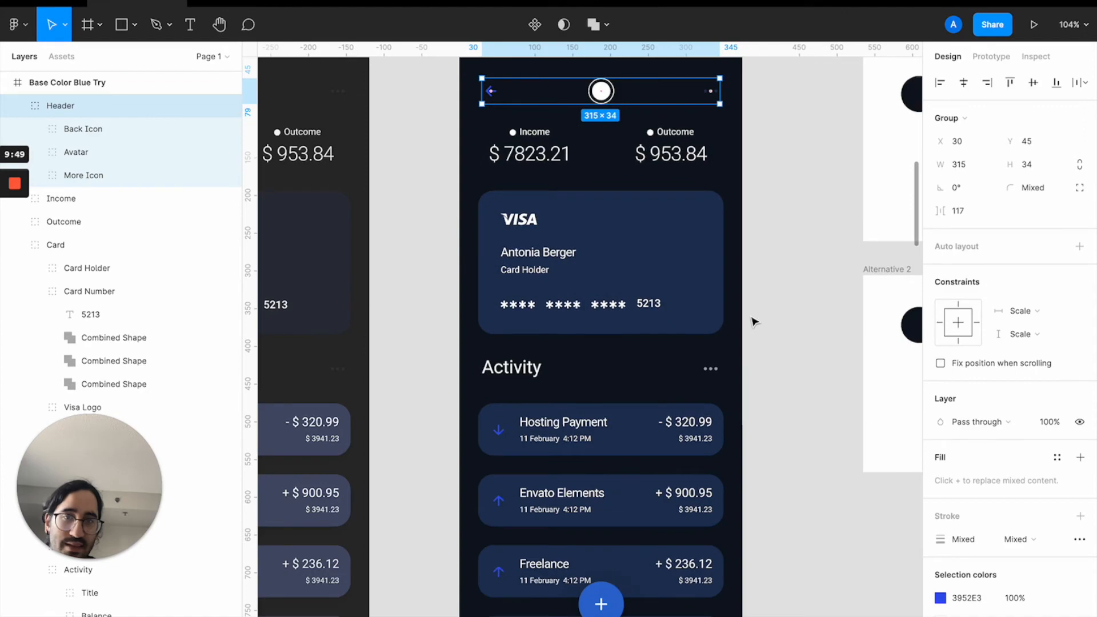
pyautogui.scroll(-6, 753, 322)
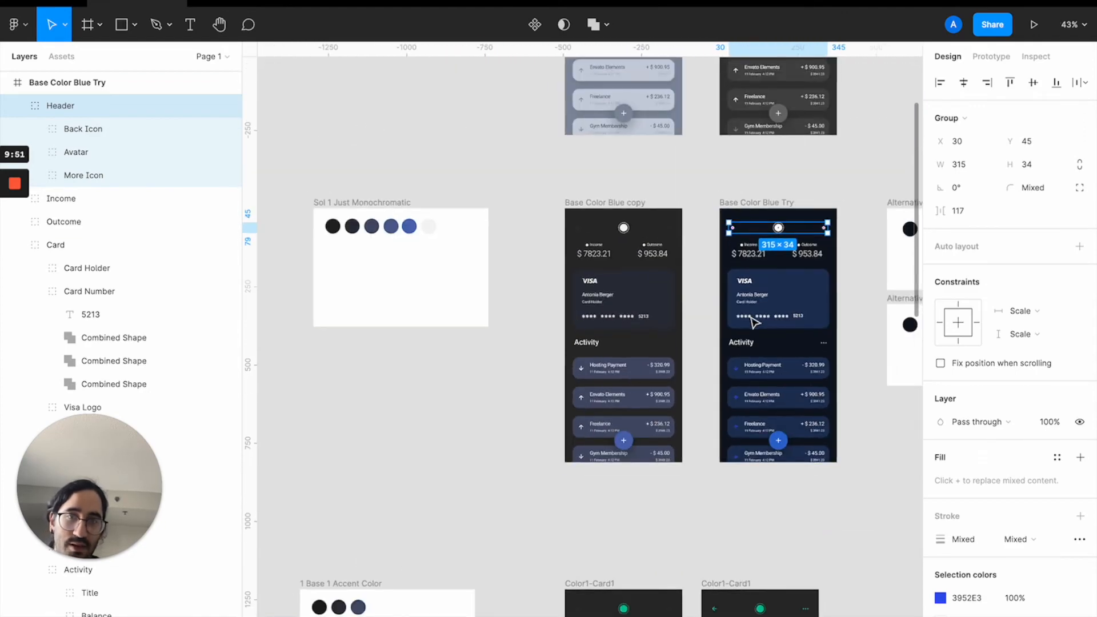
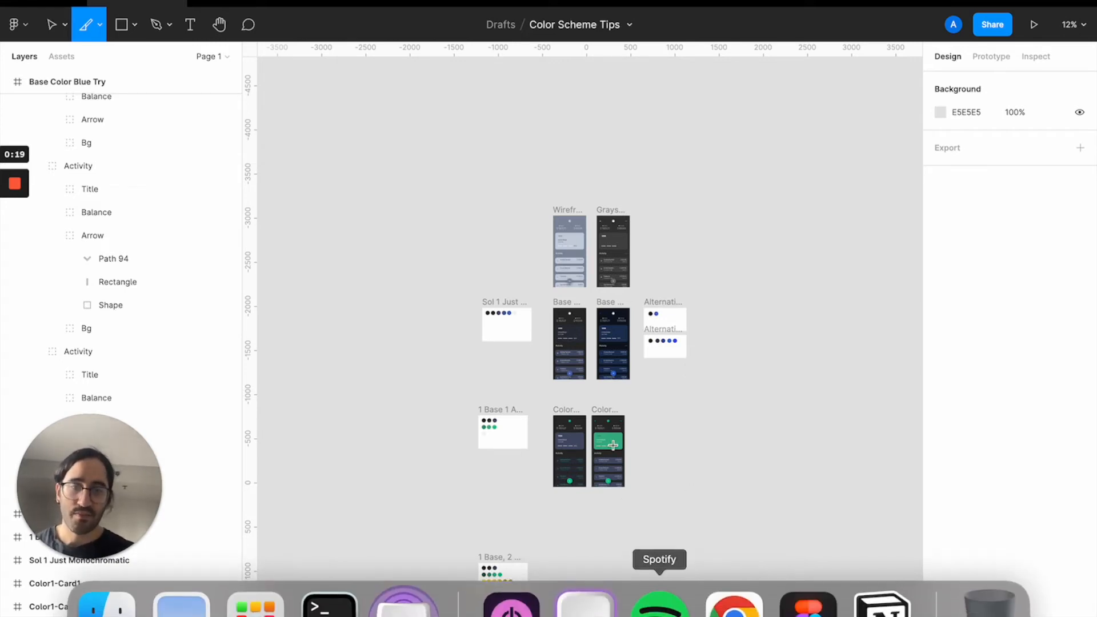
# Duplicate the darkest circle in the Alternative 2 palette and place the copy directly below the original.
pyautogui.scroll(2, 613, 400)
pyautogui.scroll(5, 616, 366)
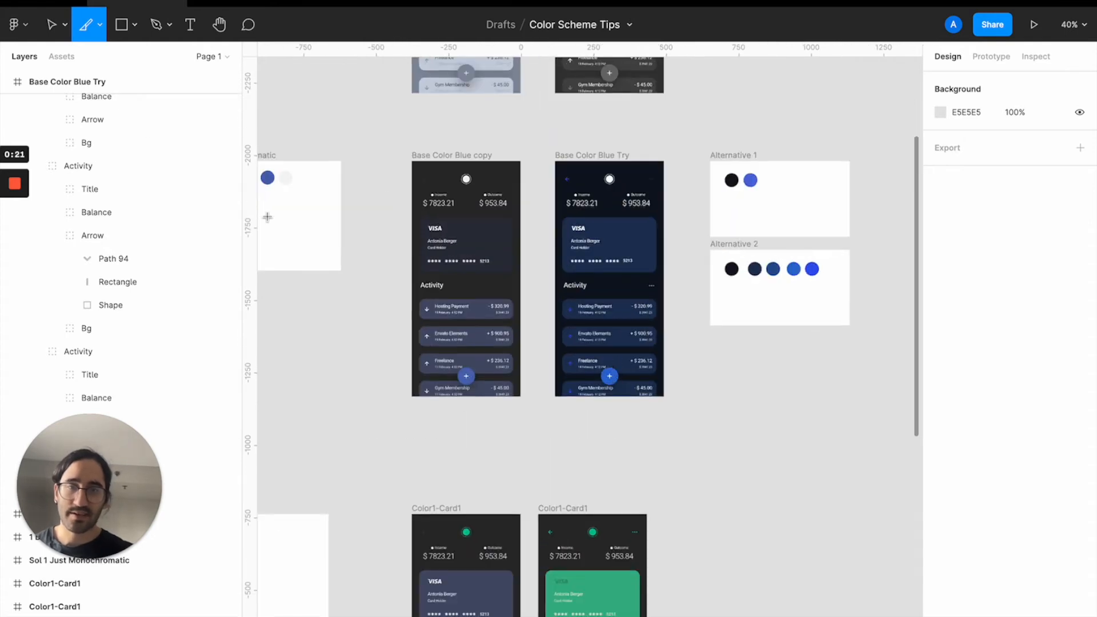
pyautogui.press('v')
pyautogui.scroll(10, 791, 296)
pyautogui.click(545, 269)
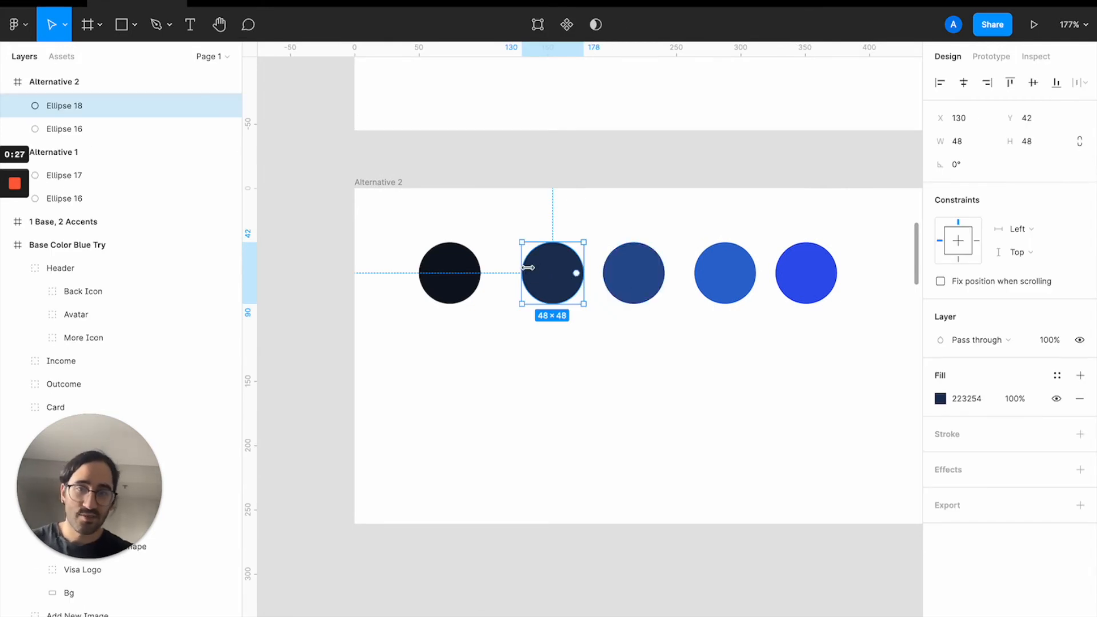
pyautogui.click(451, 279)
pyautogui.moveTo(456, 279); pyautogui.dragTo(450, 367)
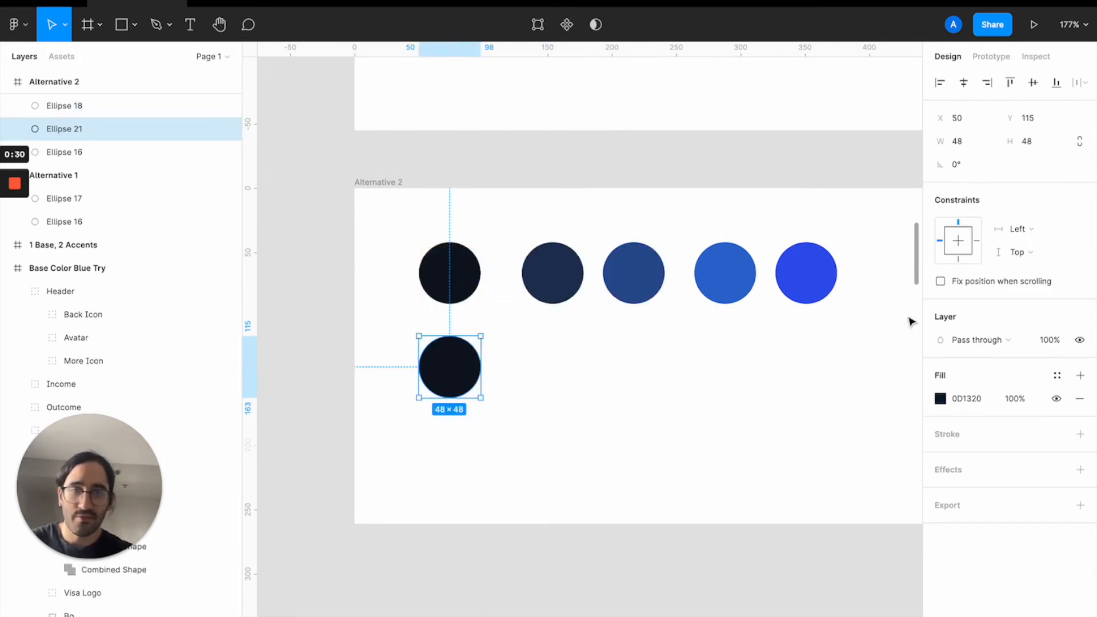
# Try different shades for the duplicated circle's fill, moving from a near-black tone to a brighter, more saturated one.
pyautogui.click(940, 399)
pyautogui.moveTo(866, 497); pyautogui.dragTo(766, 500)
pyautogui.moveTo(782, 457); pyautogui.dragTo(906, 293)
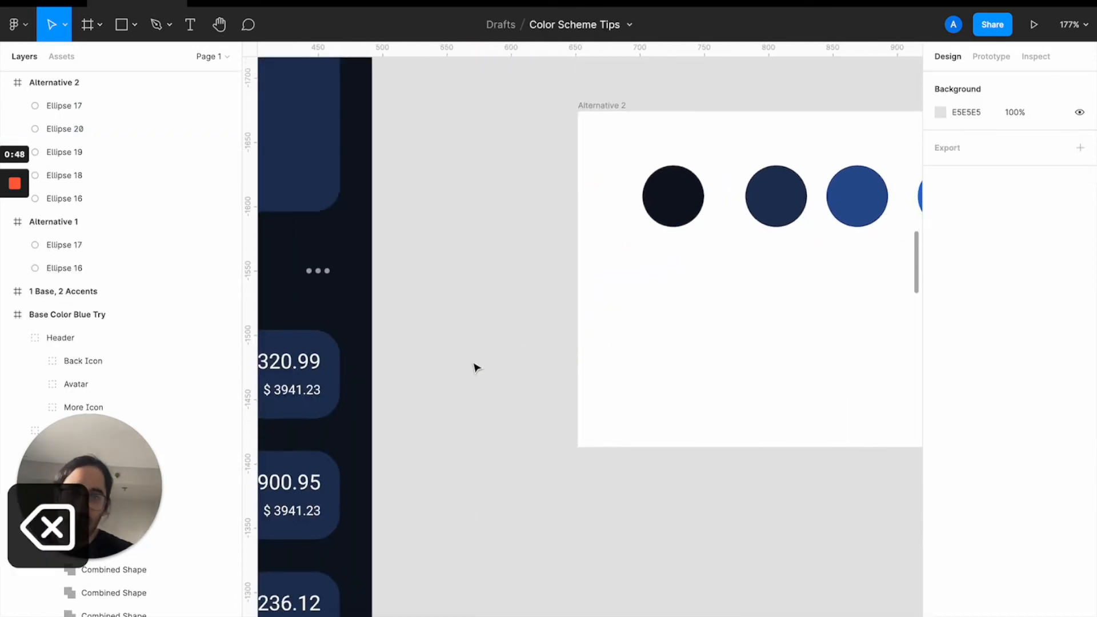
# Switch to the Canva color wheel in Google Chrome and view the Analogous, Complementary and Triadic color combinations for #5419c1.
pyautogui.scroll(-3, 472, 367)
pyautogui.moveTo(735, 600)
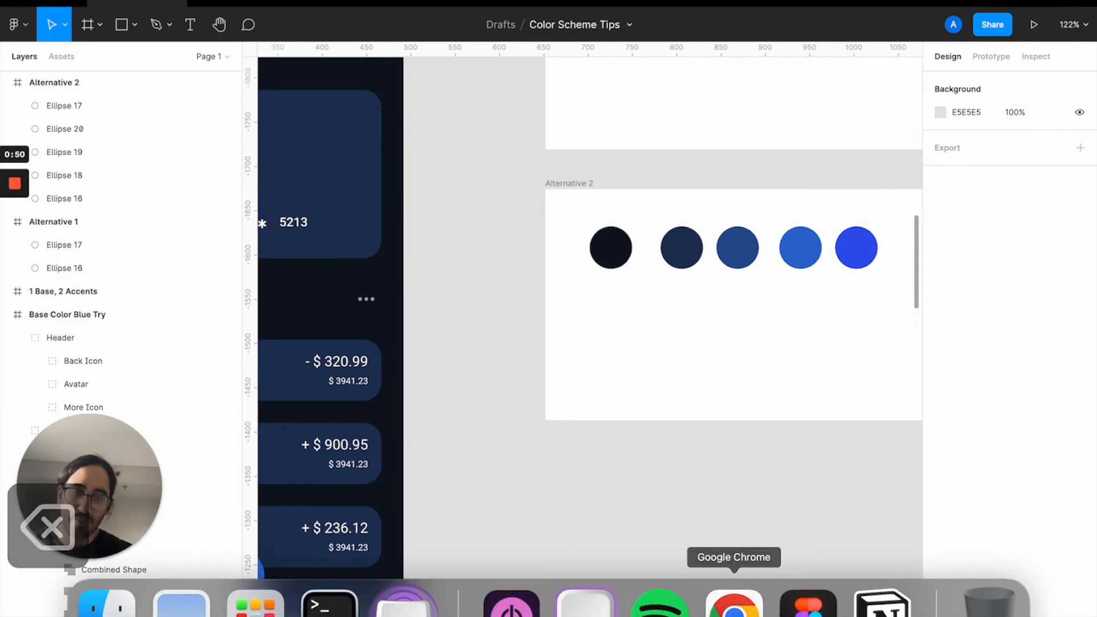
pyautogui.click(734, 602)
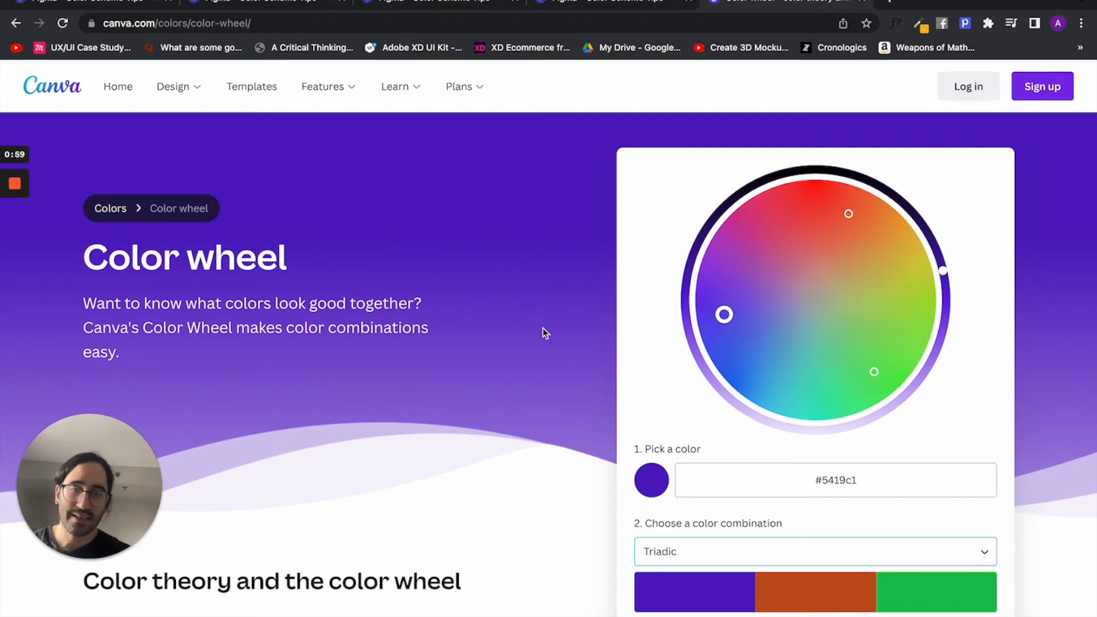
pyautogui.click(736, 555)
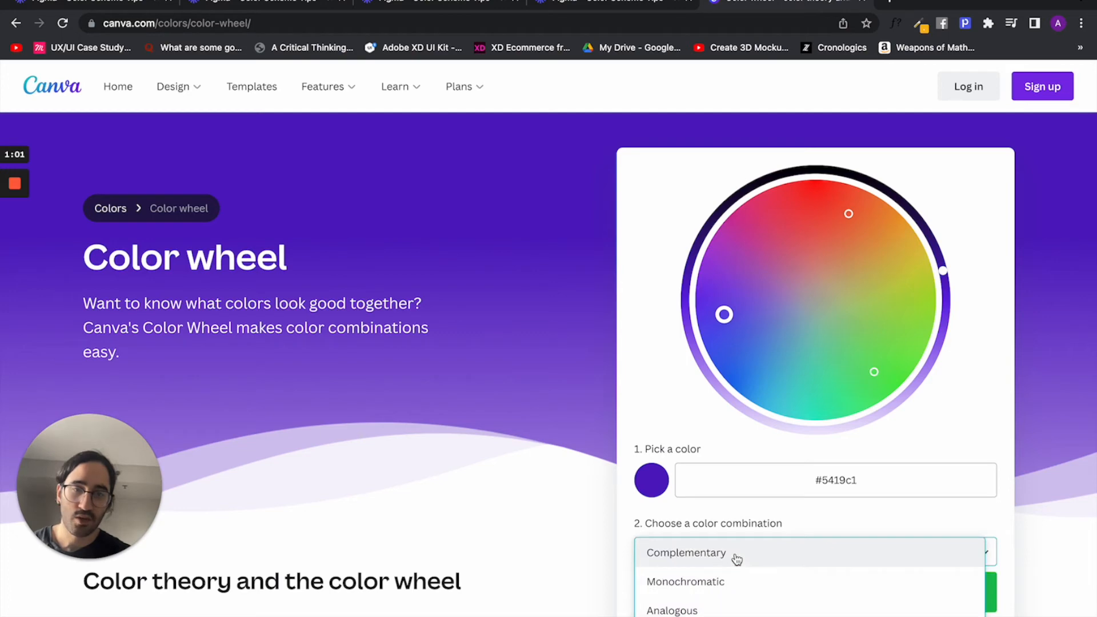
pyautogui.click(721, 605)
pyautogui.click(739, 559)
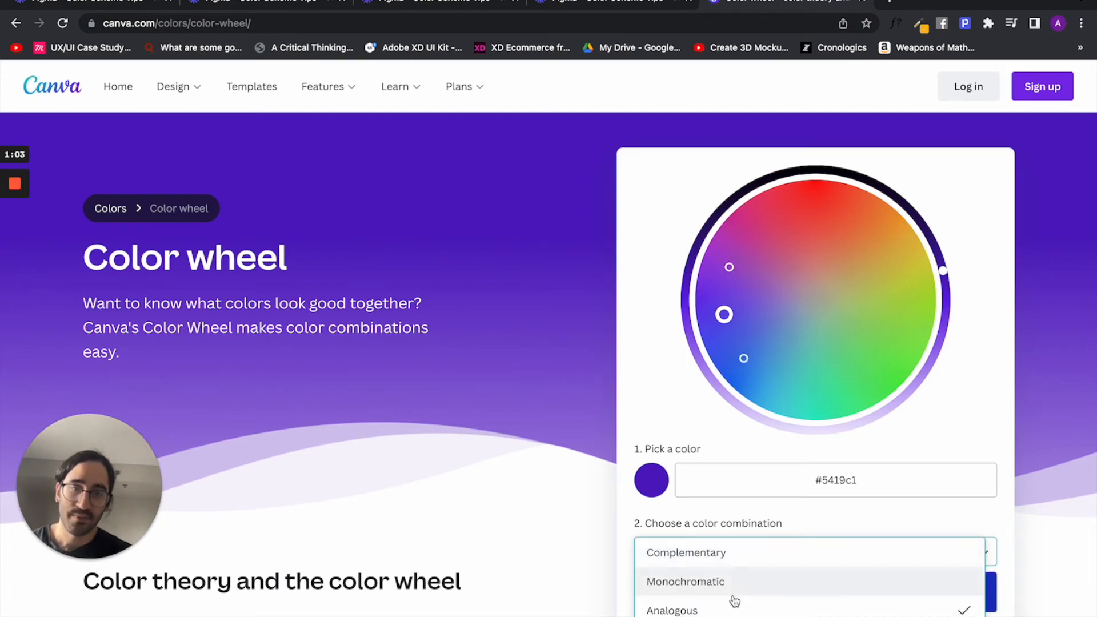
pyautogui.scroll(-1, 810, 583)
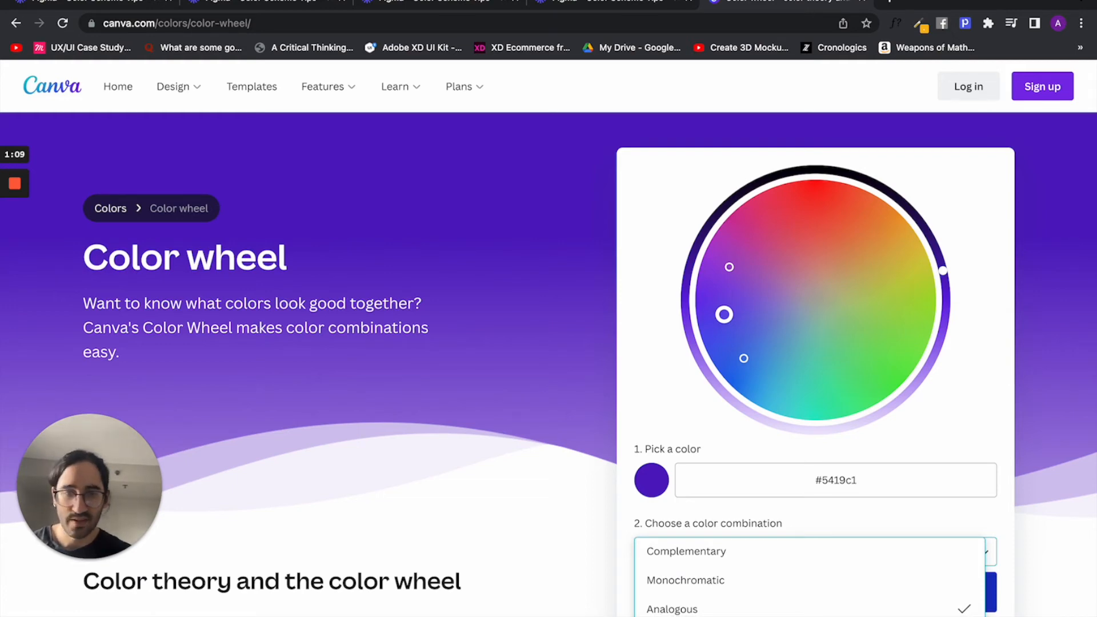
pyautogui.click(707, 563)
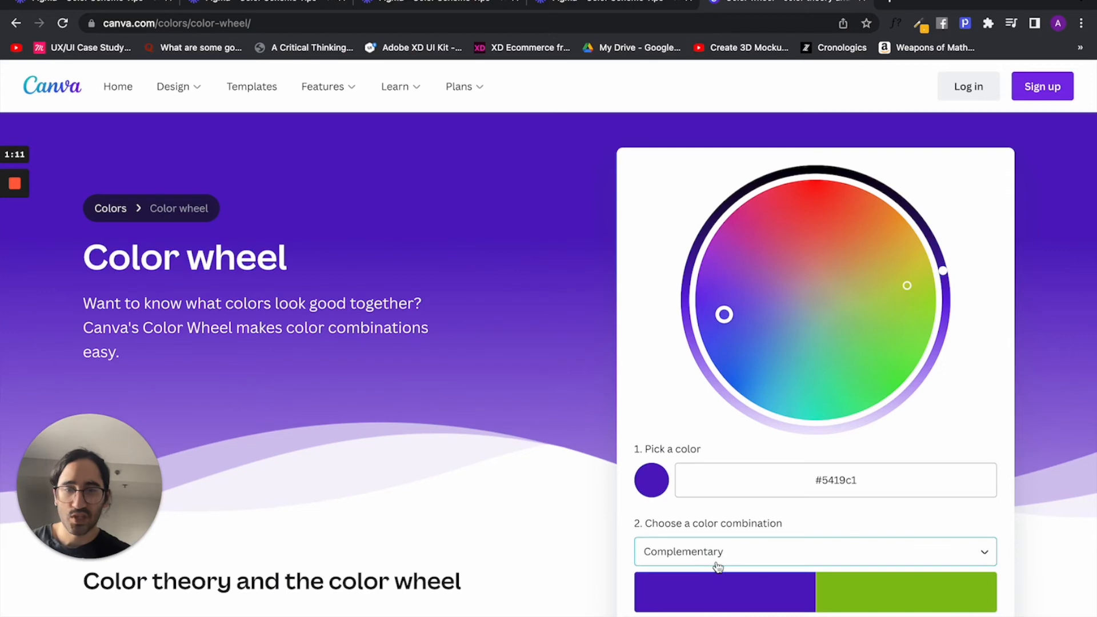
pyautogui.click(719, 561)
pyautogui.click(685, 616)
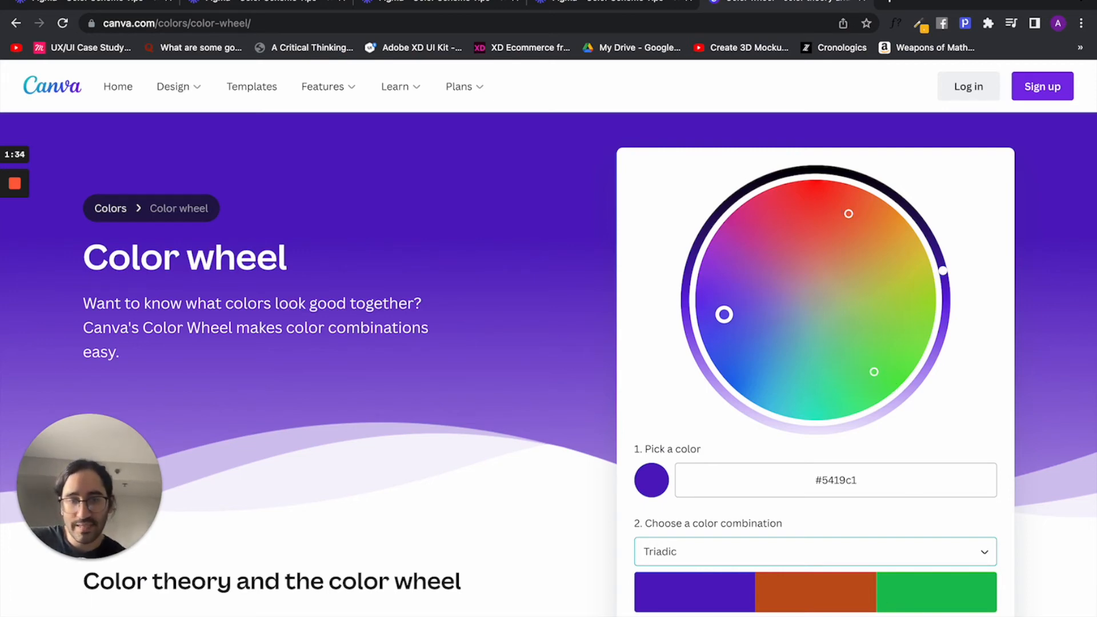
# Switch to Figma and place a duplicate of the Base Color Blue Try screen to the right of the two Color1-Card1 screens.
pyautogui.click(808, 603)
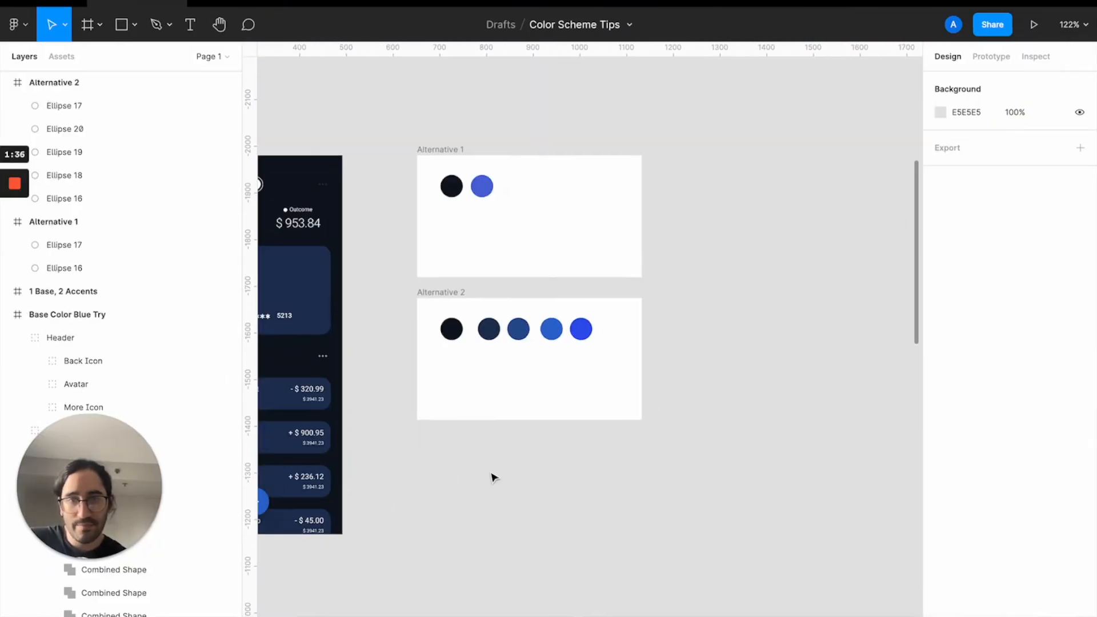
pyautogui.scroll(-2, 492, 478)
pyautogui.scroll(-10, 492, 477)
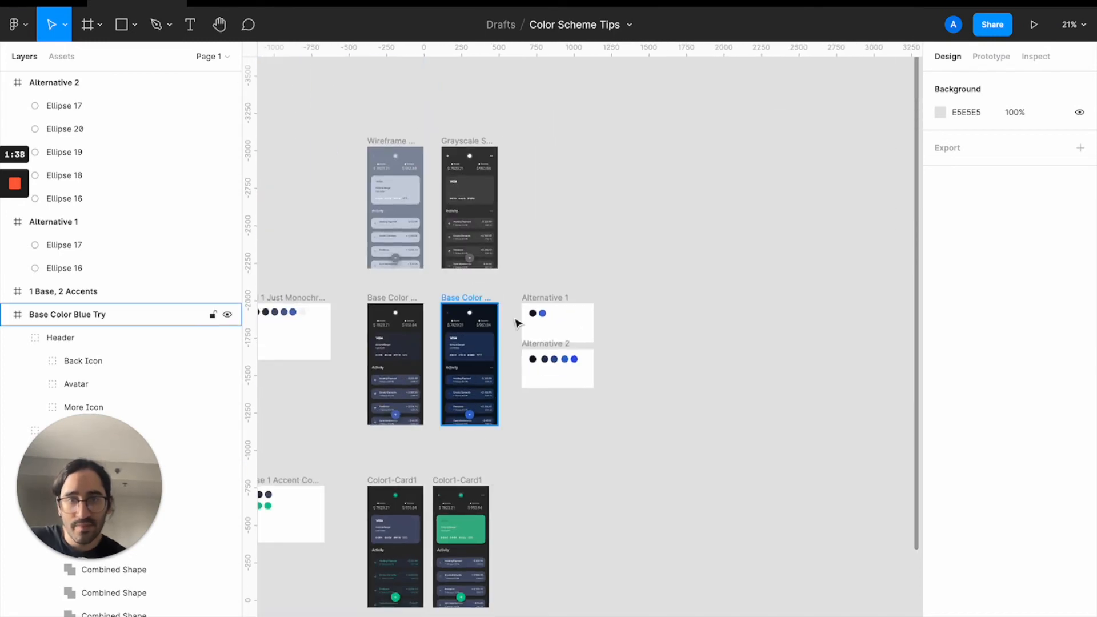
pyautogui.click(539, 299)
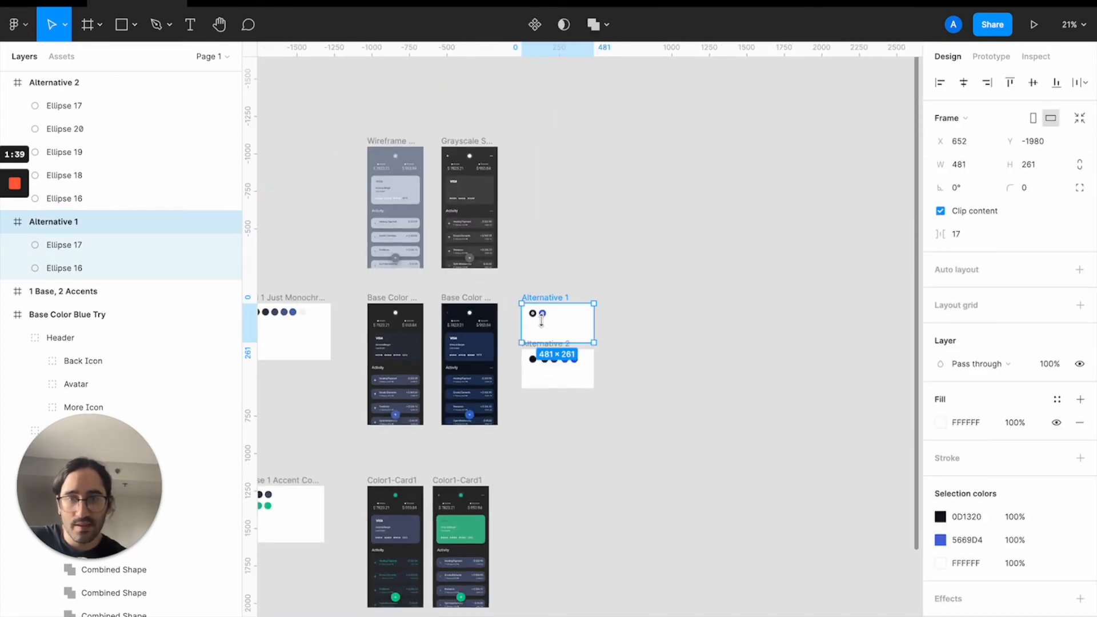
pyautogui.click(471, 299)
pyautogui.moveTo(471, 297); pyautogui.dragTo(570, 476)
# Rename the duplicated screen as Base Color With Green.
pyautogui.write('Base Color With Hr')
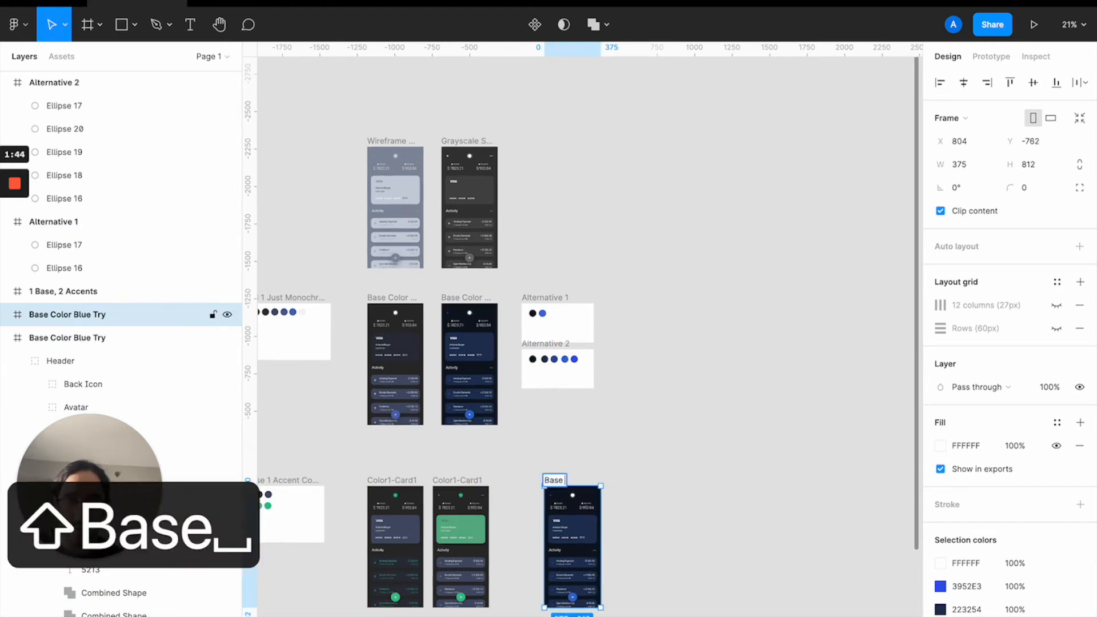
pyautogui.press('BackSpace')
pyautogui.press('BackSpace')
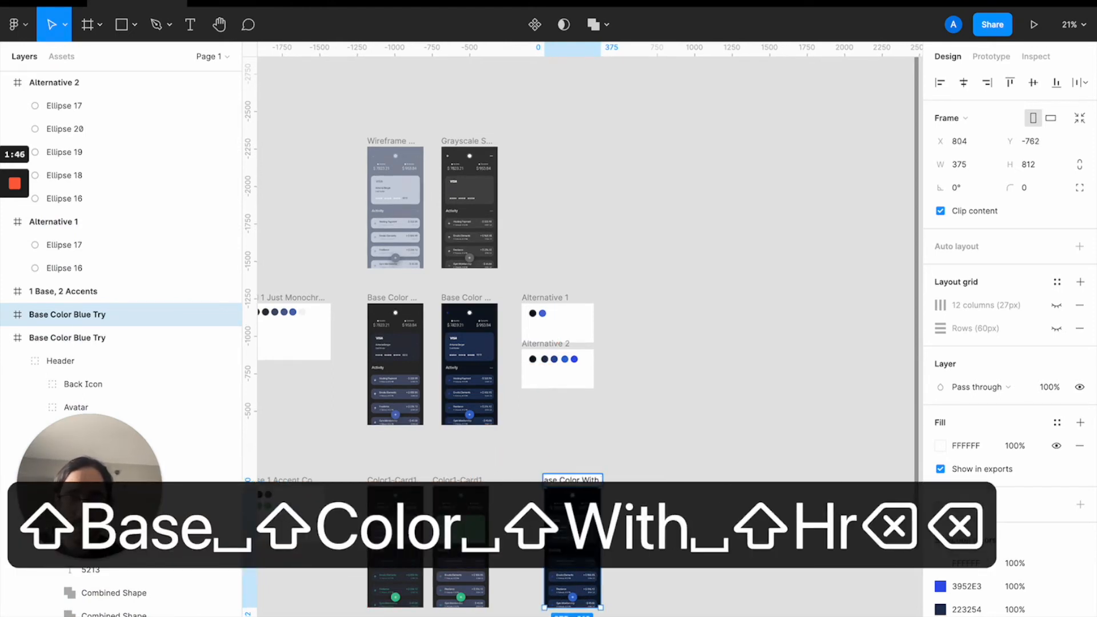
pyautogui.write('Green')
pyautogui.press('Return')
pyautogui.click(807, 505)
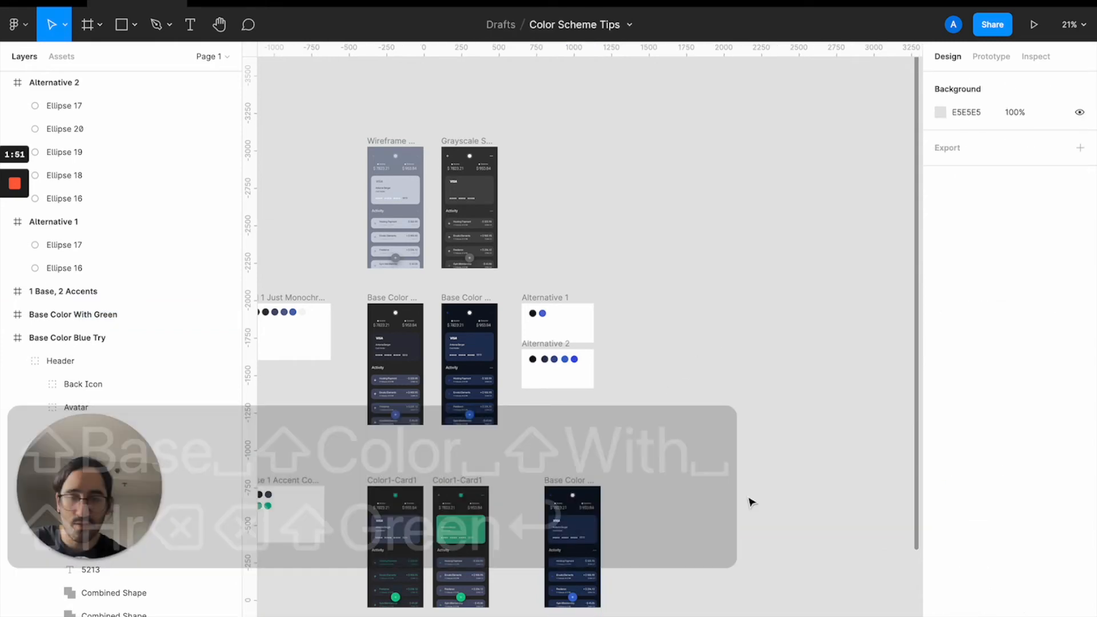
# Recolor the card's background in the Base Color With Green screen with the green 32B174, at hue 151.
pyautogui.scroll(10, 752, 502)
pyautogui.hscroll(-10, 582, 527)
pyautogui.scroll(-4, 582, 527)
pyautogui.scroll(-3, 581, 527)
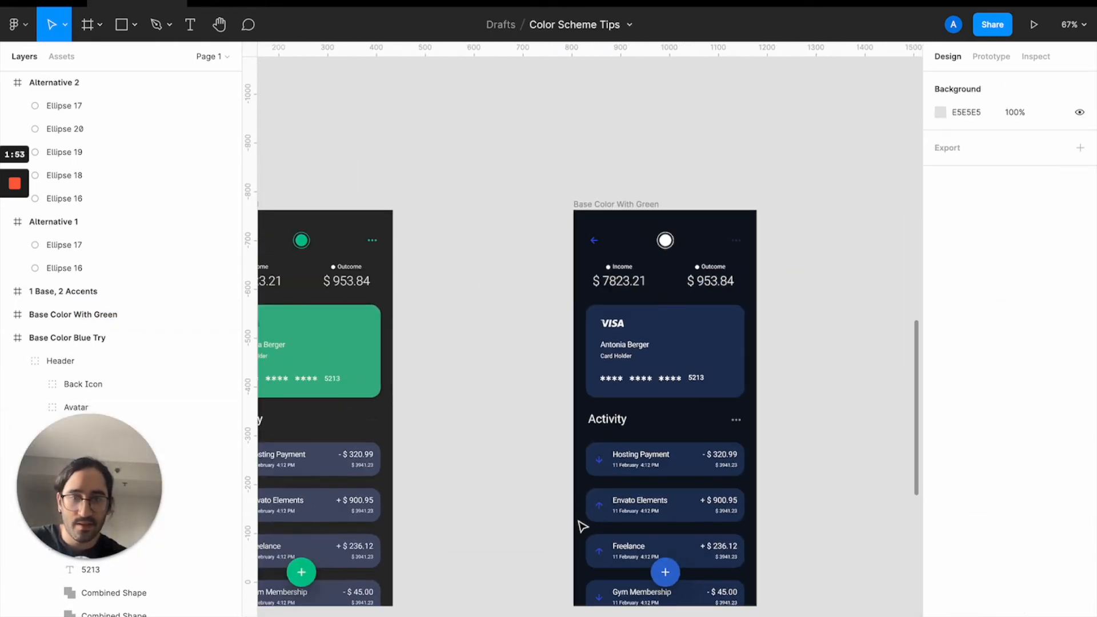
pyautogui.hscroll(2, 580, 521)
pyautogui.hscroll(5, 591, 383)
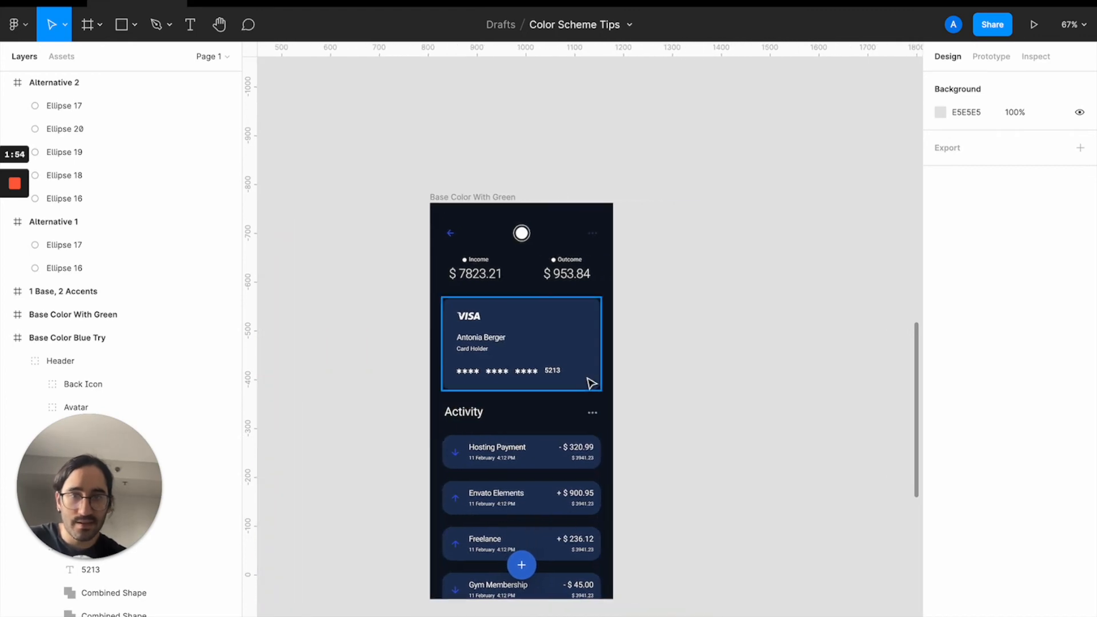
pyautogui.doubleClick(566, 332)
pyautogui.scroll(3, 766, 357)
pyautogui.hscroll(-1, 766, 358)
pyautogui.scroll(2, 766, 357)
pyautogui.hscroll(-2, 766, 357)
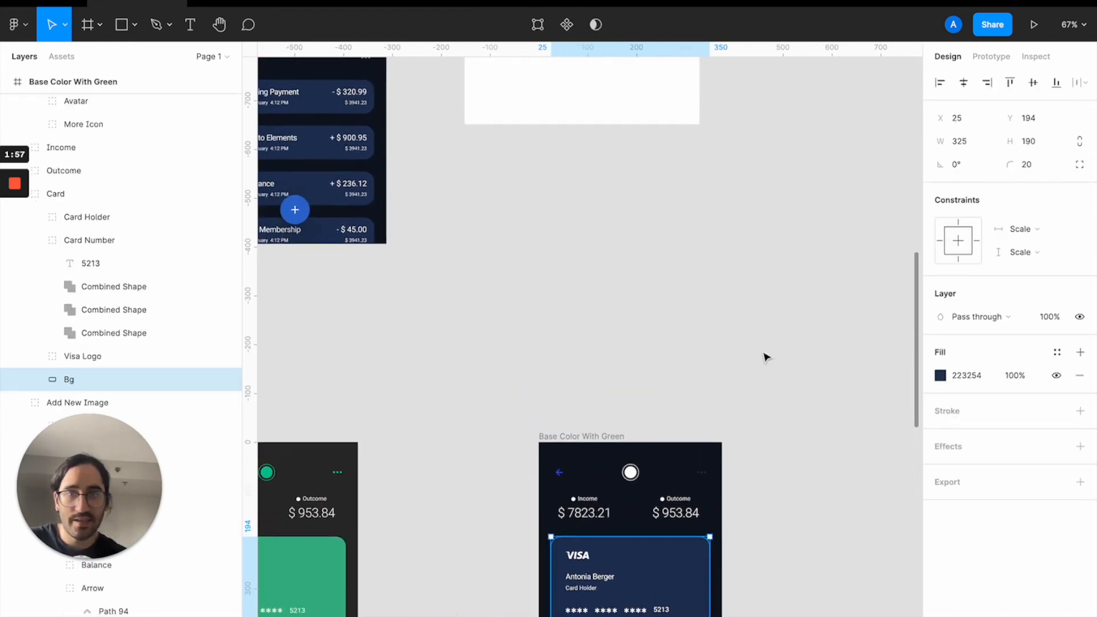
pyautogui.scroll(-6, 766, 357)
pyautogui.hscroll(3, 766, 357)
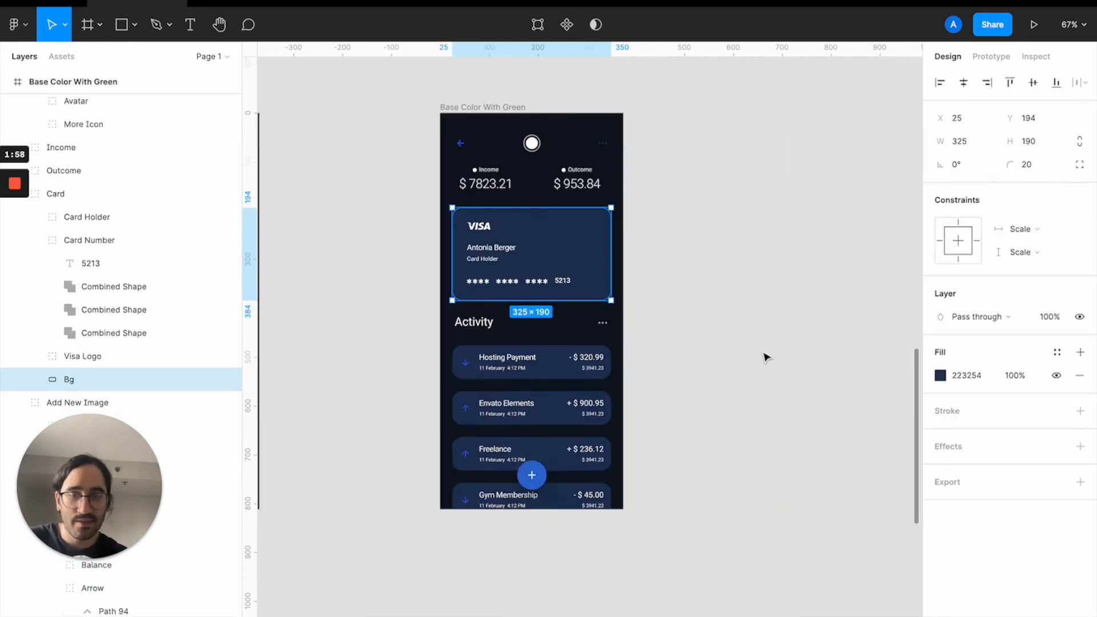
pyautogui.click(941, 377)
pyautogui.moveTo(862, 495); pyautogui.dragTo(833, 497)
pyautogui.moveTo(853, 418); pyautogui.dragTo(876, 364)
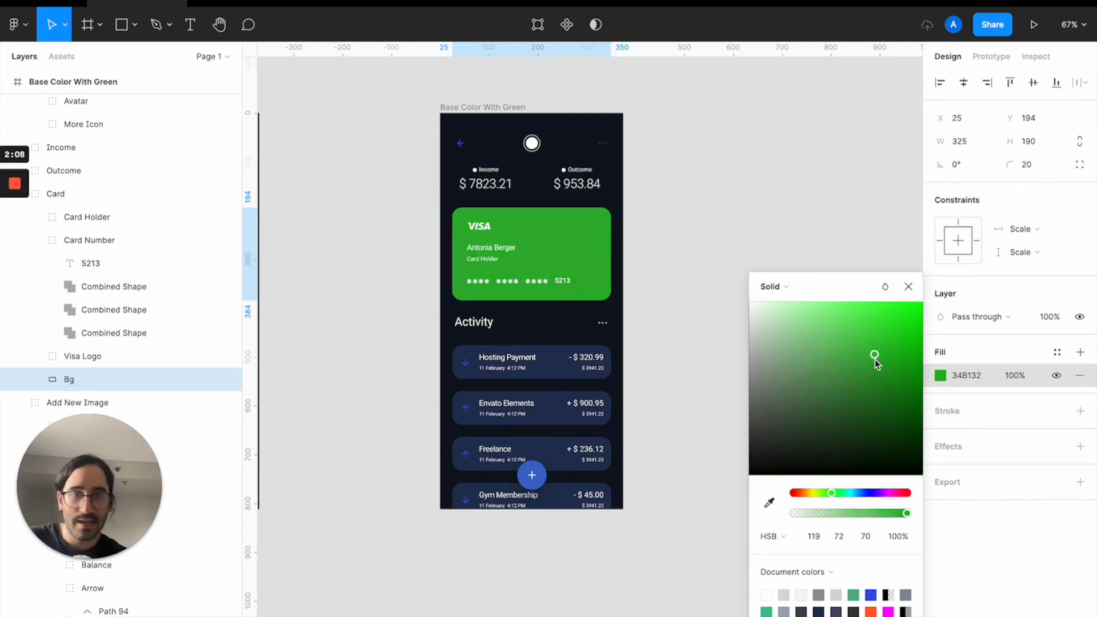
pyautogui.moveTo(833, 495); pyautogui.dragTo(845, 491)
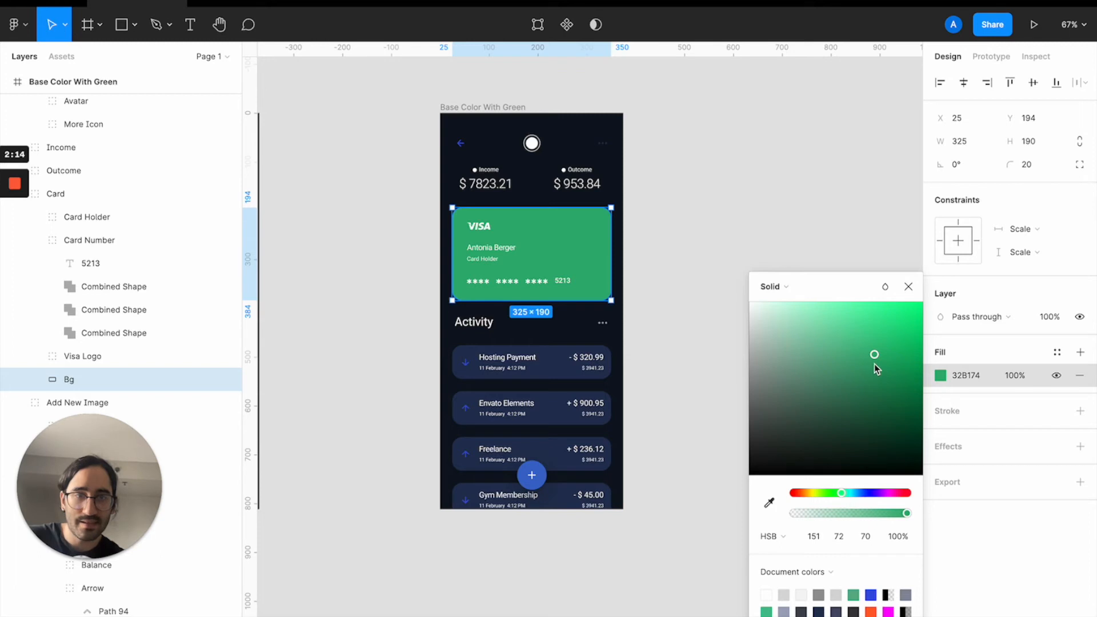
# Try lighter and darker versions of the card's green fill, ending at saturation 70 and brightness 63.
pyautogui.moveTo(875, 355)
pyautogui.mouseDown()
pyautogui.moveTo(872, 343)
pyautogui.moveTo(859, 345)
pyautogui.moveTo(870, 336)
pyautogui.mouseUp()
pyautogui.click(868, 536)
pyautogui.hotkey('shift', 'Down')
pyautogui.hotkey('shift', 'Down')
pyautogui.hotkey('shift', 'Up')
pyautogui.hotkey('shift', 'Up')
pyautogui.hotkey('shift', 'Up')
pyautogui.hotkey('shift', 'Down')
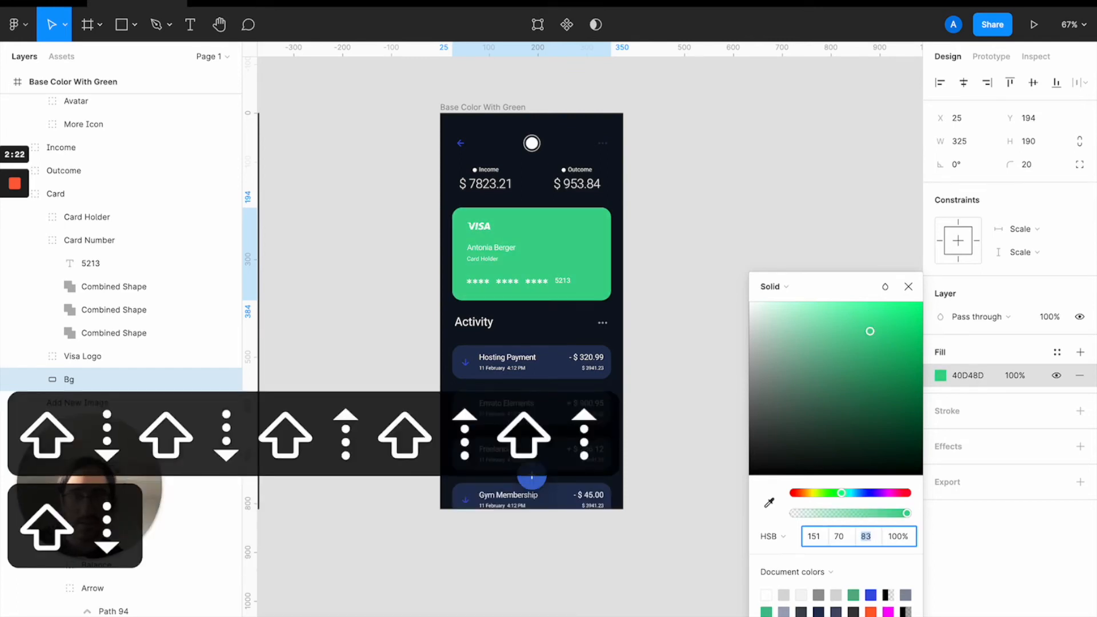
pyautogui.hotkey('shift', 'Down')
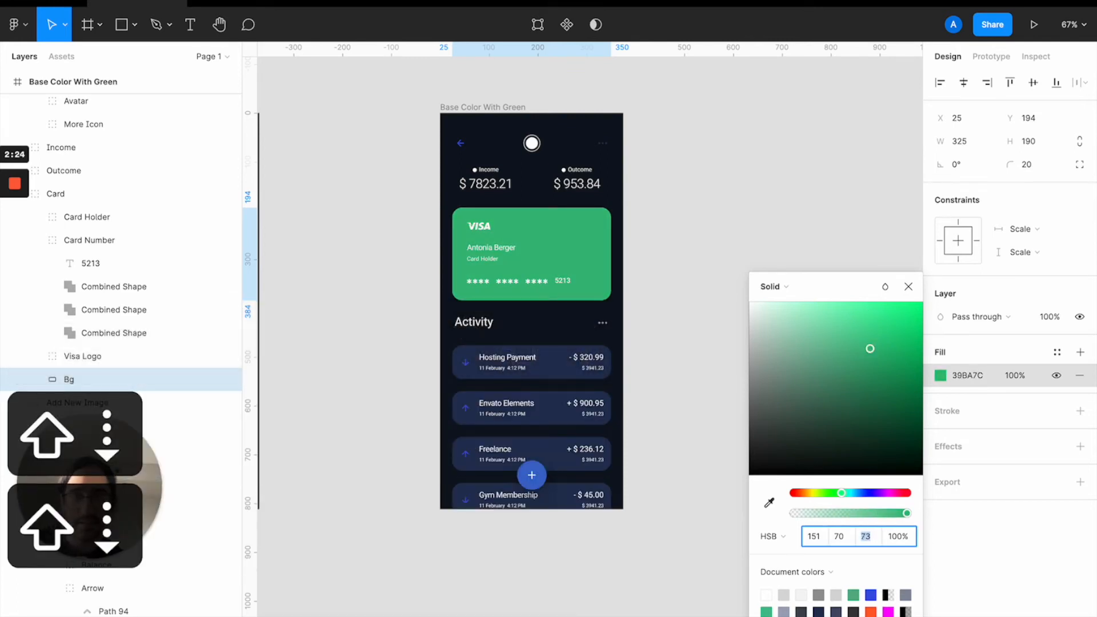
pyautogui.hotkey('shift', 'Down')
# Try a softer green for the card's fill with saturation 50 and brightness 73.
pyautogui.click(839, 536)
pyautogui.hotkey('shift', 'Down')
pyautogui.hotkey('shift', 'Down')
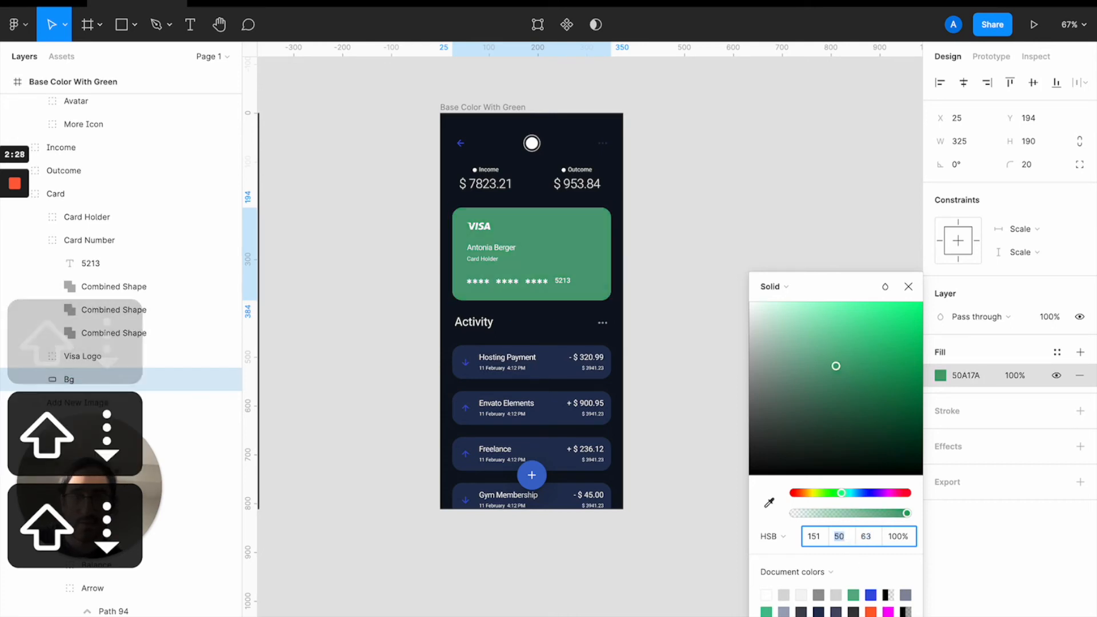
pyautogui.click(878, 541)
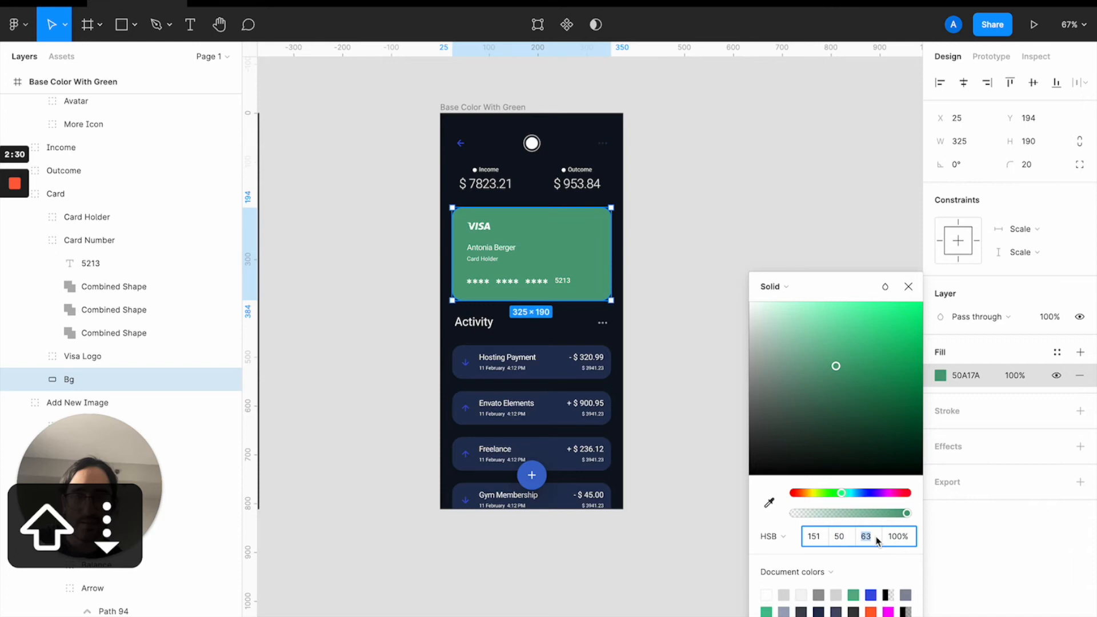
pyautogui.hotkey('shift', 'Up')
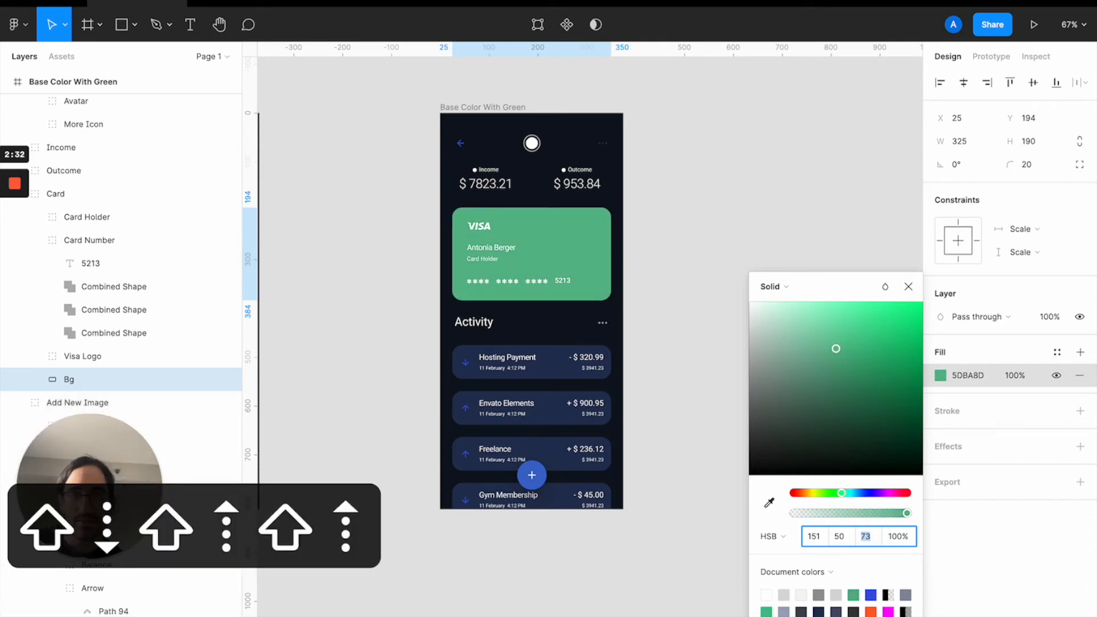
pyautogui.click(677, 240)
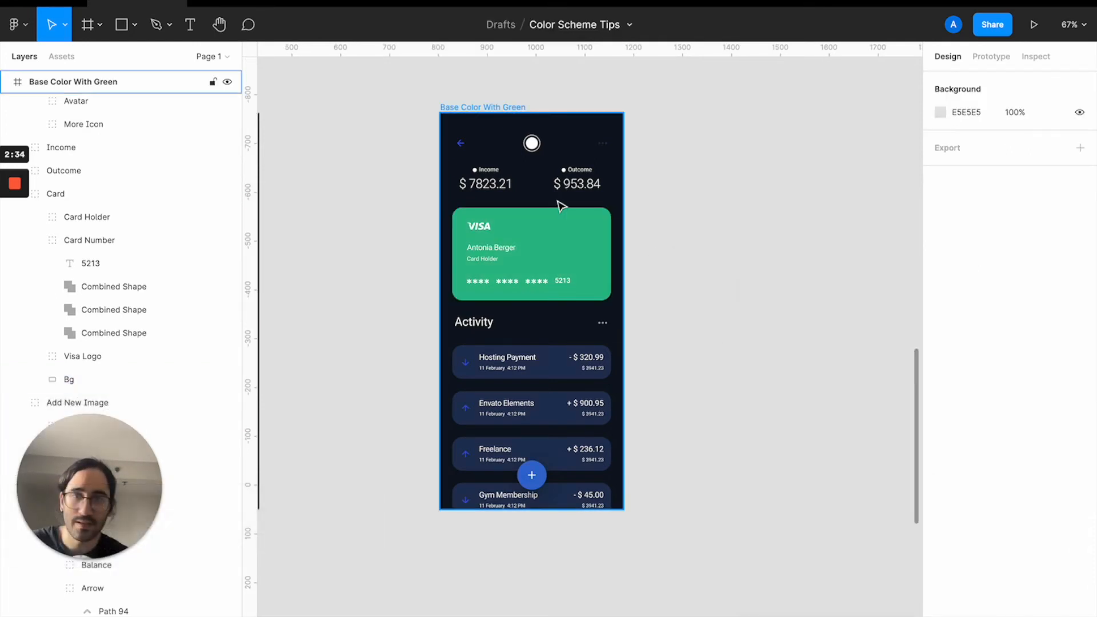
# Adjust the card's green to the brighter shade 61CB98, with hue 151, saturation 52 and brightness 80.
pyautogui.click(567, 234)
pyautogui.click(941, 575)
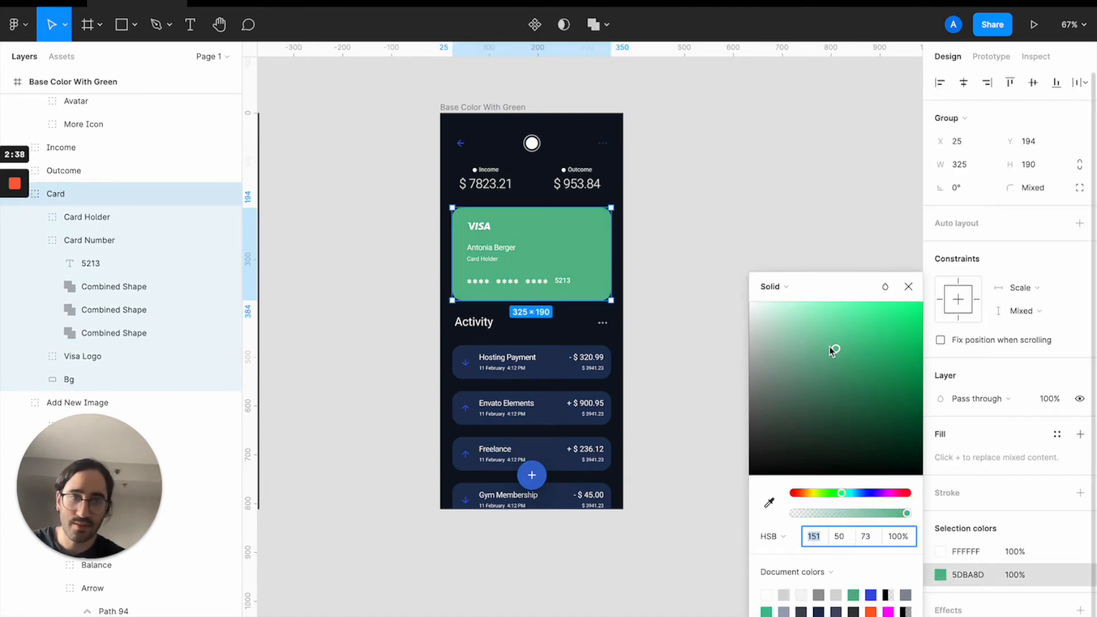
pyautogui.moveTo(831, 350)
pyautogui.mouseDown()
pyautogui.moveTo(862, 341)
pyautogui.moveTo(864, 285)
pyautogui.moveTo(852, 325)
pyautogui.moveTo(832, 345)
pyautogui.moveTo(840, 341)
pyautogui.mouseUp()
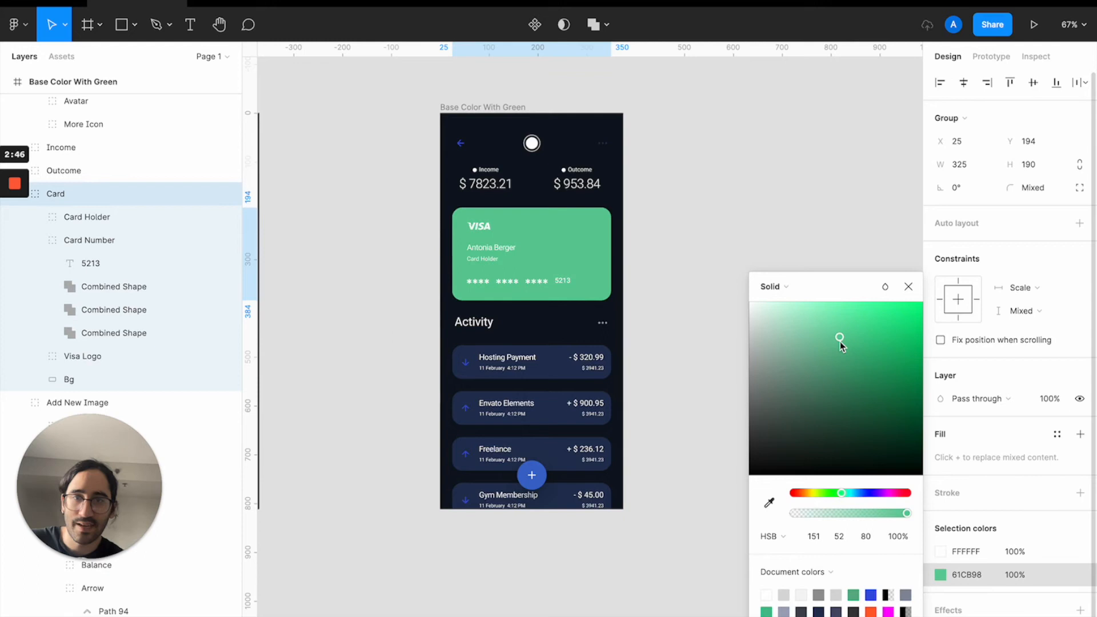
pyautogui.click(701, 203)
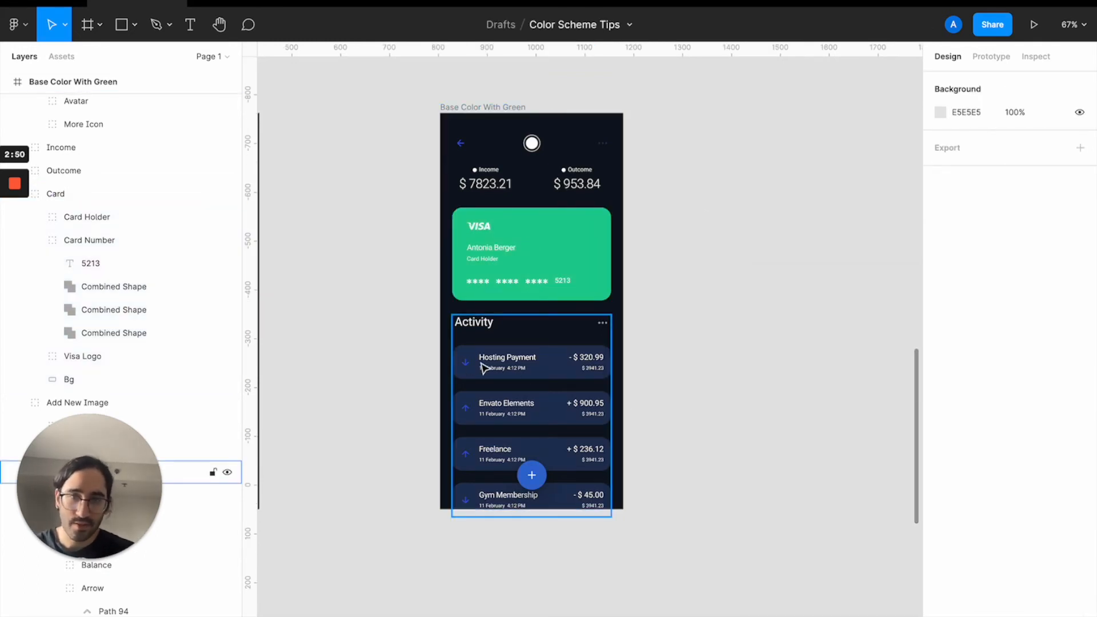
# Recolor the Hosting Payment row's arrow with the green 61CB98 sampled from the card.
pyautogui.click(467, 367)
pyautogui.click(468, 365)
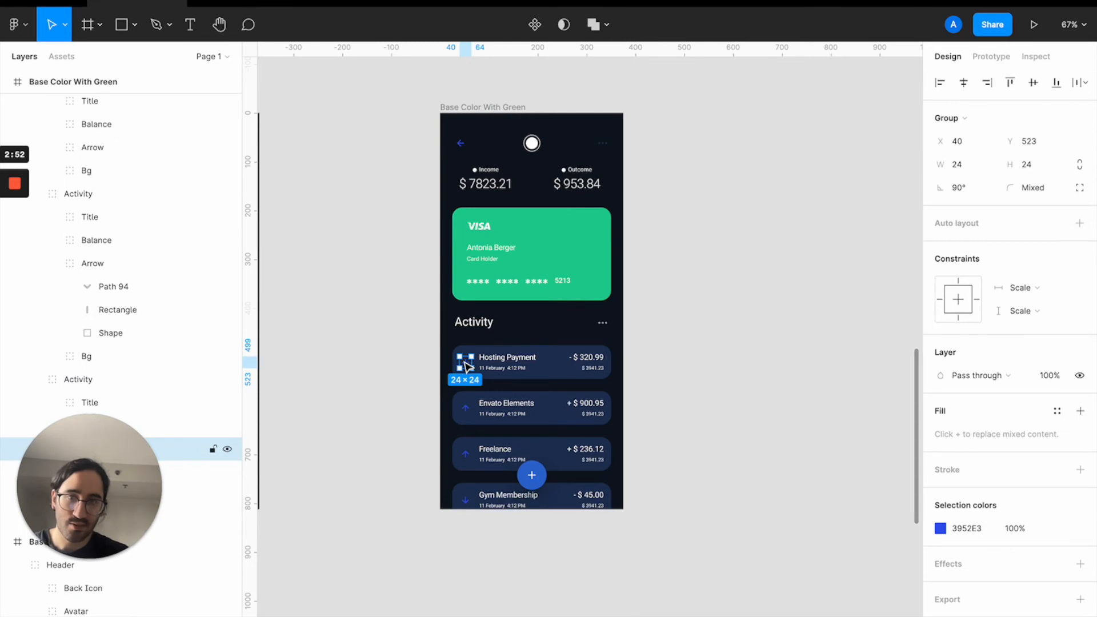
pyautogui.hotkey('ctrl', 'c')
pyautogui.click(468, 268)
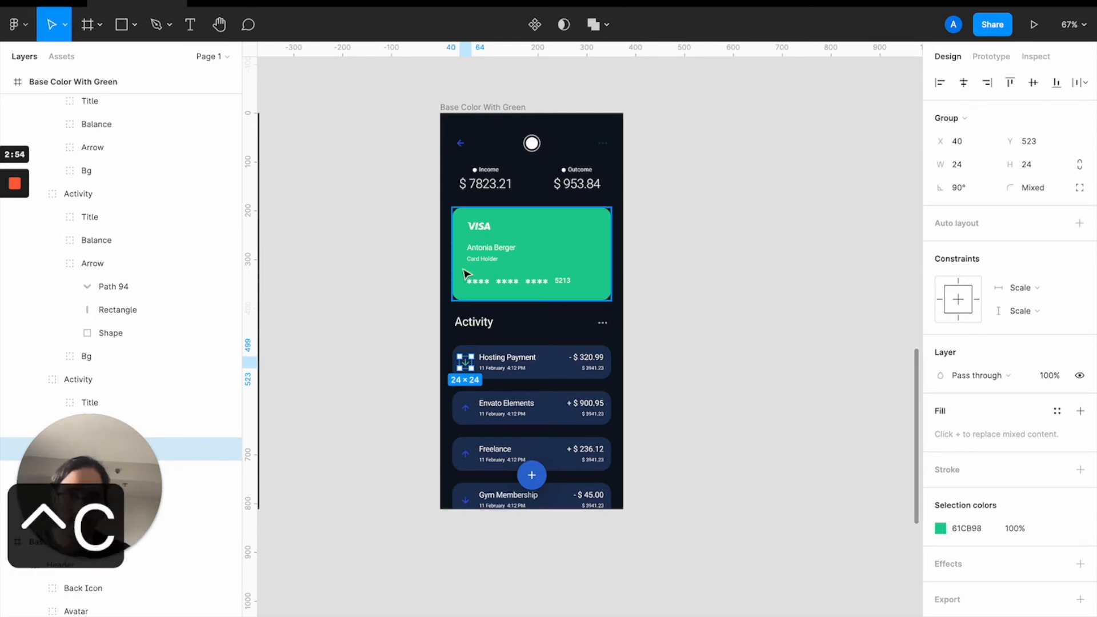
pyautogui.click(644, 447)
# Recolor the Envato Elements row's arrow with the green 61CB98 sampled from the card.
pyautogui.scroll(5, 473, 396)
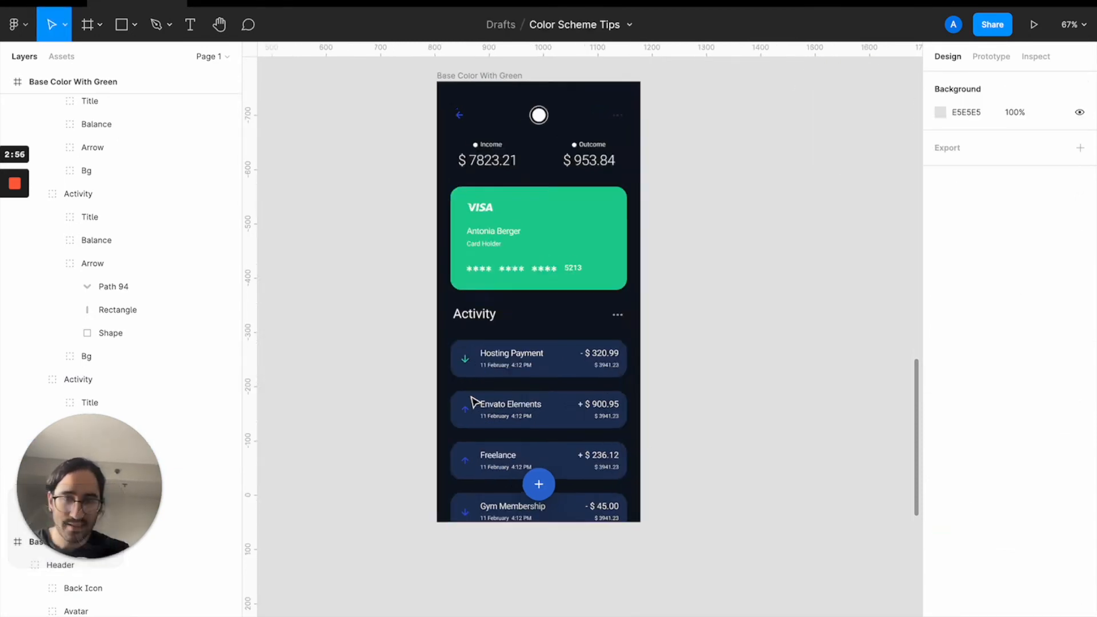
pyautogui.scroll(5, 483, 320)
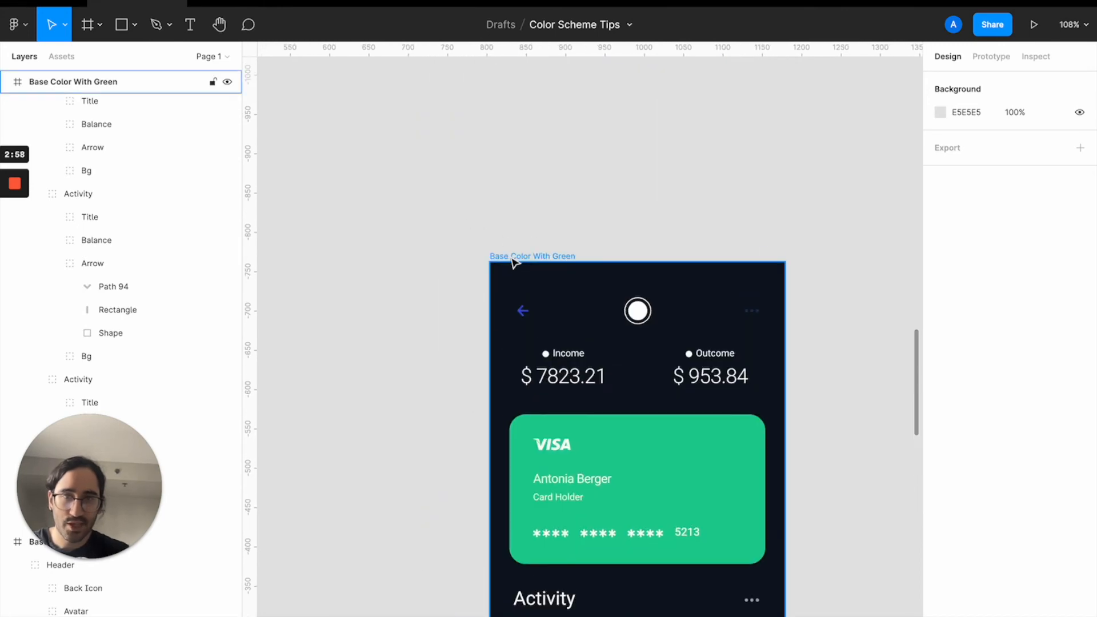
pyautogui.click(507, 254)
pyautogui.hotkey('shift', '0')
pyautogui.scroll(-5, 553, 384)
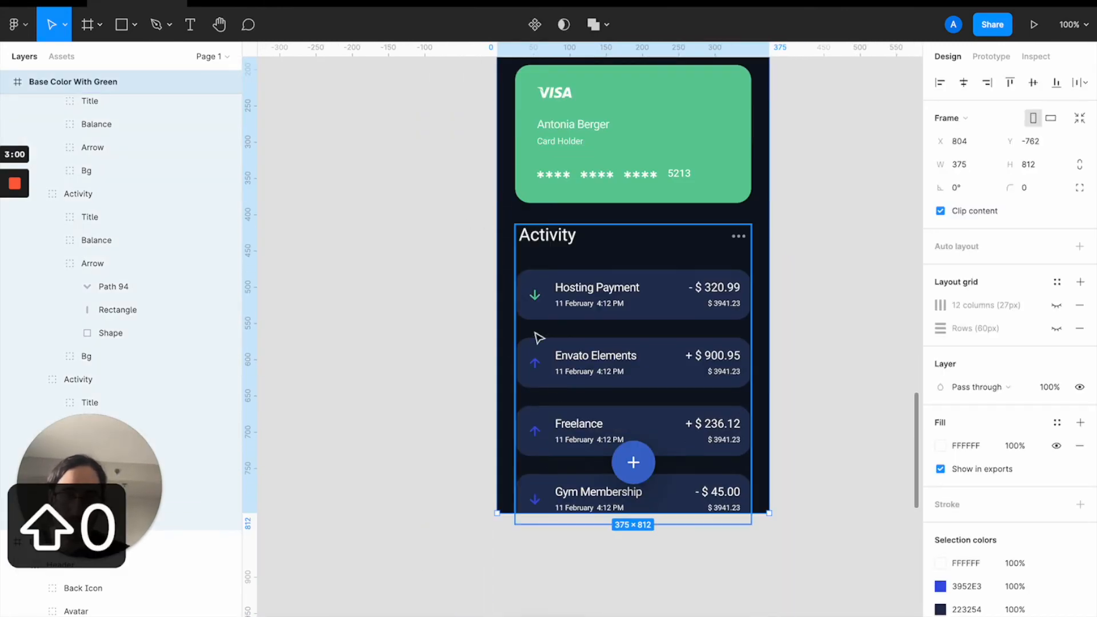
pyautogui.doubleClick(537, 368)
pyautogui.doubleClick(537, 368)
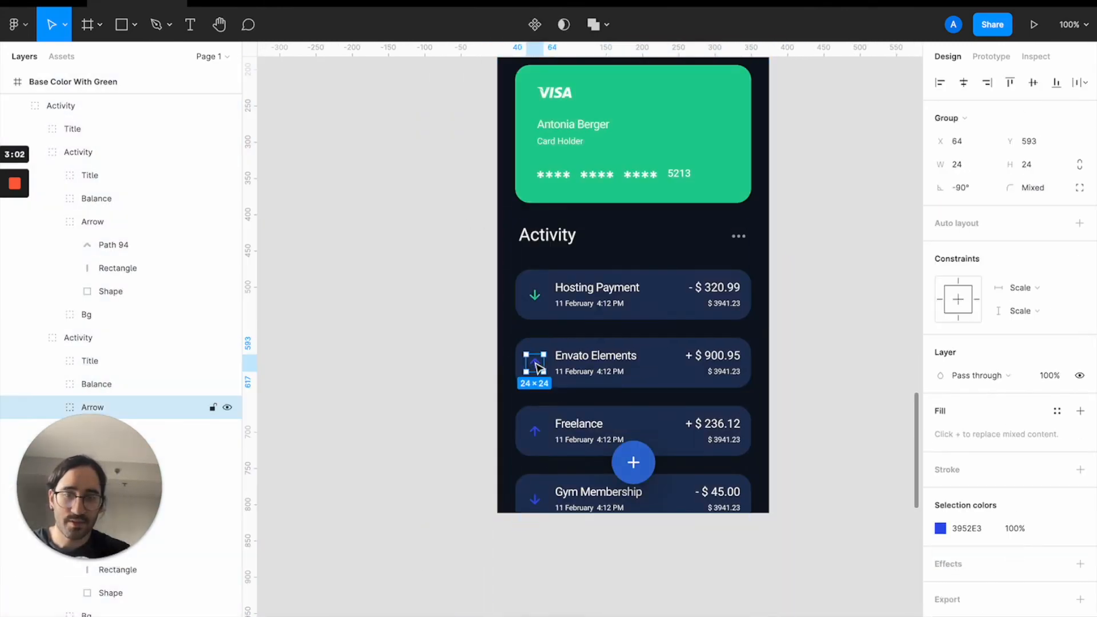
pyautogui.hotkey('ctrl', 'c')
pyautogui.click(549, 152)
pyautogui.scroll(-5, 666, 313)
pyautogui.scroll(-5, 670, 317)
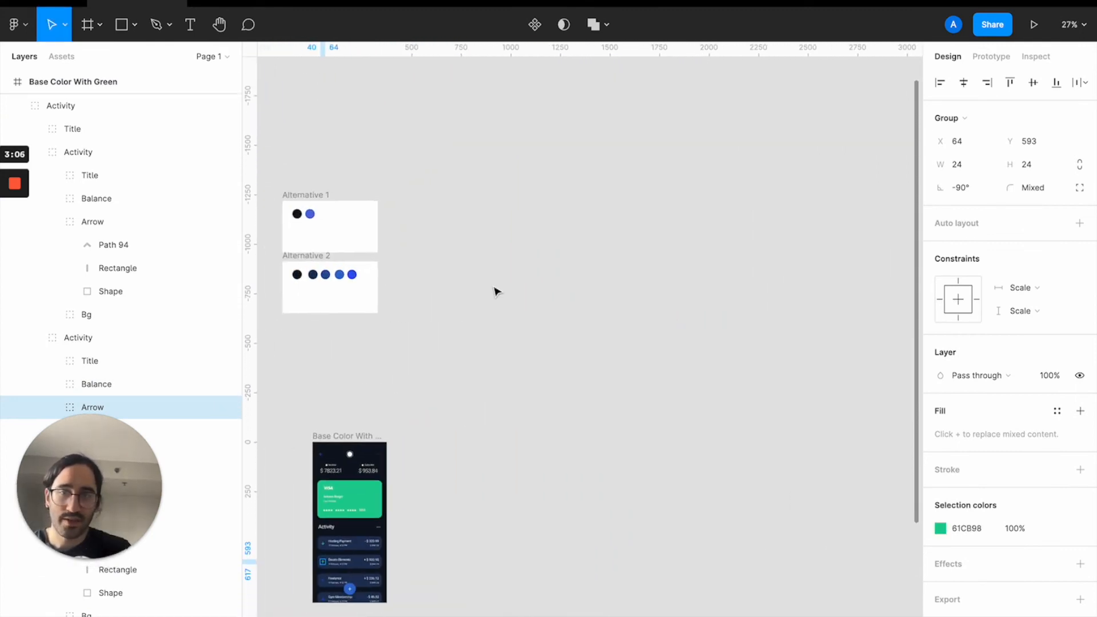
# Duplicate the Alternative 2 palette frame beside the Base Color With Green screen and rename the copy Base and Accen Color.
pyautogui.click(337, 253)
pyautogui.moveTo(355, 253); pyautogui.dragTo(484, 444)
pyautogui.doubleClick(478, 423)
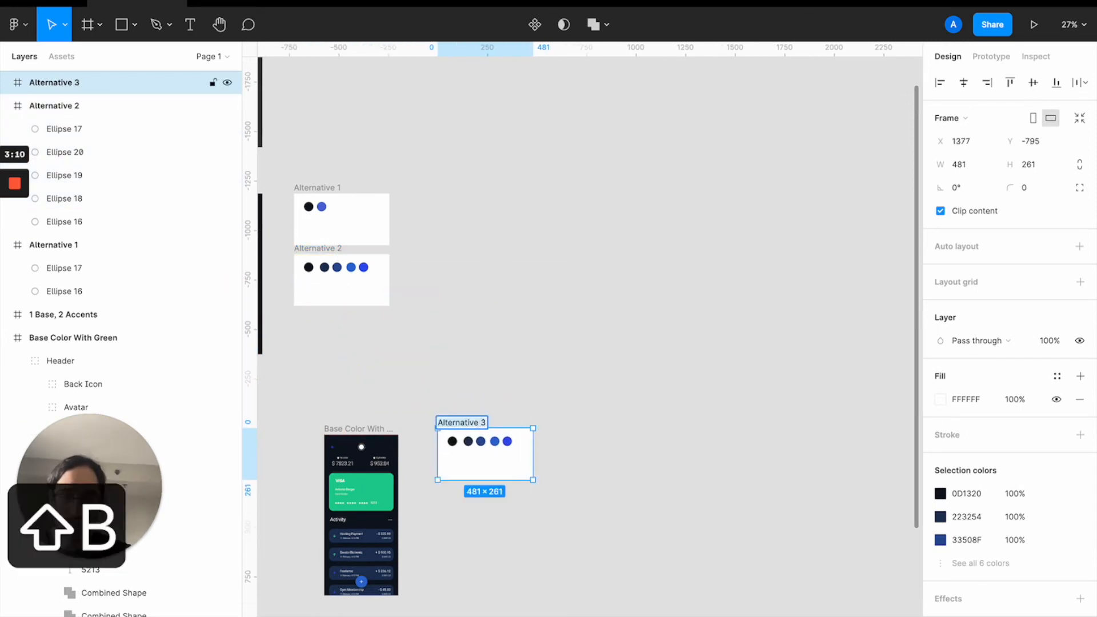
pyautogui.write('Base and Accen Co')
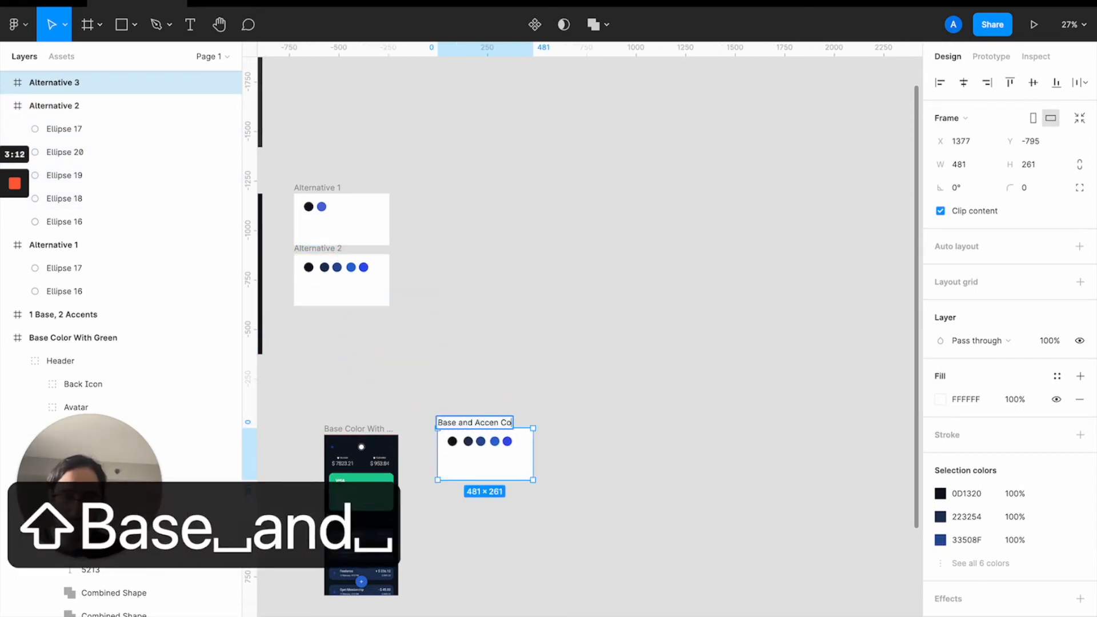
pyautogui.write('lor')
pyautogui.press('Return')
# Draw a circle below the dark swatch in the Base and Accen Color frame and size it 48 by 48.
pyautogui.hotkey('shift', '2')
pyautogui.hscroll(-4, 512, 445)
pyautogui.scroll(-3, 512, 444)
pyautogui.press('o')
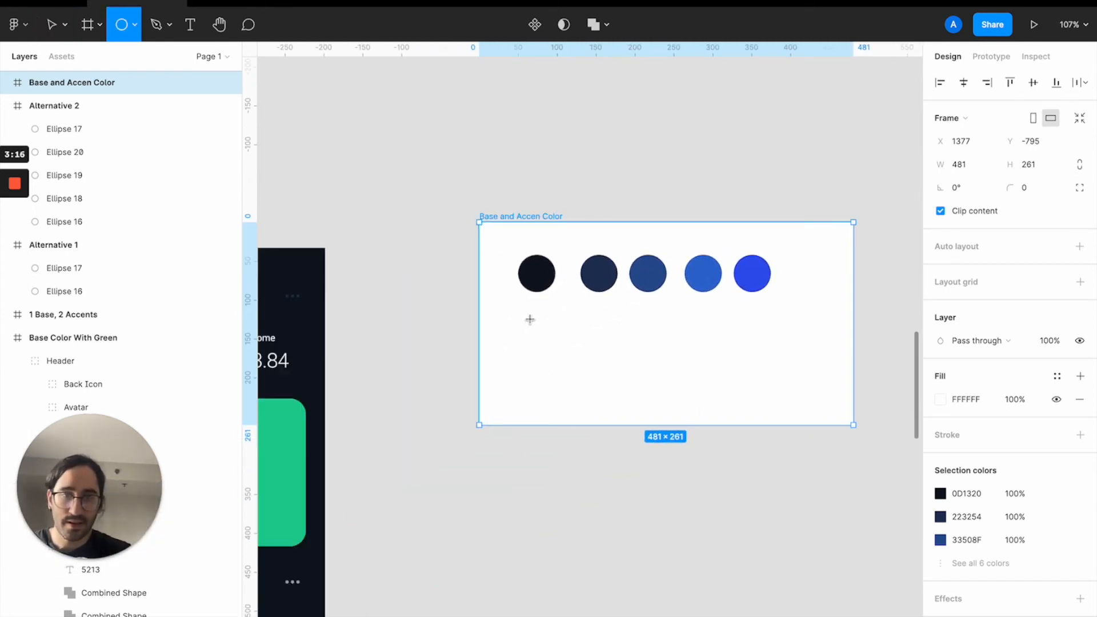
pyautogui.moveTo(525, 323); pyautogui.dragTo(552, 343)
pyautogui.click(977, 147)
pyautogui.write('4')
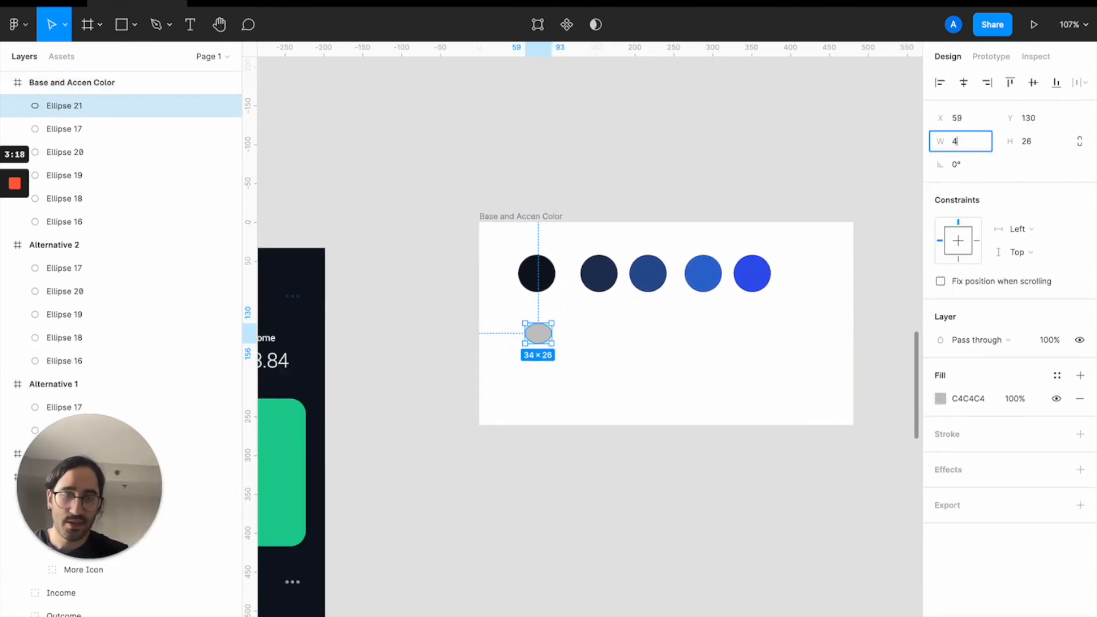
pyautogui.write('8')
pyautogui.press('Return')
pyautogui.click(1046, 141)
pyautogui.write('48')
pyautogui.press('Return')
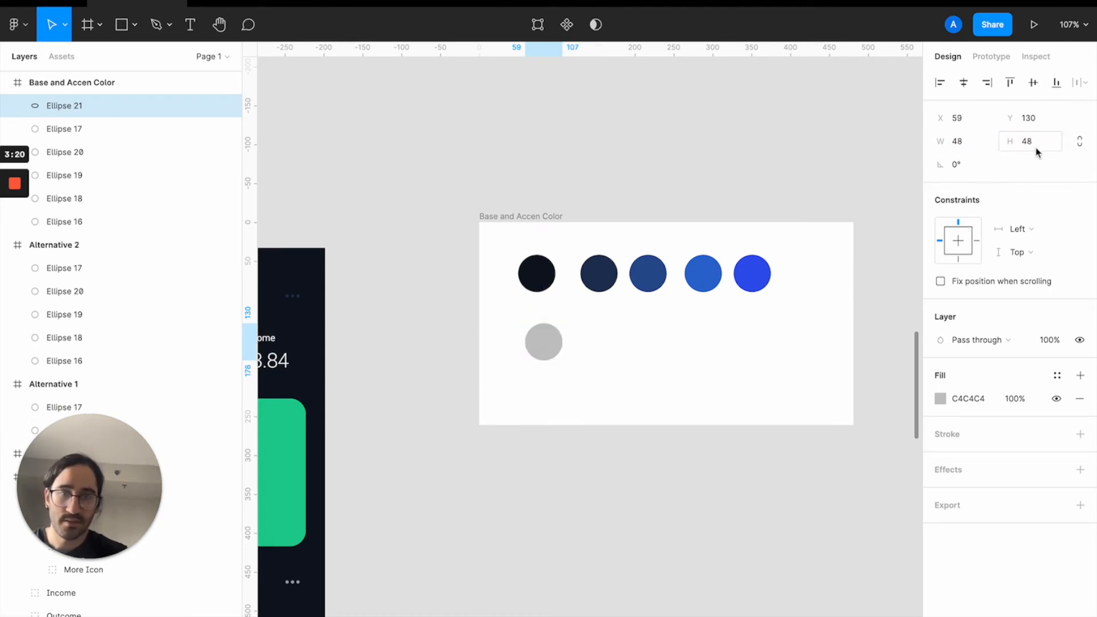
# Fill the new circle with the green 61CB98 sampled from the card and duplicate it into an aligned row of four.
pyautogui.hscroll(-4, 554, 230)
pyautogui.scroll(-3, 554, 230)
pyautogui.press('i')
pyautogui.click(355, 350)
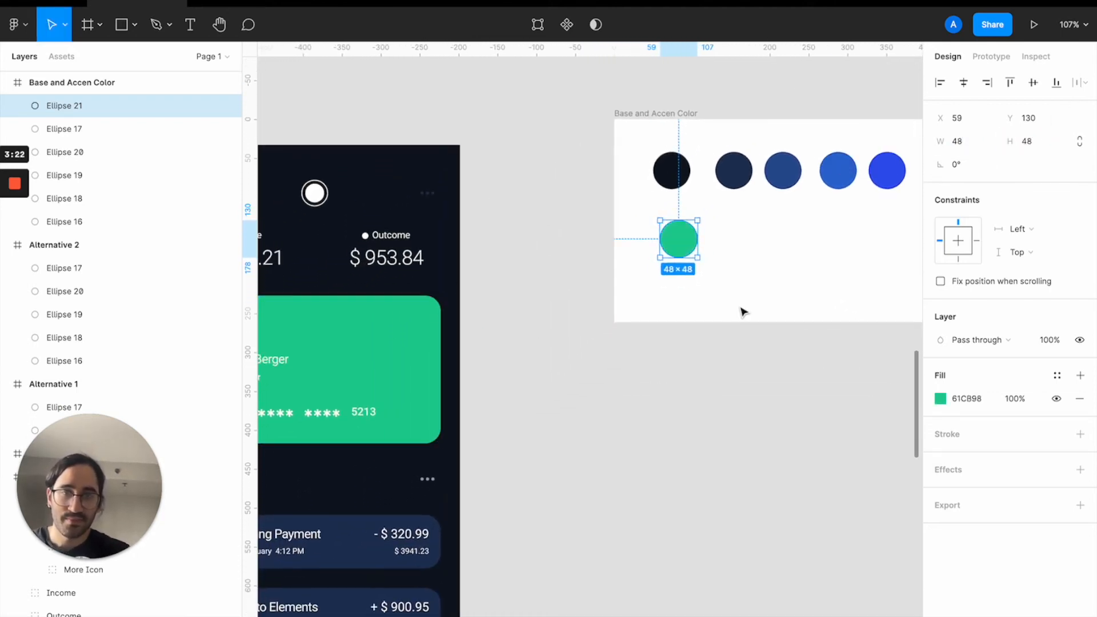
pyautogui.moveTo(686, 246); pyautogui.dragTo(849, 239)
pyautogui.click(685, 243)
# Brighten the second green circle's fill to hue 151, saturation 57 and brightness 93.
pyautogui.click(734, 243)
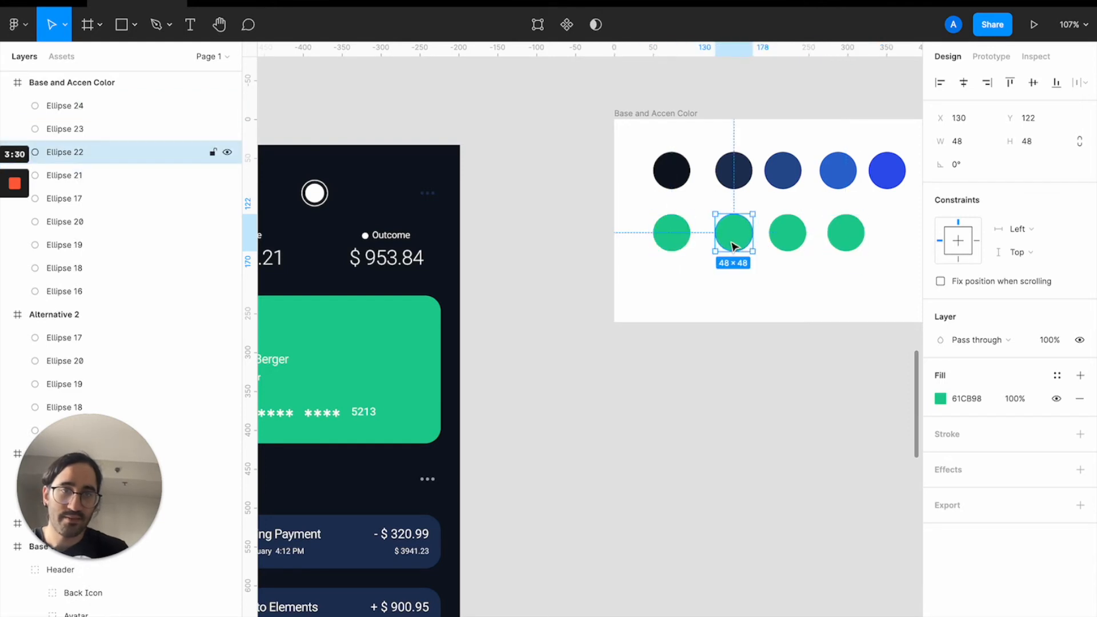
pyautogui.click(940, 398)
pyautogui.moveTo(840, 345); pyautogui.dragTo(849, 324)
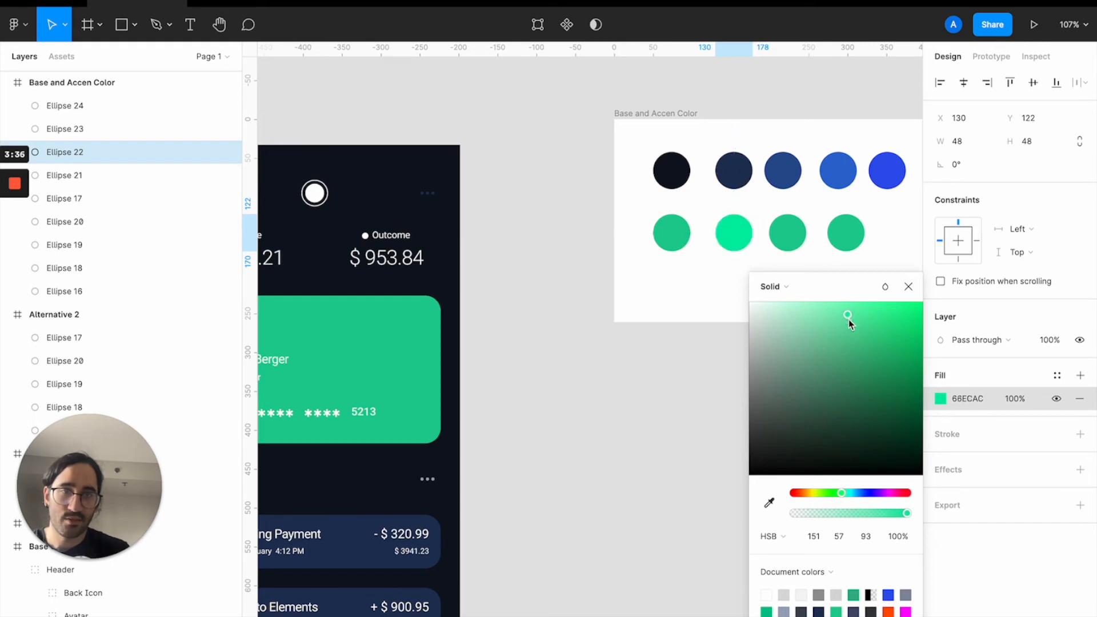
# Recolor the third circle to the vivid green 2AFE99, starting from the second circle's color, and delete the fourth circle.
pyautogui.click(792, 237)
pyautogui.press('Escape')
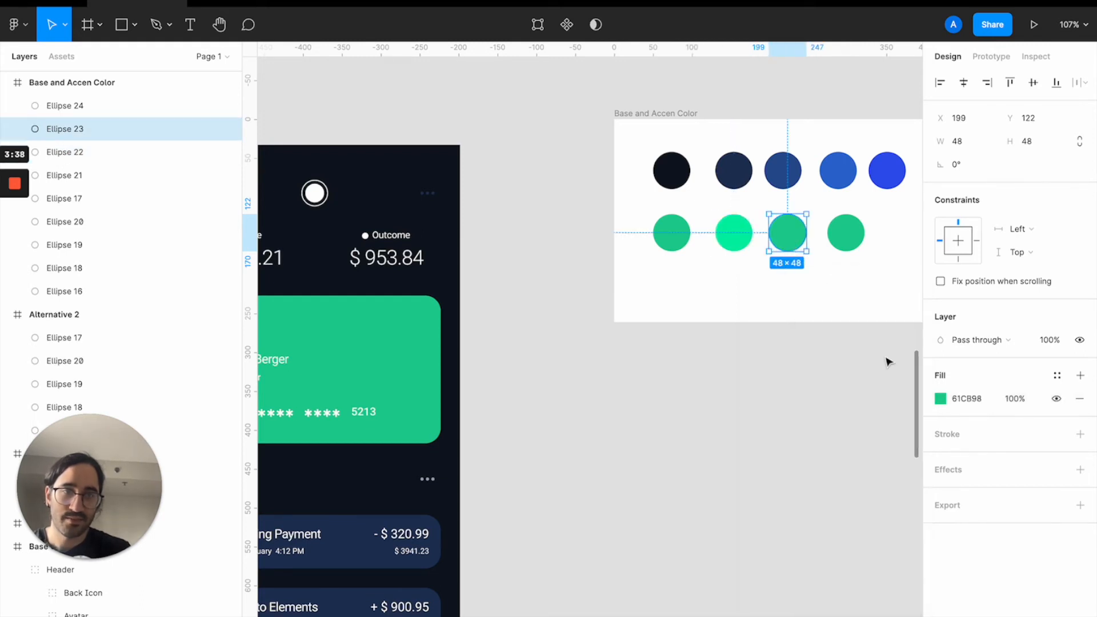
pyautogui.click(940, 399)
pyautogui.click(838, 338)
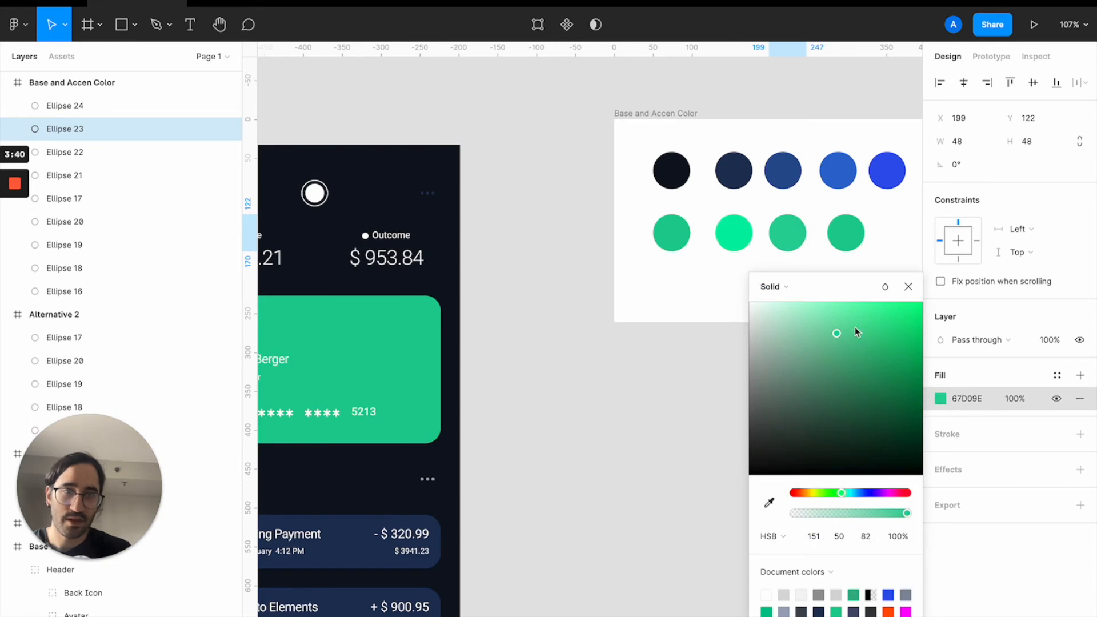
pyautogui.press('i')
pyautogui.click(743, 240)
pyautogui.click(747, 236)
pyautogui.moveTo(849, 316); pyautogui.dragTo(896, 307)
pyautogui.click(849, 245)
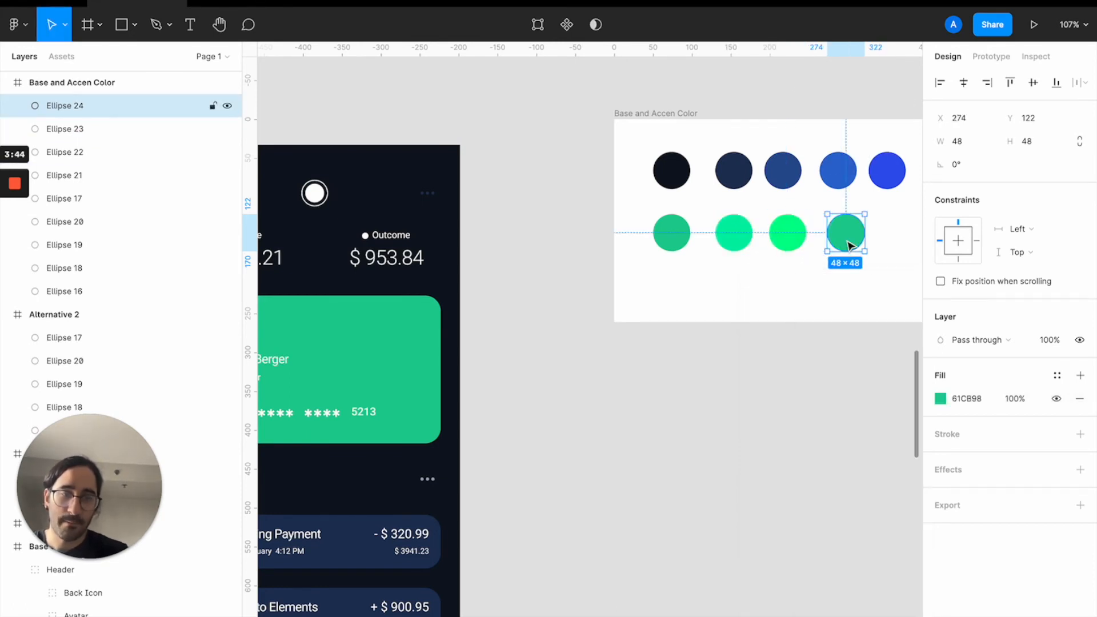
pyautogui.press('Delete')
# Recolor the Freelance row's arrow with the green 61CB98 sampled from the card.
pyautogui.hscroll(-7, 669, 296)
pyautogui.scroll(-3, 668, 296)
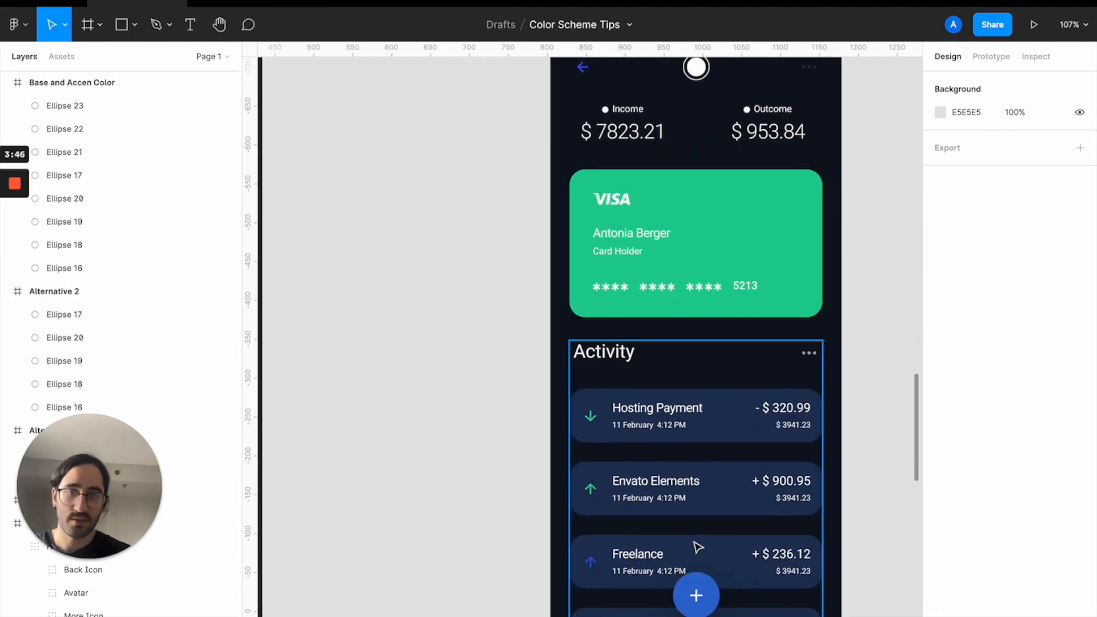
pyautogui.scroll(-3, 697, 547)
pyautogui.hscroll(3, 697, 547)
pyautogui.click(447, 400)
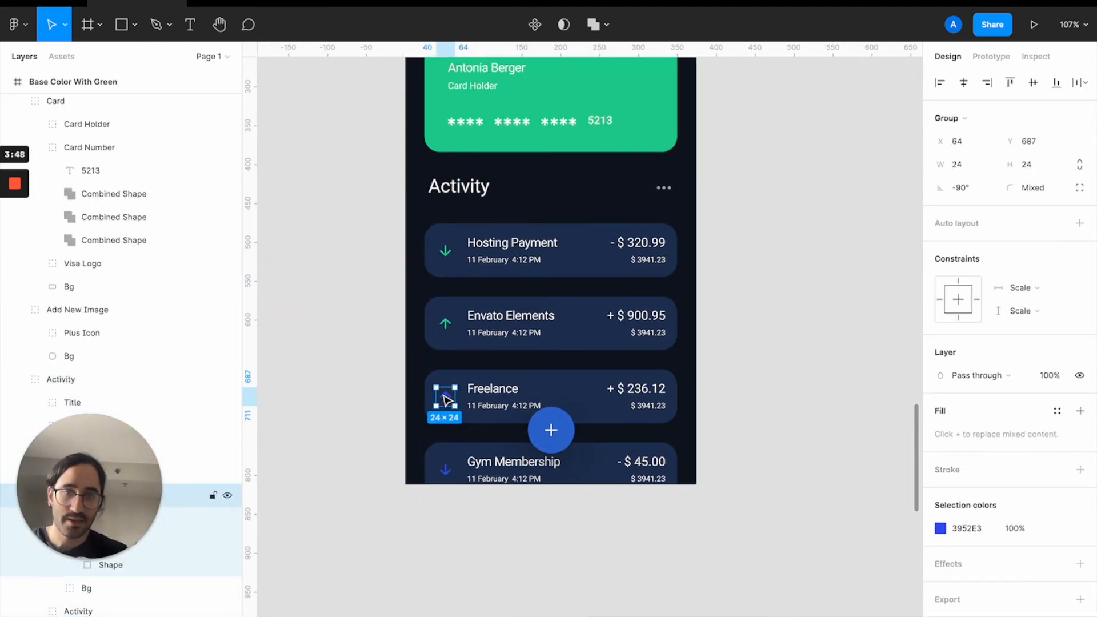
pyautogui.press('i')
pyautogui.click(575, 140)
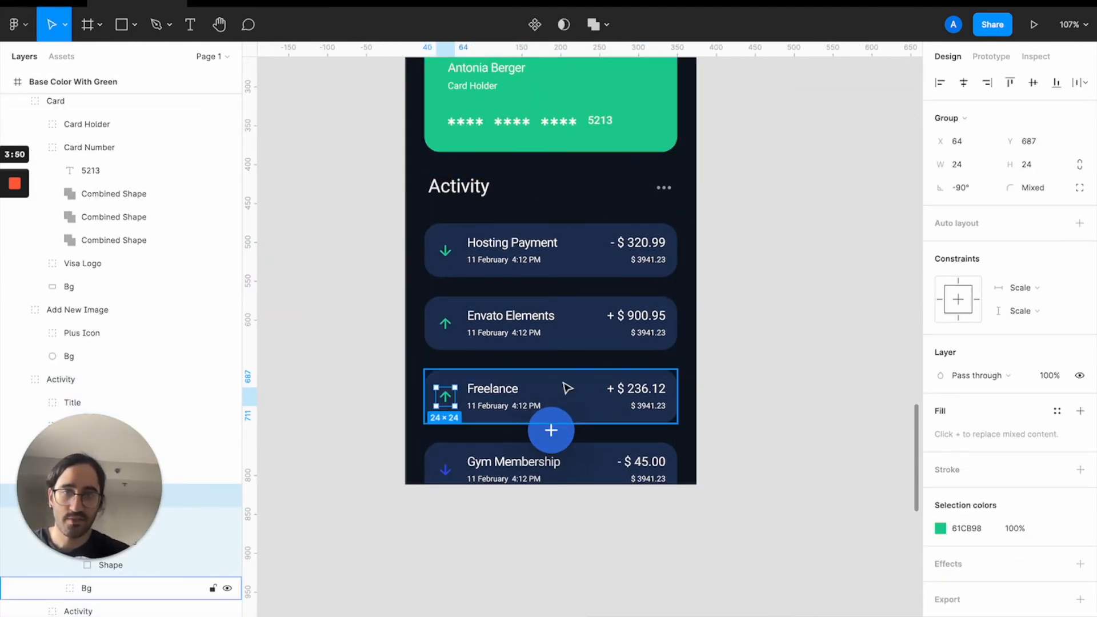
# Recolor the Gym Membership row's arrow with the green 61CB98 sampled from the card.
pyautogui.click(446, 470)
pyautogui.press('i')
pyautogui.click(642, 108)
# Try to recolor the whole add button group with the most vivid green swatch, and undo it.
pyautogui.click(550, 432)
pyautogui.scroll(-5, 550, 432)
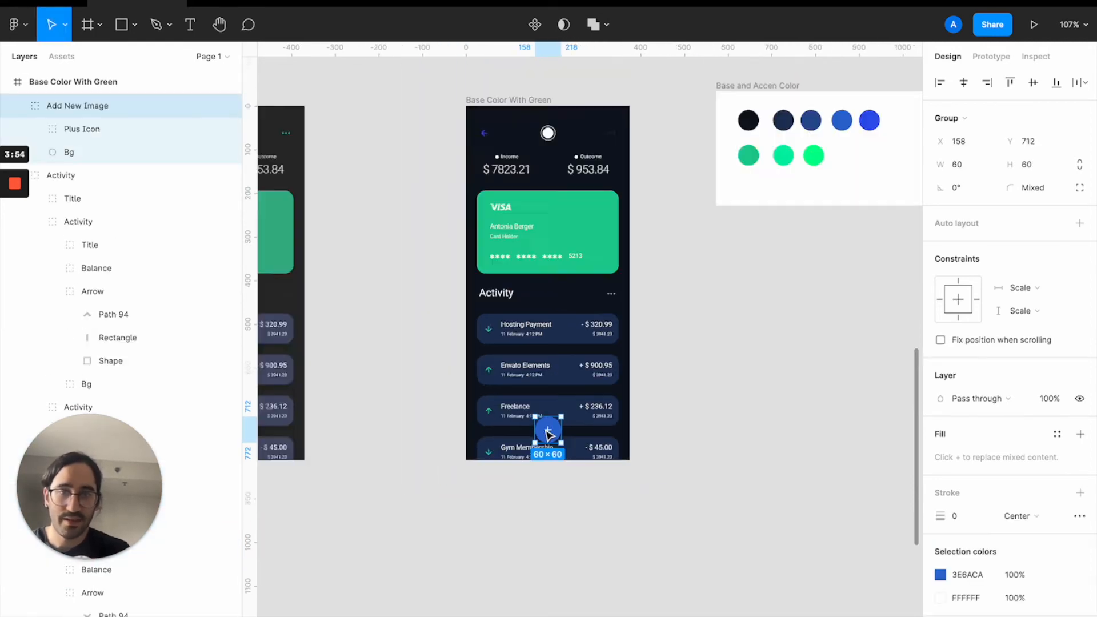
pyautogui.press('i')
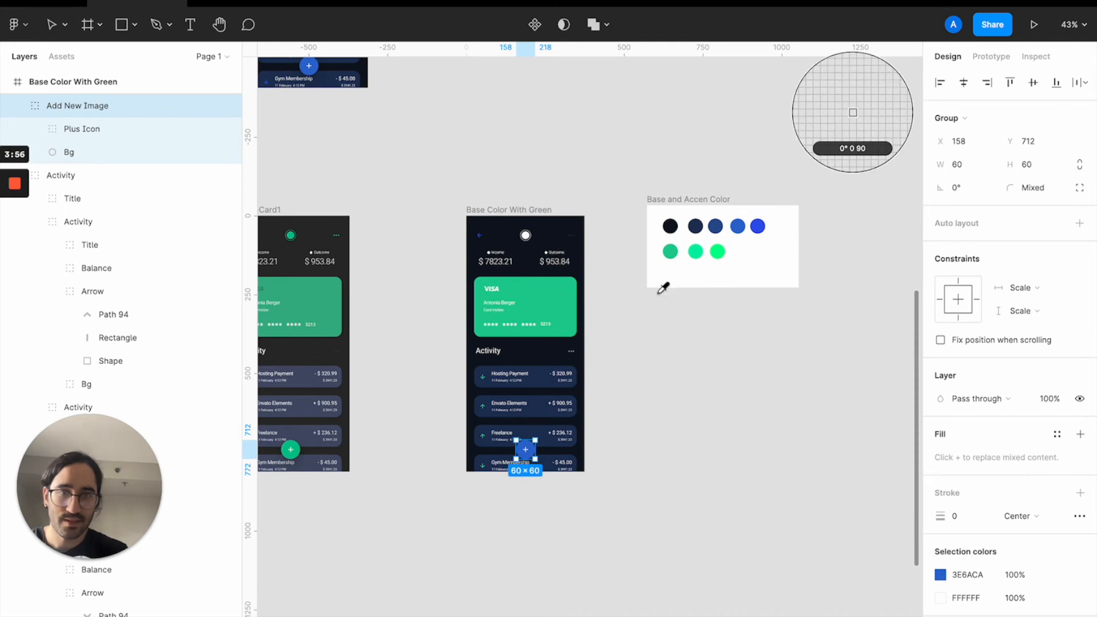
pyautogui.click(718, 251)
pyautogui.hotkey('ctrl', 'z')
pyautogui.hotkey('ctrl', 'z')
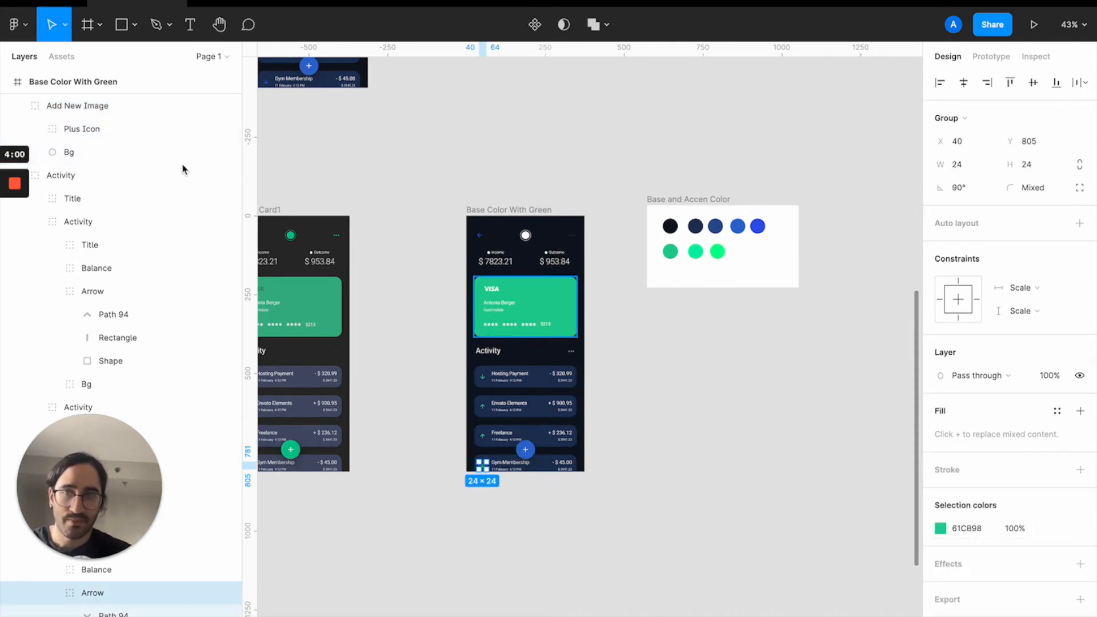
# Try the palette's vivid green 2AFE99 in place of the add button's blue, keeping the plus icon white.
pyautogui.click(529, 454)
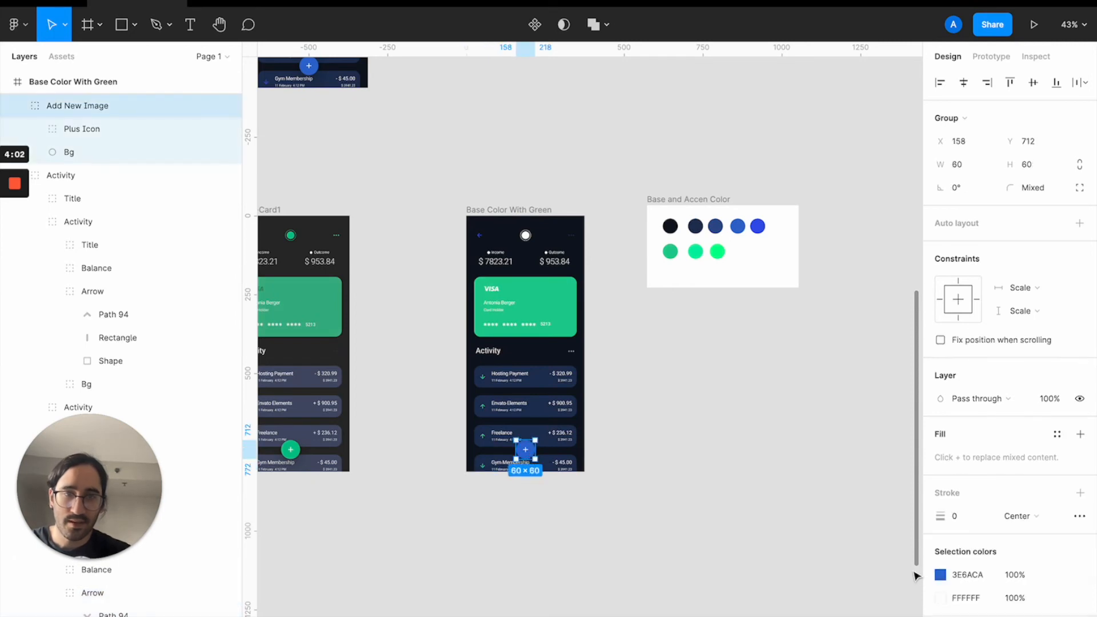
pyautogui.click(941, 575)
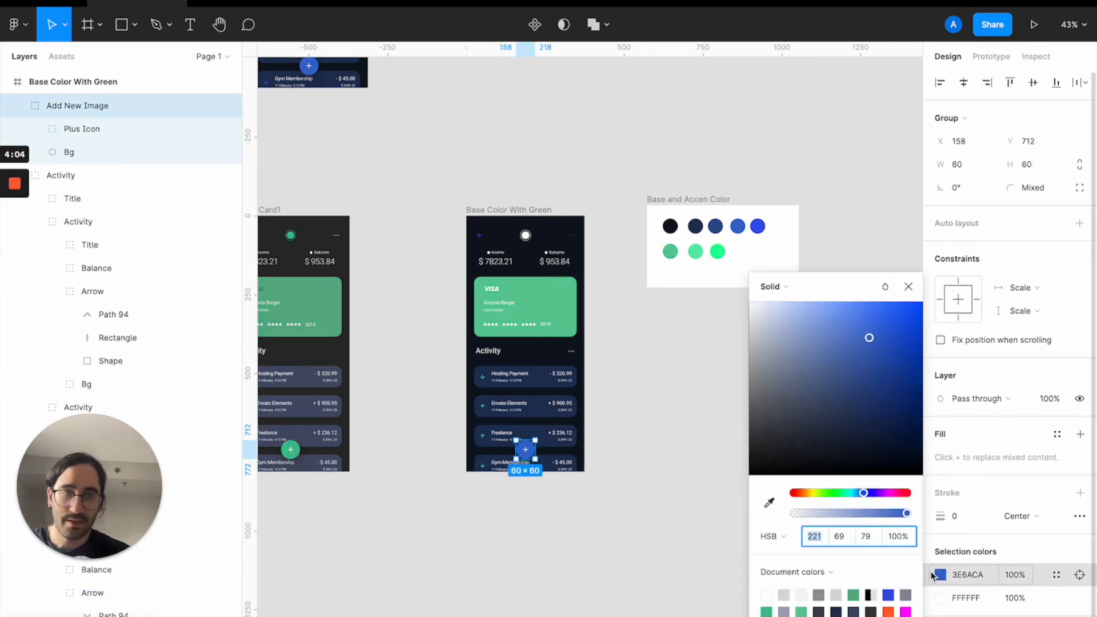
pyautogui.click(769, 503)
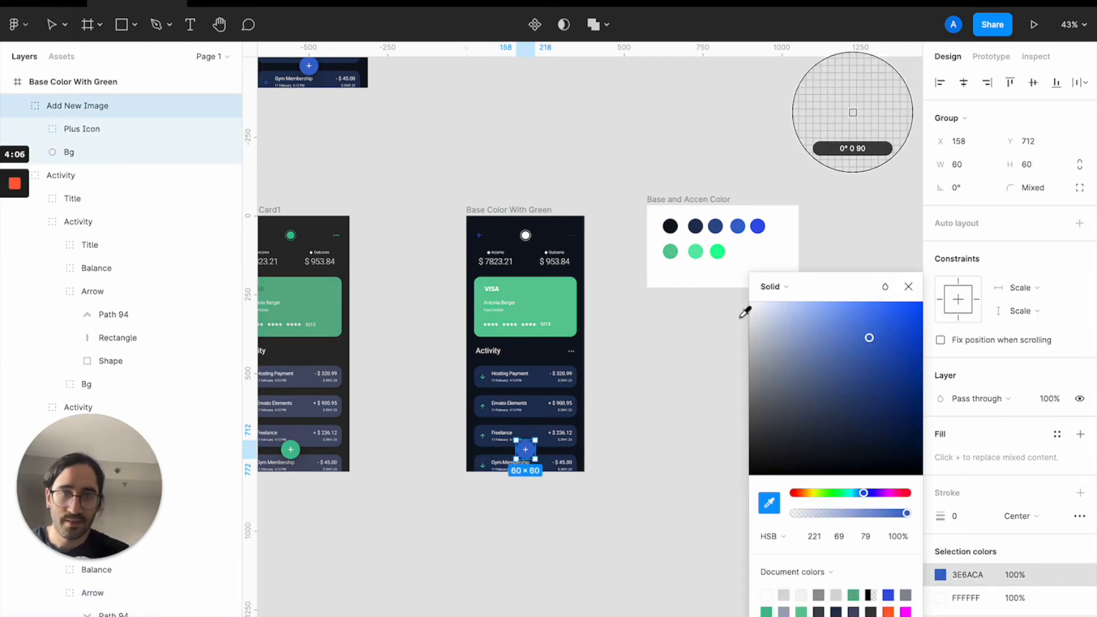
pyautogui.click(720, 250)
pyautogui.click(621, 515)
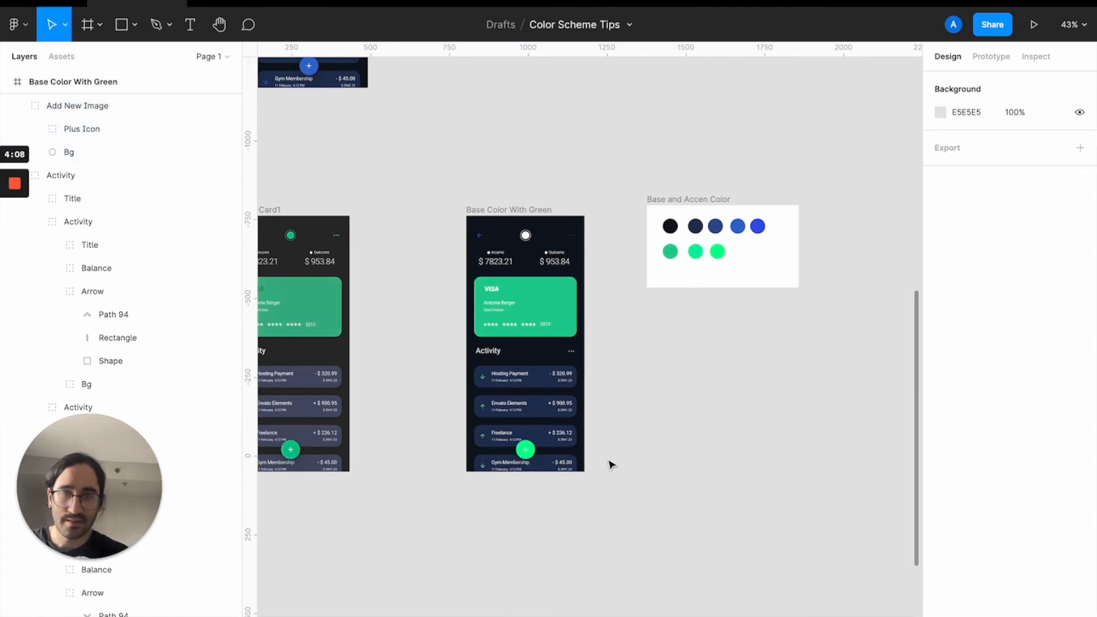
# Try the second palette green, 65EDAC, as the fill of the add button's background circle.
pyautogui.scroll(5, 609, 463)
pyautogui.scroll(-4, 608, 469)
pyautogui.press('i')
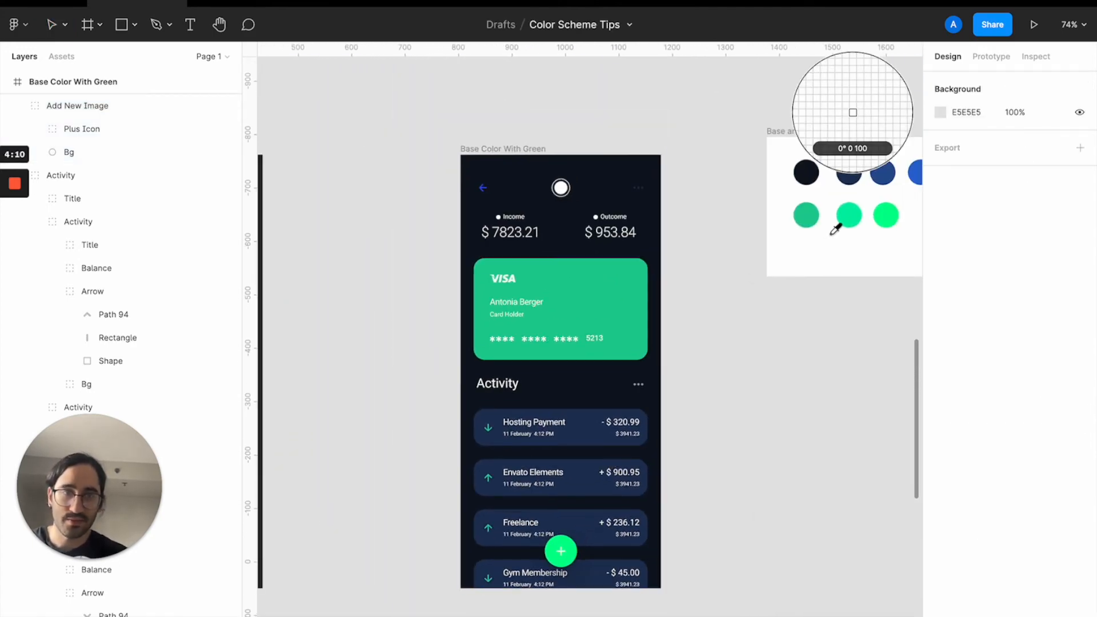
pyautogui.press('Escape')
pyautogui.doubleClick(561, 552)
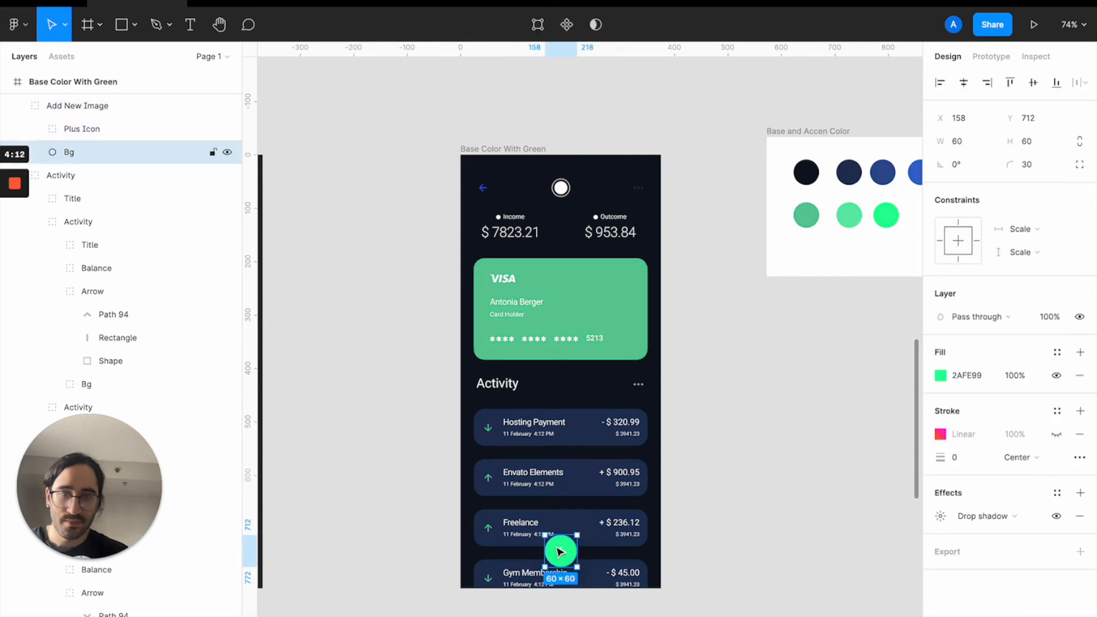
pyautogui.click(940, 376)
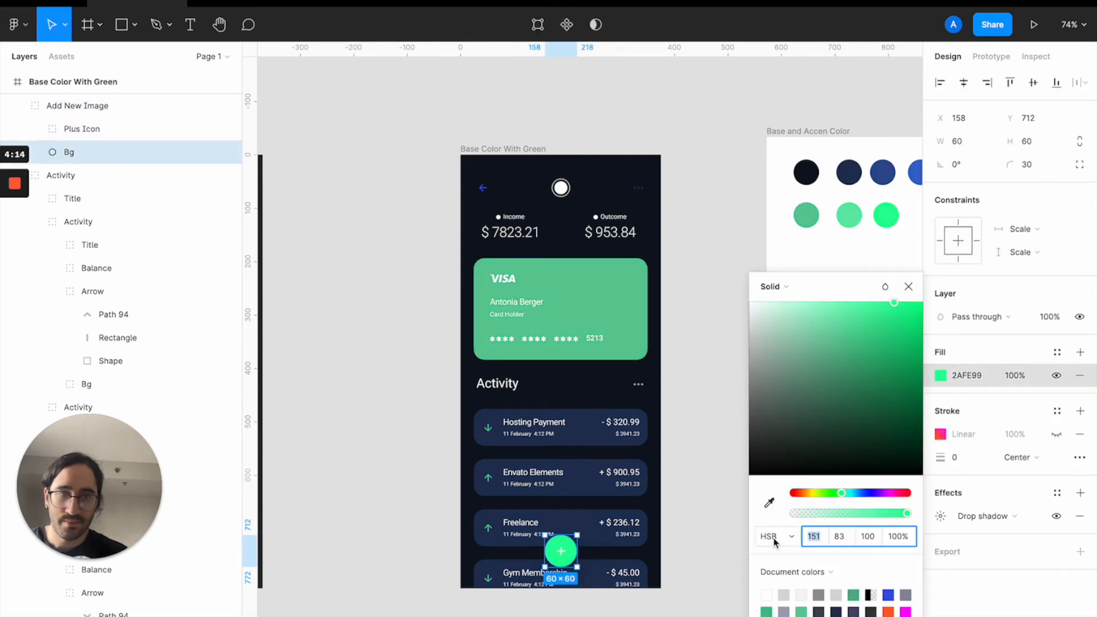
pyautogui.click(769, 503)
pyautogui.click(850, 218)
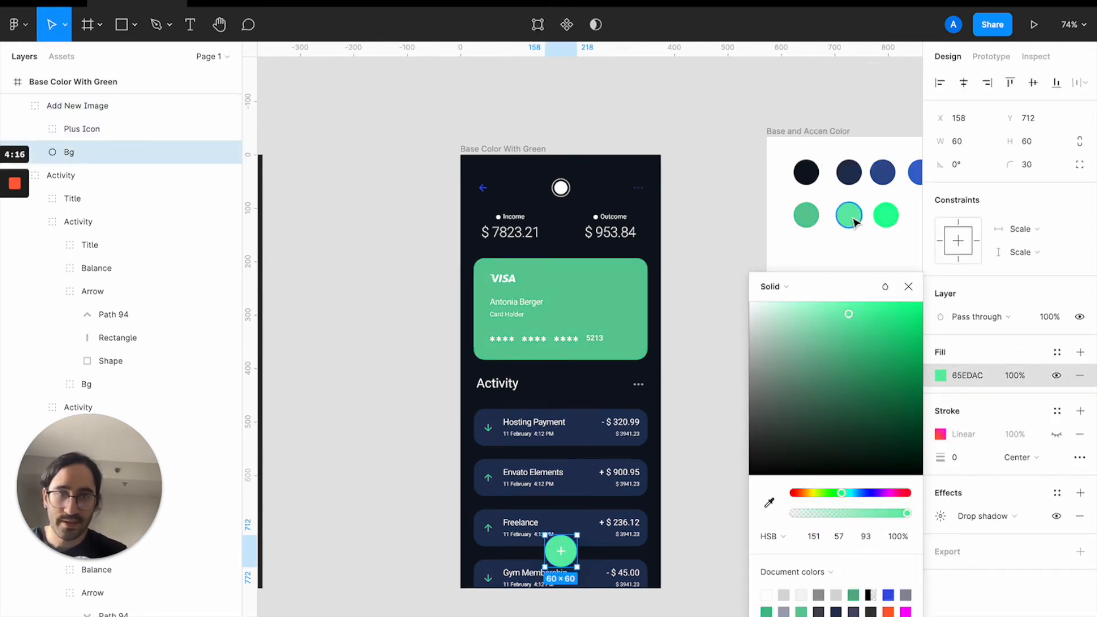
pyautogui.click(730, 473)
# Fill the add button's background circle with the green 61CB98 sampled from the card.
pyautogui.click(561, 550)
pyautogui.doubleClick(560, 550)
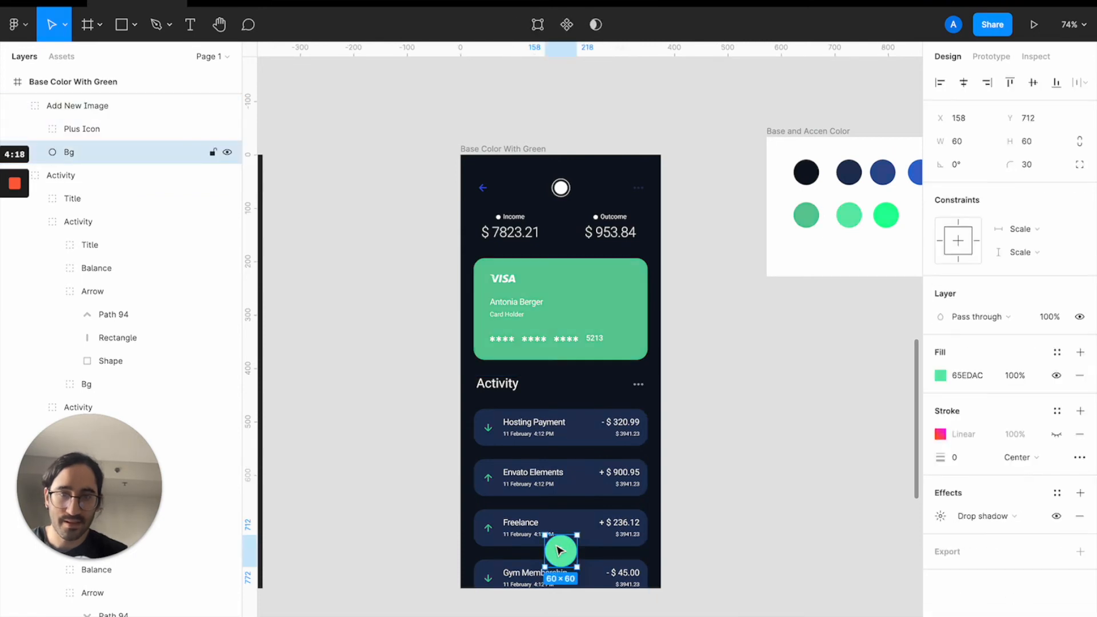
pyautogui.press('i')
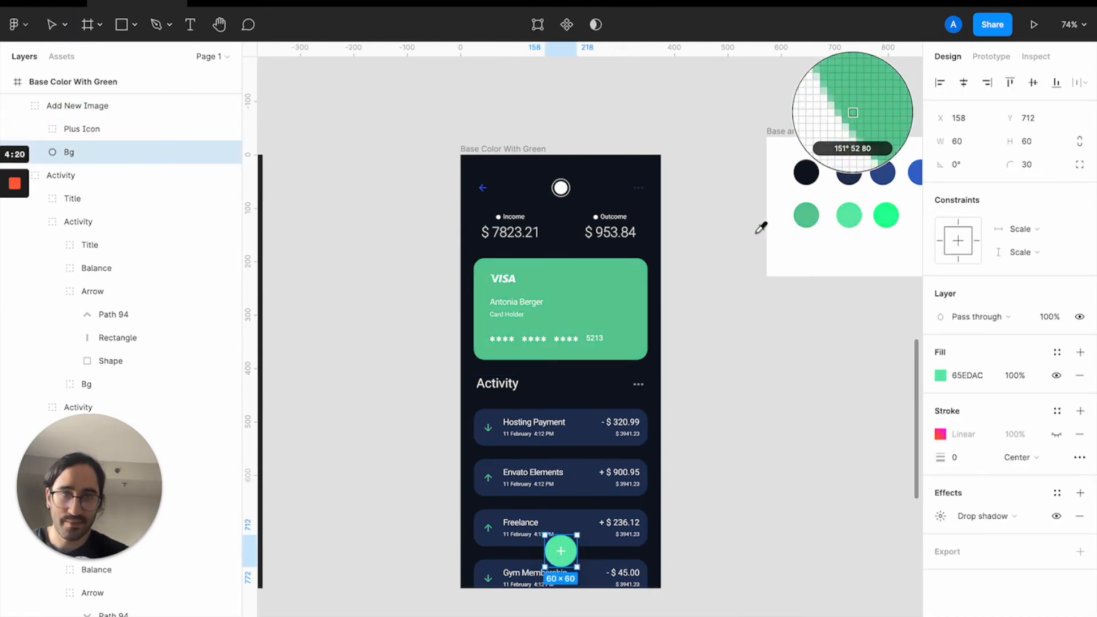
pyautogui.click(622, 278)
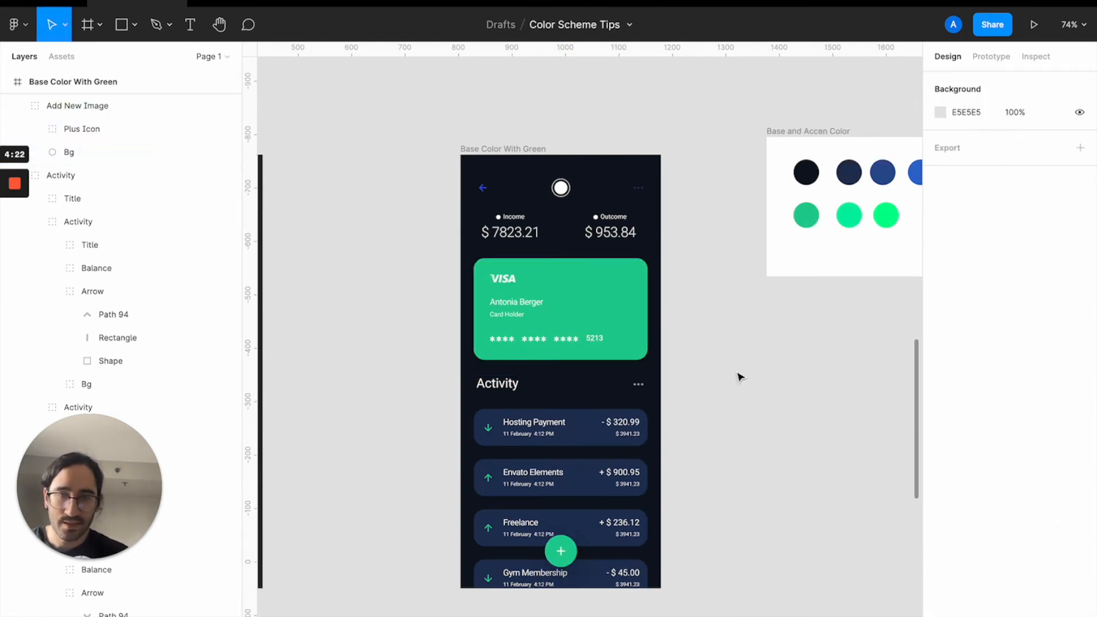
# Recolor the Income amount text with the green 61CB98 sampled from the card.
pyautogui.scroll(1, 739, 377)
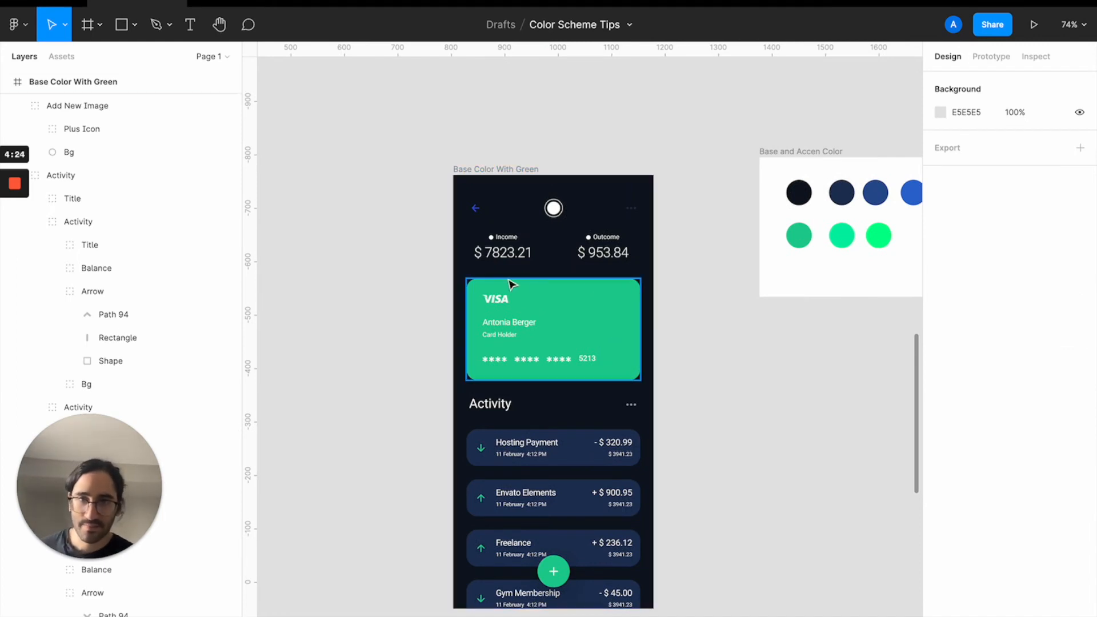
pyautogui.click(503, 258)
pyautogui.doubleClick(504, 258)
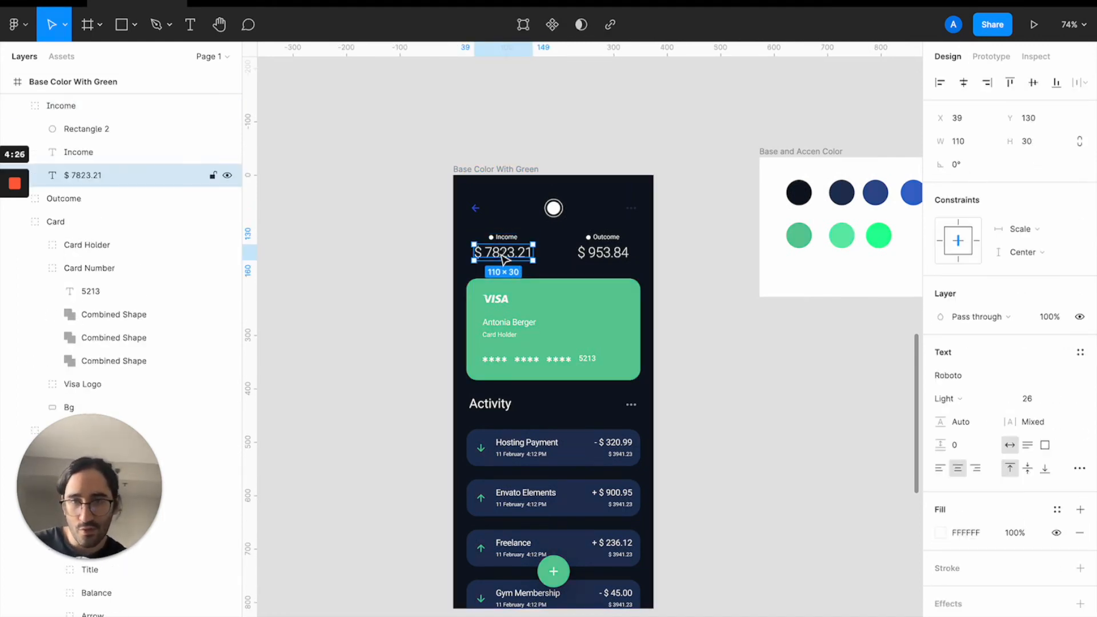
pyautogui.press('i')
pyautogui.click(583, 306)
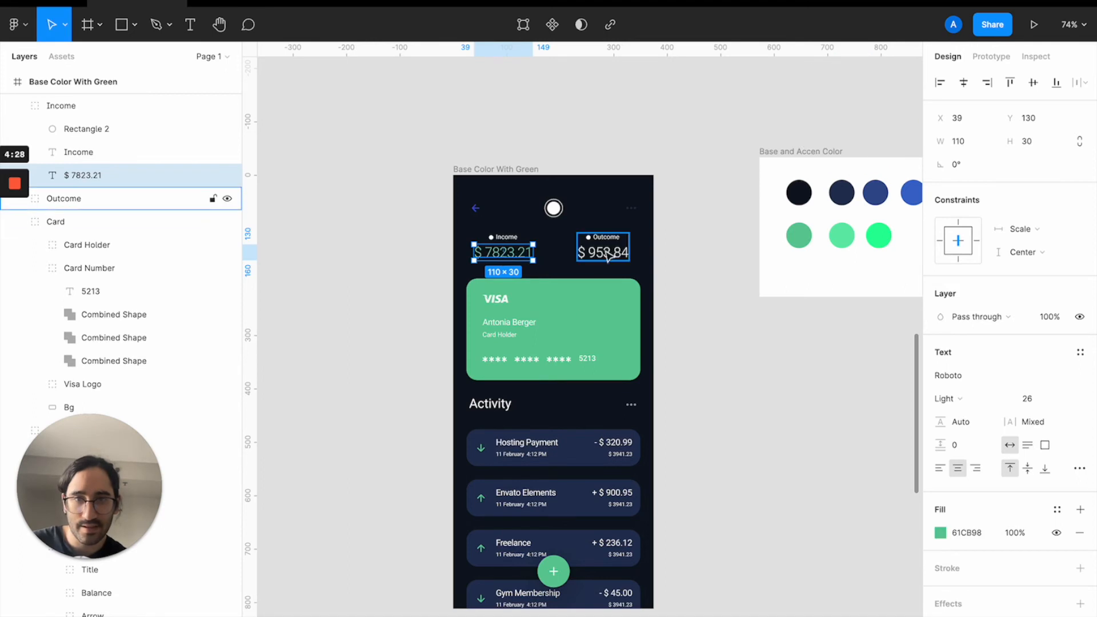
# Recolor the Outcome amount text with the green sampled from the card.
pyautogui.click(601, 255)
pyautogui.doubleClick(602, 255)
pyautogui.press('i')
pyautogui.click(600, 307)
pyautogui.click(721, 334)
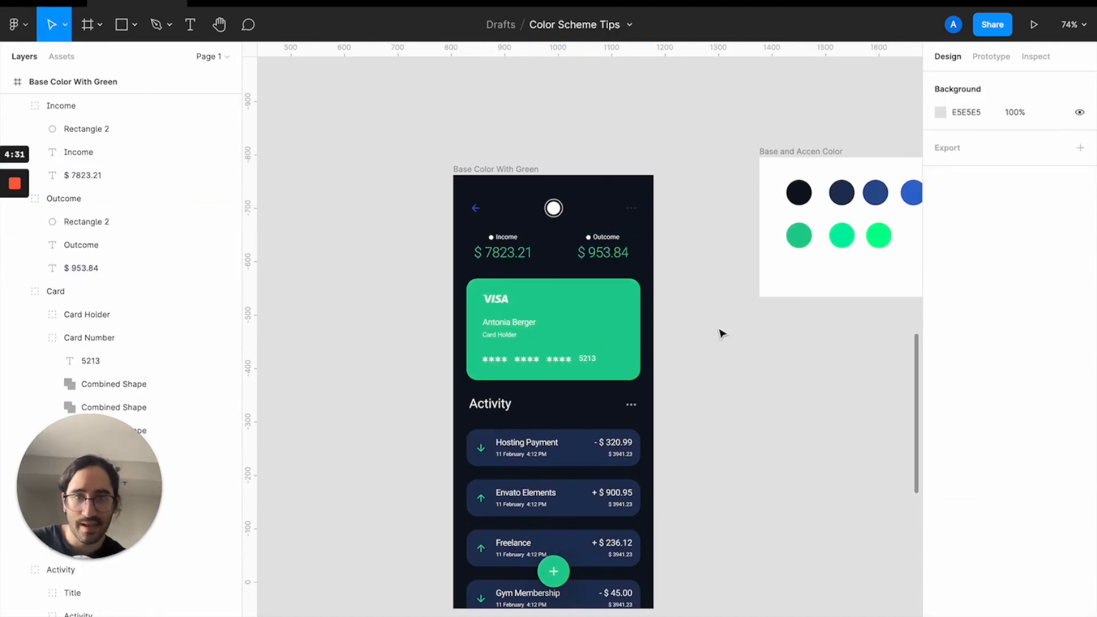
# Recolor the Activity section's title group with the green 61CB98 sampled from the card.
pyautogui.click(513, 237)
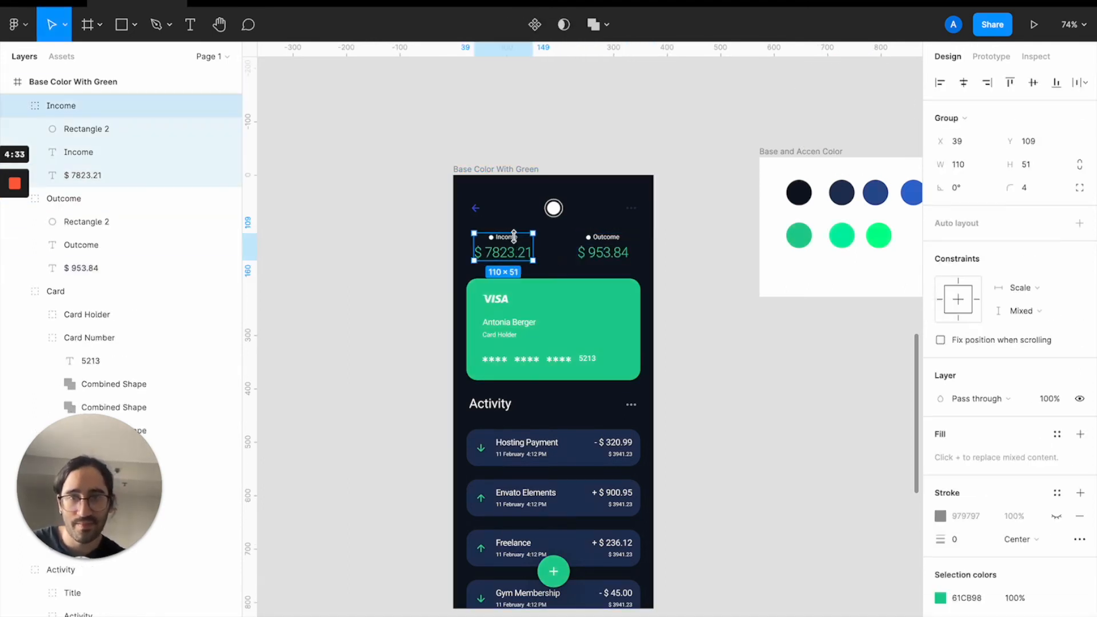
pyautogui.click(483, 410)
pyautogui.doubleClick(485, 409)
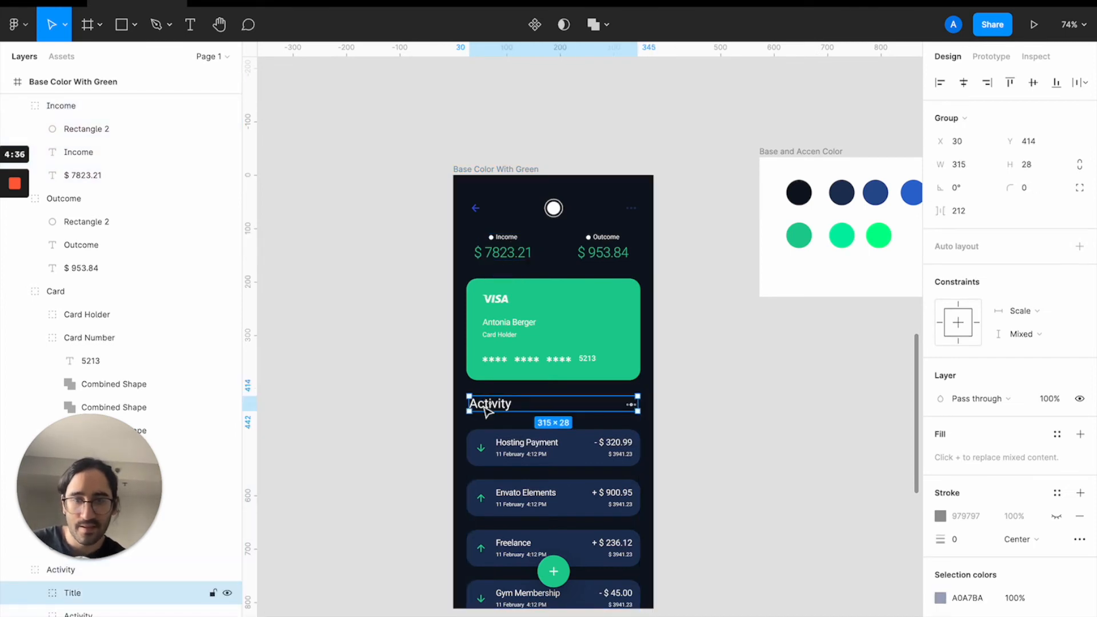
pyautogui.press('i')
pyautogui.click(585, 323)
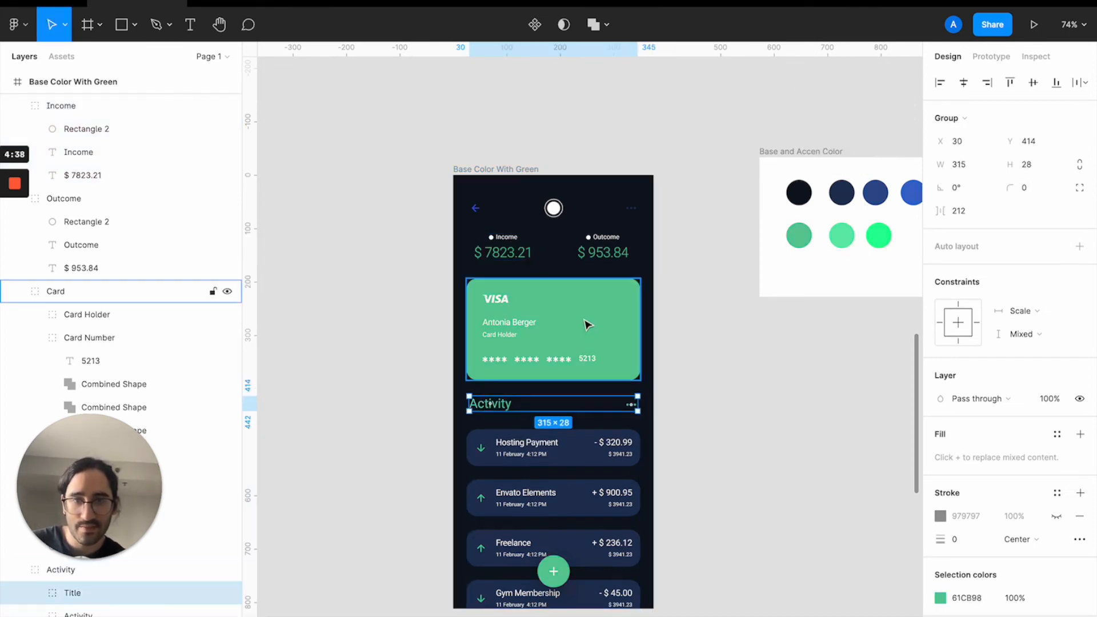
# Try to recolor the Outcome label with the green 61CB98 sampled from the card.
pyautogui.click(604, 245)
pyautogui.doubleClick(606, 237)
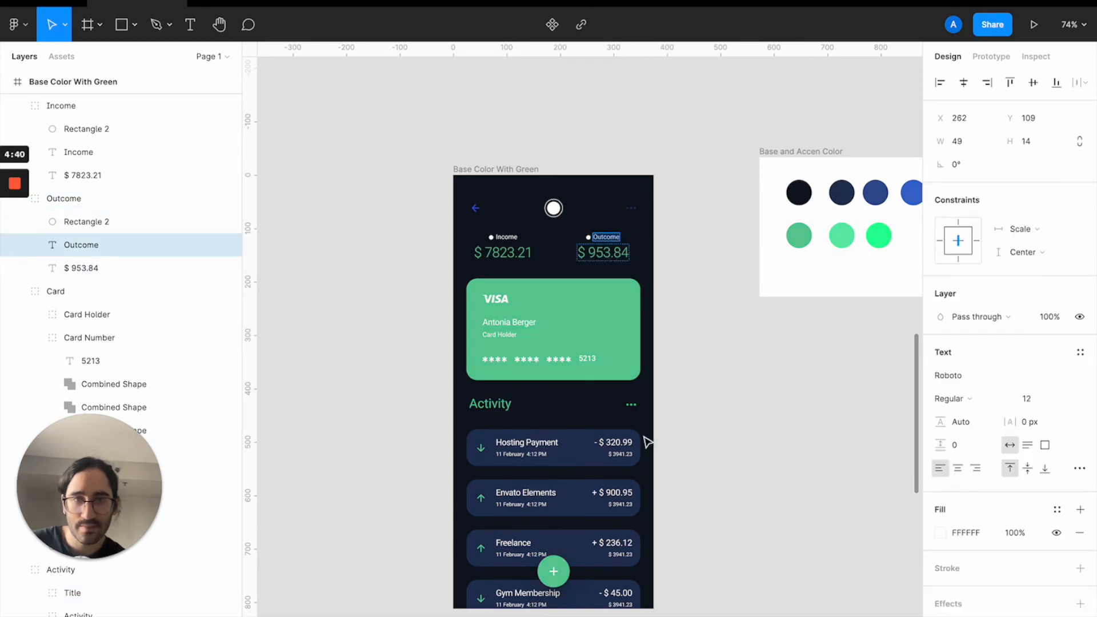
pyautogui.press('i')
pyautogui.click(618, 298)
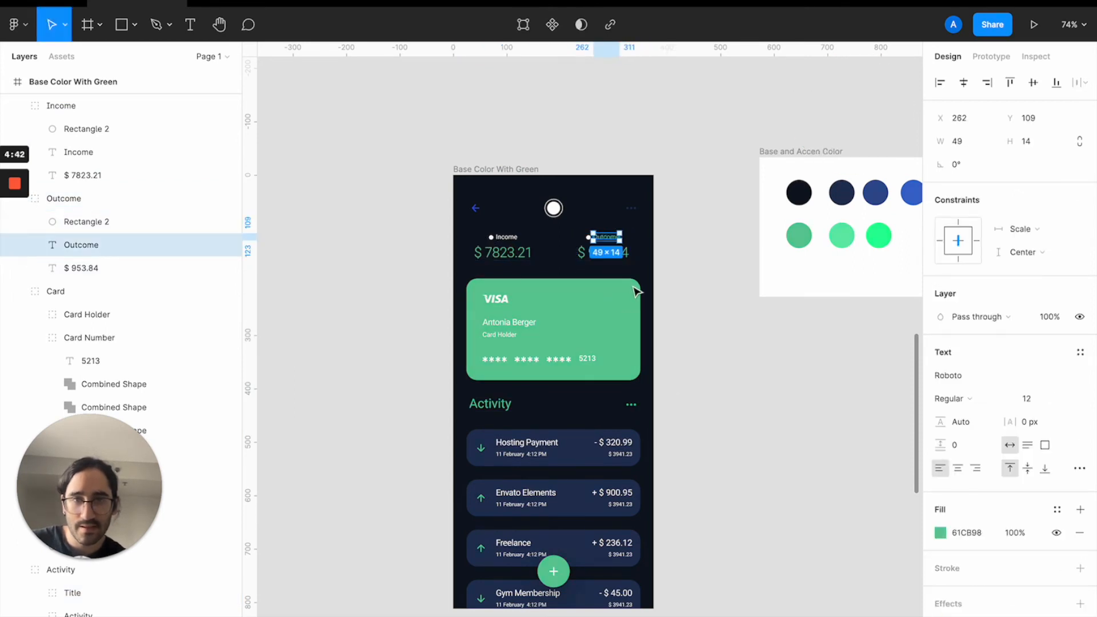
pyautogui.click(637, 297)
pyautogui.press('super+z')
pyautogui.press('Return')
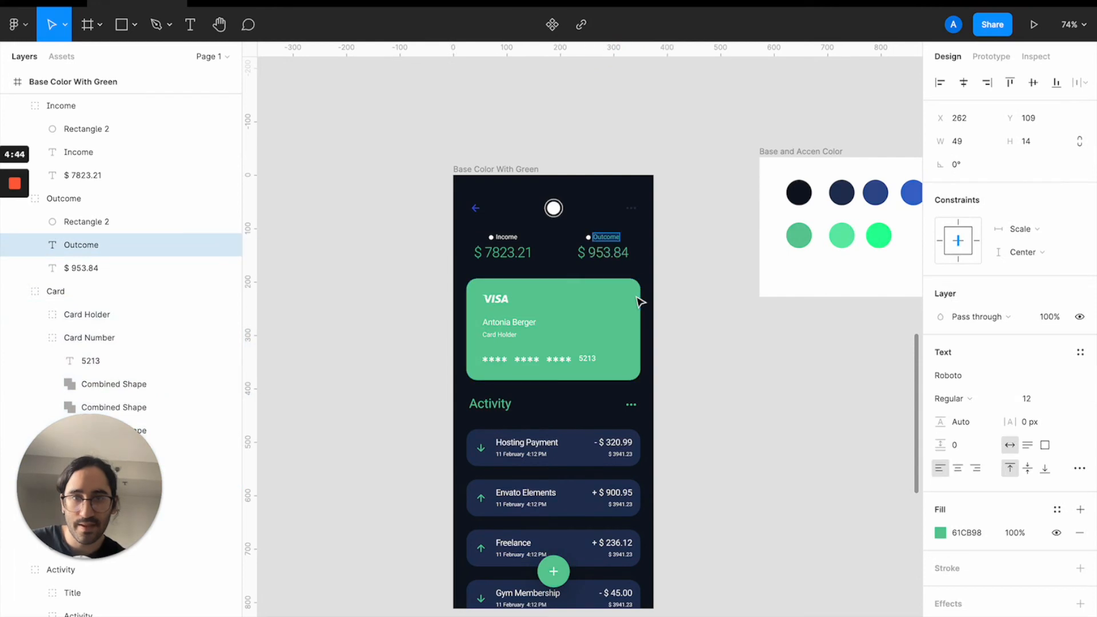
pyautogui.click(719, 351)
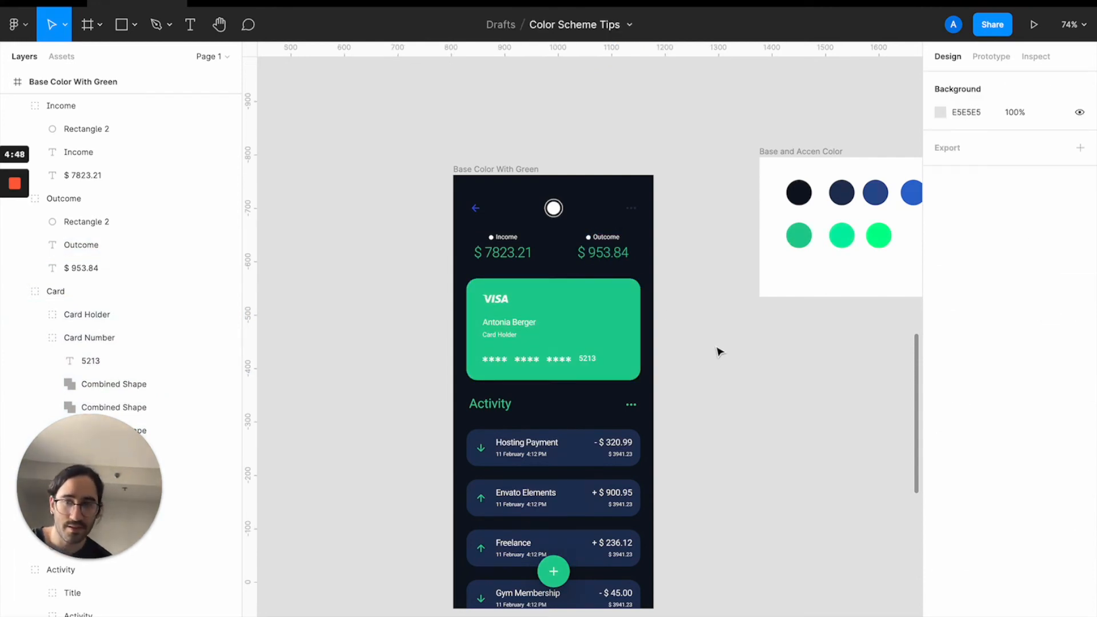
# Duplicate the Base Color With Green screen into the empty area beside the 1 Base, 2 Accents palette.
pyautogui.scroll(-3, 718, 351)
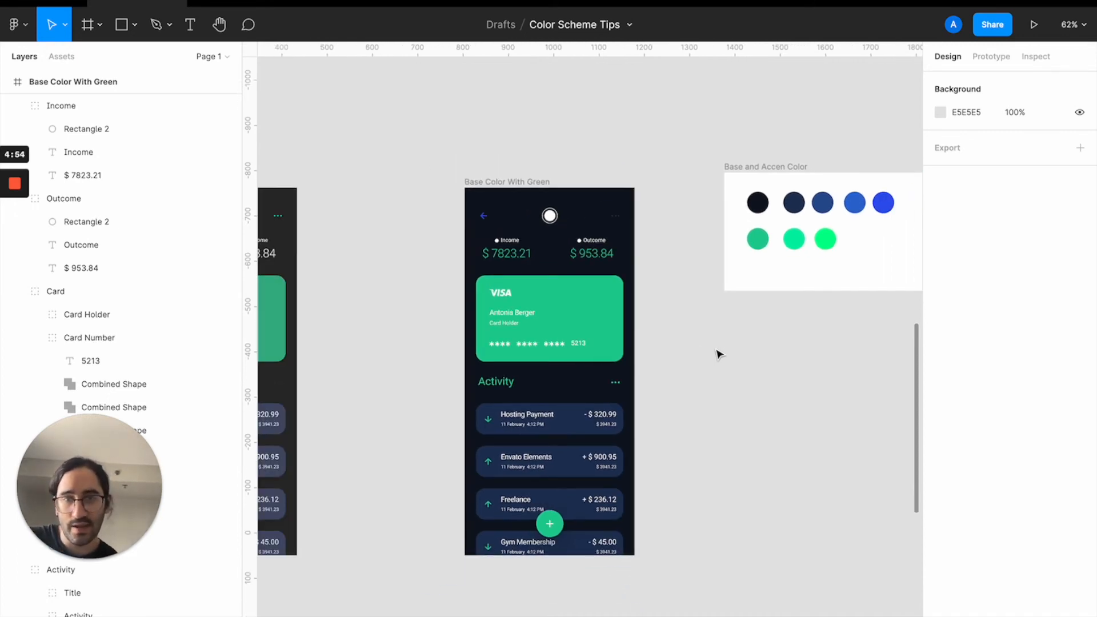
pyautogui.scroll(-10, 718, 354)
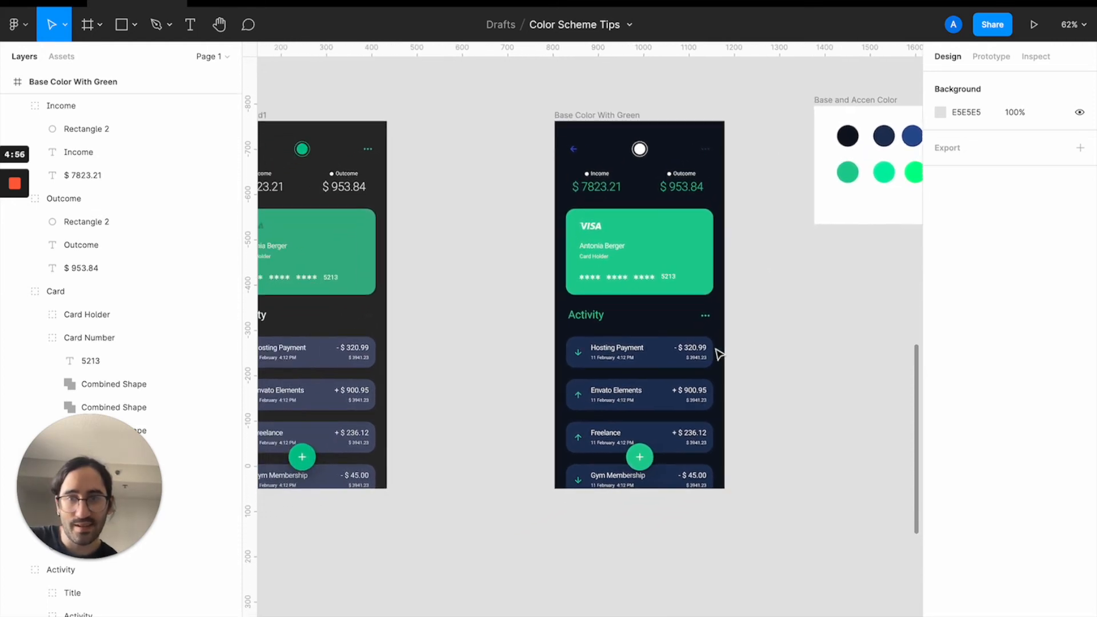
pyautogui.scroll(-5, 718, 354)
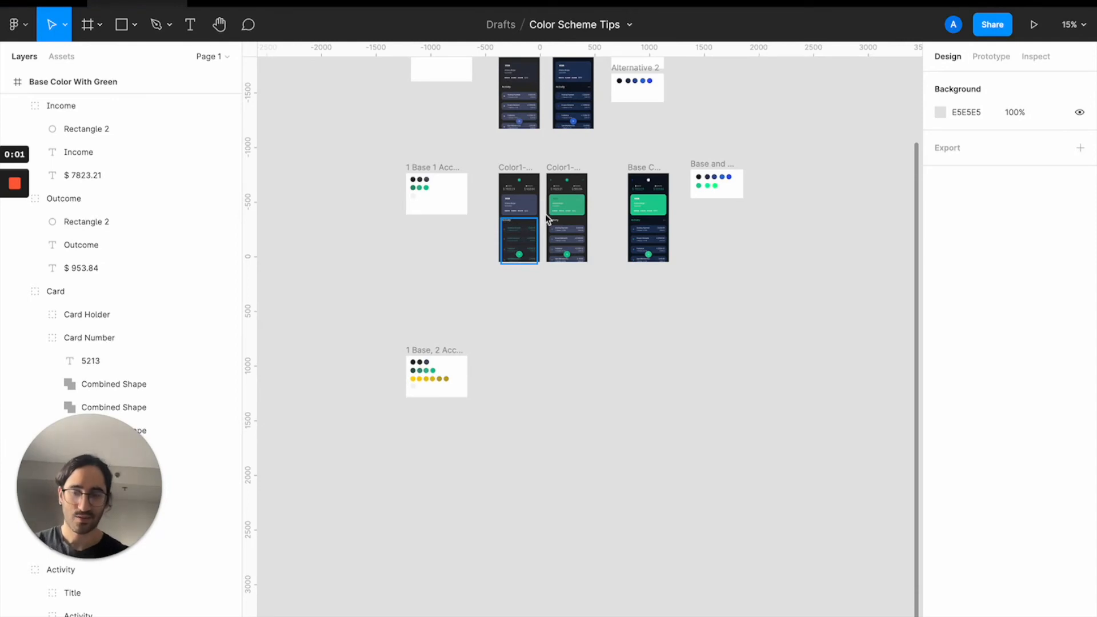
pyautogui.click(644, 168)
pyautogui.keyDown('alt'); pyautogui.moveTo(644, 171); pyautogui.dragTo(515, 348); pyautogui.keyUp('alt')
pyautogui.scroll(5, 514, 346)
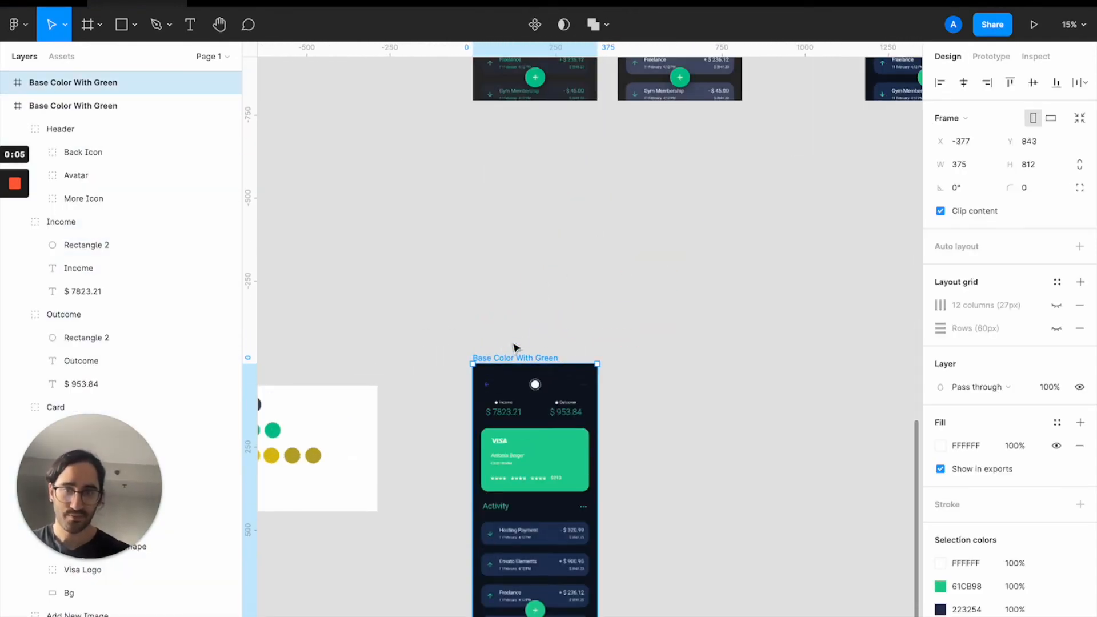
# Duplicate the Base and Accen Color palette frame next to the copied screen and extend the copy's height to 535.
pyautogui.scroll(-2, 515, 347)
pyautogui.scroll(-3, 515, 347)
pyautogui.scroll(2, 739, 143)
pyautogui.hscroll(2, 738, 143)
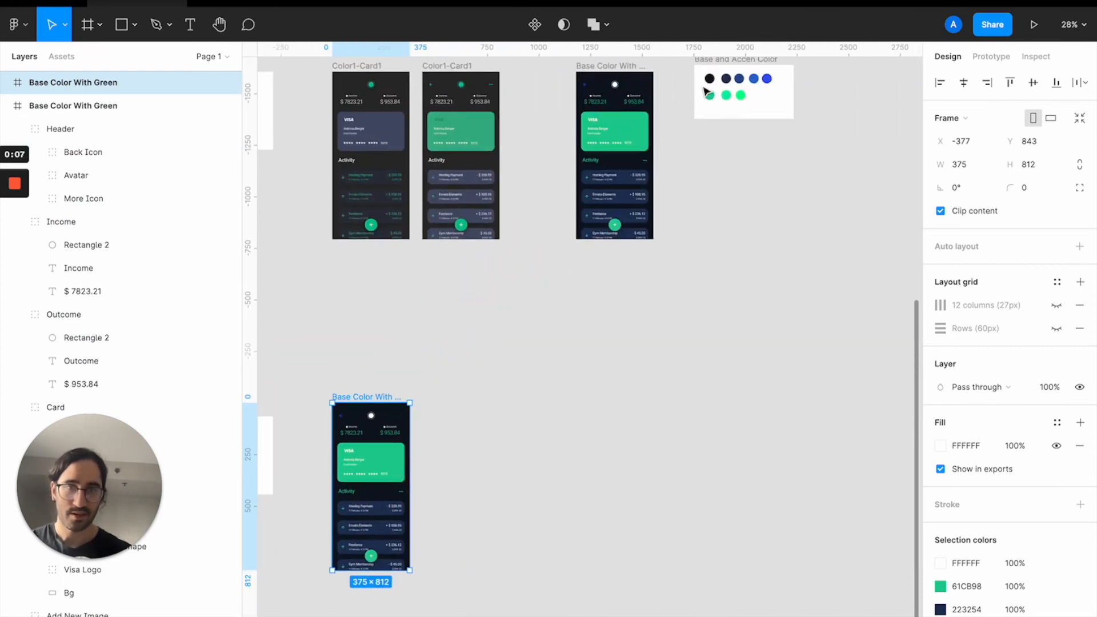
pyautogui.scroll(1, 708, 92)
pyautogui.hscroll(1, 707, 91)
pyautogui.click(682, 124)
pyautogui.keyDown('alt'); pyautogui.moveTo(683, 125); pyautogui.dragTo(531, 445); pyautogui.keyUp('alt')
pyautogui.scroll(3, 531, 445)
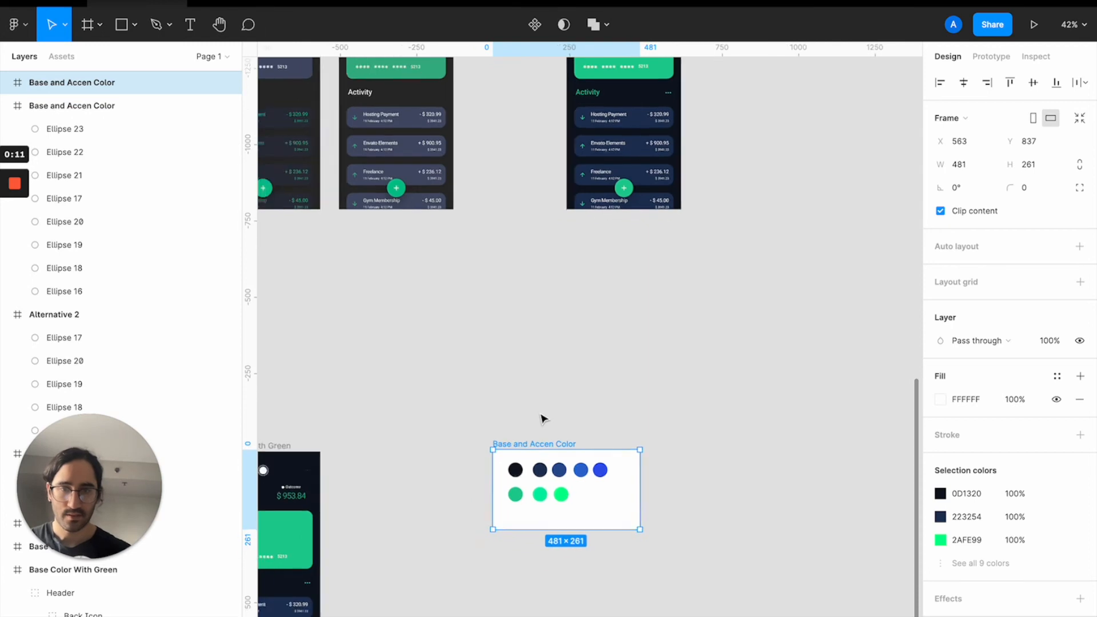
pyautogui.scroll(-3, 542, 419)
pyautogui.hscroll(-4, 541, 419)
pyautogui.moveTo(666, 458); pyautogui.dragTo(649, 504)
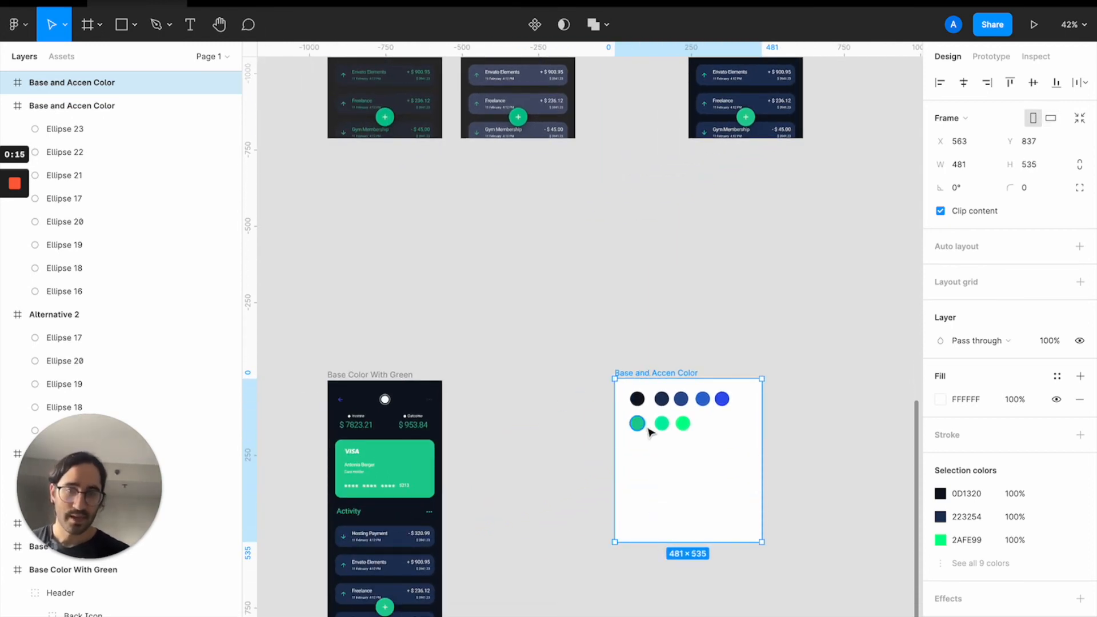
# Duplicate the palette's first green swatch below the green row at Y 220 and recolor the copy to yellow D8D247.
pyautogui.click(643, 425)
pyautogui.scroll(3, 637, 424)
pyautogui.moveTo(634, 424); pyautogui.dragTo(639, 489)
pyautogui.click(942, 398)
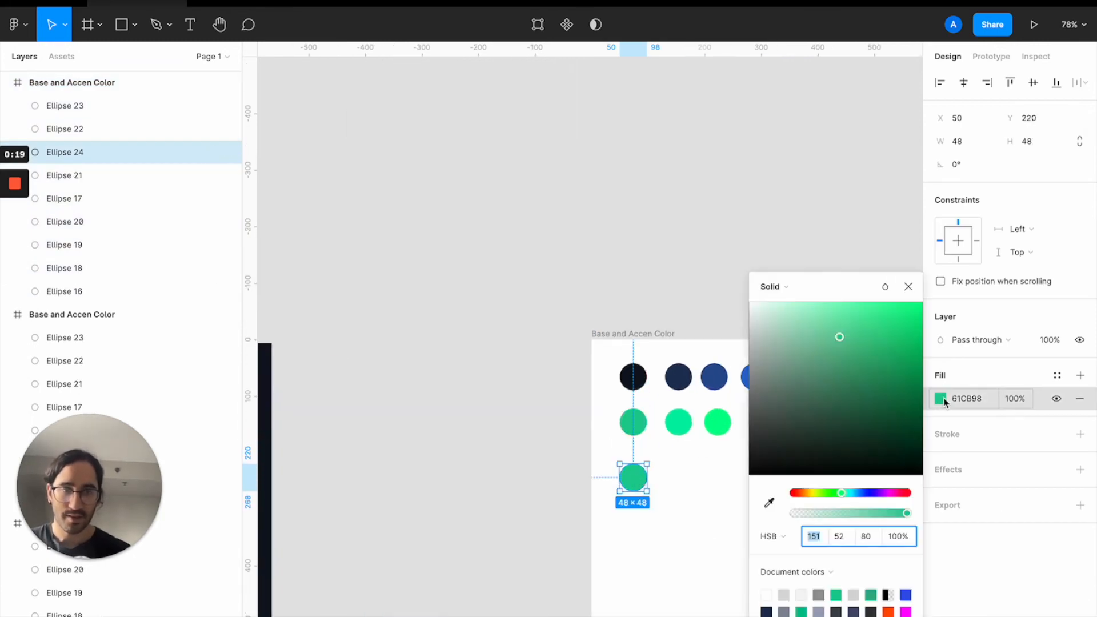
pyautogui.moveTo(837, 497); pyautogui.dragTo(814, 496)
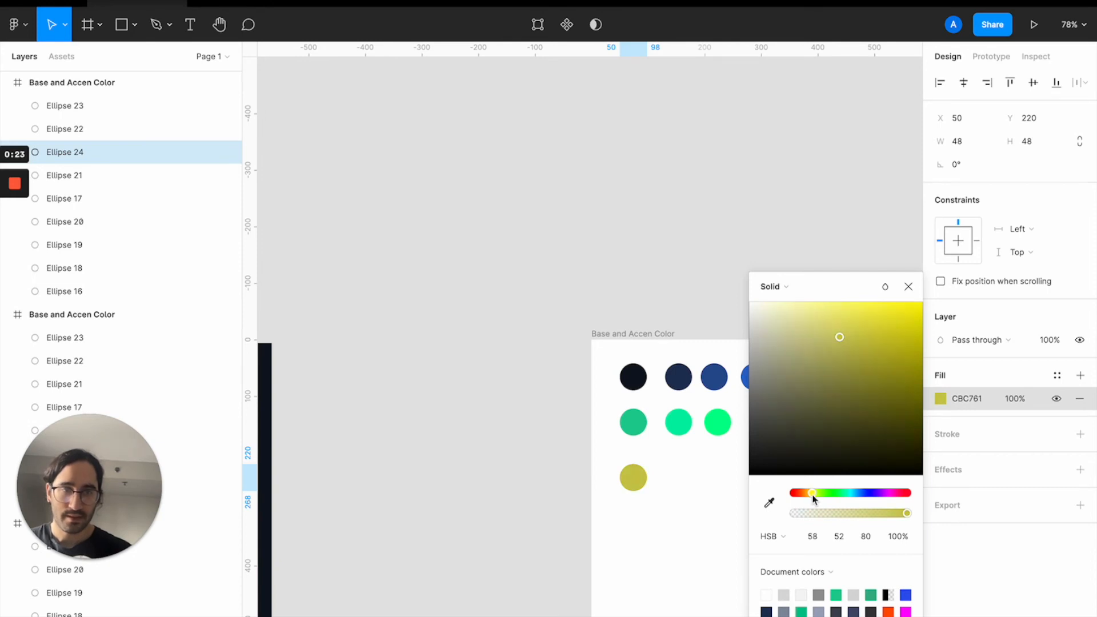
pyautogui.moveTo(841, 337); pyautogui.dragTo(865, 331)
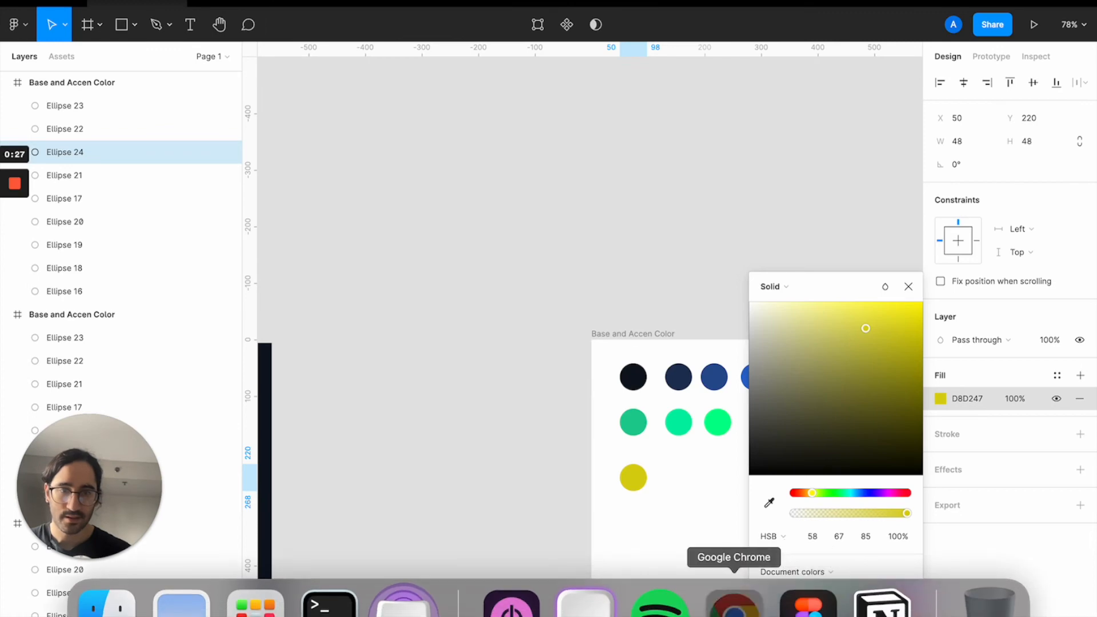
# Switch to Google Chrome and try the orange #e96016 on Canva's color wheel, returning to Figma when finished.
pyautogui.click(730, 596)
pyautogui.moveTo(850, 214)
pyautogui.mouseDown()
pyautogui.moveTo(889, 228)
pyautogui.moveTo(852, 207)
pyautogui.mouseUp()
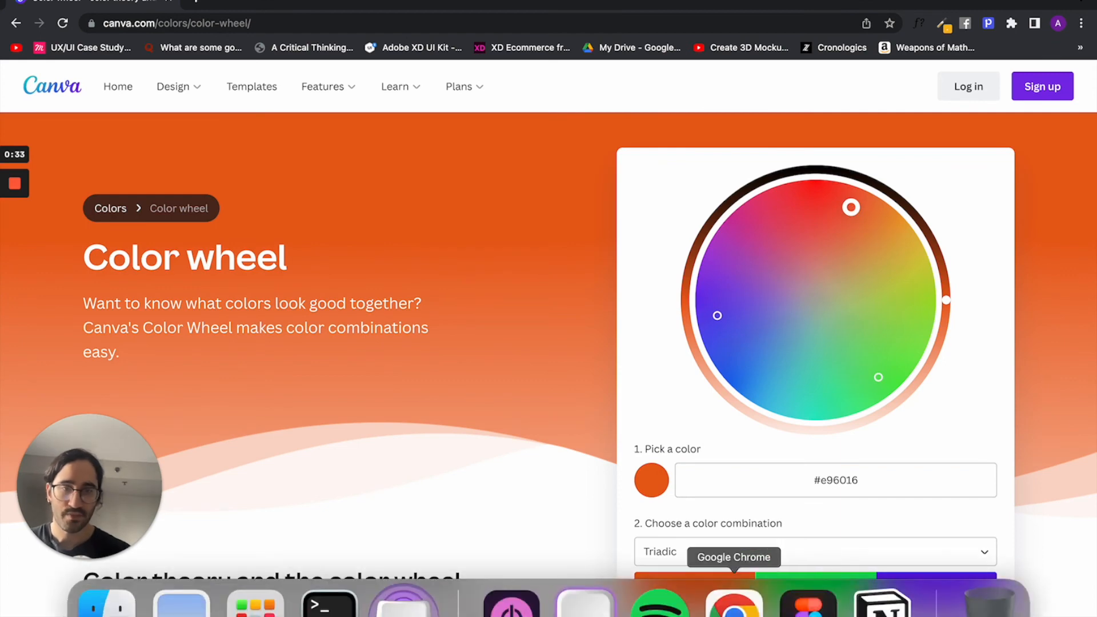
pyautogui.click(801, 597)
# Set the yellow swatch to DDD745 and place a copy beside it at X 130 with the brighter fill F1E92E.
pyautogui.moveTo(872, 329)
pyautogui.mouseDown()
pyautogui.moveTo(841, 320)
pyautogui.moveTo(870, 331)
pyautogui.mouseUp()
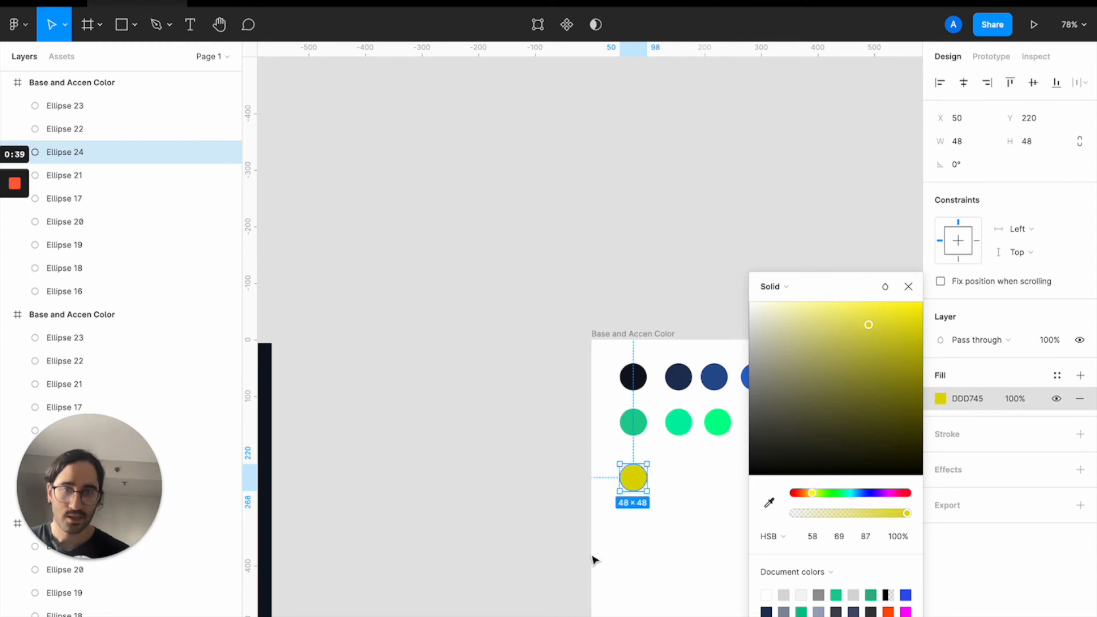
pyautogui.moveTo(637, 479); pyautogui.dragTo(683, 479)
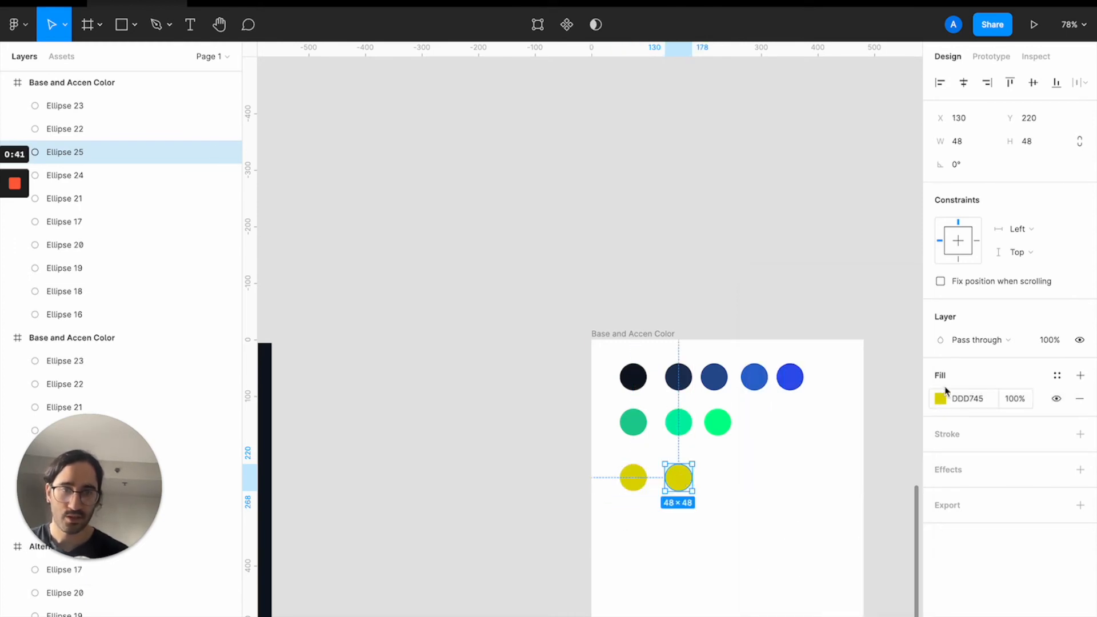
pyautogui.click(943, 403)
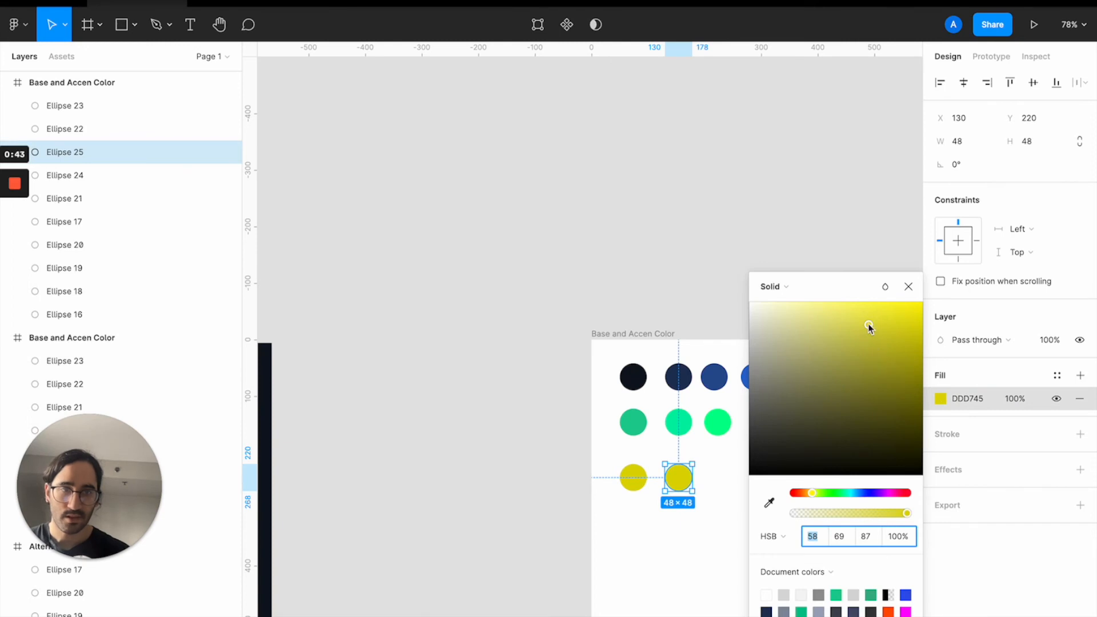
pyautogui.moveTo(869, 325); pyautogui.dragTo(880, 322)
# Duplicate the second yellow swatch at X 210 and set the copy's fill to the bright yellow FEF523.
pyautogui.moveTo(683, 483); pyautogui.dragTo(728, 483)
pyautogui.click(940, 398)
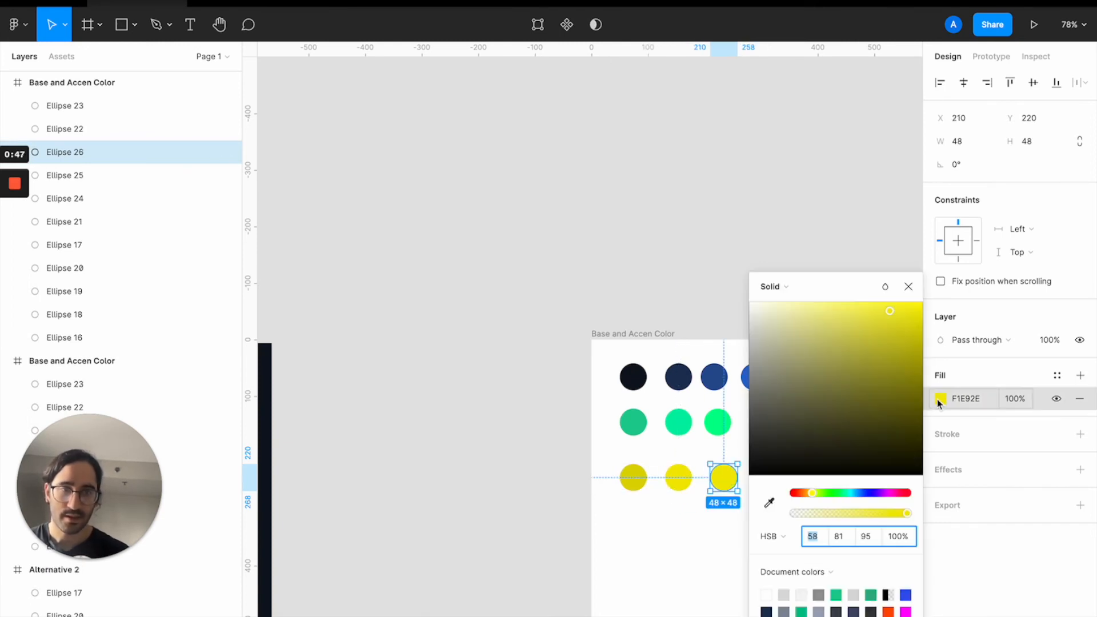
pyautogui.moveTo(892, 313)
pyautogui.mouseDown()
pyautogui.moveTo(914, 335)
pyautogui.moveTo(902, 310)
pyautogui.mouseUp()
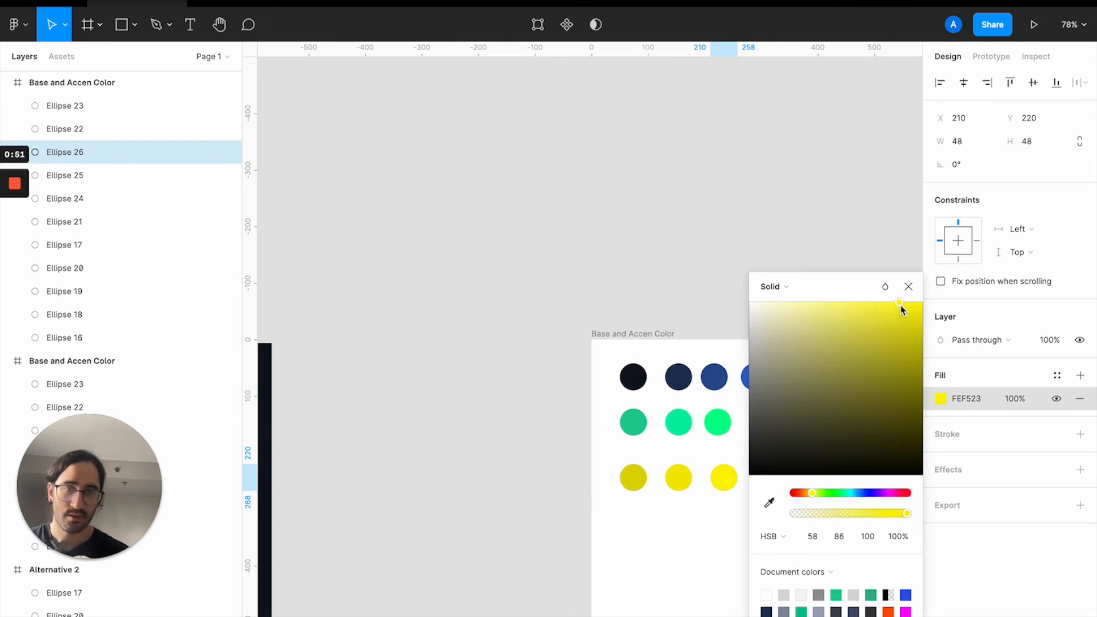
pyautogui.click(676, 306)
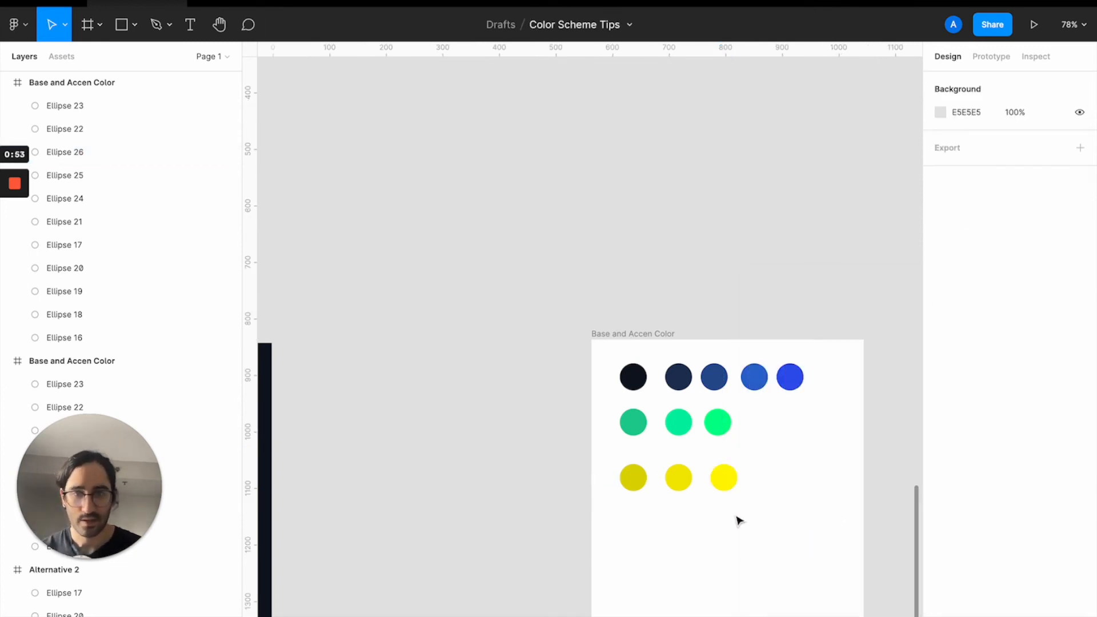
# Duplicate the first yellow swatch into a new row at Y 330 and recolor the copy to light orange FFA178.
pyautogui.click(632, 478)
pyautogui.moveTo(632, 478); pyautogui.dragTo(635, 547)
pyautogui.click(940, 398)
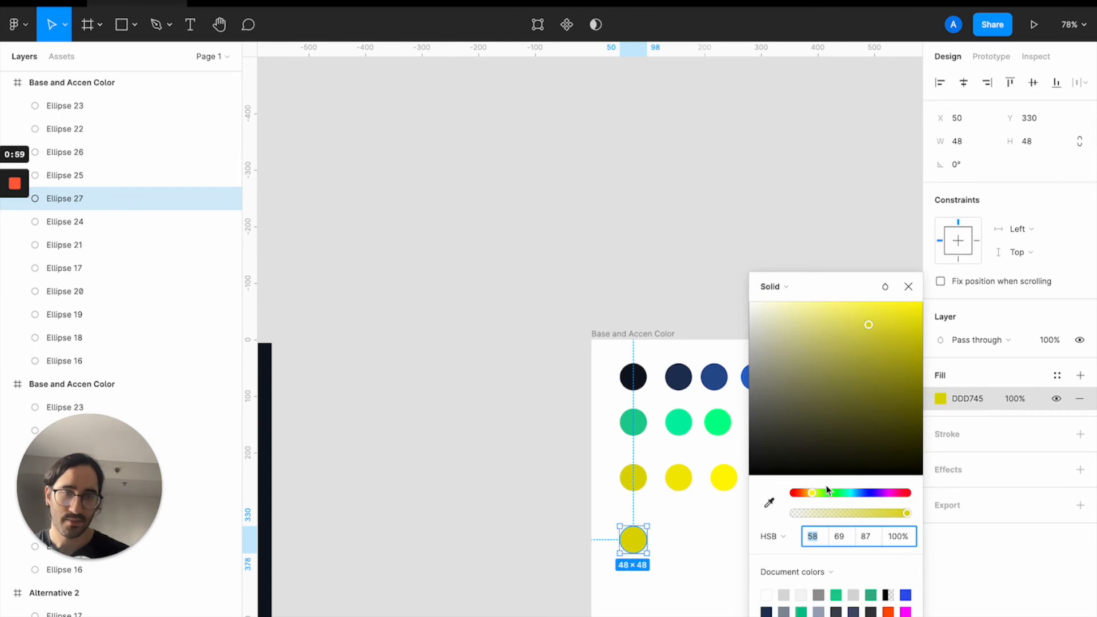
pyautogui.moveTo(810, 494); pyautogui.dragTo(801, 493)
pyautogui.scroll(5, 685, 514)
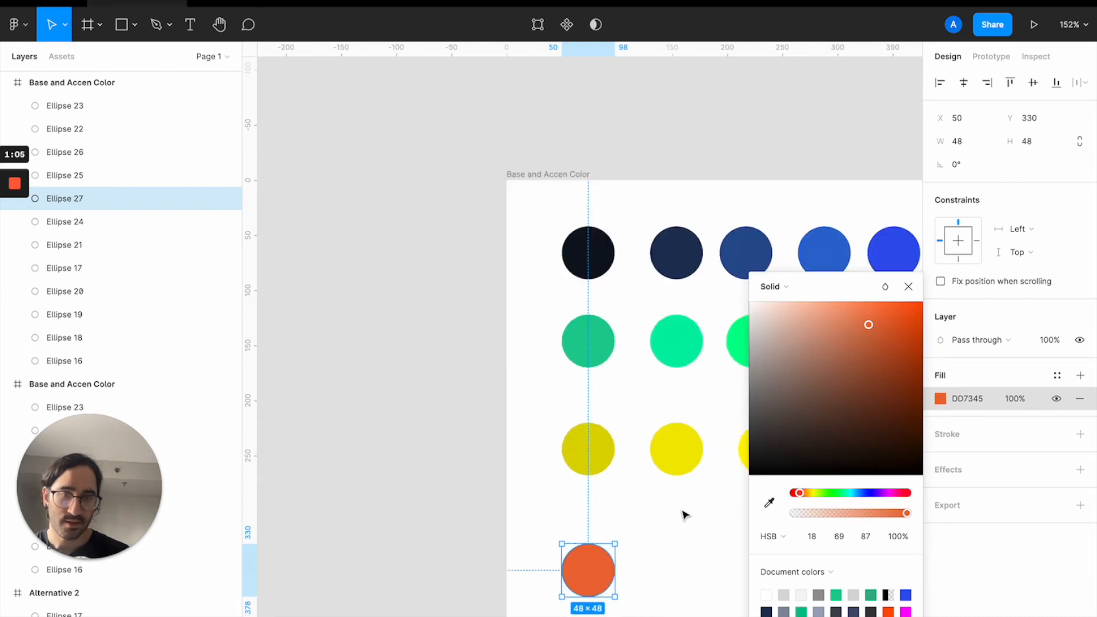
pyautogui.scroll(-3, 685, 515)
pyautogui.moveTo(872, 319); pyautogui.dragTo(841, 301)
# Duplicate the orange swatch beside itself at X 116 and recolor the copy to coral red FF7878.
pyautogui.moveTo(566, 525); pyautogui.dragTo(676, 526)
pyautogui.click(940, 399)
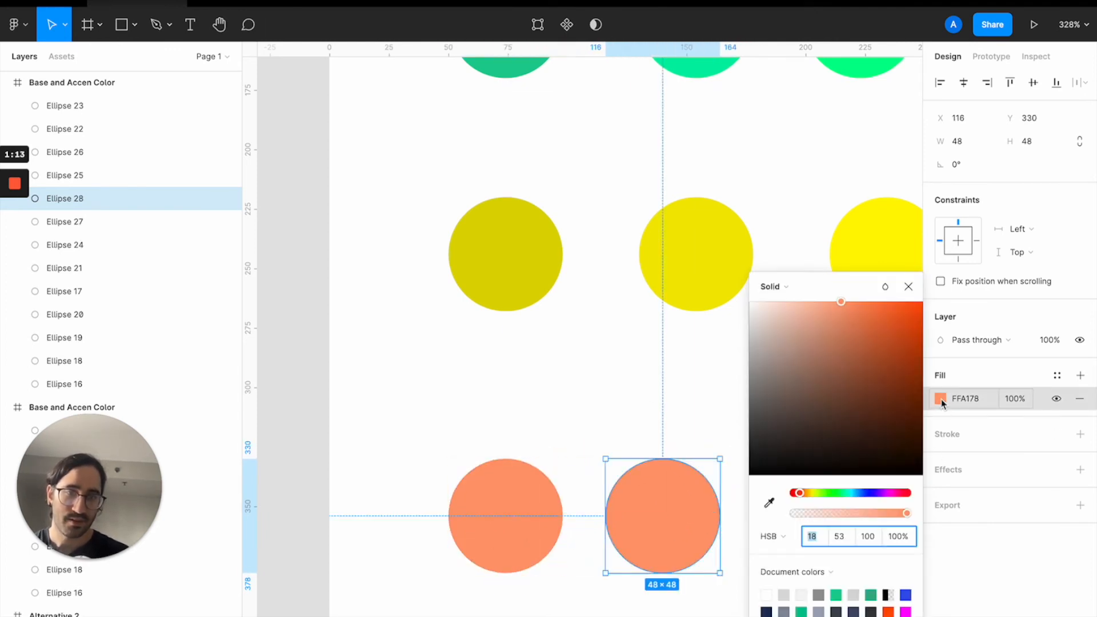
pyautogui.moveTo(801, 495); pyautogui.dragTo(794, 495)
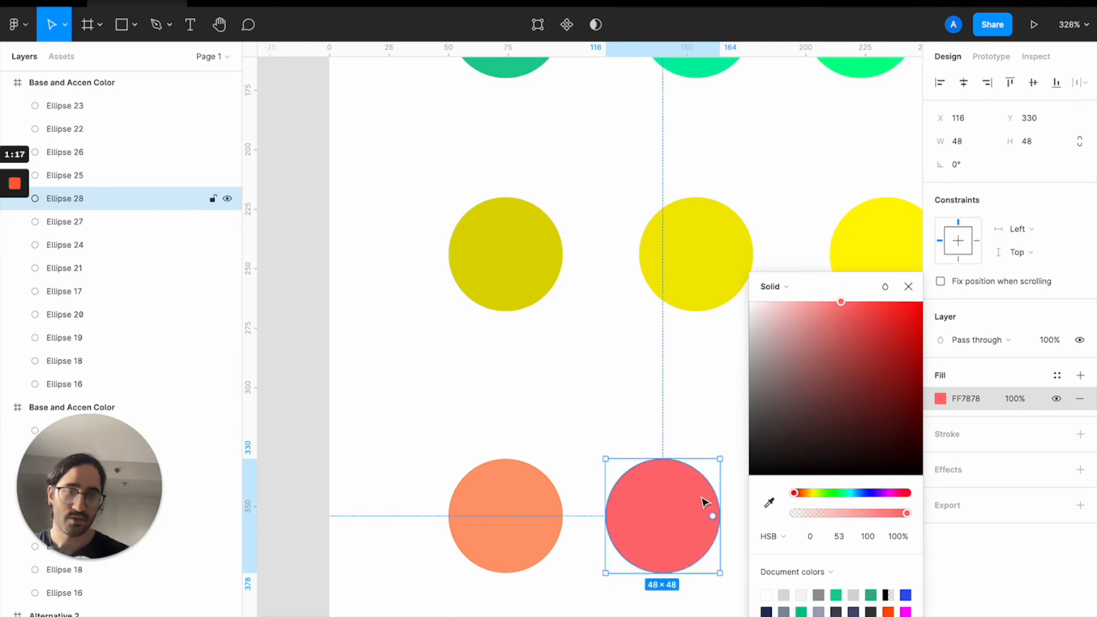
pyautogui.click(712, 400)
# Move the extended palette frame farther from the copied screen and duplicate that screen into the space between them.
pyautogui.scroll(-10, 670, 489)
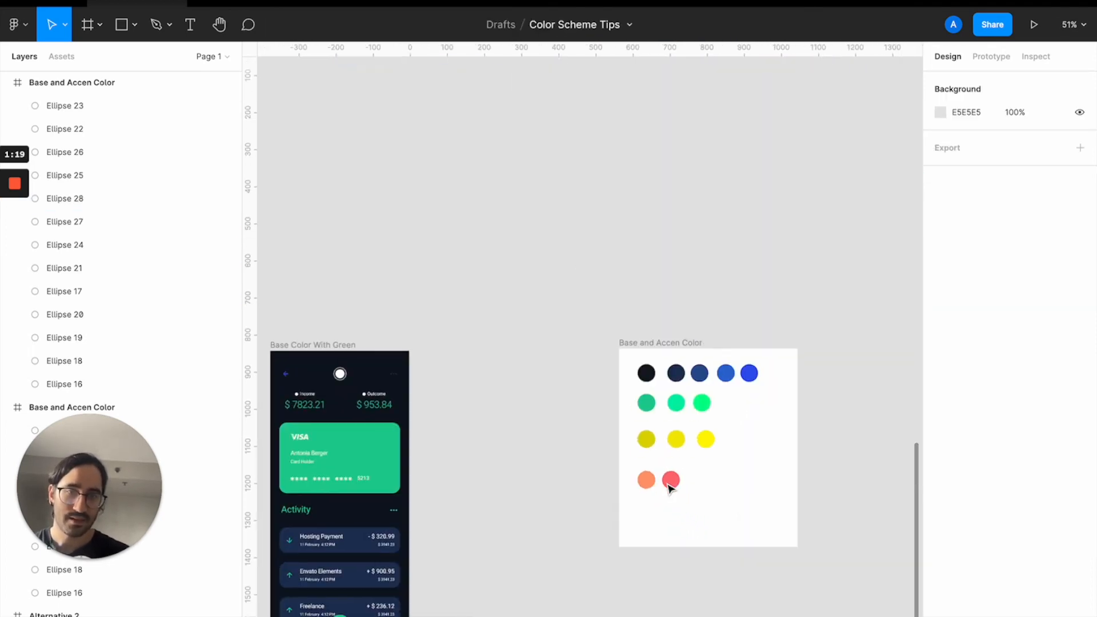
pyautogui.scroll(-5, 670, 489)
pyautogui.hscroll(-4, 671, 489)
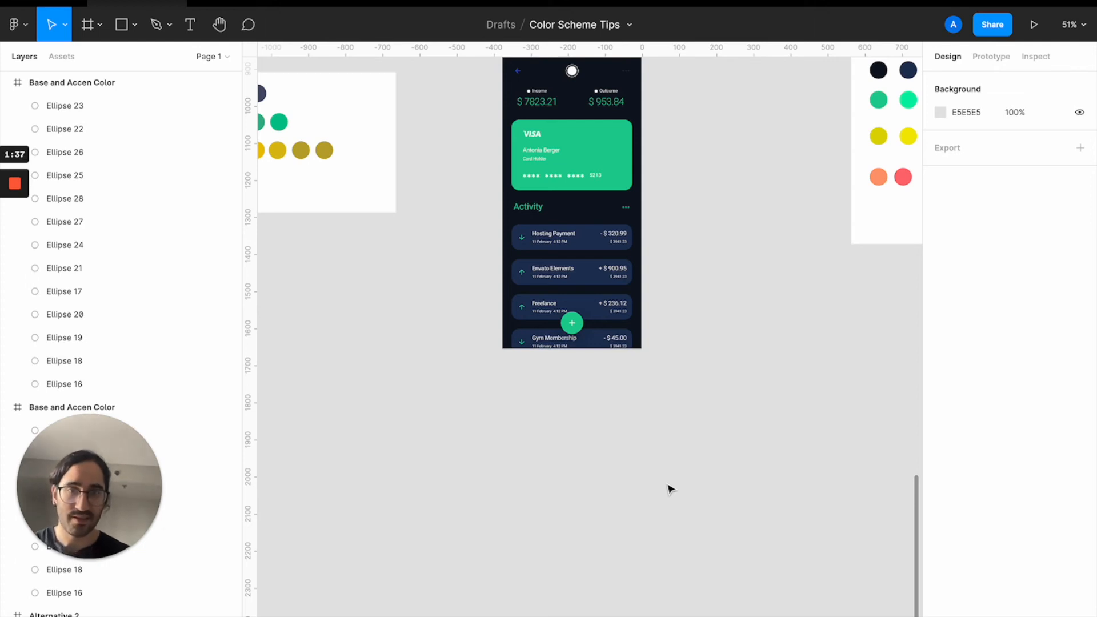
pyautogui.scroll(5, 671, 490)
pyautogui.moveTo(789, 216); pyautogui.dragTo(907, 182)
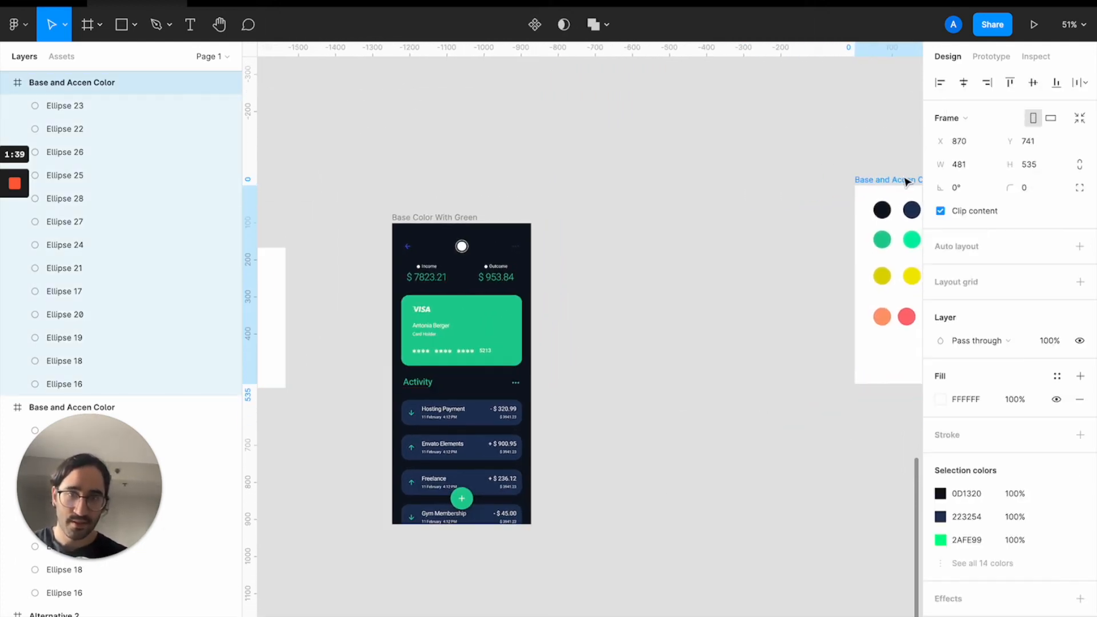
pyautogui.moveTo(474, 217); pyautogui.dragTo(637, 216)
pyautogui.hscroll(2, 629, 211)
pyautogui.scroll(-1, 630, 211)
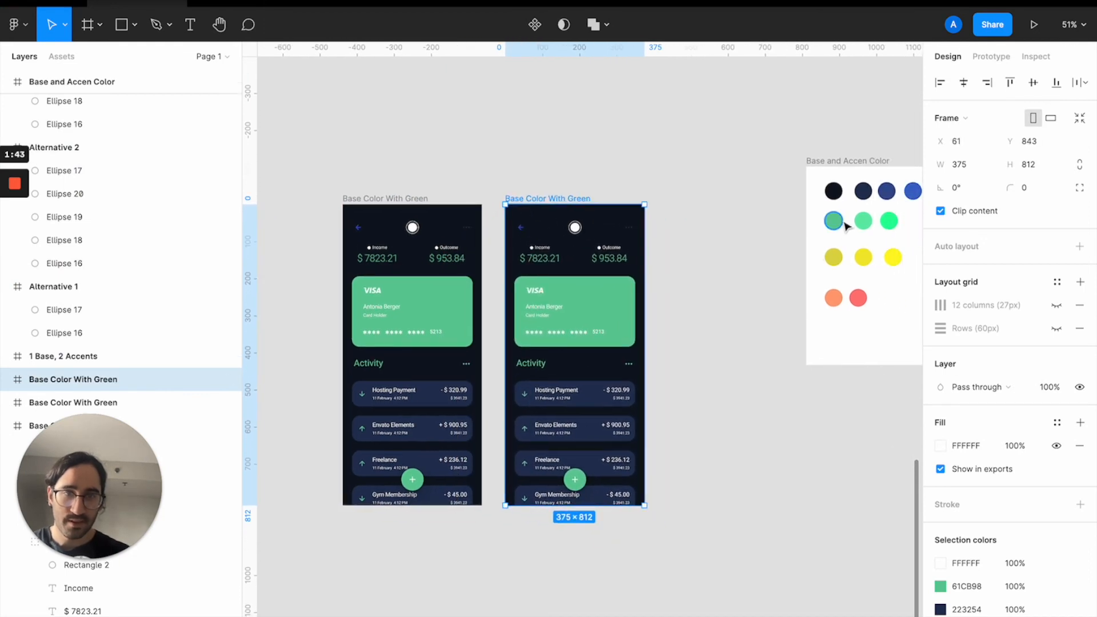
# Try to recolor the whole card group on the new screen copy with the palette's first yellow.
pyautogui.doubleClick(627, 312)
pyautogui.hotkey('ctrl', 'c')
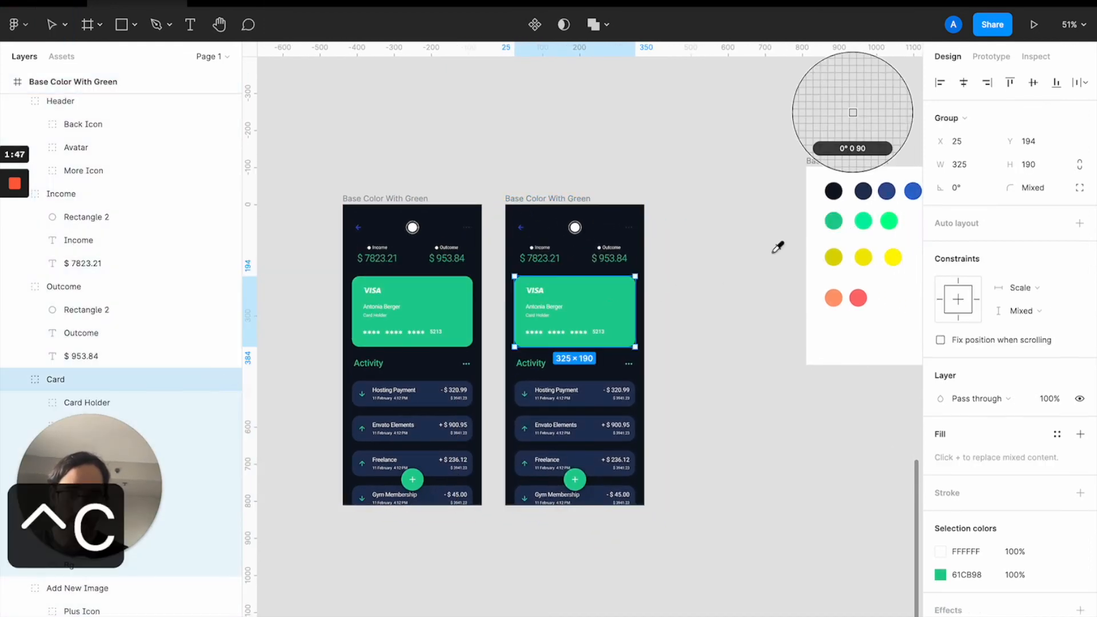
pyautogui.click(835, 260)
pyautogui.press('super+z')
pyautogui.press('super+z')
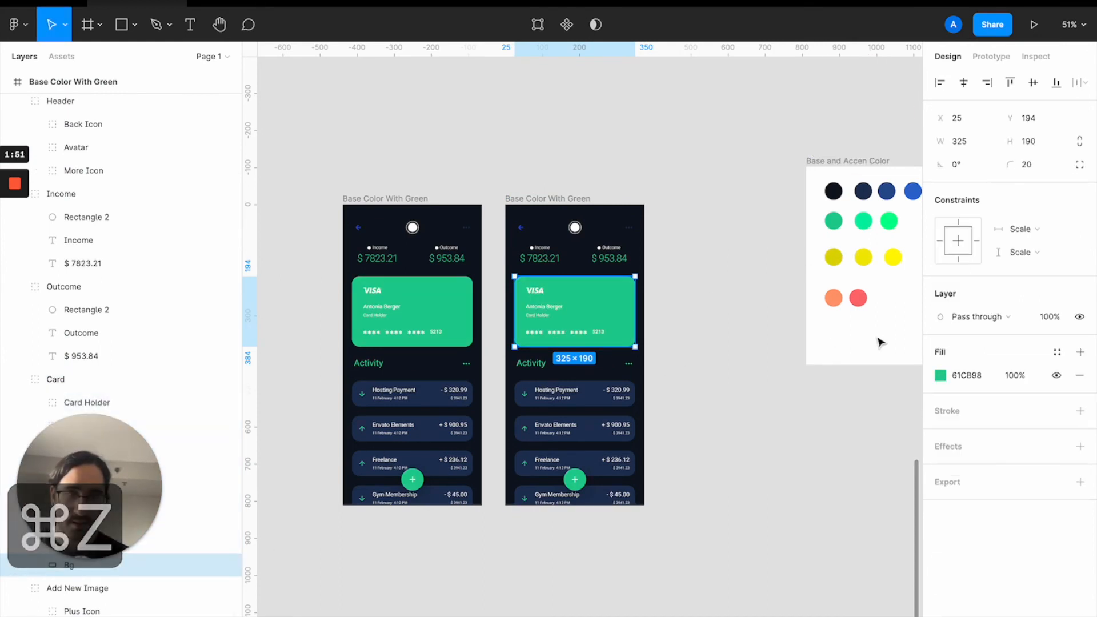
# Fill the card's background on the new screen copy with the yellow DDD745 sampled from the palette.
pyautogui.hotkey('ctrl', 'c')
pyautogui.click(836, 257)
pyautogui.click(691, 361)
pyautogui.doubleClick(599, 306)
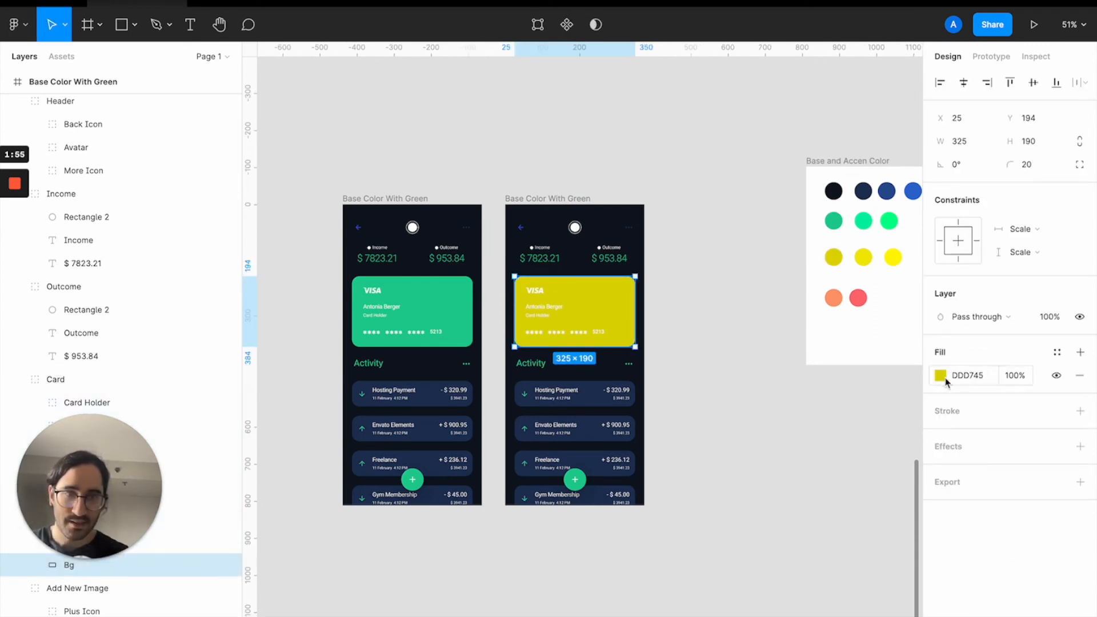
# Compare the palette yellows F1E92E and DDD745 on the card background, keeping DDD745 as the base and raising its brightness to 97.
pyautogui.click(944, 378)
pyautogui.hotkey('ctrl', 'c')
pyautogui.click(865, 258)
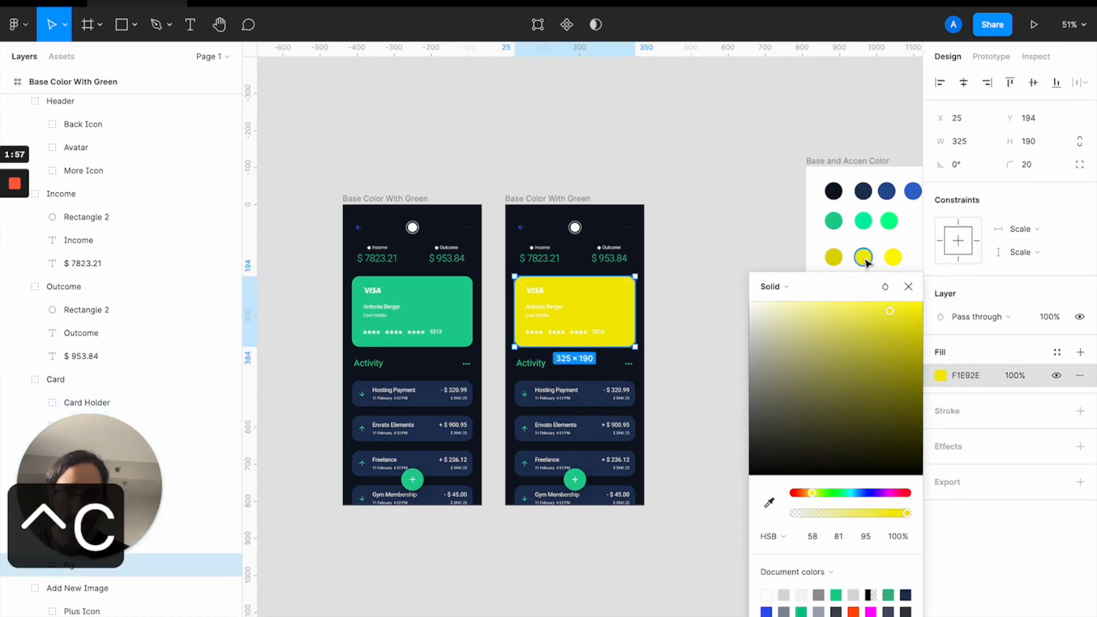
pyautogui.hotkey('ctrl', 'c')
pyautogui.click(835, 256)
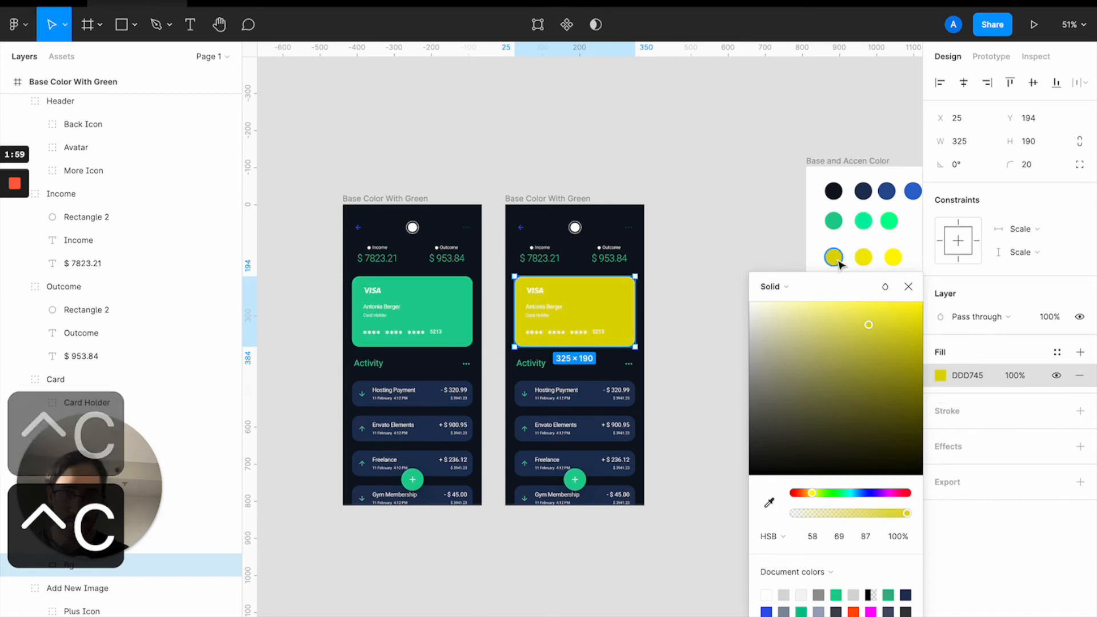
pyautogui.click(866, 536)
pyautogui.hotkey('shift', 'Up')
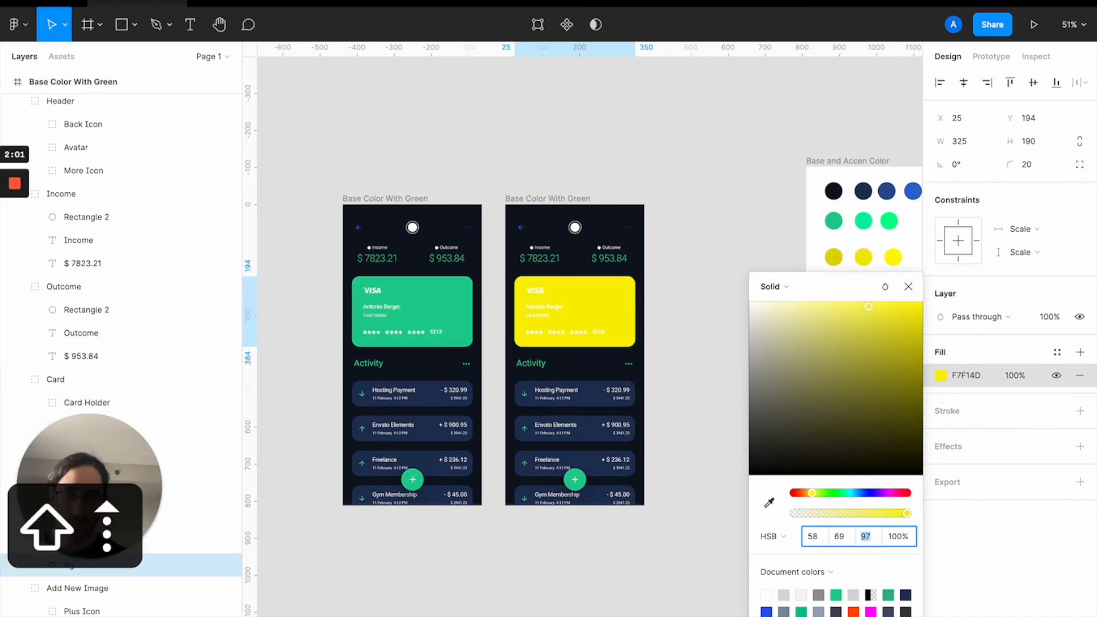
# Lower the brightness of the yellow card background on the second screen to 77.
pyautogui.hotkey('shift', 'Down')
pyautogui.hotkey('shift', 'Down')
pyautogui.hotkey('shift', 'Down')
pyautogui.hotkey('shift', 'Up')
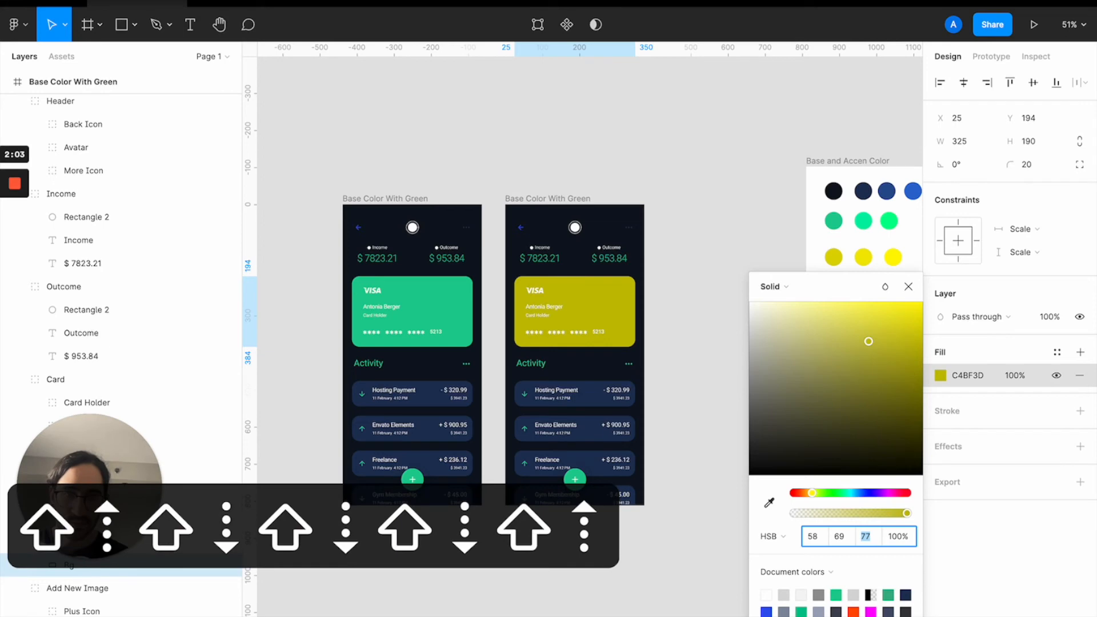
pyautogui.click(700, 370)
# Recolor the second screen's Activity title group with the yellow C4BF3D sampled from the card.
pyautogui.click(536, 363)
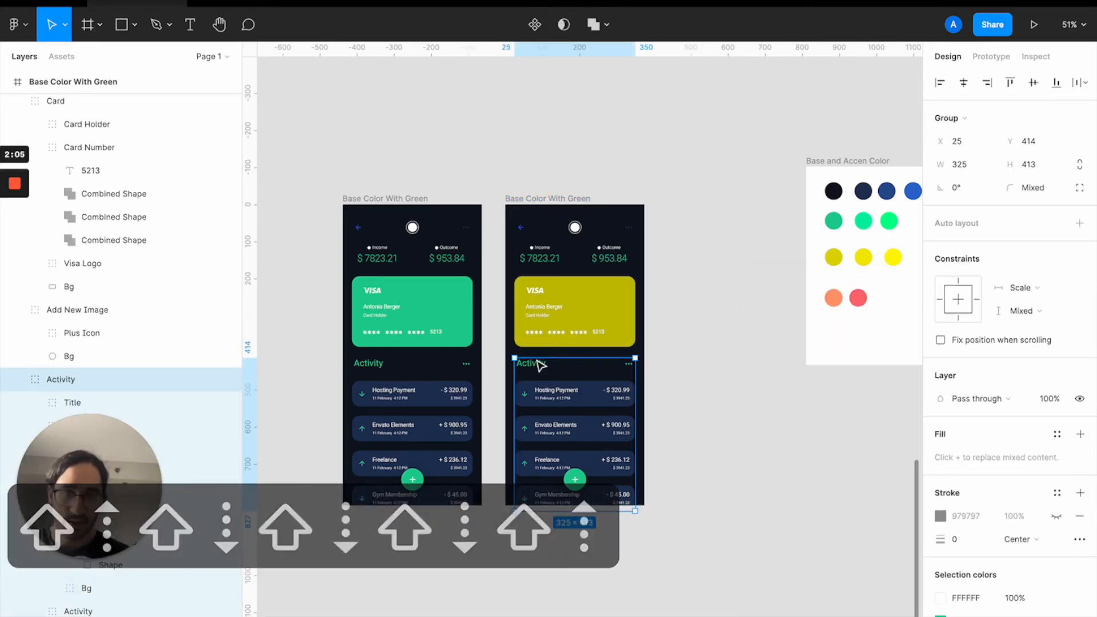
pyautogui.doubleClick(537, 363)
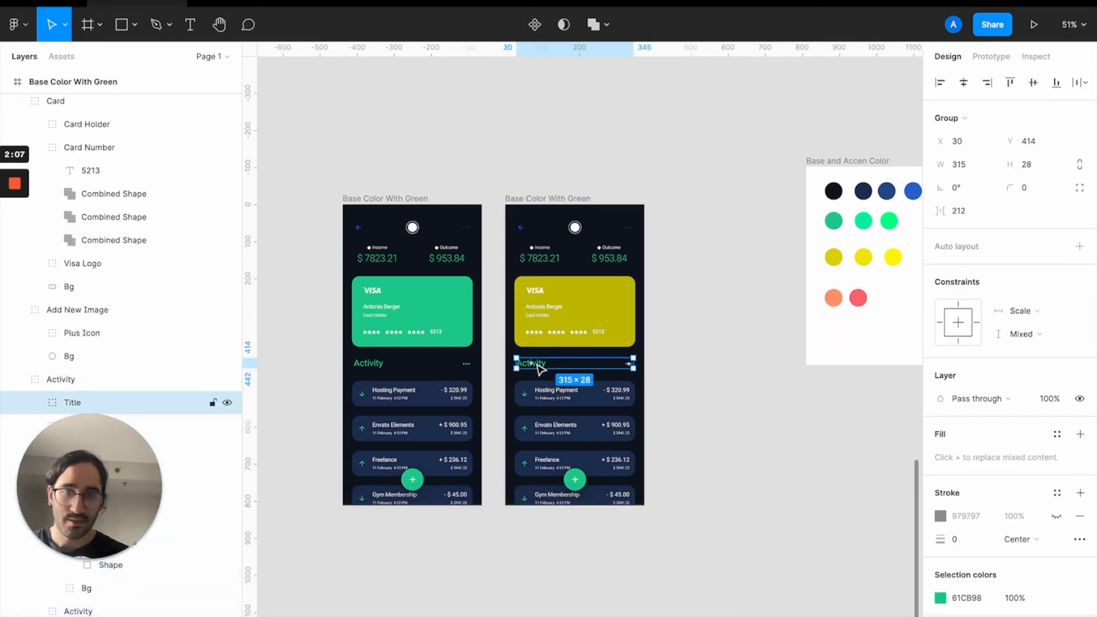
pyautogui.hotkey('ctrl', 'c')
pyautogui.click(585, 300)
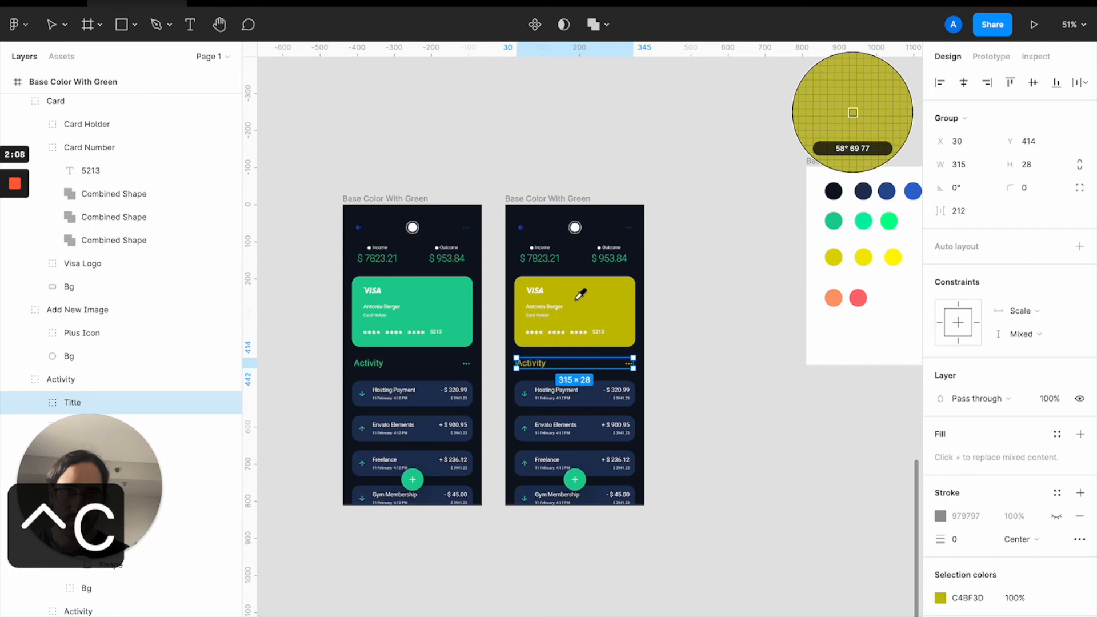
# Recolor the Income and Outcome amounts on the second screen with the card's yellow C4BF3D.
pyautogui.click(537, 263)
pyautogui.click(538, 264)
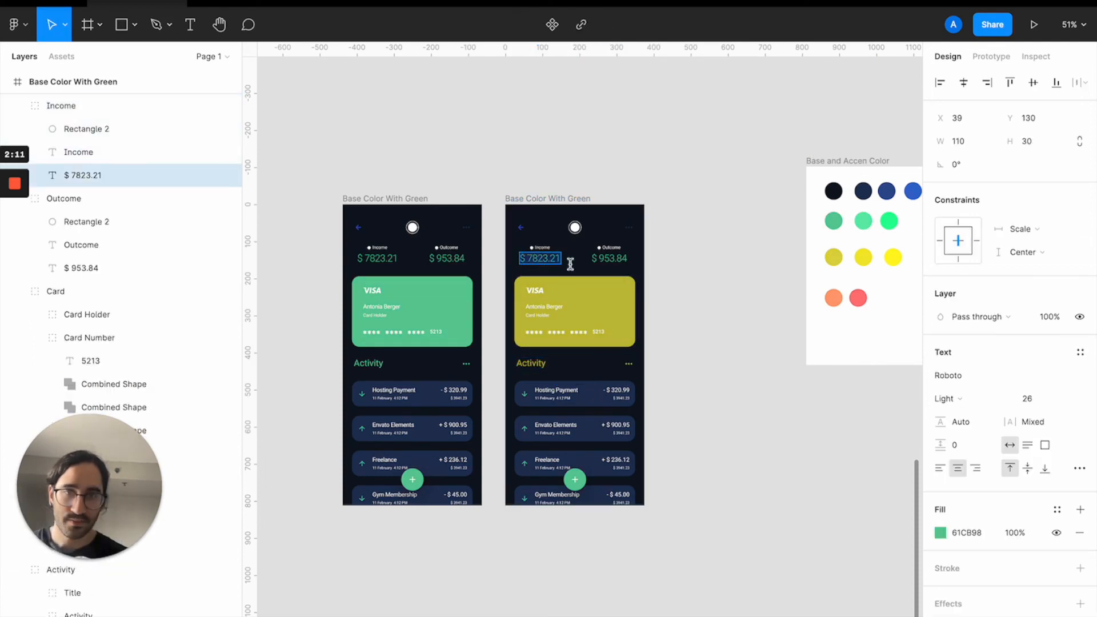
pyautogui.hotkey('ctrl', 'c')
pyautogui.click(609, 307)
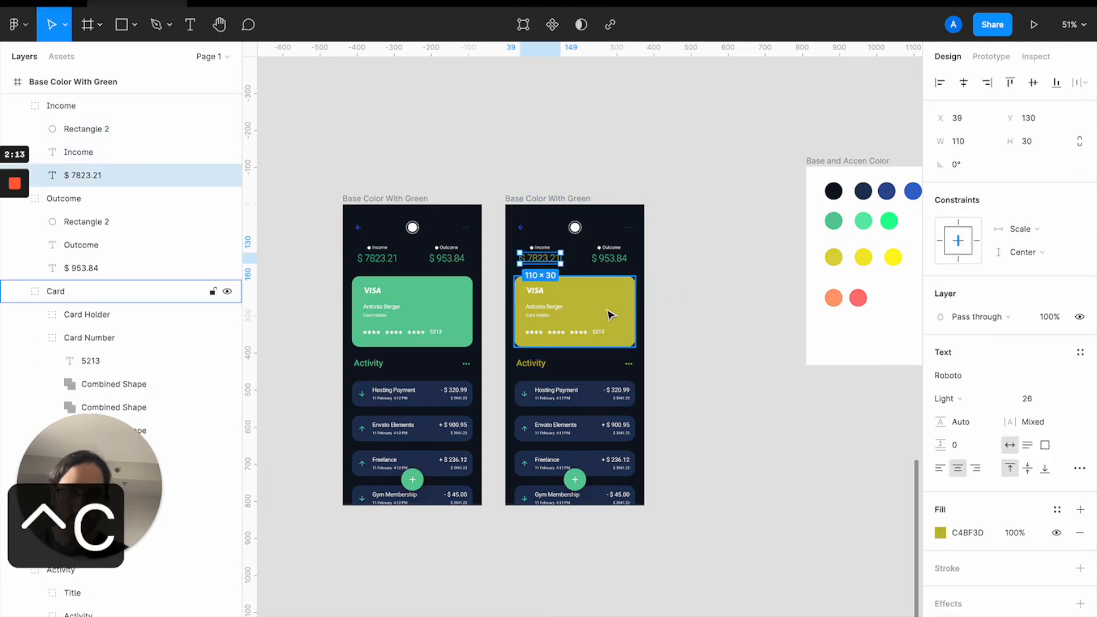
pyautogui.click(608, 259)
pyautogui.doubleClick(608, 259)
pyautogui.hotkey('ctrl', 'c')
pyautogui.click(608, 302)
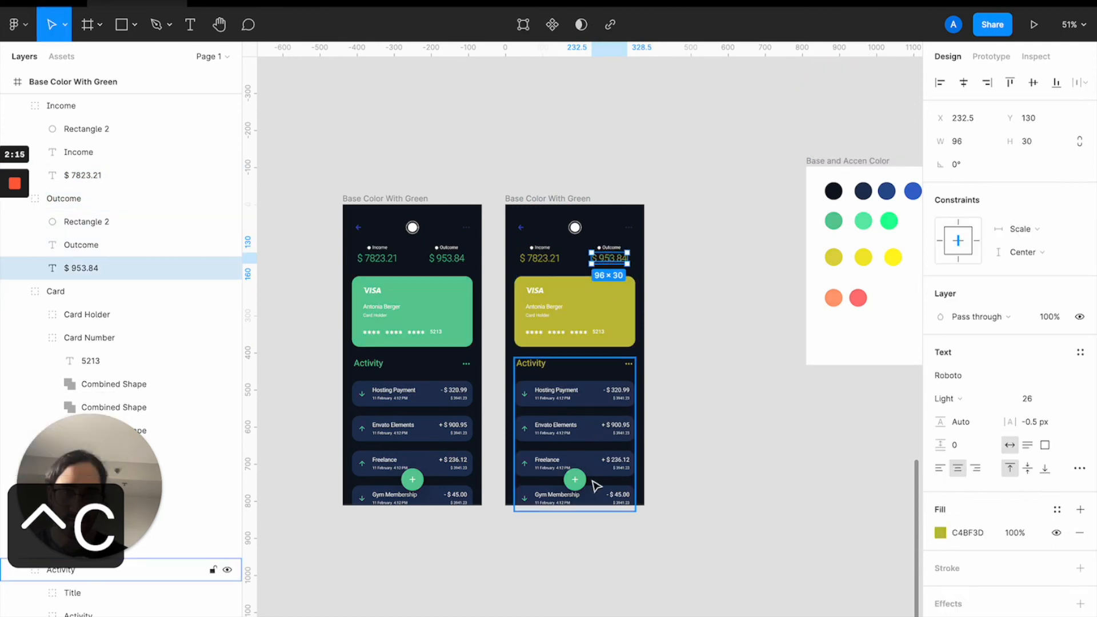
# Try to recolor the whole plus button group on the second screen with the palette's first yellow.
pyautogui.click(577, 471)
pyautogui.hotkey('ctrl', 'c')
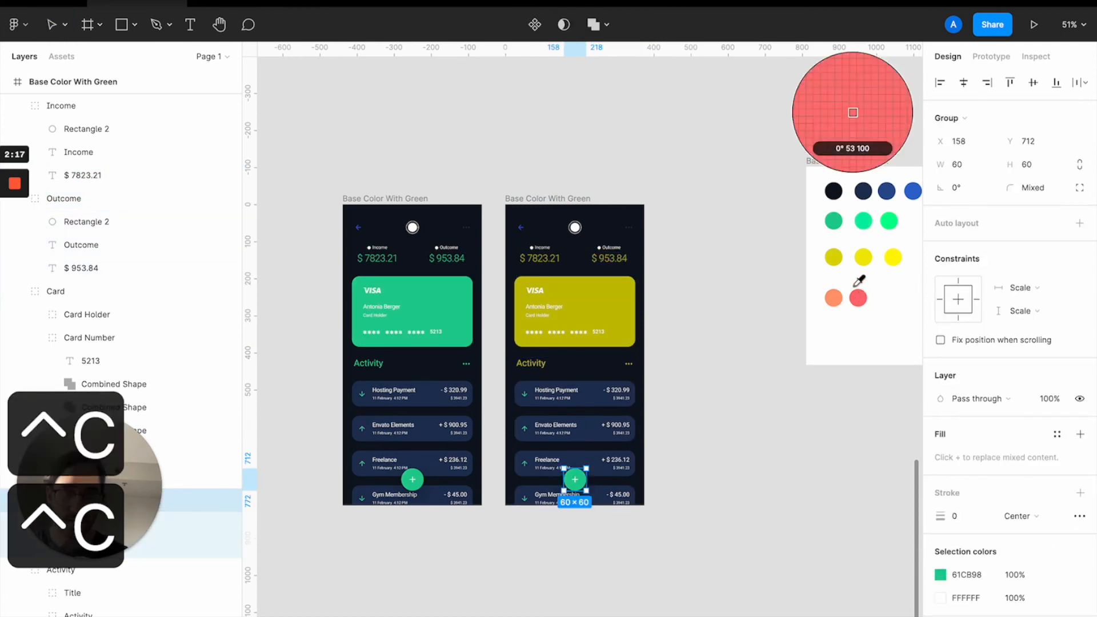
pyautogui.click(834, 257)
pyautogui.press('super+z')
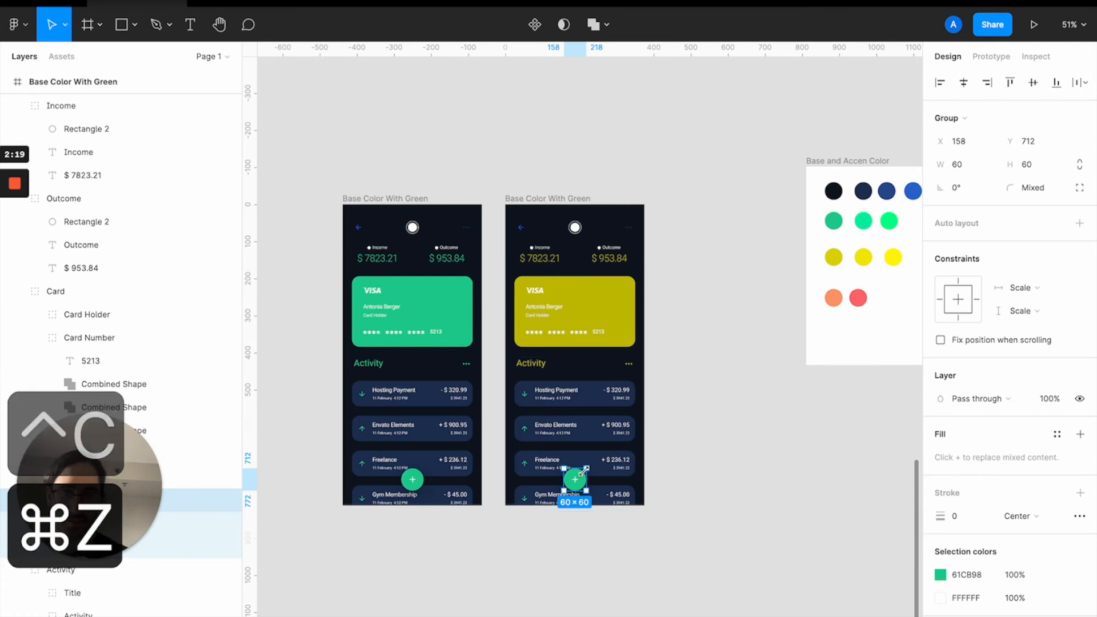
pyautogui.hotkey('ctrl', 'c')
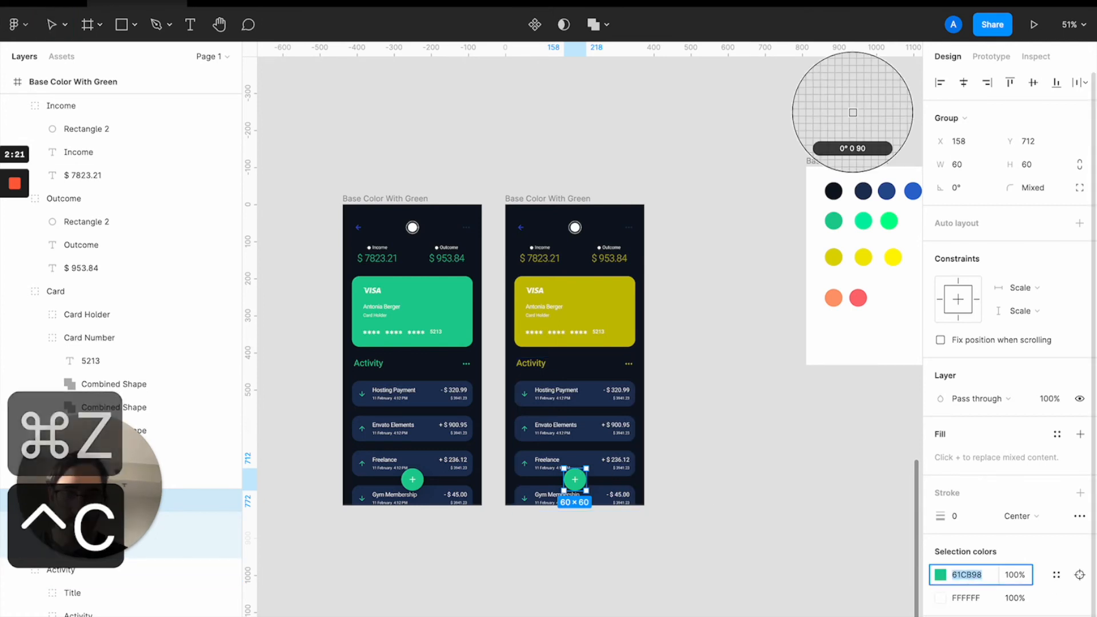
pyautogui.press('super+z')
pyautogui.press('super+z')
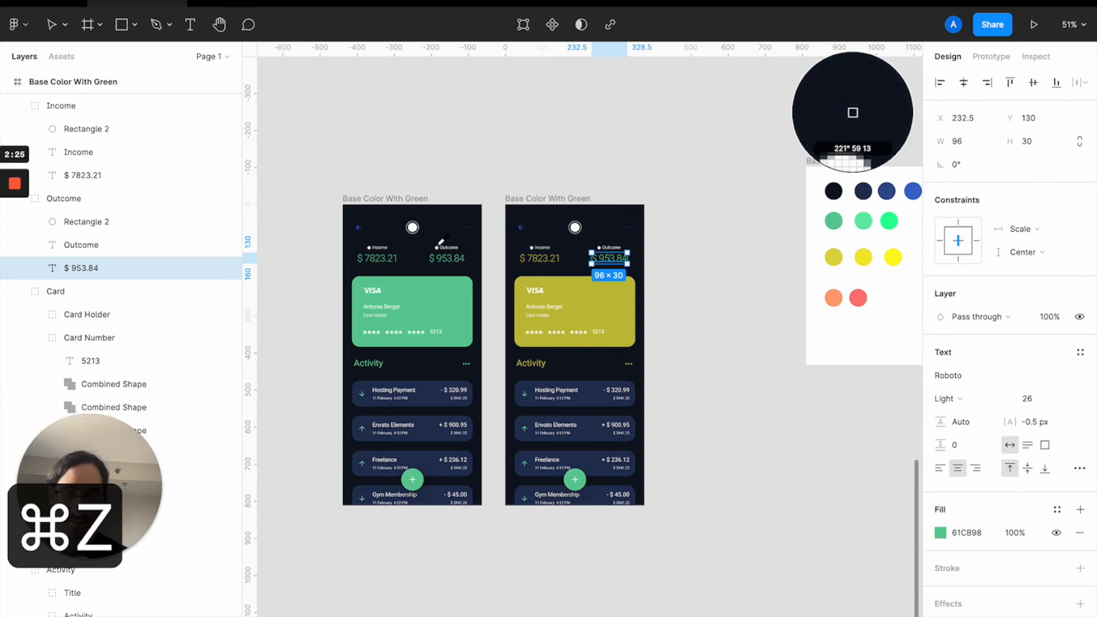
pyautogui.press('shift+super+z')
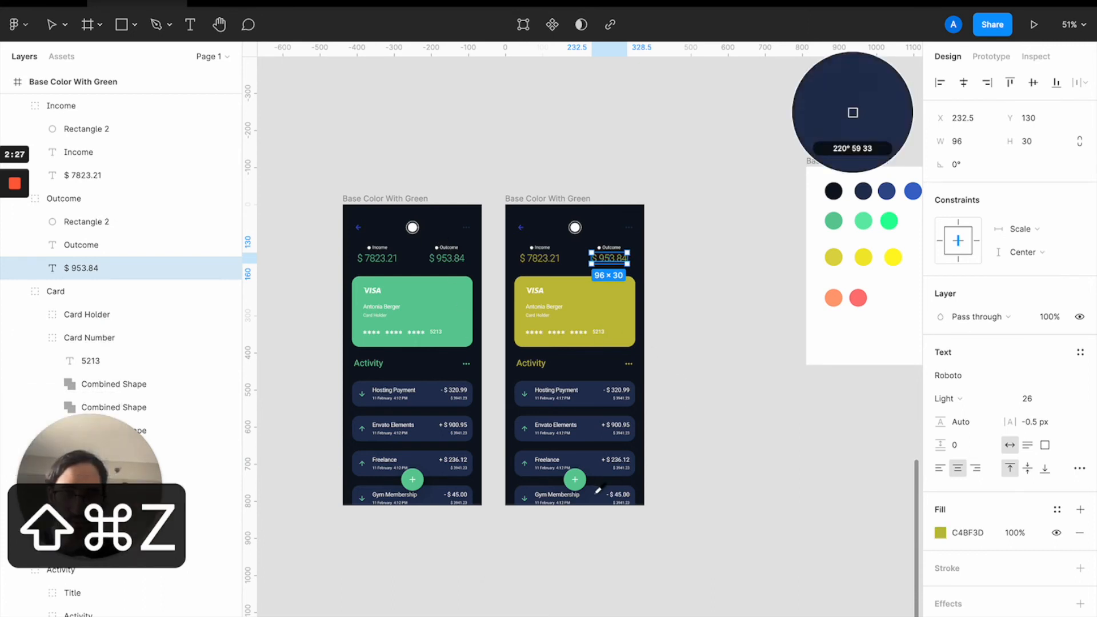
pyautogui.press('v')
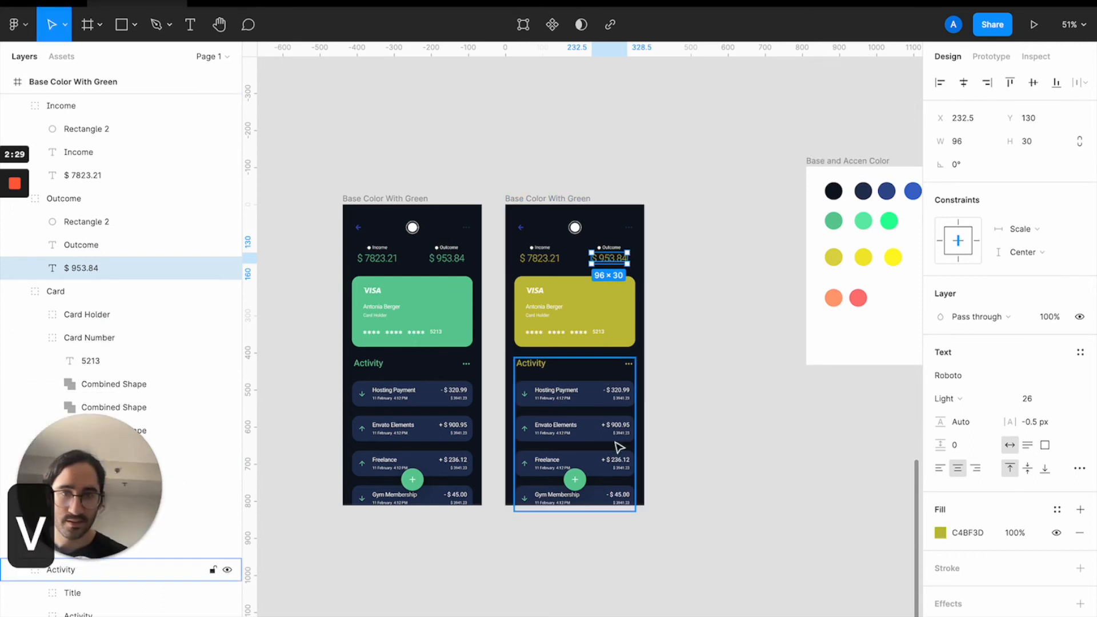
# Replace the green in the second screen's plus button with the yellow C4BF3D sampled from the card.
pyautogui.click(583, 485)
pyautogui.click(940, 575)
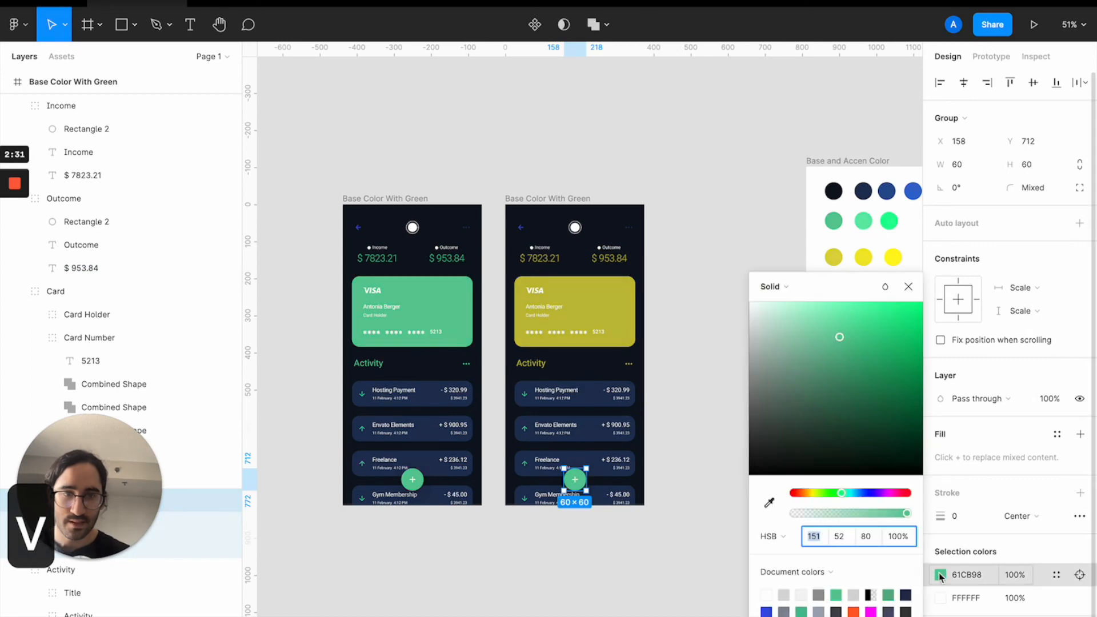
pyautogui.click(769, 503)
pyautogui.click(607, 306)
pyautogui.click(685, 344)
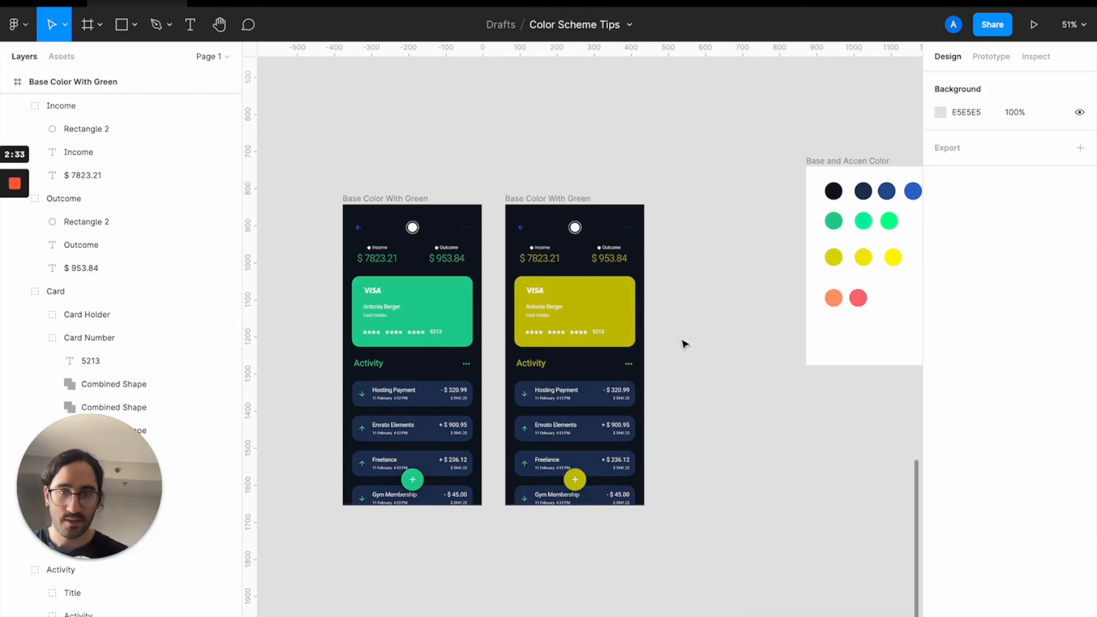
# Duplicate the yellow screen into the free space between it and the palette frame.
pyautogui.scroll(-2, 684, 343)
pyautogui.scroll(5, 581, 375)
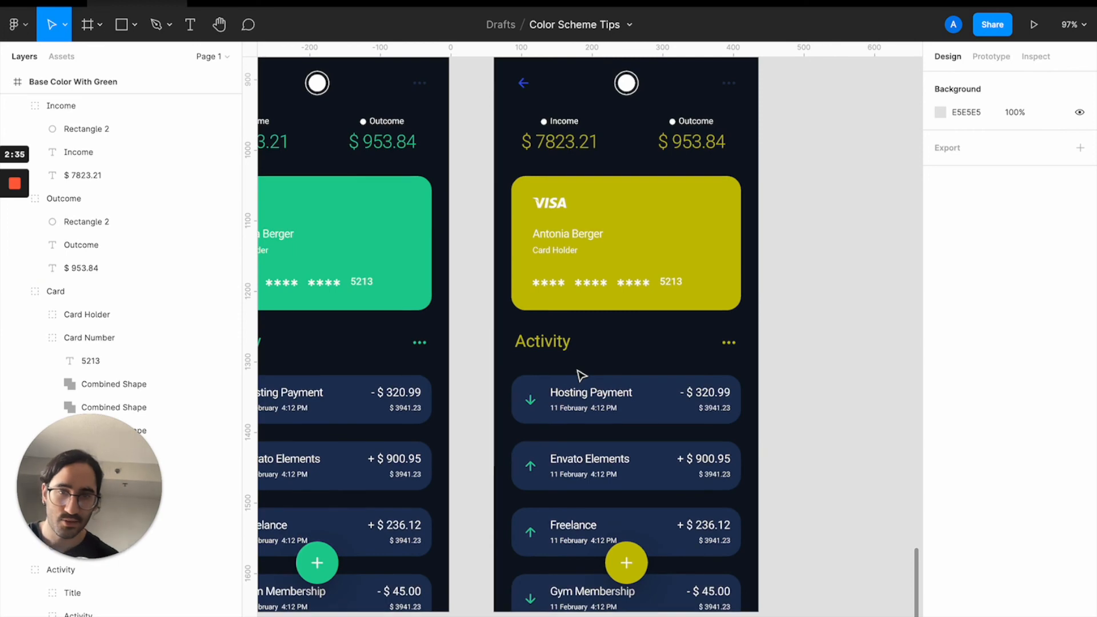
pyautogui.scroll(-3, 574, 352)
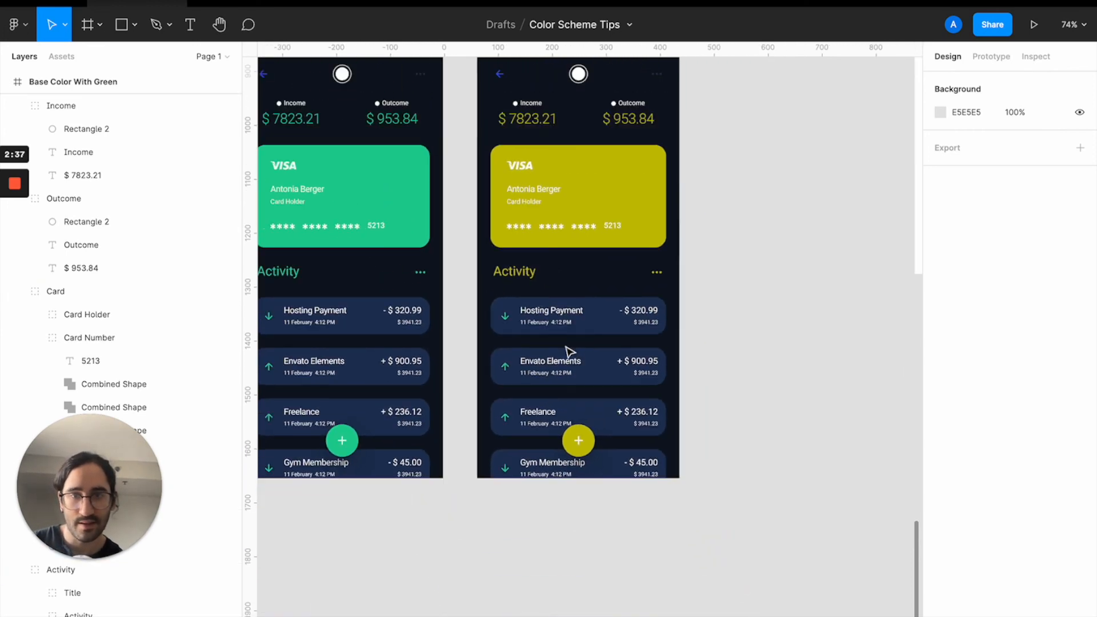
pyautogui.doubleClick(522, 273)
pyautogui.click(793, 241)
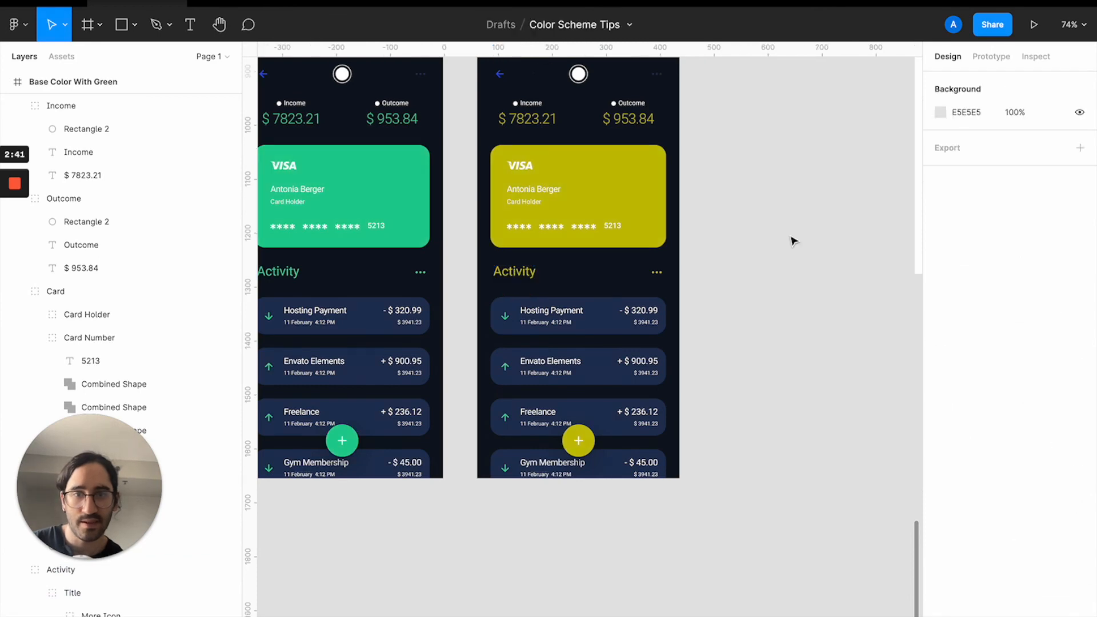
pyautogui.scroll(-3, 537, 335)
pyautogui.scroll(-2, 542, 340)
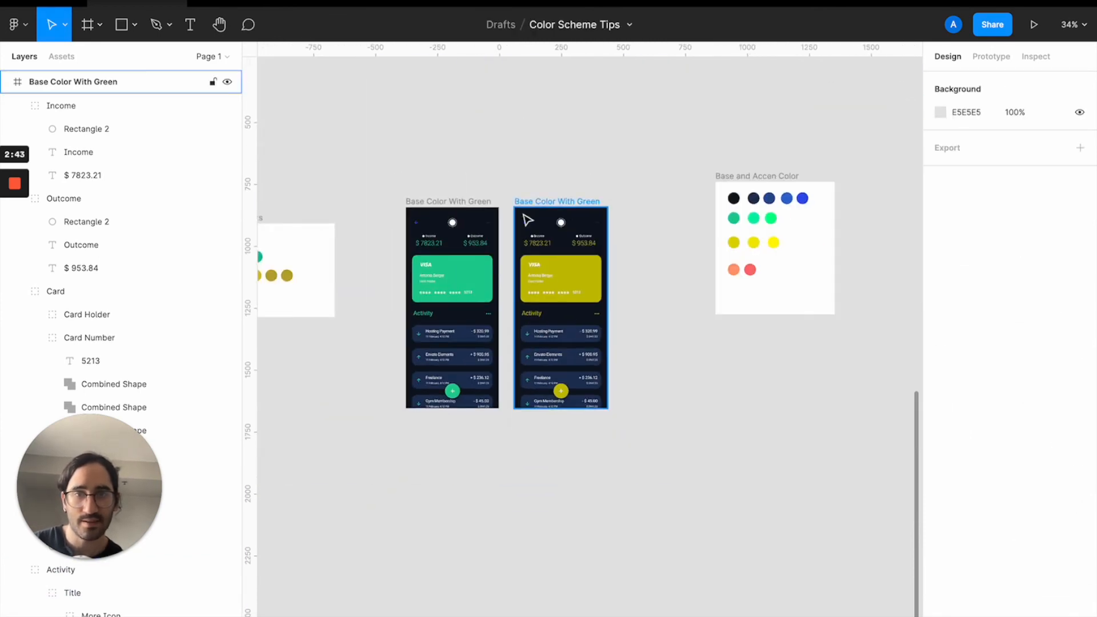
pyautogui.moveTo(533, 204); pyautogui.dragTo(643, 205)
# Recolor the Activity title group on the third screen with the green 61CB98 sampled from the first screen's card.
pyautogui.scroll(5, 643, 266)
pyautogui.doubleClick(641, 399)
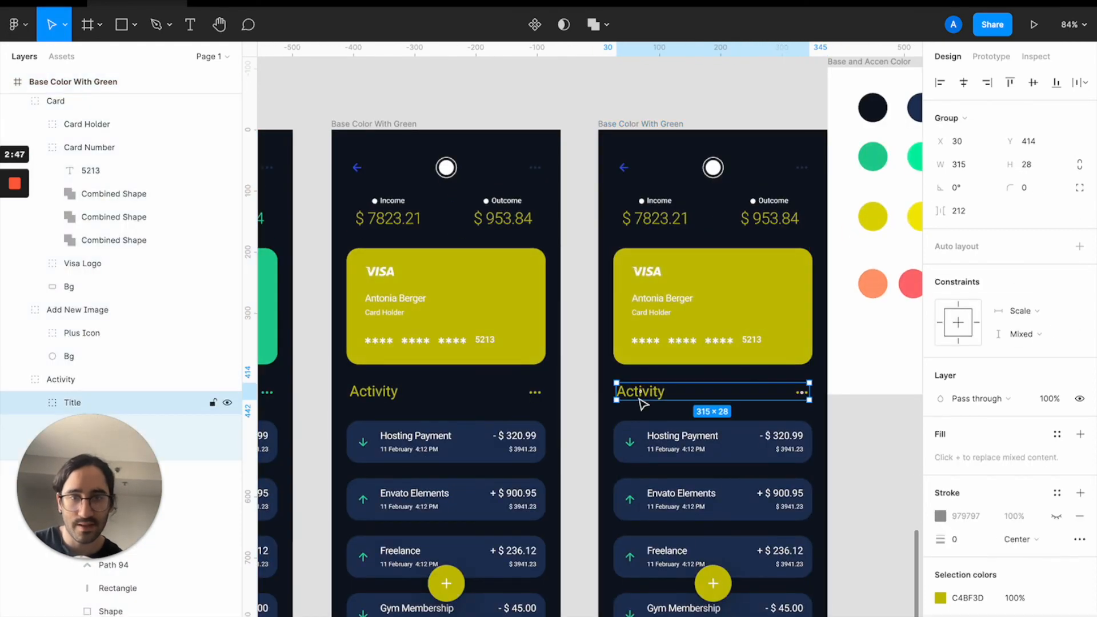
pyautogui.hotkey('ctrl', 'c')
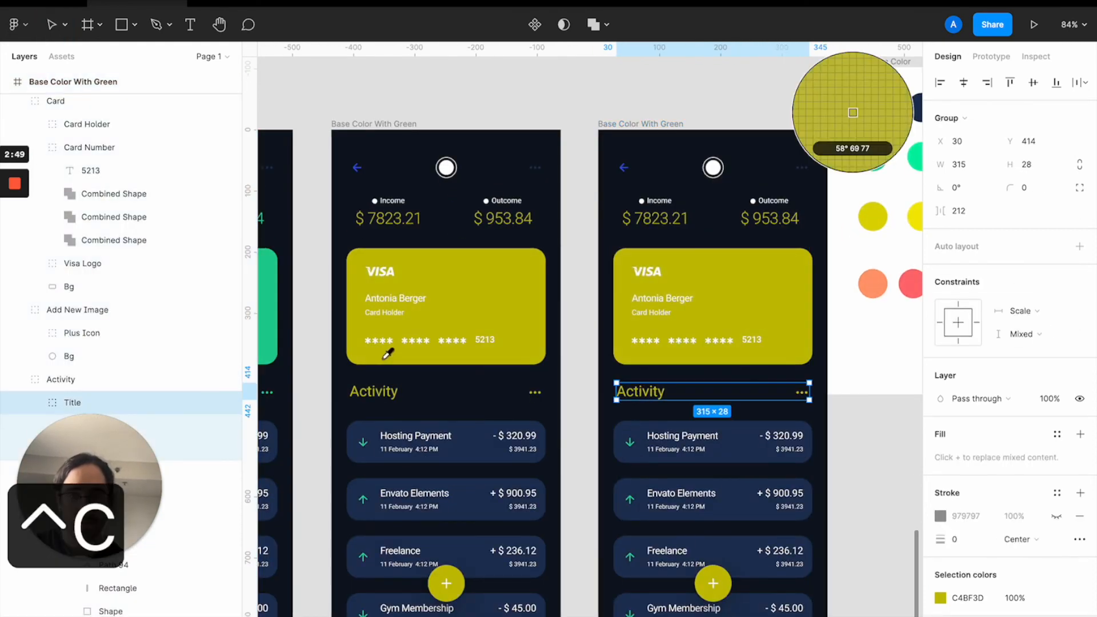
pyautogui.hscroll(-3, 383, 343)
pyautogui.click(367, 307)
pyautogui.hscroll(6, 706, 461)
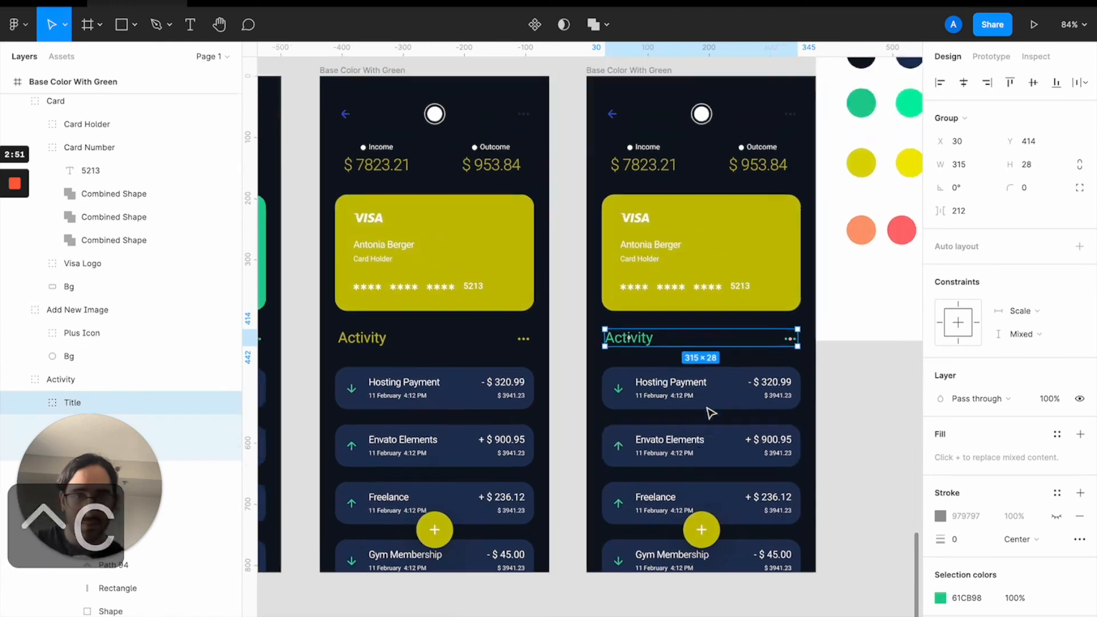
# Recolor the Income amount on the third screen with the green 61CB98 sampled from the first screen.
pyautogui.scroll(2, 710, 412)
pyautogui.click(652, 280)
pyautogui.doubleClick(651, 280)
pyautogui.hotkey('ctrl', 'c')
pyautogui.hscroll(-3, 651, 285)
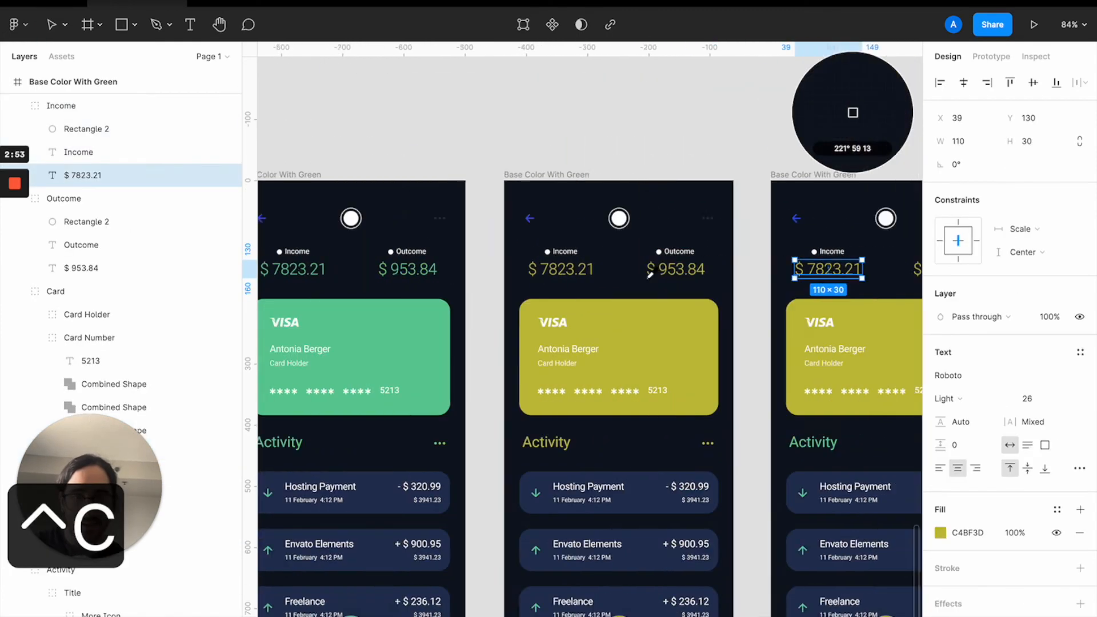
pyautogui.click(656, 334)
pyautogui.hscroll(6, 680, 315)
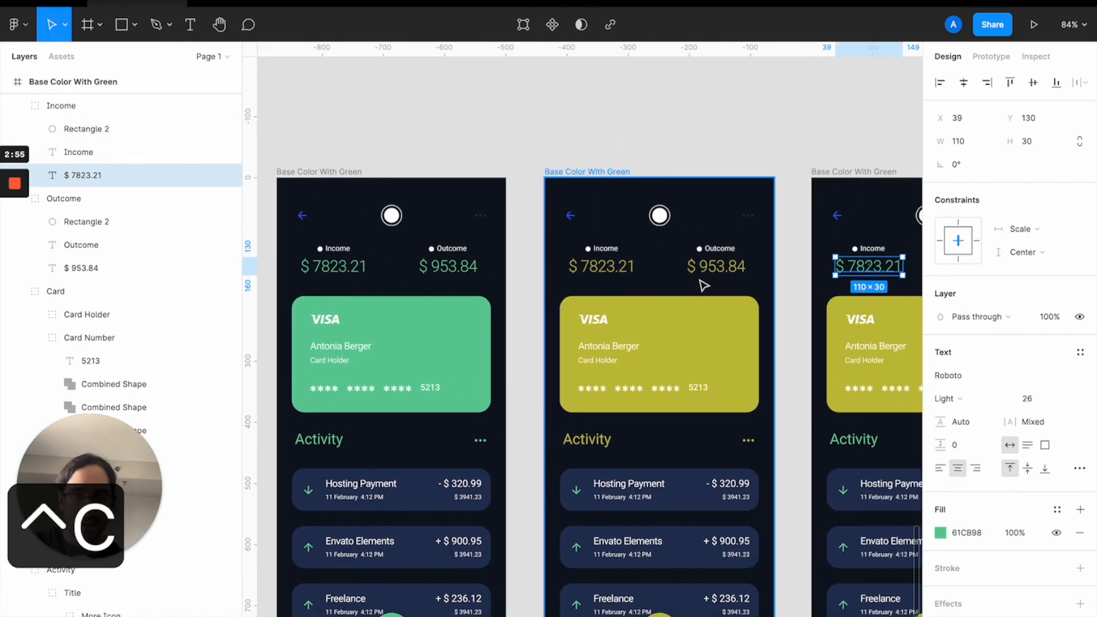
# Recolor the Outcome amount on the third screen with the green 61CB98 sampled from its Income amount.
pyautogui.doubleClick(614, 269)
pyautogui.scroll(-3, 743, 268)
pyautogui.hscroll(4, 743, 269)
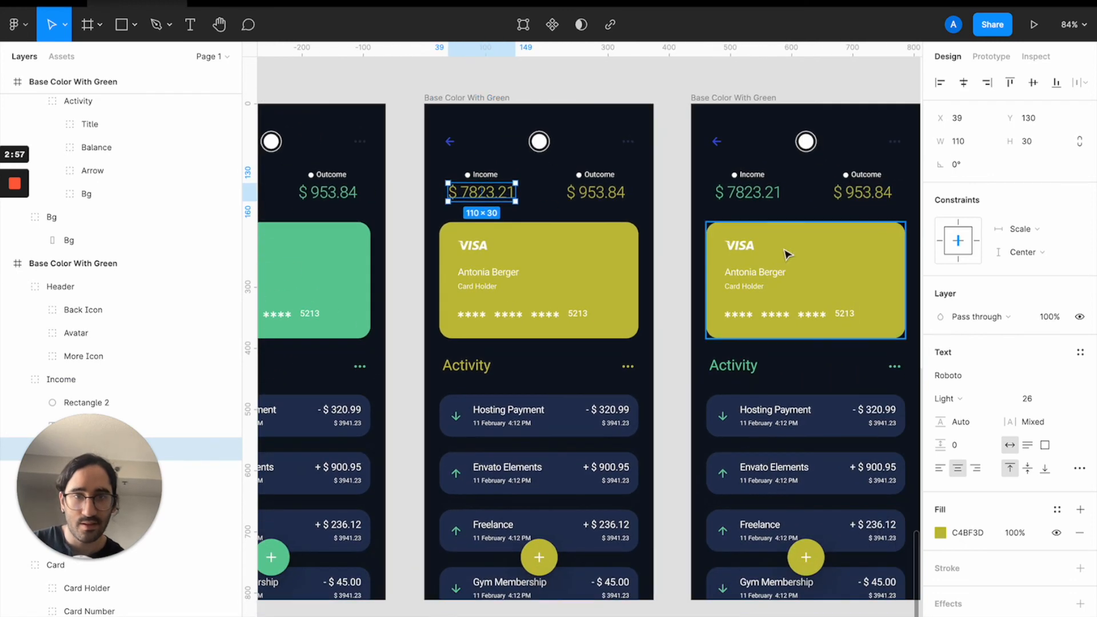
pyautogui.doubleClick(862, 193)
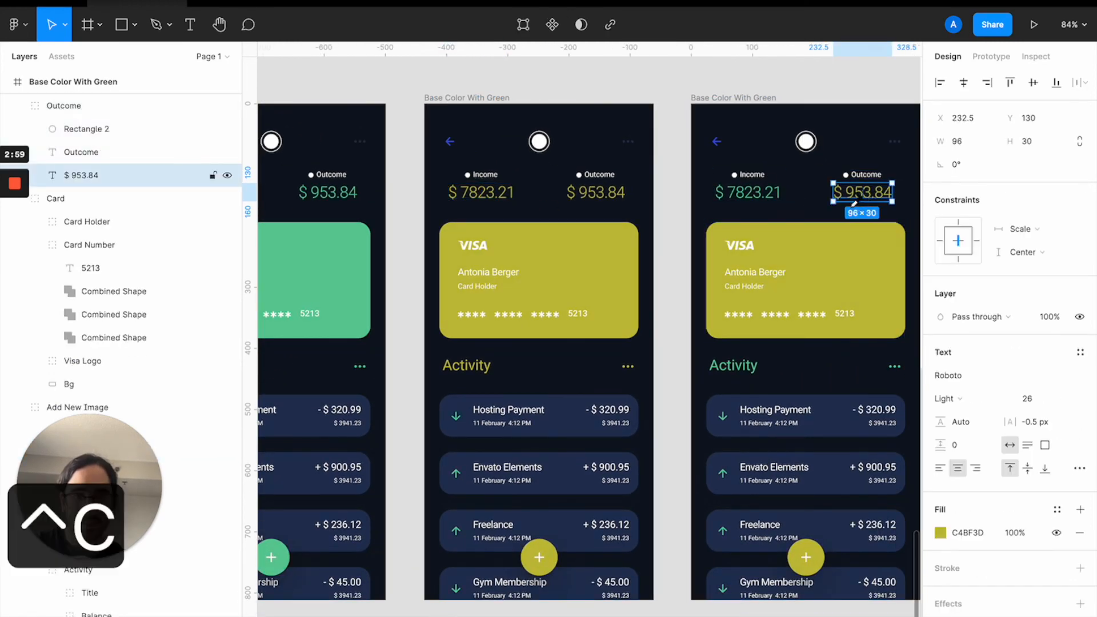
pyautogui.scroll(5, 853, 113)
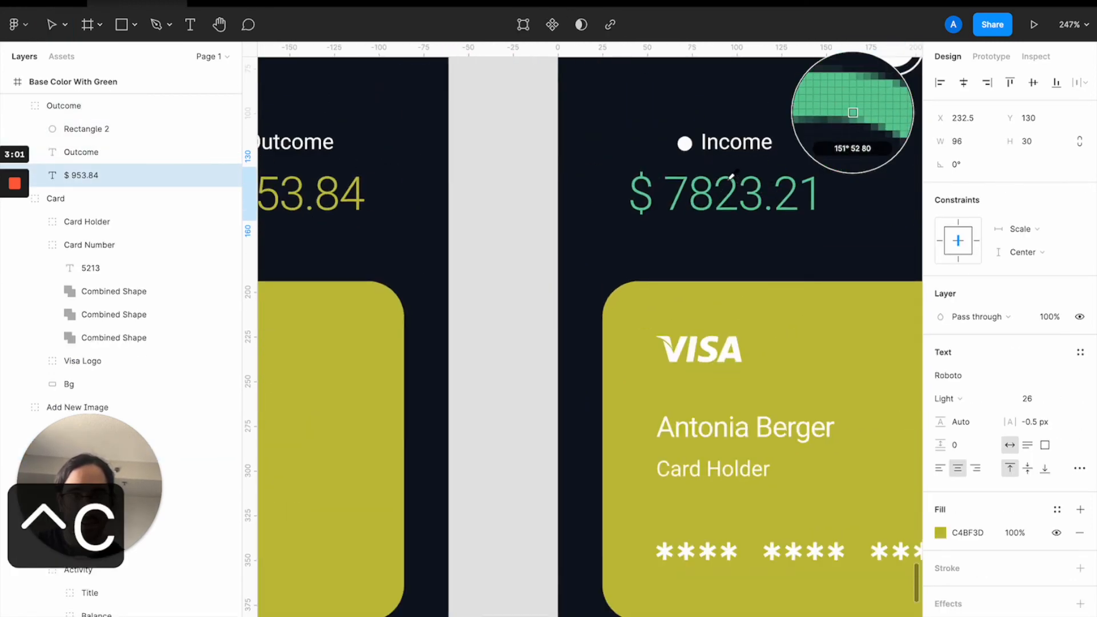
pyautogui.click(730, 181)
pyautogui.hscroll(5, 767, 245)
pyautogui.scroll(-5, 767, 245)
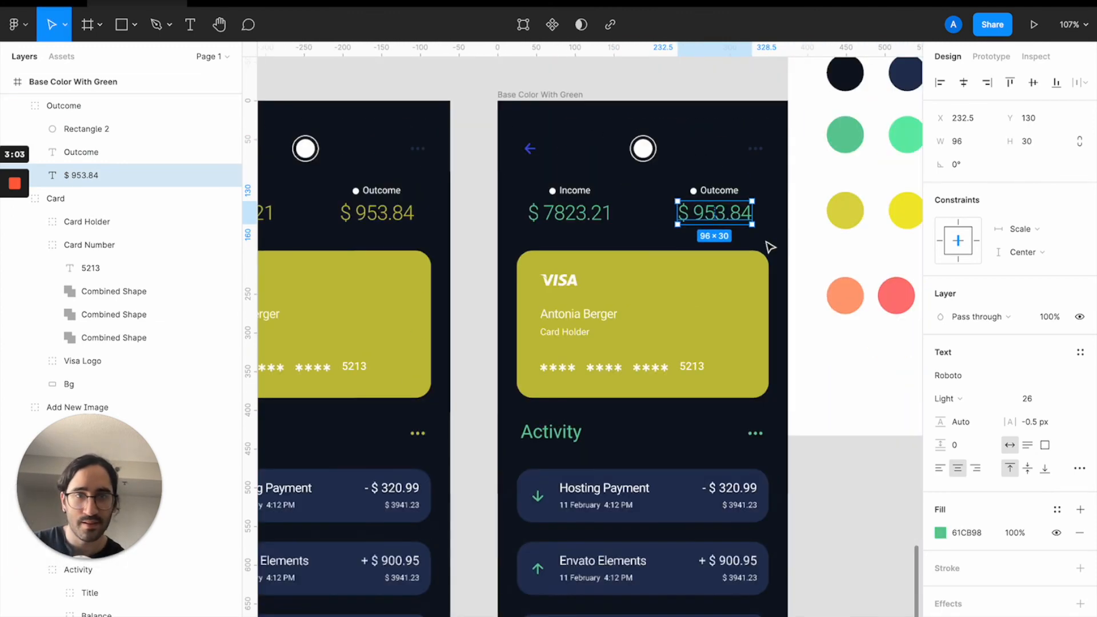
# Move the palette frame away from the third screen and duplicate that screen below the first one.
pyautogui.scroll(-5, 718, 314)
pyautogui.scroll(-3, 718, 314)
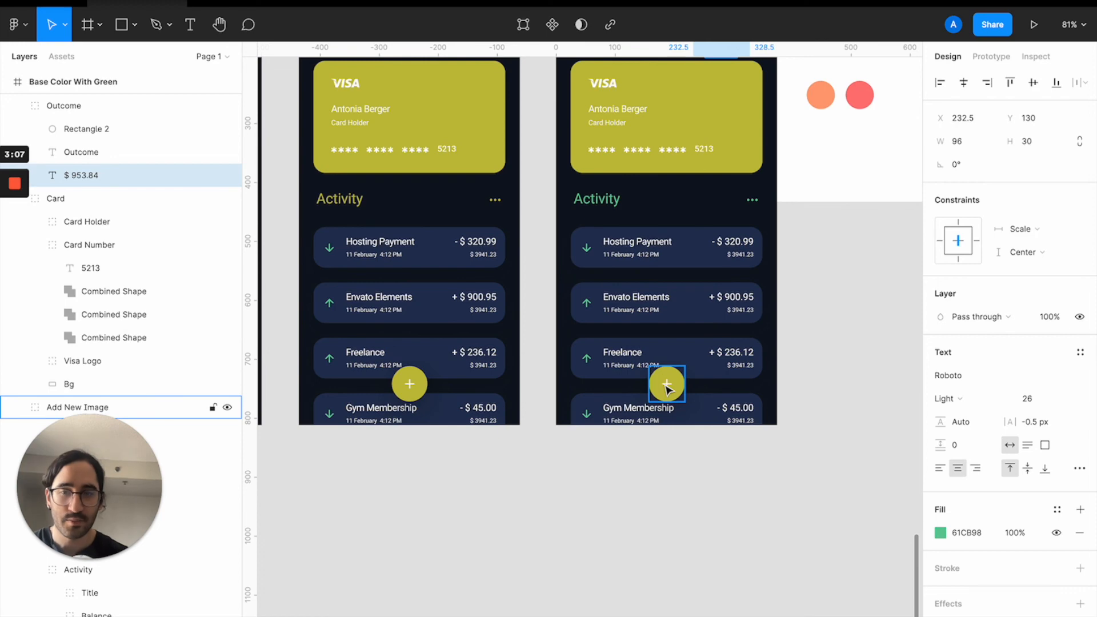
pyautogui.scroll(3, 667, 387)
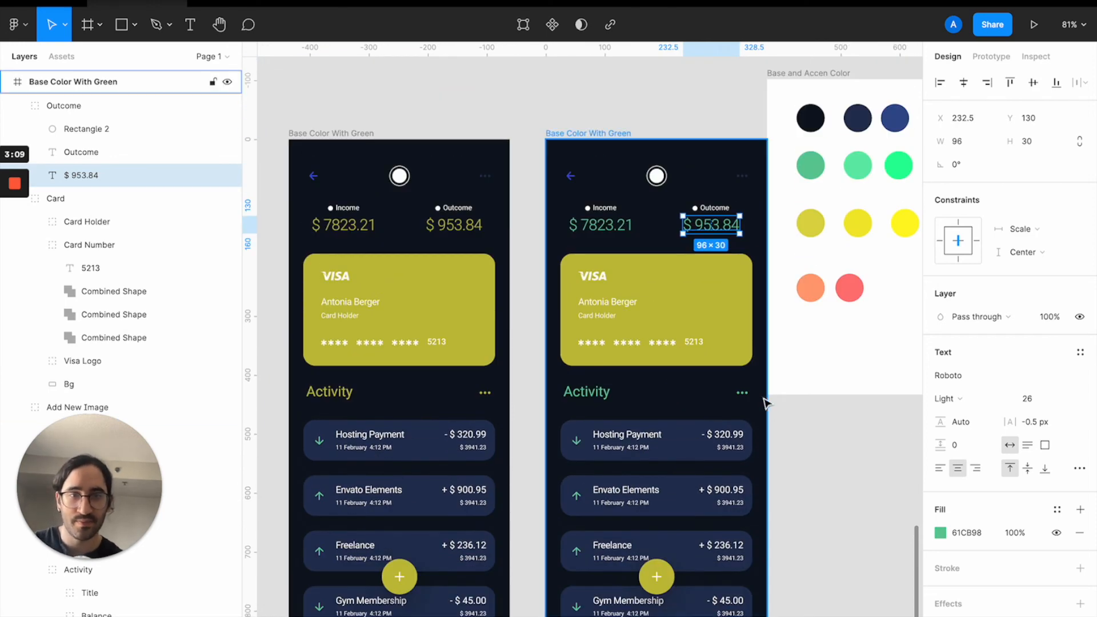
pyautogui.click(793, 437)
pyautogui.scroll(-5, 793, 437)
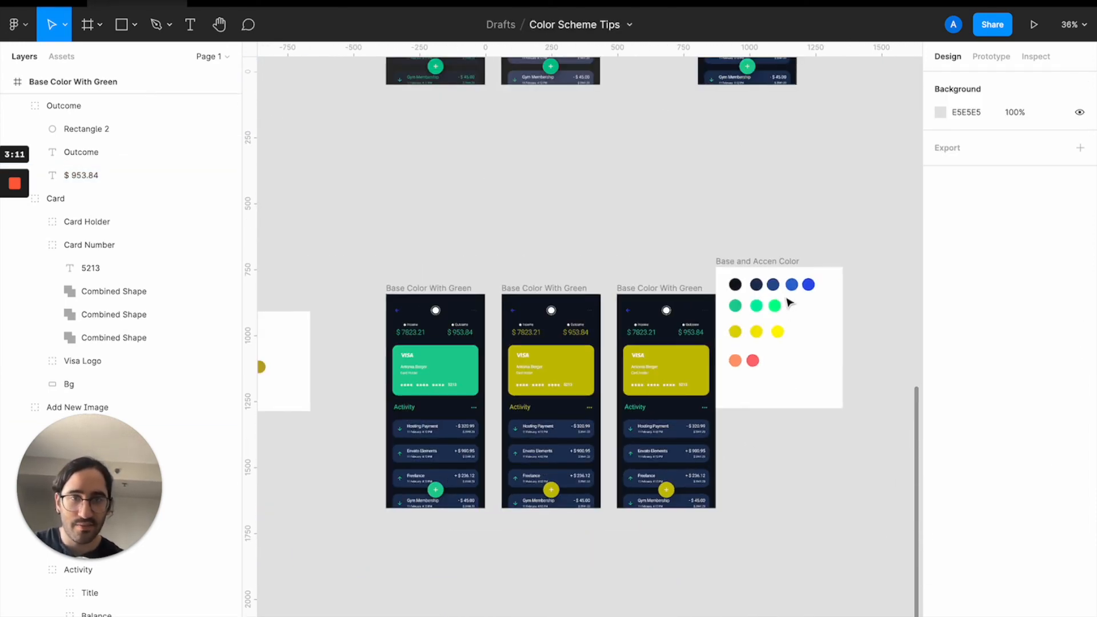
pyautogui.moveTo(779, 264); pyautogui.dragTo(828, 220)
pyautogui.scroll(-3, 729, 318)
pyautogui.moveTo(716, 107); pyautogui.dragTo(489, 350)
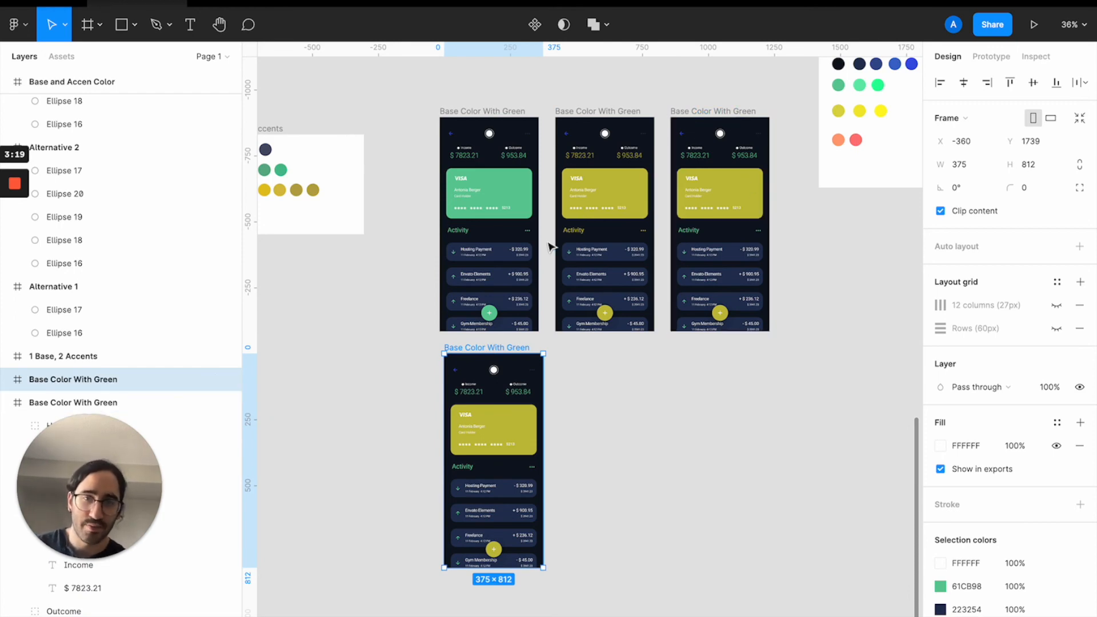
# Try to recolor the whole card group on the new lower screen with the palette's coral red.
pyautogui.click(505, 440)
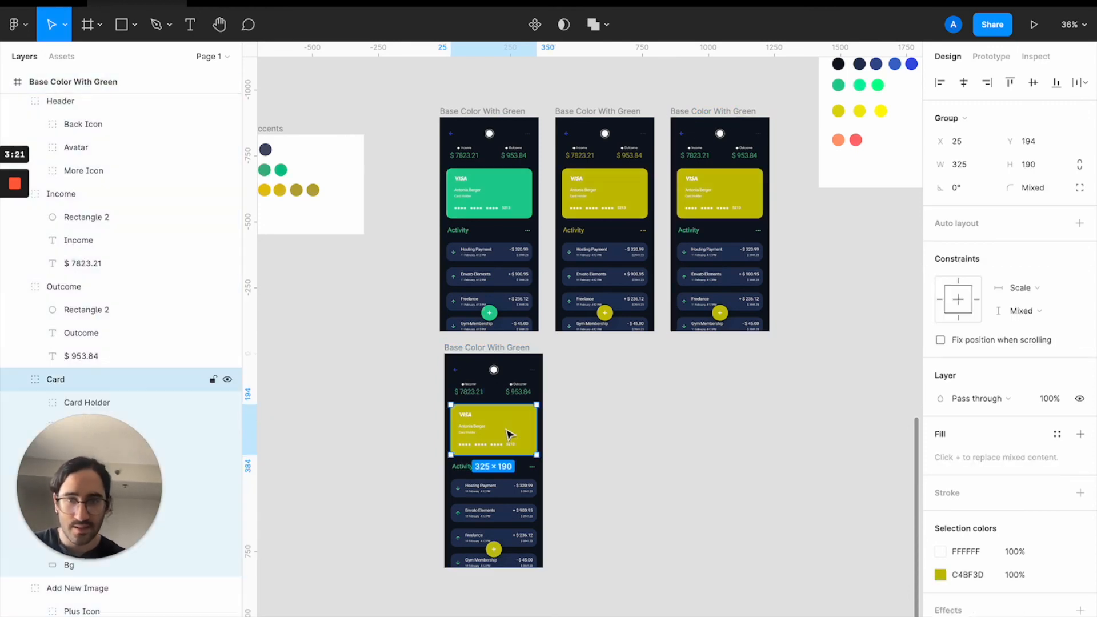
pyautogui.hotkey('ctrl', 'c')
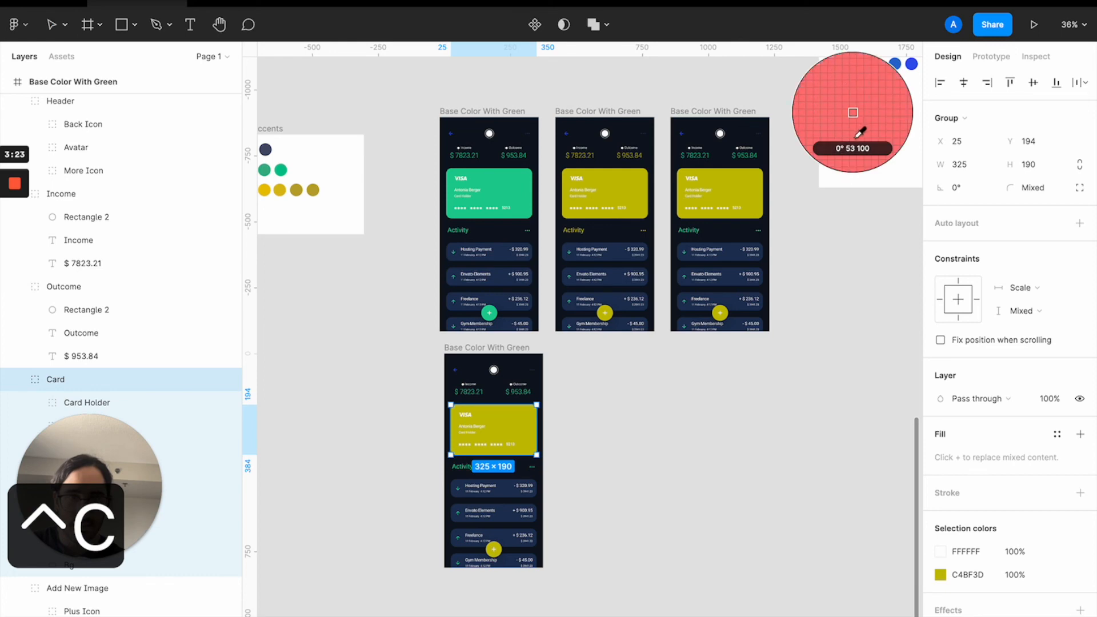
pyautogui.click(856, 140)
pyautogui.press('super+z')
pyautogui.scroll(5, 495, 480)
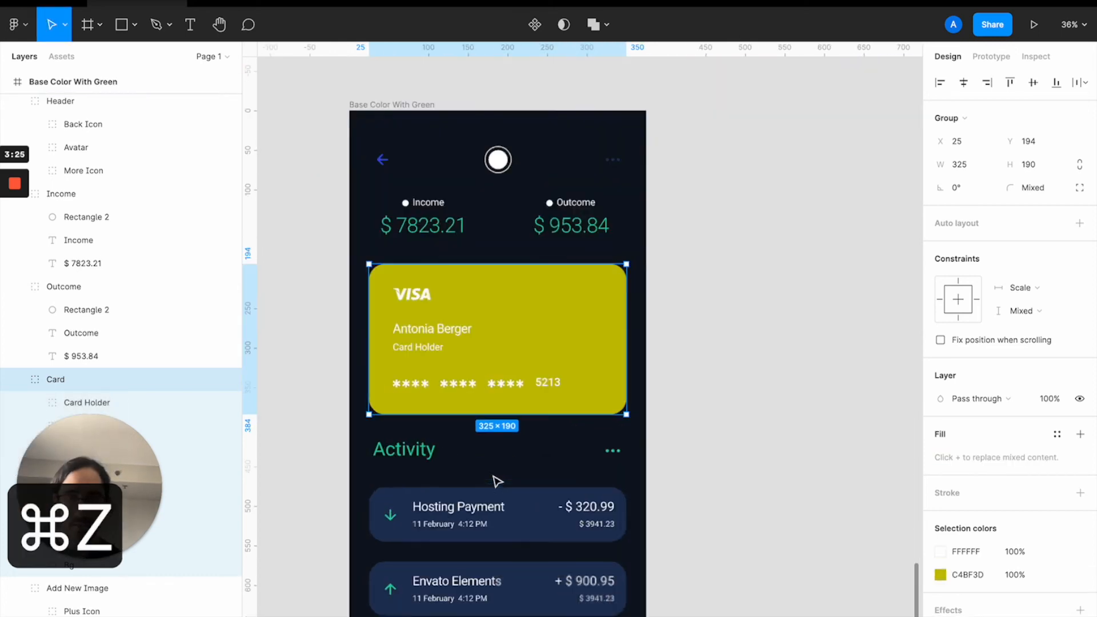
# Recolor the card background on the lower screen with the coral red FF7878 sampled from the palette.
pyautogui.doubleClick(560, 313)
pyautogui.scroll(-5, 560, 313)
pyautogui.hscroll(3, 561, 311)
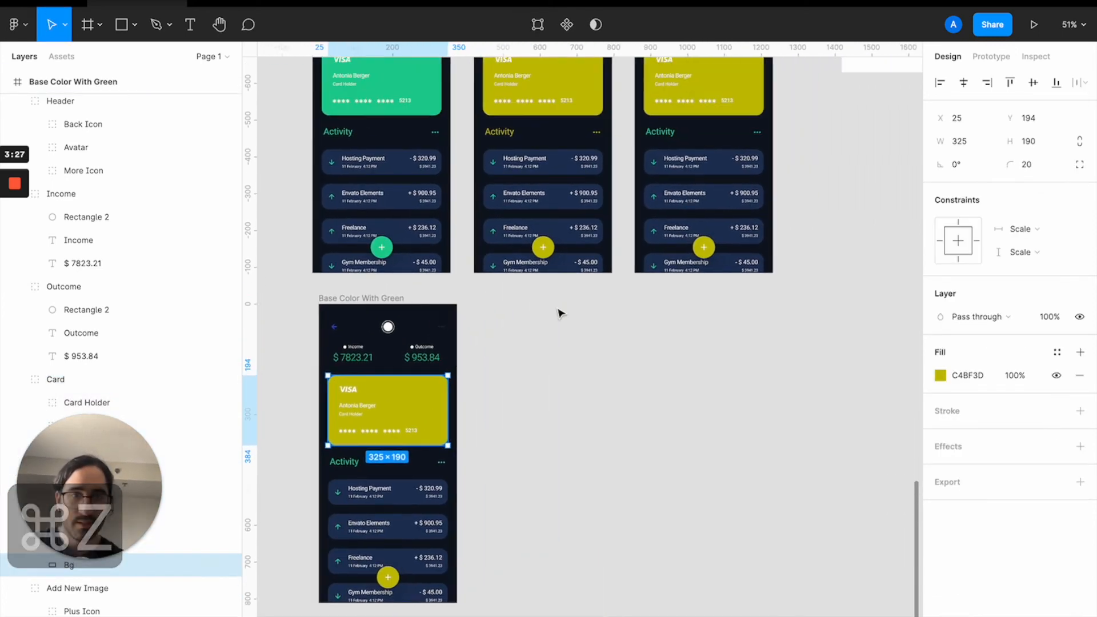
pyautogui.scroll(-4, 569, 307)
pyautogui.hotkey('ctrl', 'c')
pyautogui.click(605, 121)
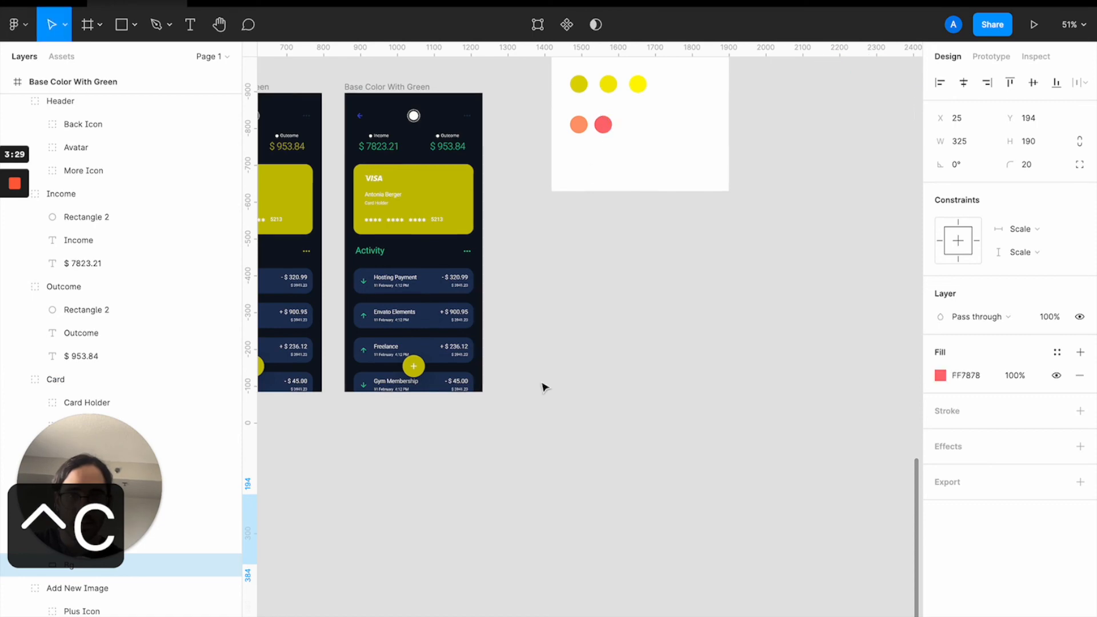
# Recolor the round plus button on the lower screen with the coral red FF7878 sampled from its card.
pyautogui.hscroll(-3, 543, 385)
pyautogui.scroll(-1, 543, 385)
pyautogui.scroll(1, 502, 372)
pyautogui.click(502, 372)
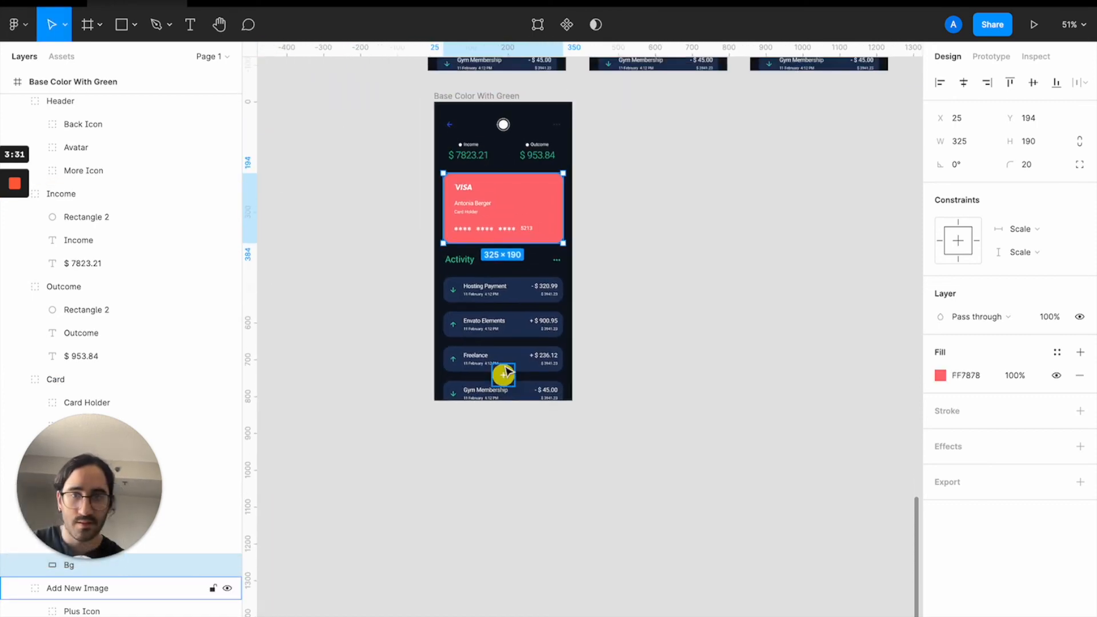
pyautogui.scroll(5, 503, 394)
pyautogui.doubleClick(501, 390)
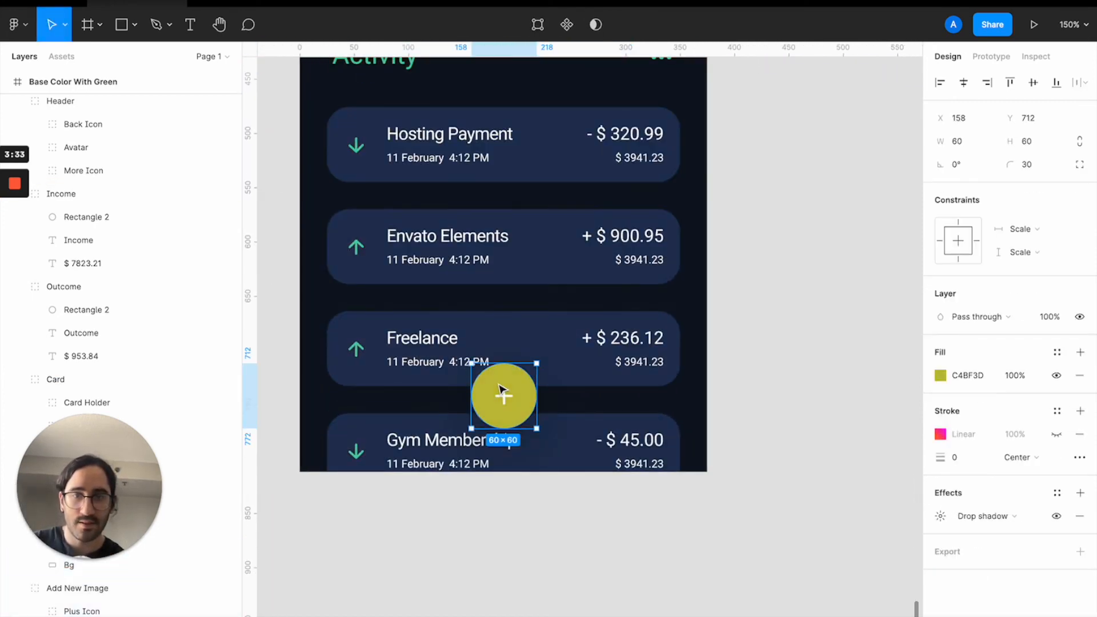
pyautogui.hotkey('ctrl', 'c')
pyautogui.scroll(6, 503, 386)
pyautogui.click(562, 206)
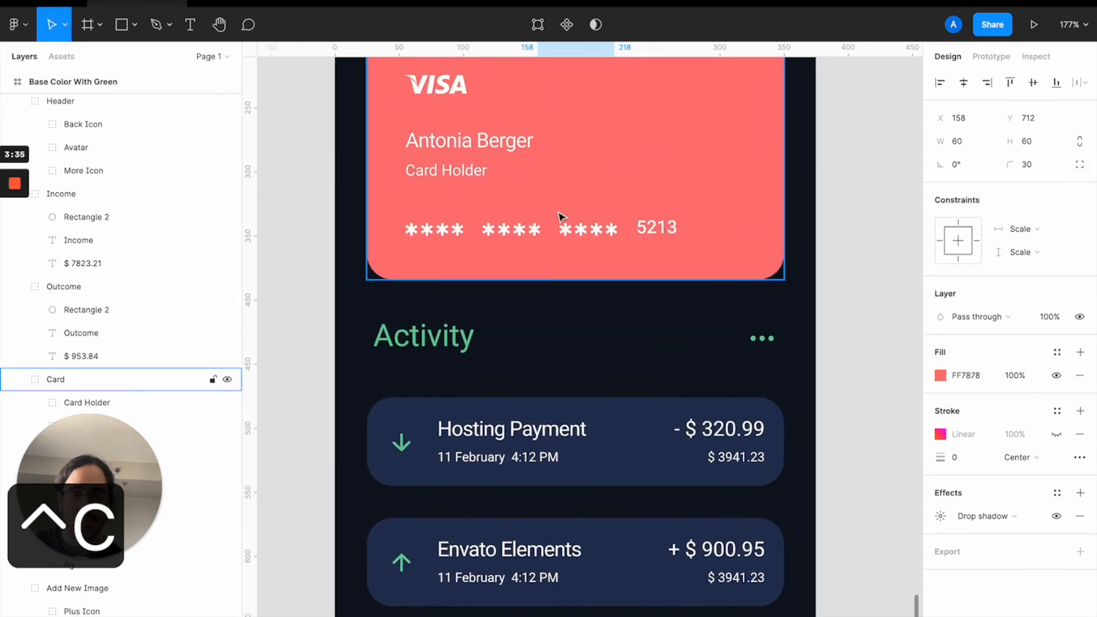
pyautogui.scroll(-5, 561, 215)
pyautogui.scroll(-5, 593, 387)
pyautogui.click(598, 421)
pyautogui.scroll(5, 599, 420)
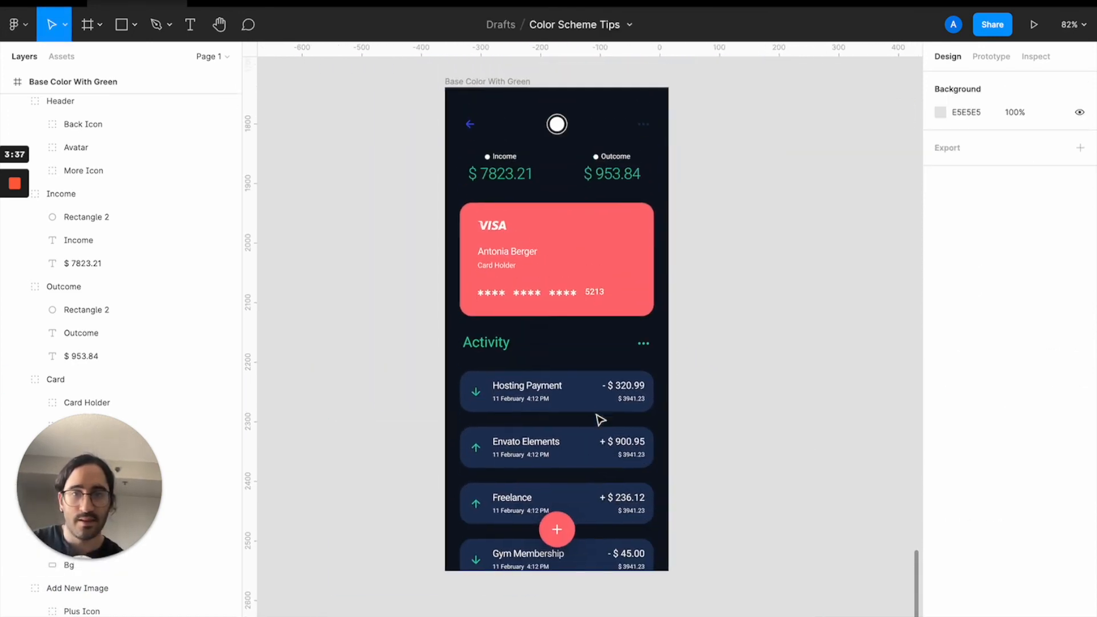
# Try to recolor the Income and Outcome amounts on the lower screen with the yellow C4BF3D sampled from an upper plus button.
pyautogui.doubleClick(531, 237)
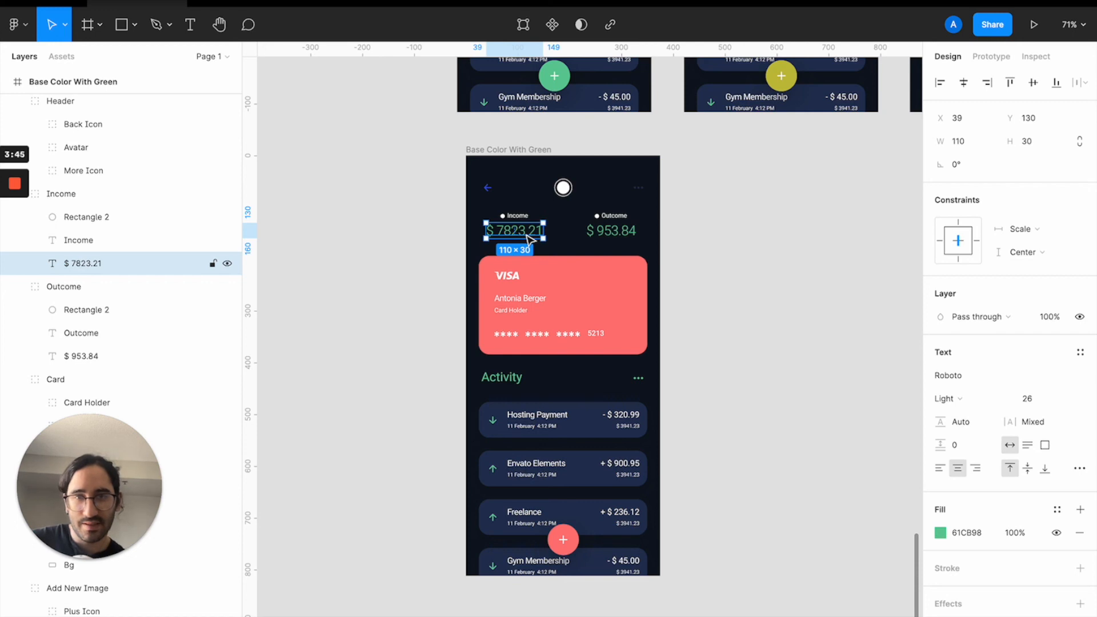
pyautogui.hotkey('ctrl', 'c')
pyautogui.click(780, 73)
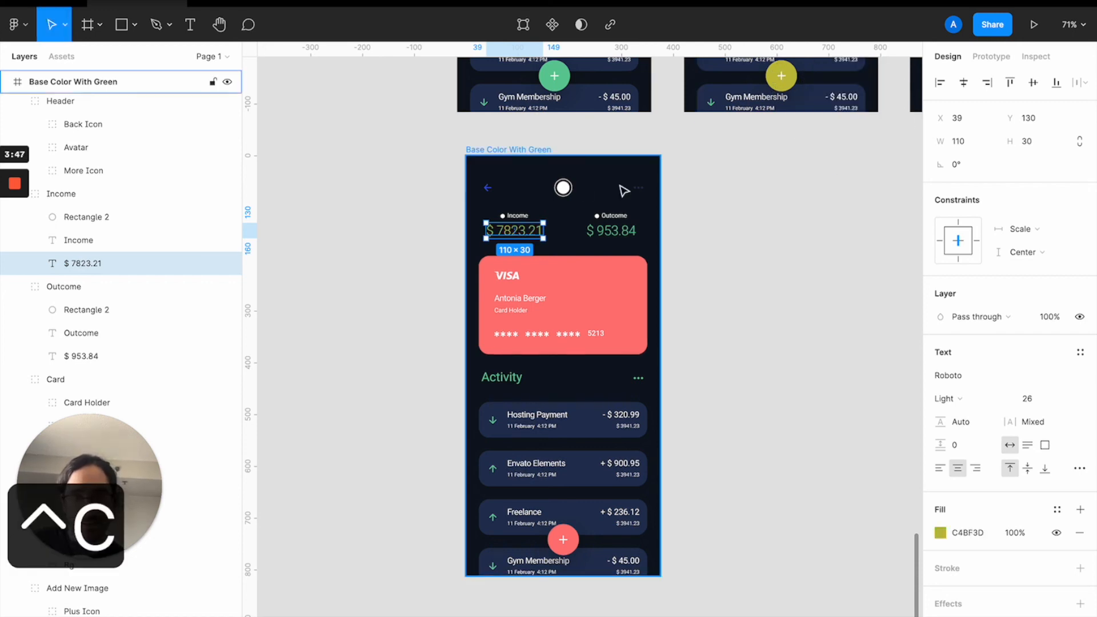
pyautogui.click(609, 234)
pyautogui.hotkey('ctrl', 'c')
pyautogui.click(781, 74)
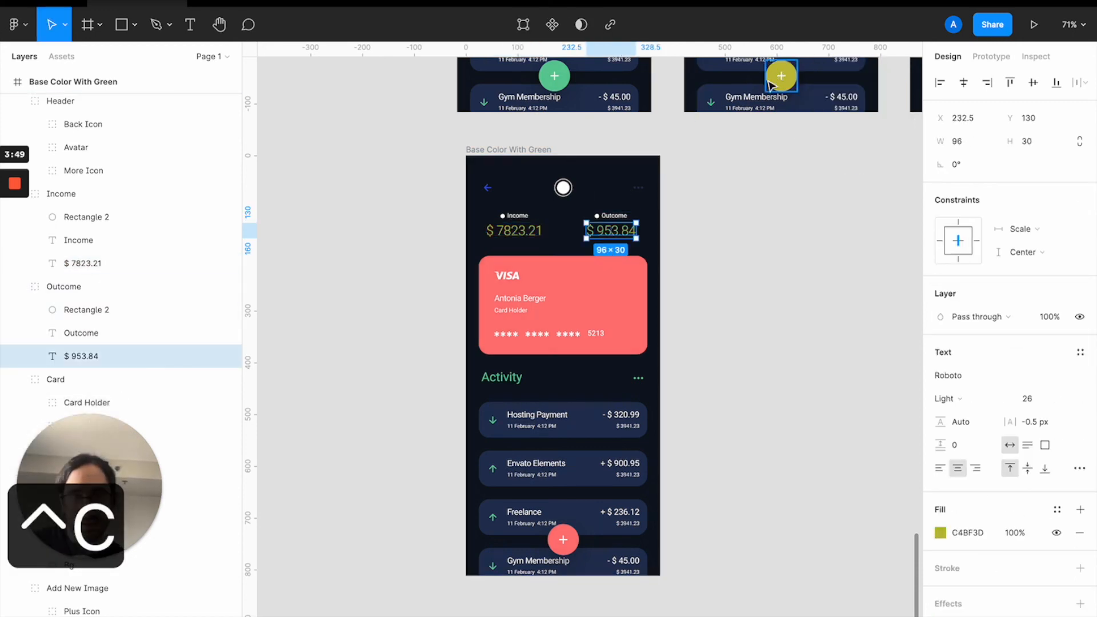
# Undo the yellow recoloring of the Income and Outcome amounts and clear the selection.
pyautogui.click(708, 327)
pyautogui.press('super+z')
pyautogui.press('super+z')
pyautogui.press('super+z')
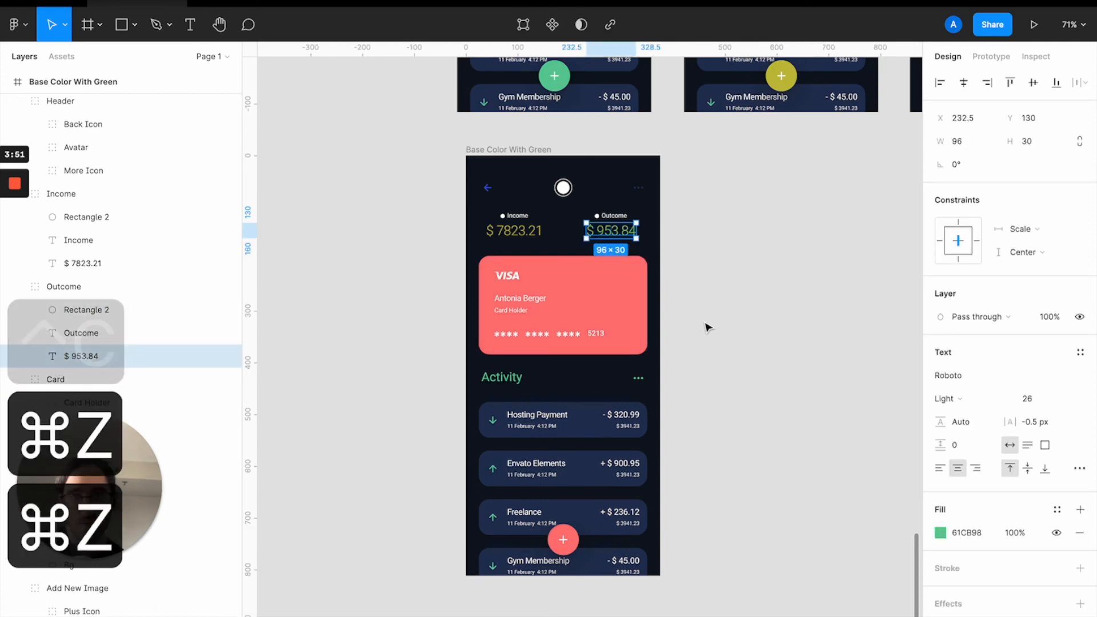
pyautogui.press('super+z')
pyautogui.press('super+z')
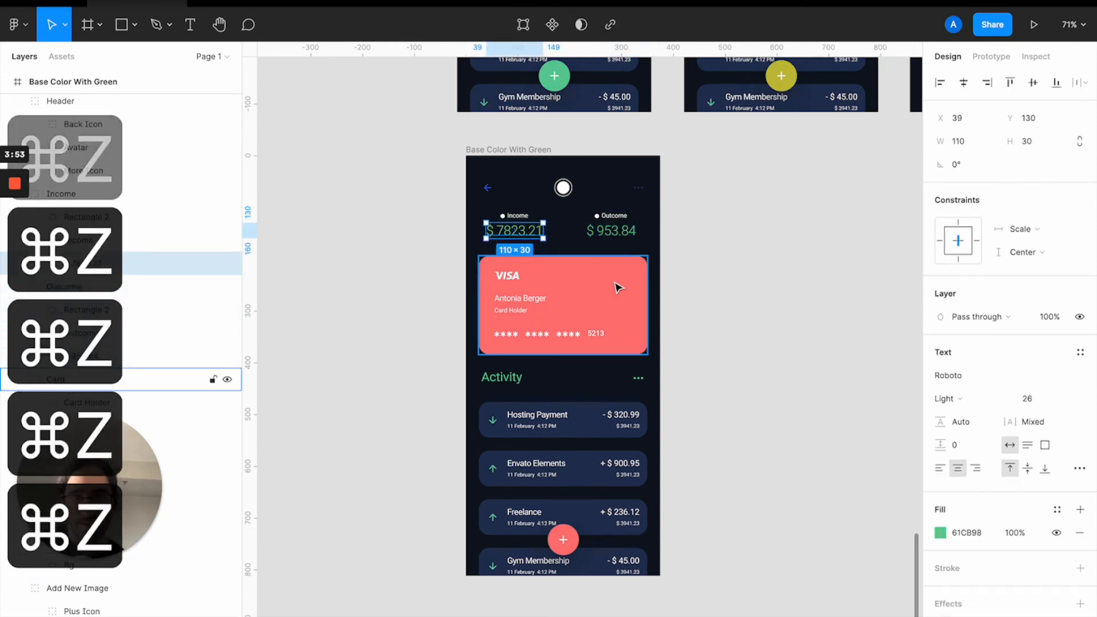
pyautogui.click(705, 307)
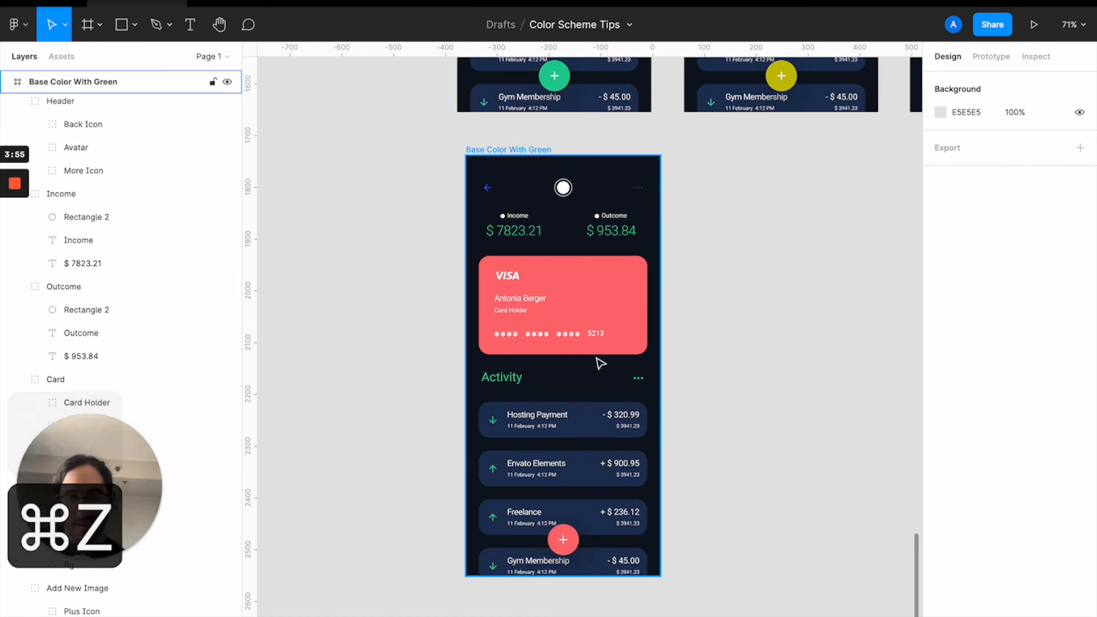
# Inspect the fill color values of the coral card background on the lower screen.
pyautogui.doubleClick(571, 280)
pyautogui.click(939, 375)
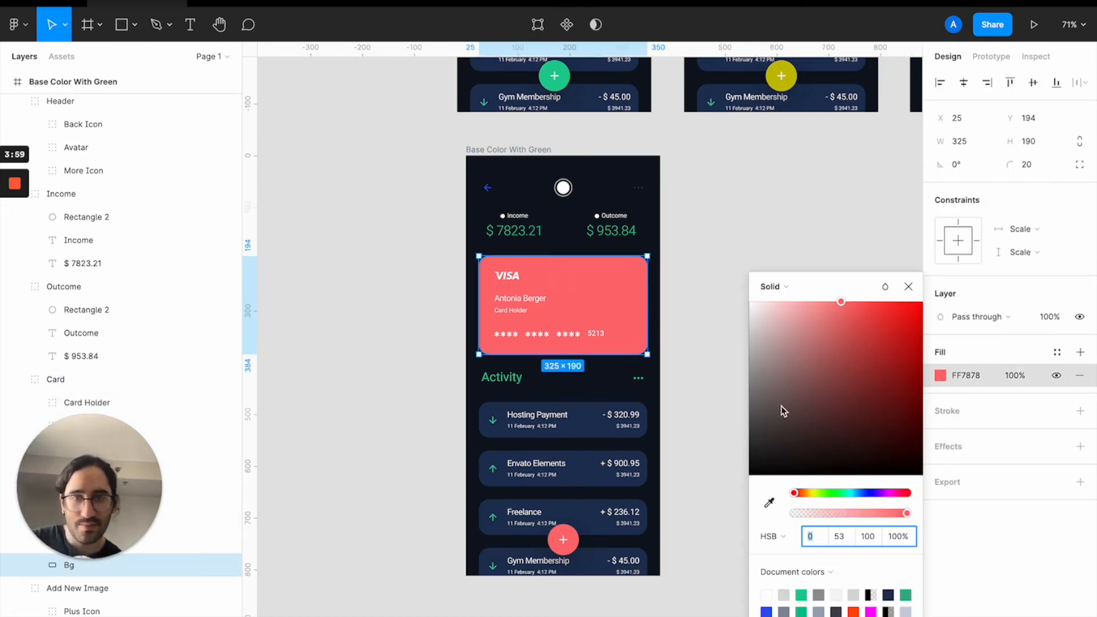
pyautogui.click(762, 238)
# Duplicate the coral card screen and place the copy beside it, under the second upper screen.
pyautogui.scroll(-5, 762, 237)
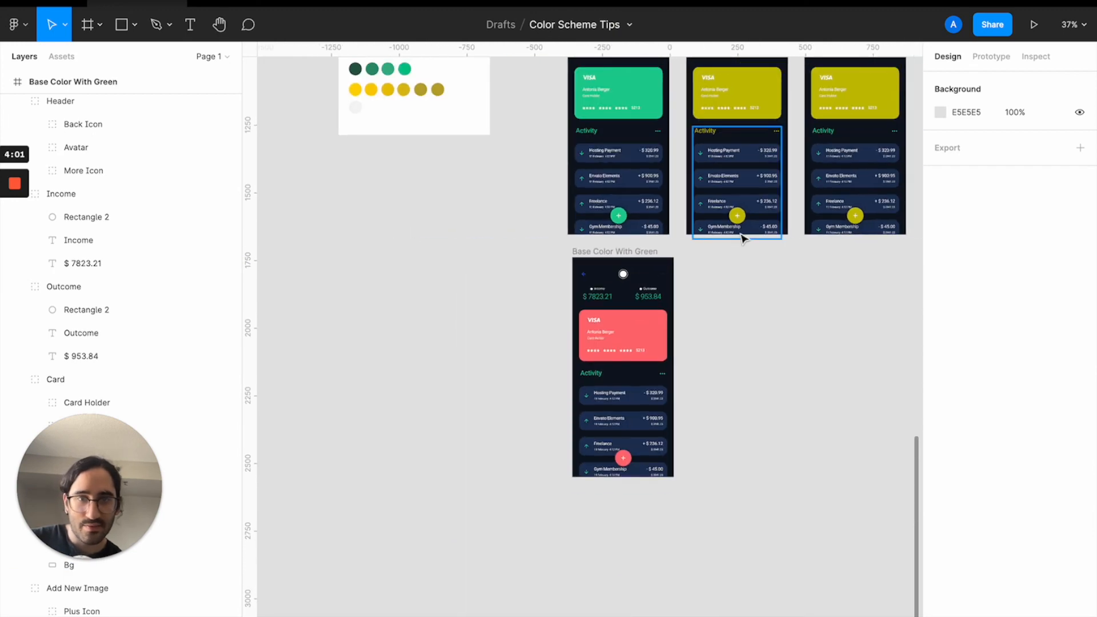
pyautogui.click(638, 257)
pyautogui.moveTo(641, 255); pyautogui.dragTo(749, 255)
# Recolor the duplicated screen's card background with the green 61CB98 sampled from its Income amount.
pyautogui.scroll(6, 711, 296)
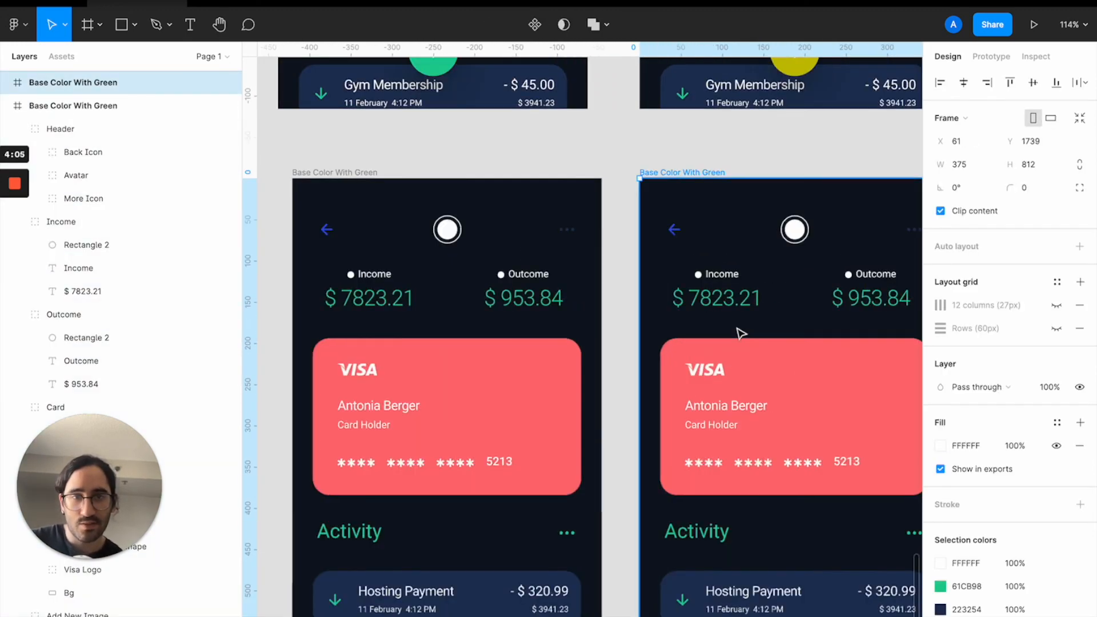
pyautogui.doubleClick(759, 359)
pyautogui.hotkey('ctrl', 'c')
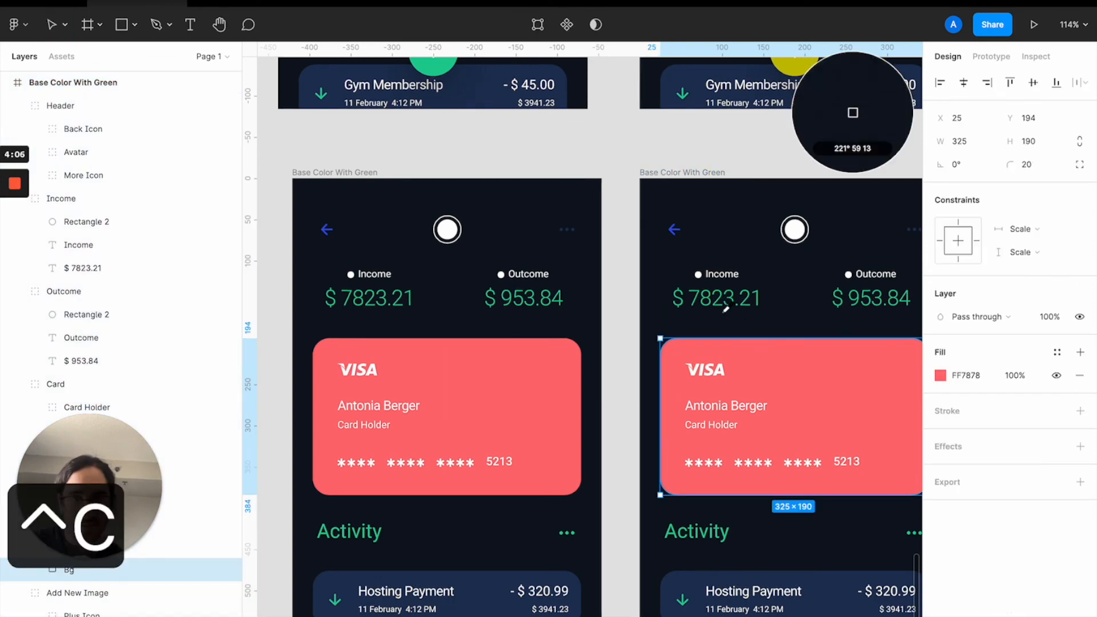
pyautogui.click(700, 291)
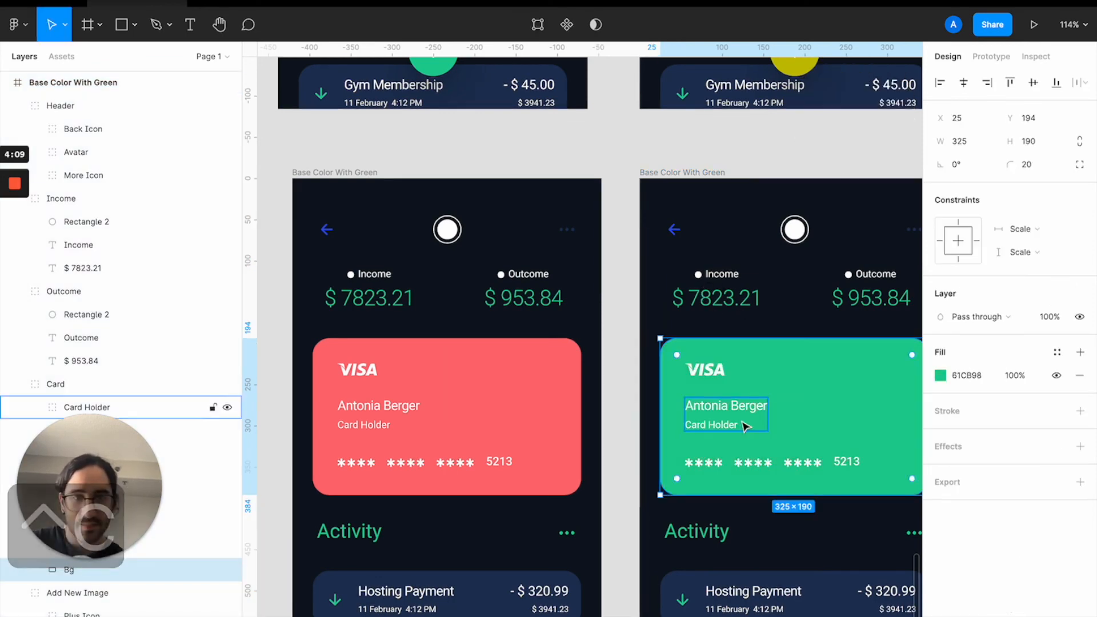
# Recolor the duplicated screen's round plus button with the green 61CB98 sampled from its card.
pyautogui.scroll(-4, 746, 428)
pyautogui.hscroll(2, 746, 427)
pyautogui.scroll(-4, 746, 428)
pyautogui.hscroll(2, 746, 428)
pyautogui.click(674, 518)
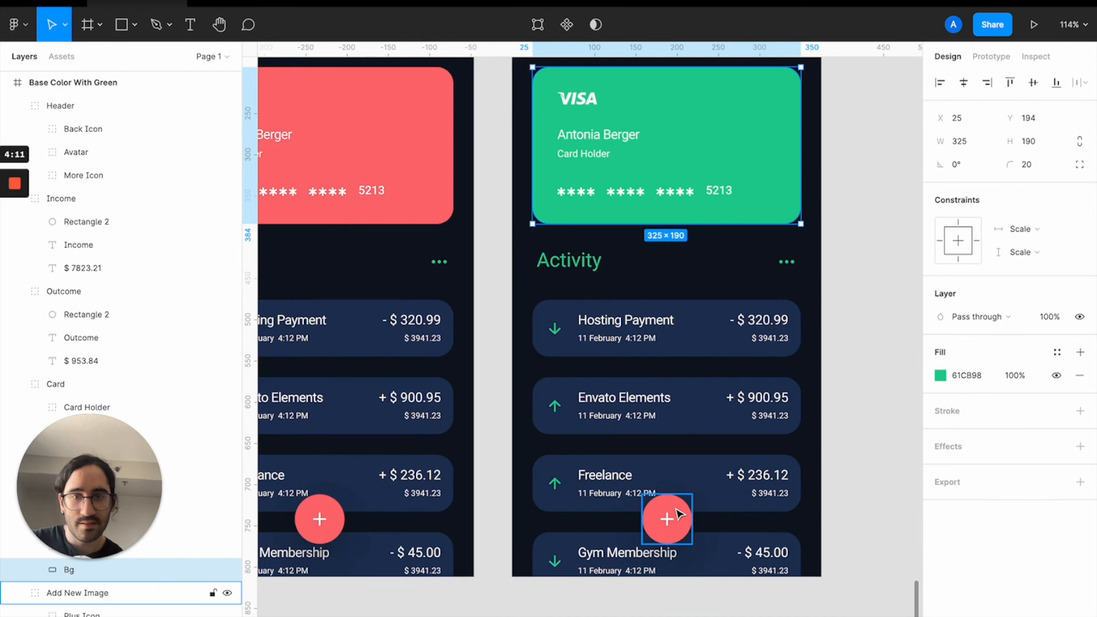
pyautogui.hotkey('ctrl', 'c')
pyautogui.click(745, 120)
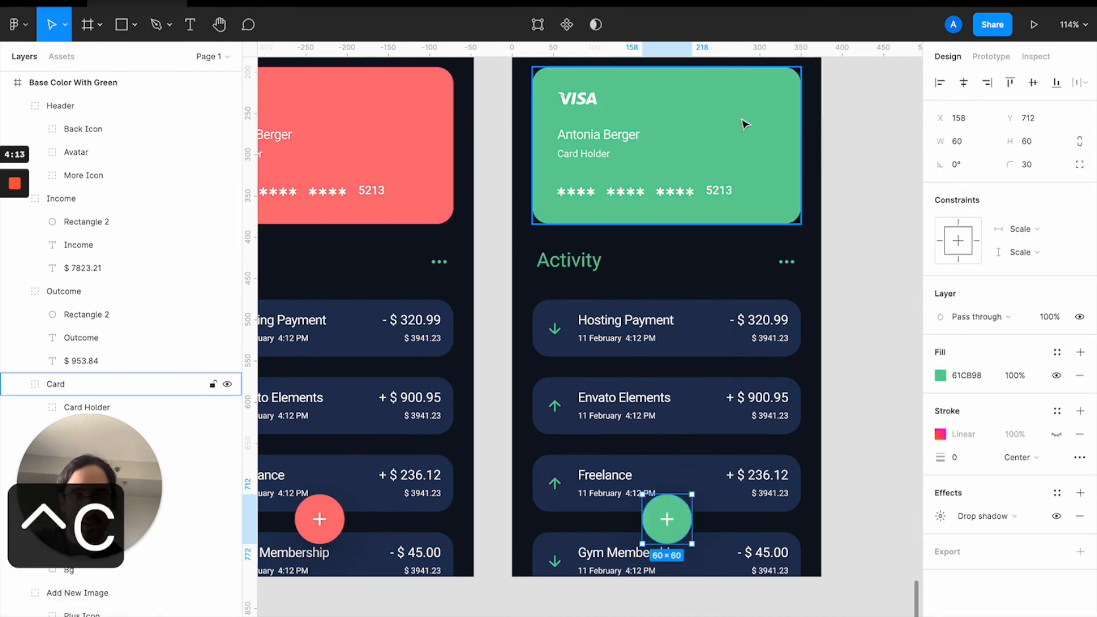
# Try the coral red FF7878 on the duplicated screen's Hosting Payment arrow, and undo the change.
pyautogui.hscroll(-2, 700, 190)
pyautogui.keyDown('super'); pyautogui.click(631, 331); pyautogui.keyUp('super')
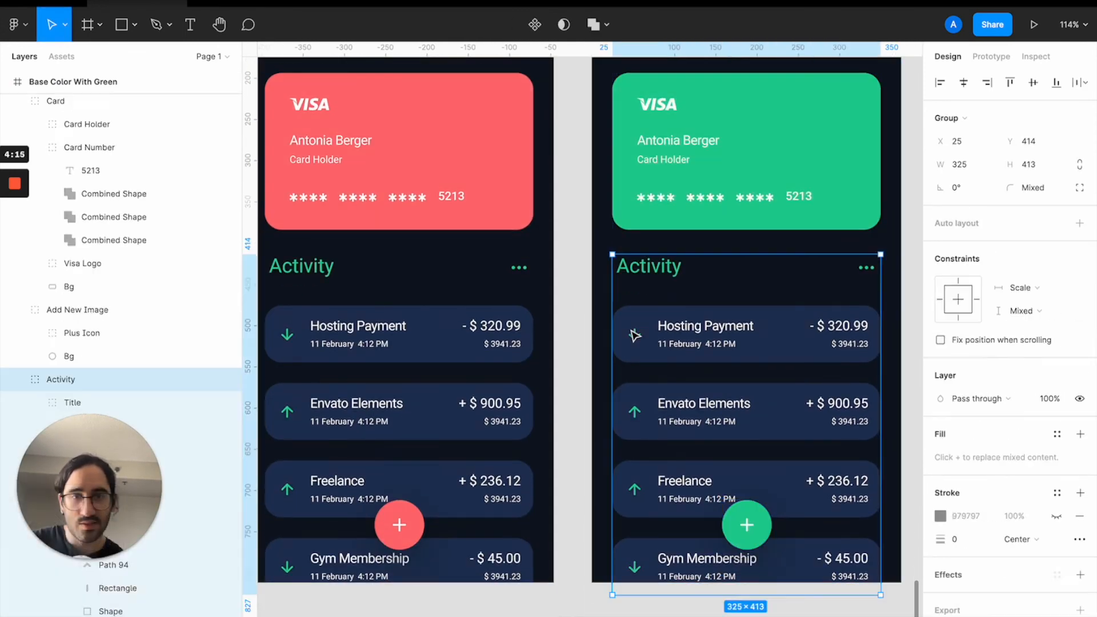
pyautogui.keyDown('super'); pyautogui.click(634, 332); pyautogui.keyUp('super')
pyautogui.click(633, 289)
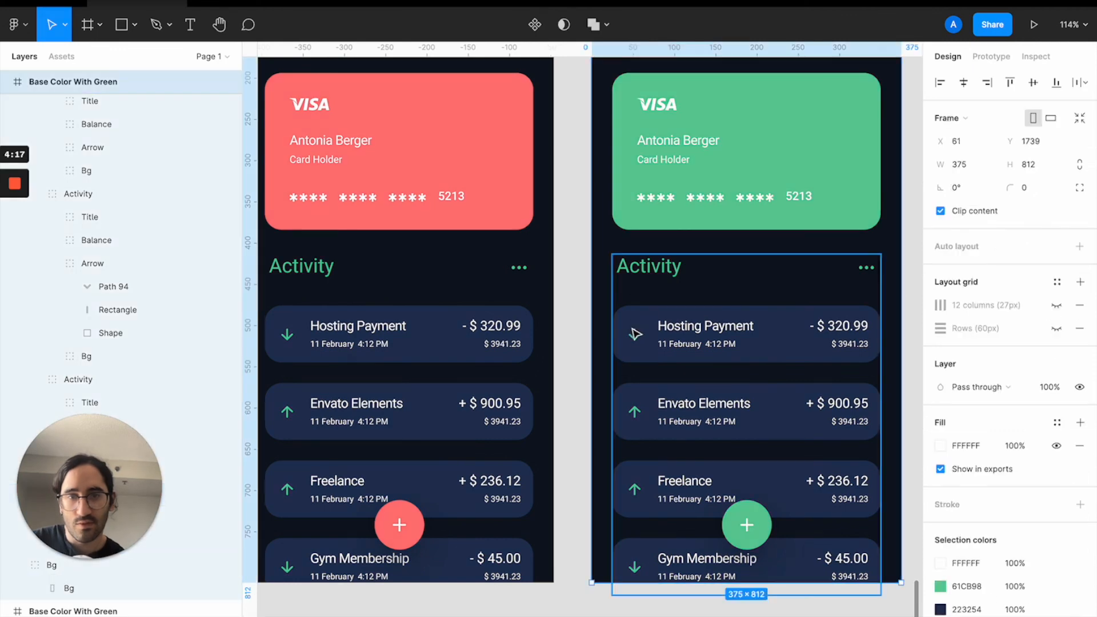
pyautogui.click(635, 334)
pyautogui.doubleClick(635, 335)
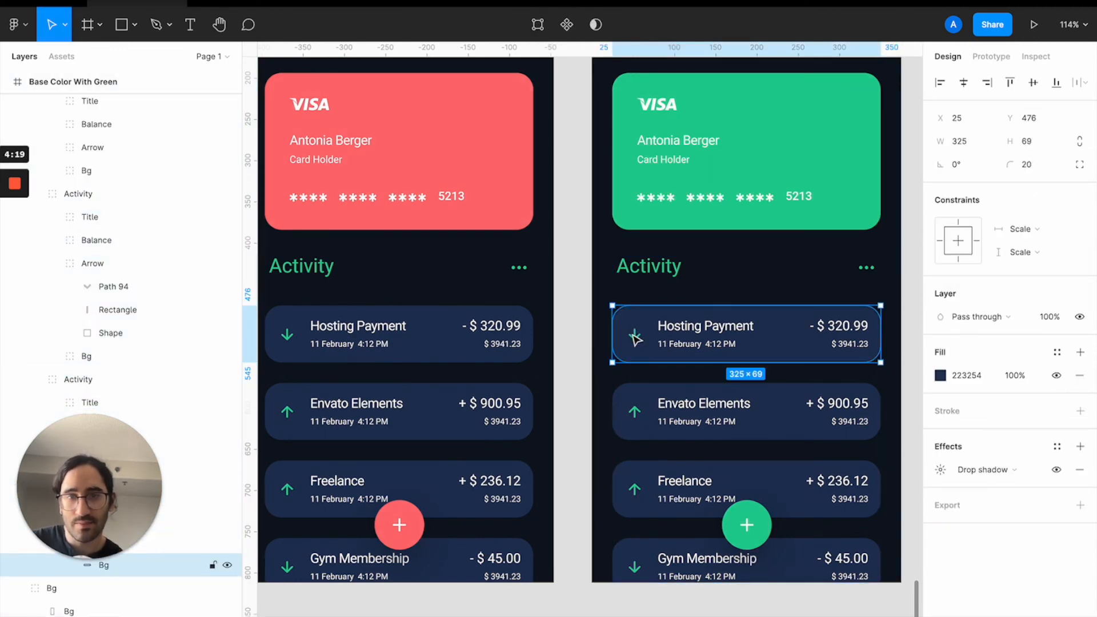
pyautogui.click(635, 339)
pyautogui.hotkey('ctrl', 'c')
pyautogui.click(514, 176)
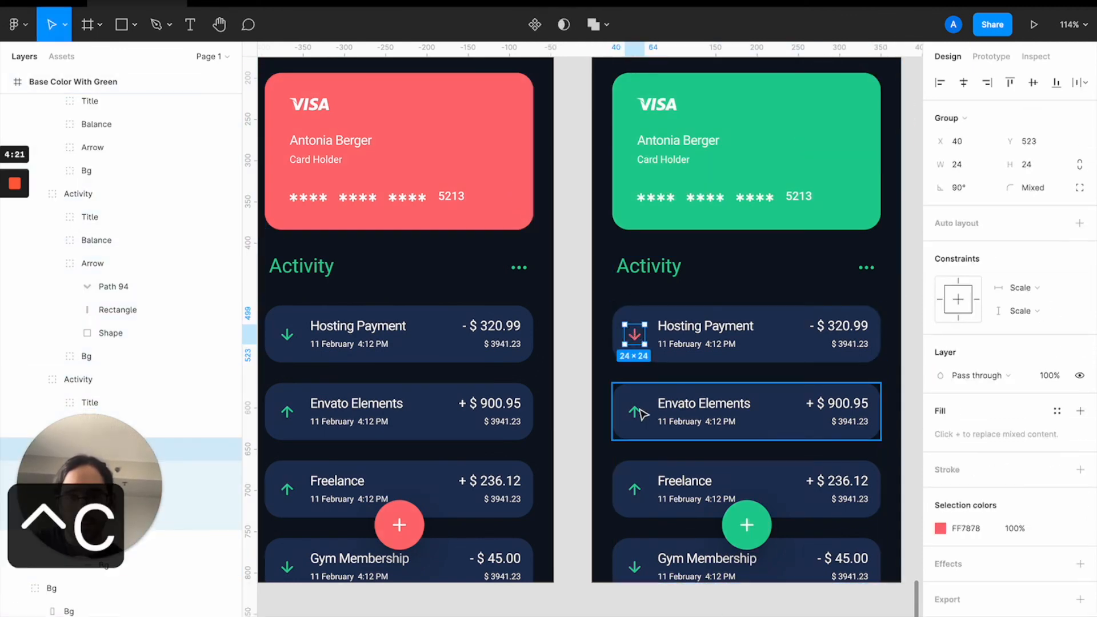
pyautogui.press('super+z')
pyautogui.press('super+z')
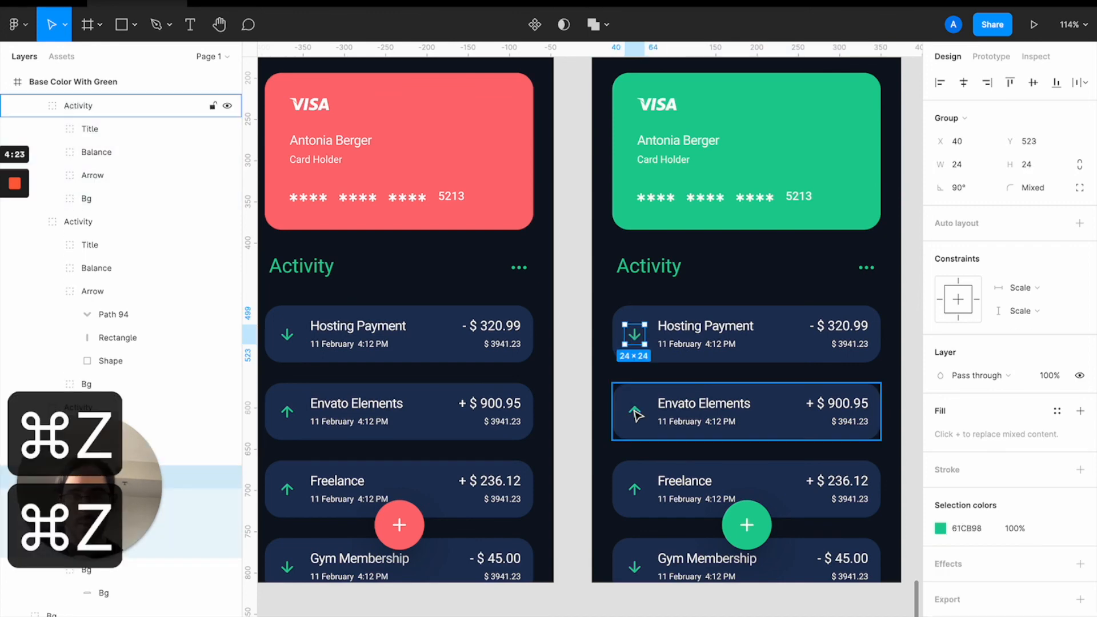
# Recolor the Income and Outcome amounts on the duplicated screen with the coral red sampled from the neighboring screen's card.
pyautogui.scroll(3, 638, 415)
pyautogui.scroll(-5, 578, 411)
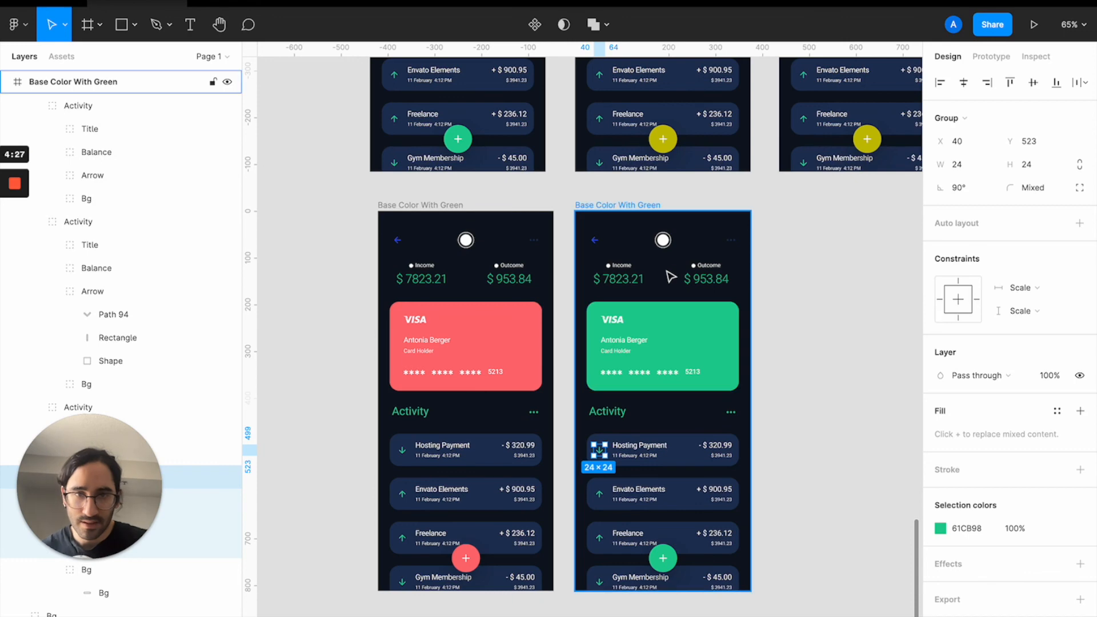
pyautogui.keyDown('super'); pyautogui.click(627, 284); pyautogui.keyUp('super')
pyautogui.hotkey('ctrl', 'c')
pyautogui.click(520, 326)
pyautogui.click(692, 278)
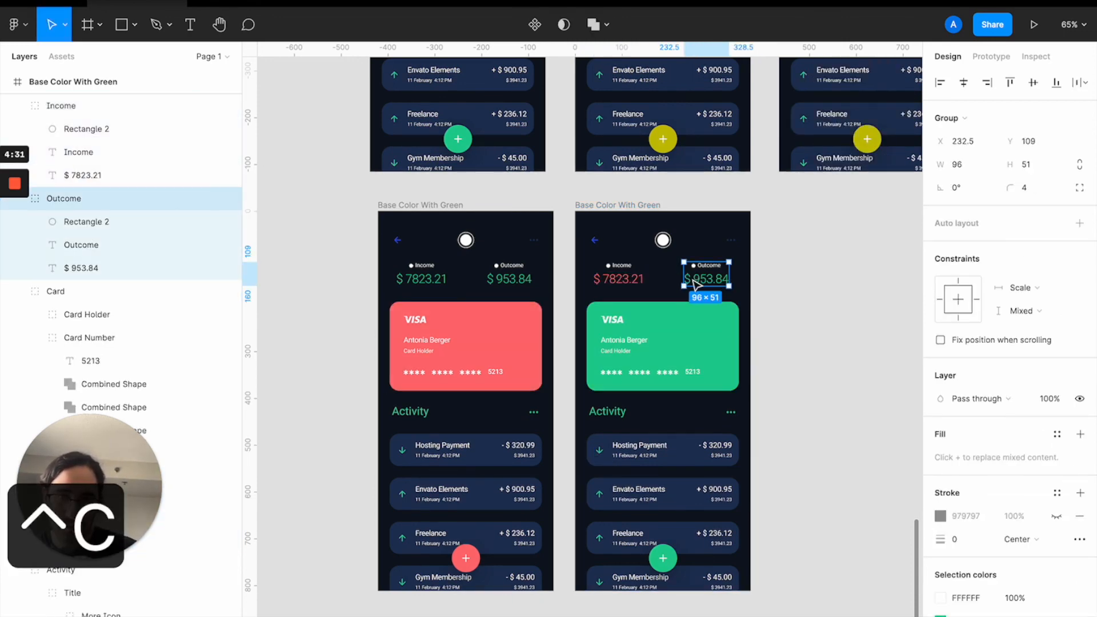
pyautogui.doubleClick(696, 280)
pyautogui.hotkey('ctrl', 'c')
pyautogui.click(517, 320)
# Recolor the Activity title row on the duplicated screen, including its more icon, with the neighboring card's coral red FF7878.
pyautogui.click(605, 413)
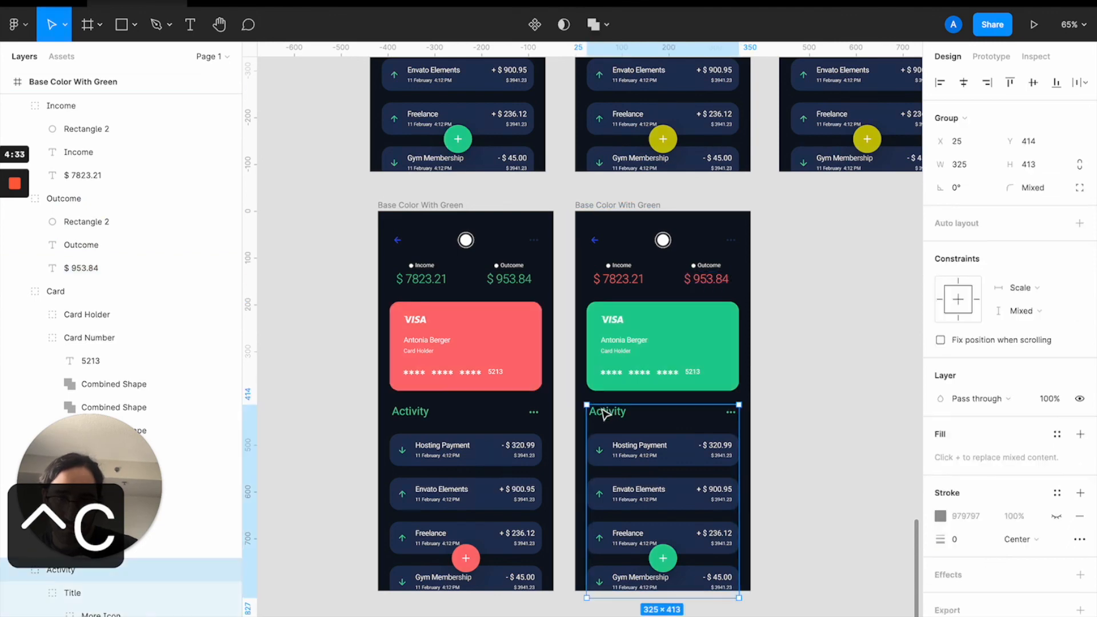
pyautogui.click(604, 413)
pyautogui.hotkey('ctrl', 'c')
pyautogui.click(509, 327)
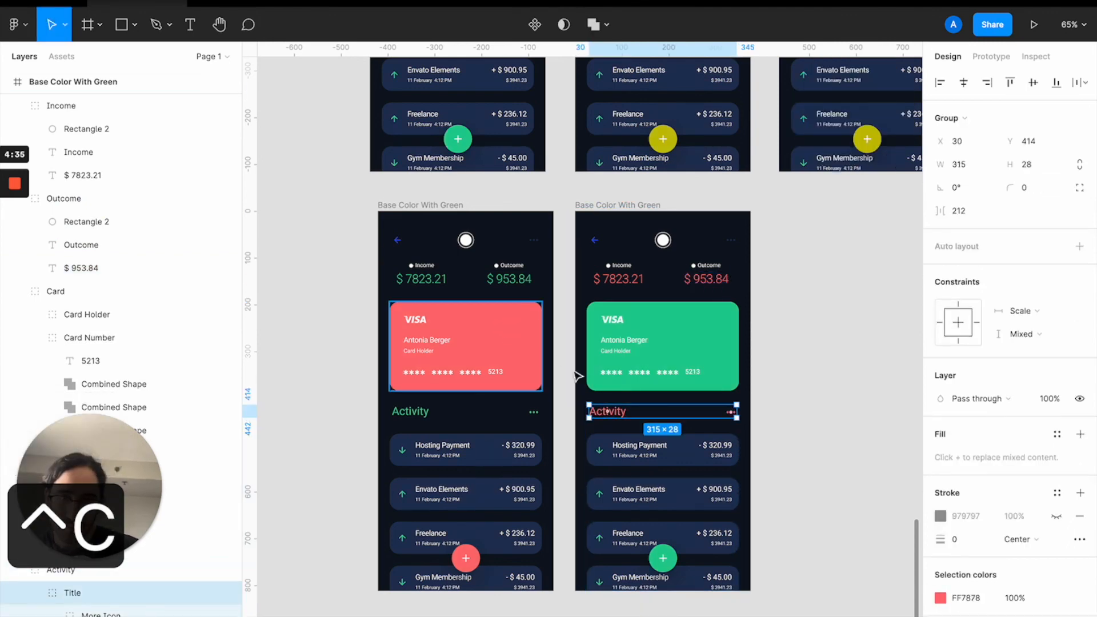
pyautogui.click(818, 395)
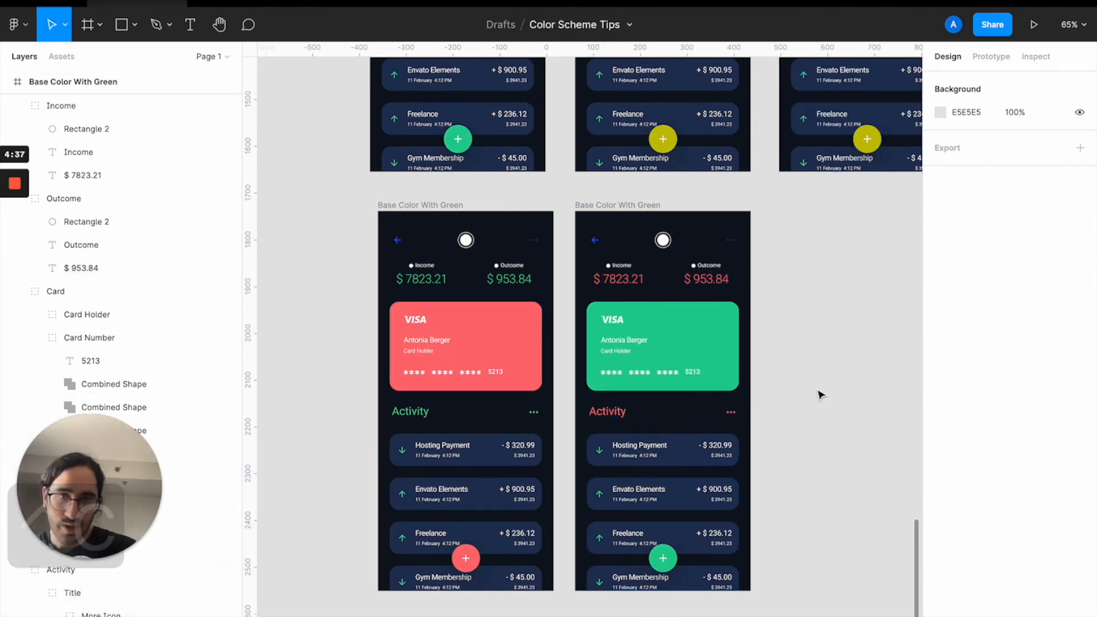
# Duplicate the first upper screen with the green card into the third position of the lower row.
pyautogui.scroll(-5, 820, 395)
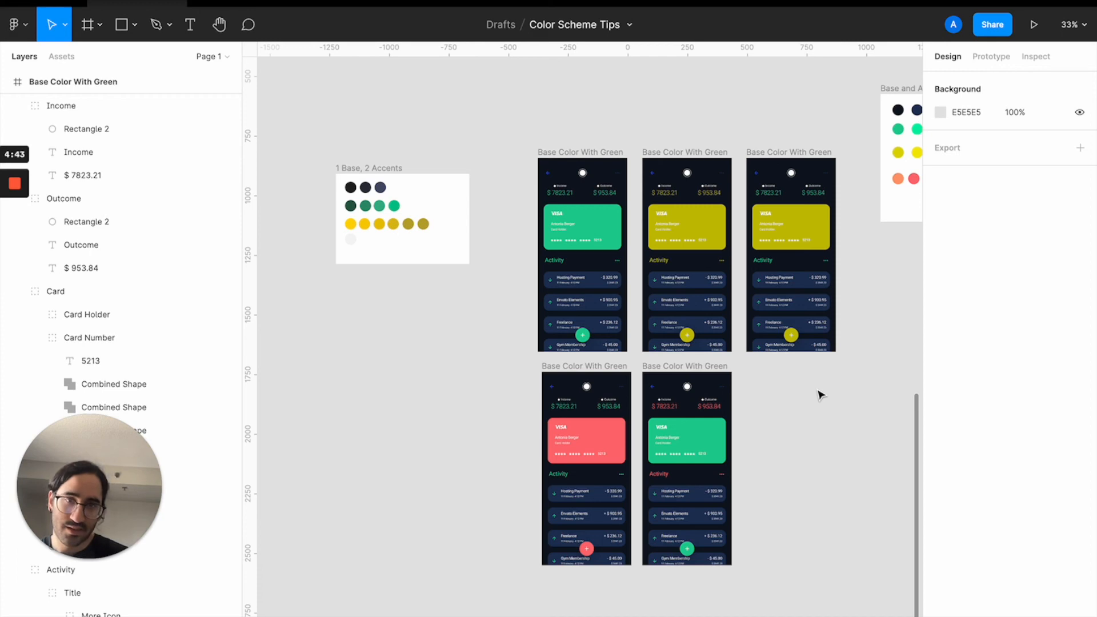
pyautogui.click(576, 156)
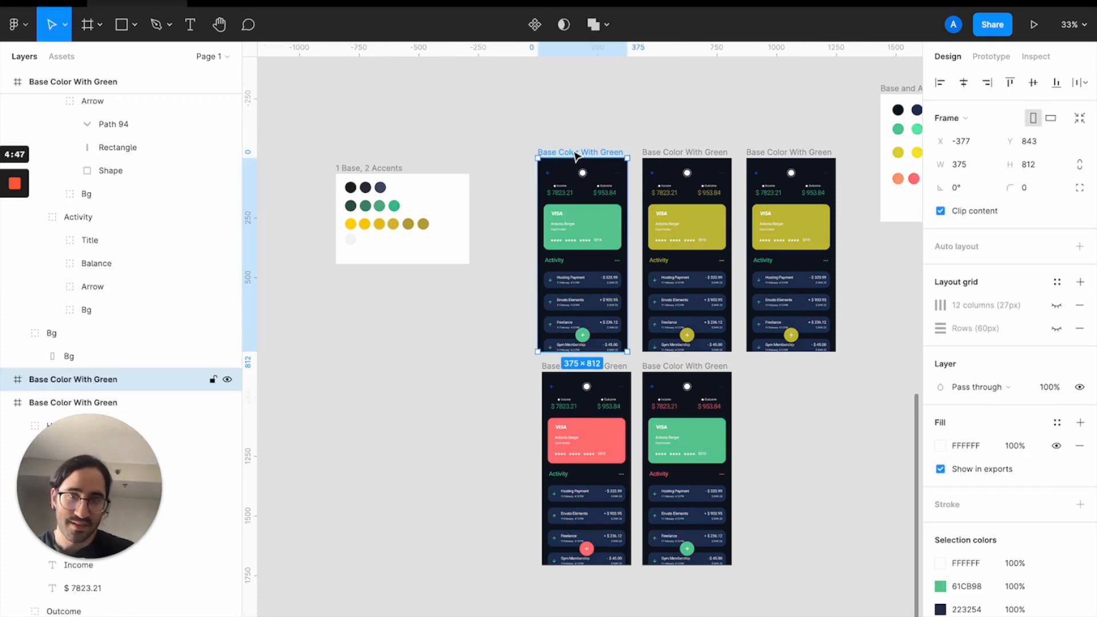
pyautogui.moveTo(580, 157); pyautogui.dragTo(786, 366)
# Try to fill the new third lower screen's whole card group with the yellow C4BF3D, and undo it.
pyautogui.click(808, 436)
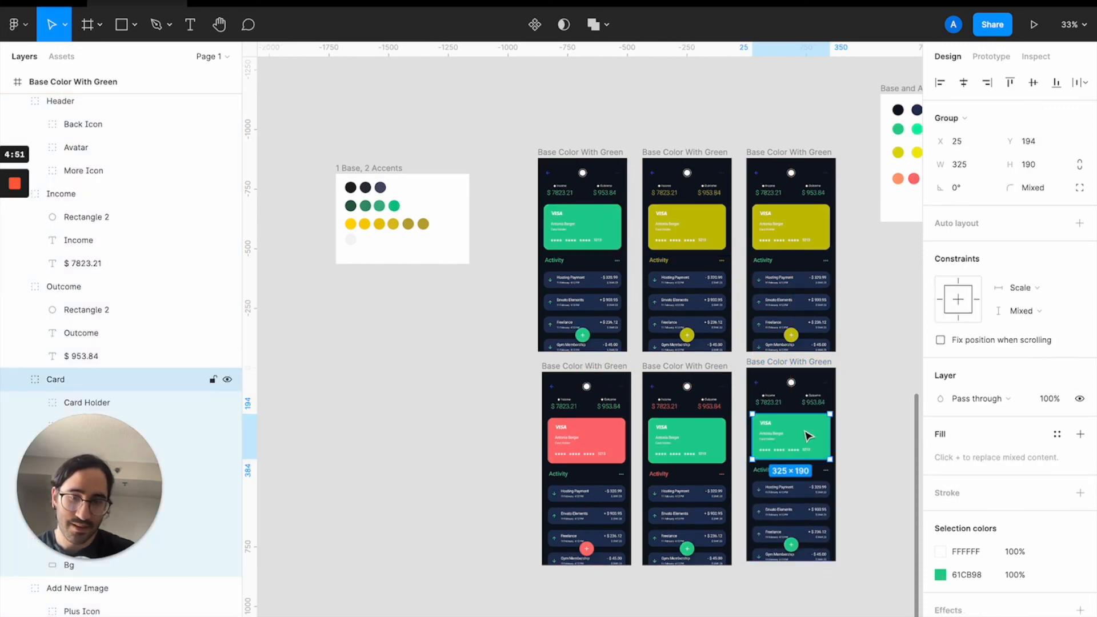
pyautogui.hotkey('ctrl', 'c')
pyautogui.click(812, 210)
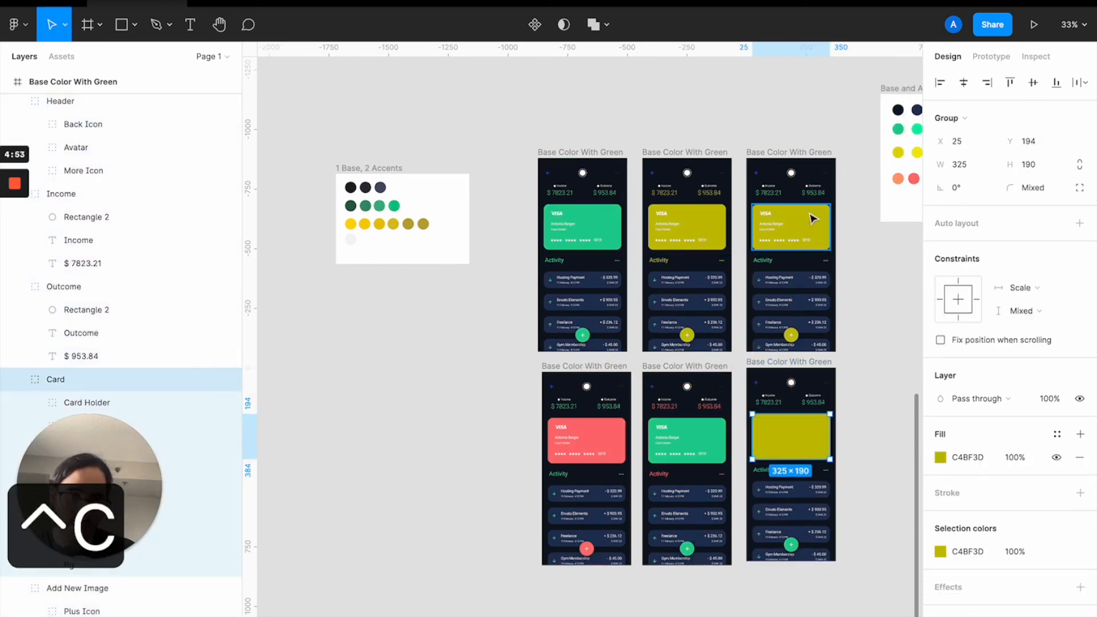
pyautogui.press('super+z')
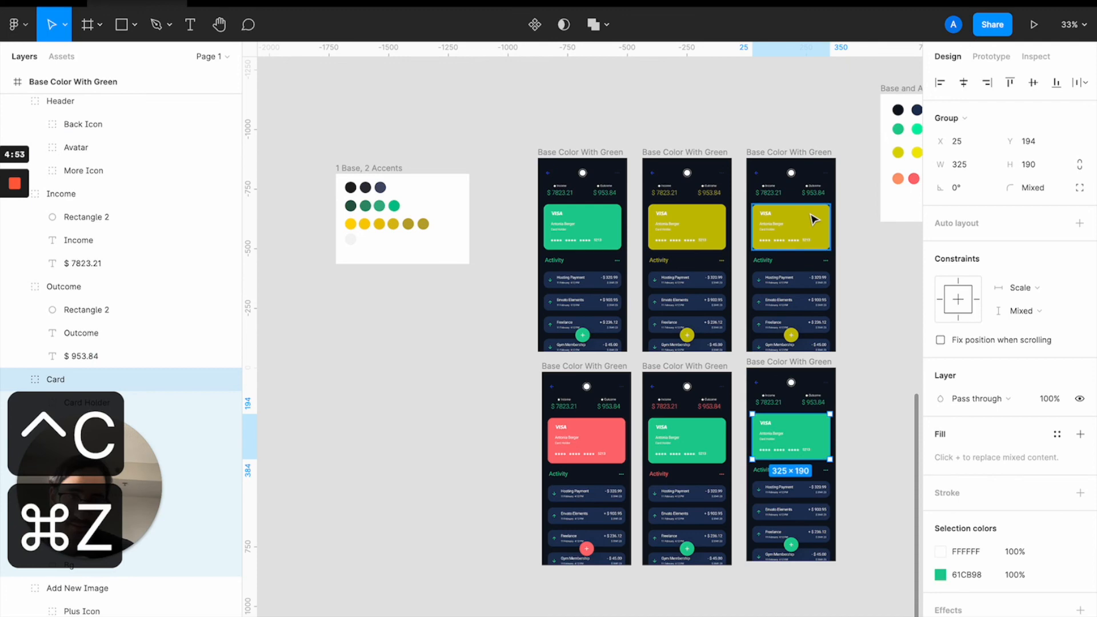
# Recolor the green in the third lower screen's card with the yellow sampled from the card directly above it.
pyautogui.click(940, 575)
pyautogui.click(769, 503)
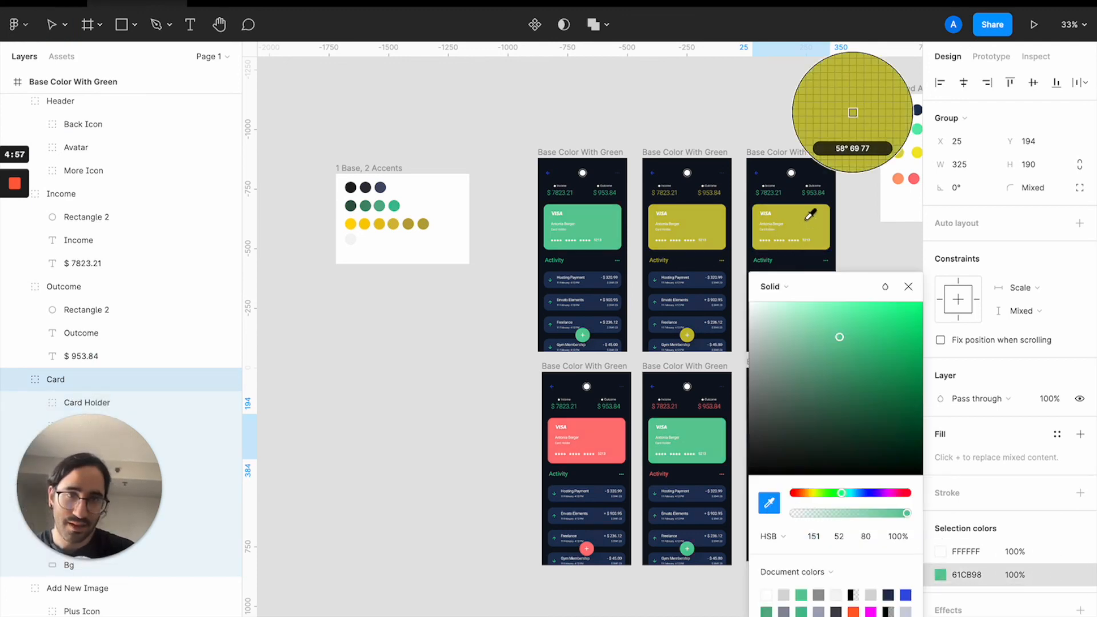
pyautogui.click(766, 230)
pyautogui.click(426, 404)
# Move the third lower screen down slightly to align it with the other two screens in its row.
pyautogui.scroll(-3, 427, 404)
pyautogui.hscroll(4, 427, 404)
pyautogui.hscroll(1, 427, 405)
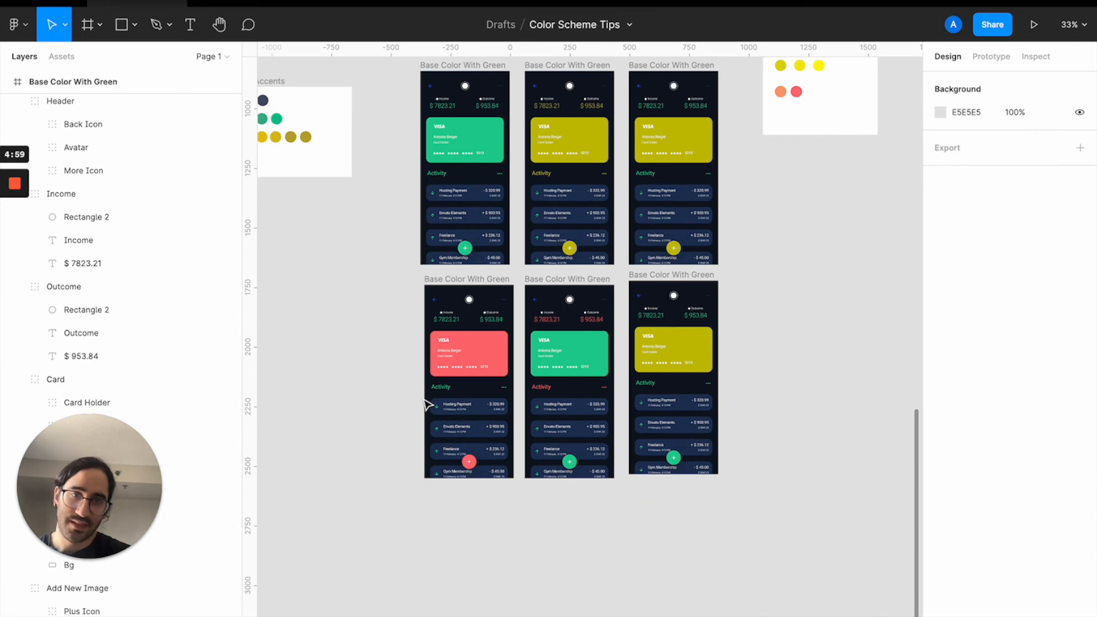
pyautogui.click(702, 280)
pyautogui.click(798, 293)
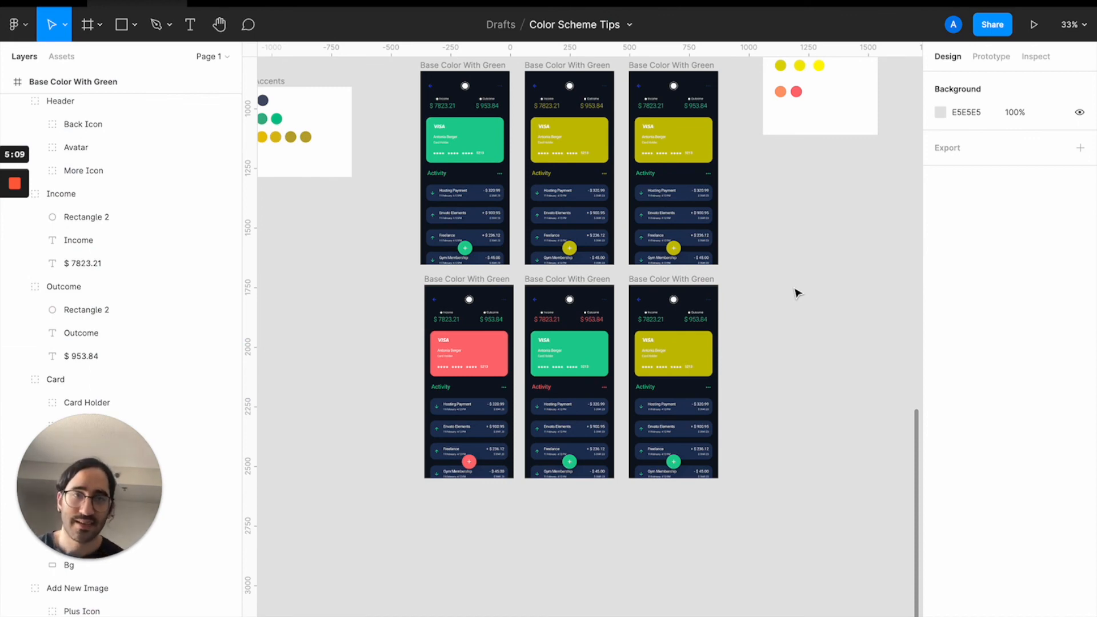
# Compare the accent variations across the upper and lower screens, selecting individual frames, and review them alongside the color palettes.
pyautogui.scroll(2, 799, 293)
pyautogui.hscroll(1, 799, 293)
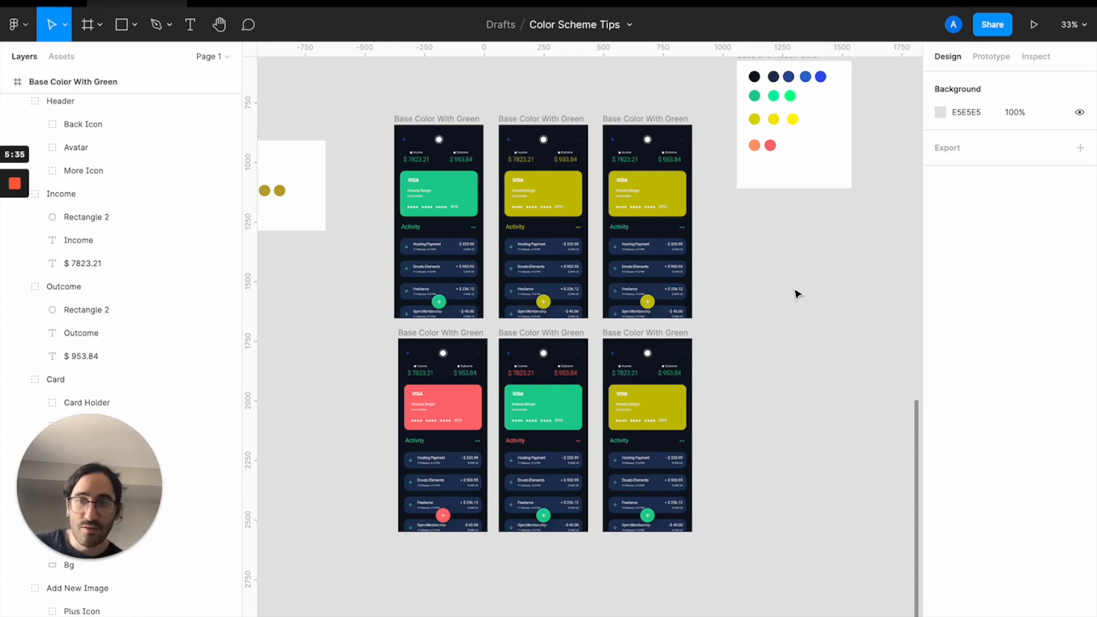
pyautogui.click(632, 334)
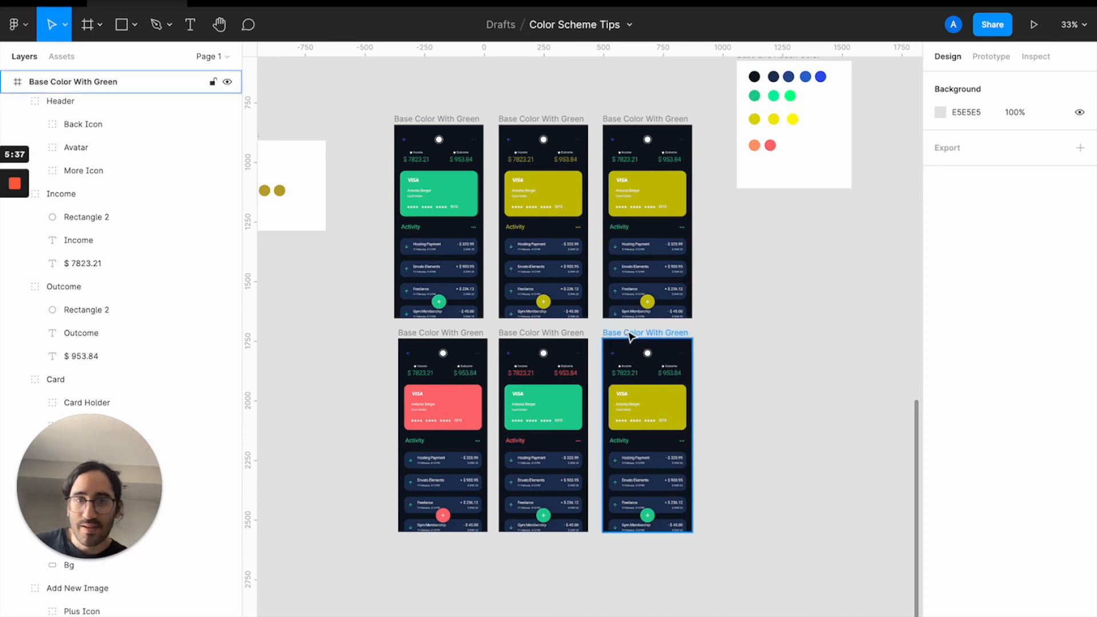
pyautogui.scroll(5, 632, 336)
pyautogui.scroll(-5, 632, 336)
pyautogui.click(431, 113)
pyautogui.click(756, 353)
pyautogui.click(659, 333)
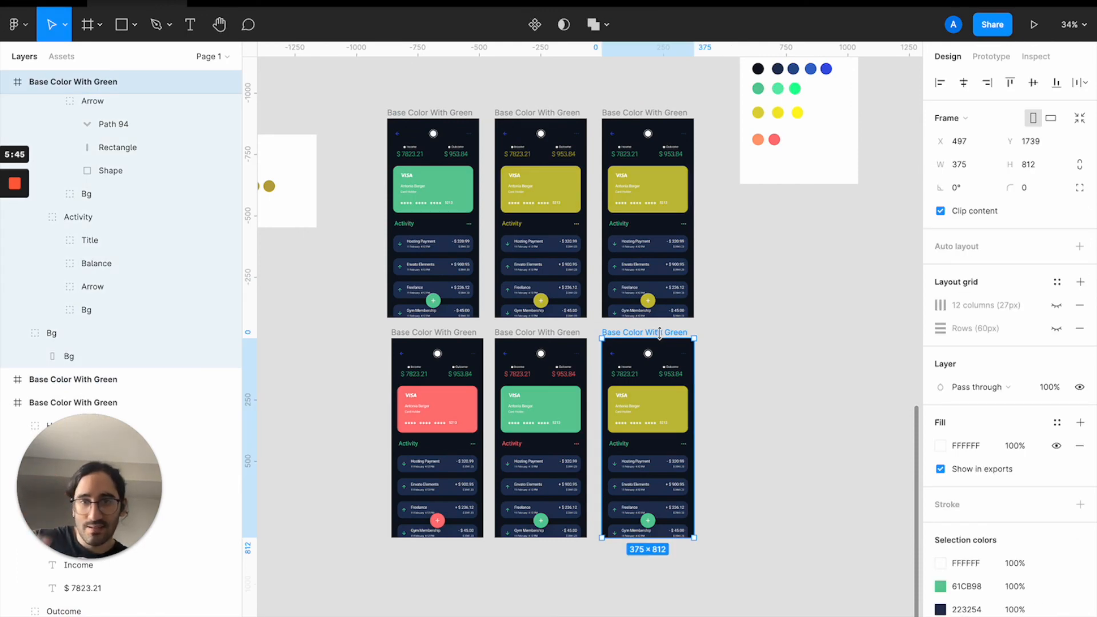
pyautogui.click(545, 113)
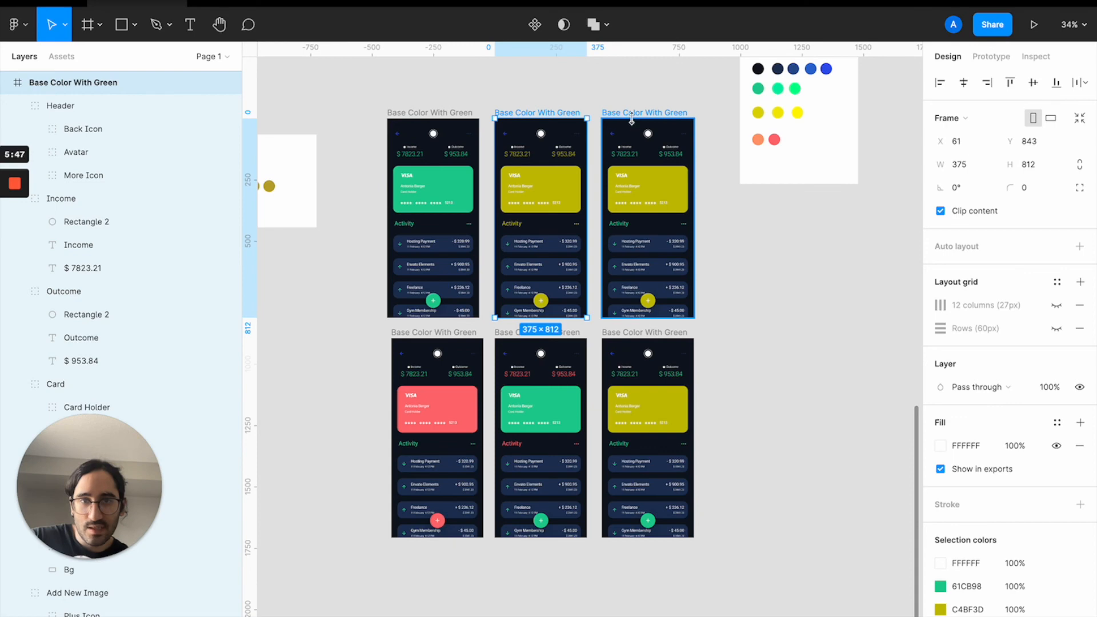
pyautogui.click(629, 113)
pyautogui.click(677, 341)
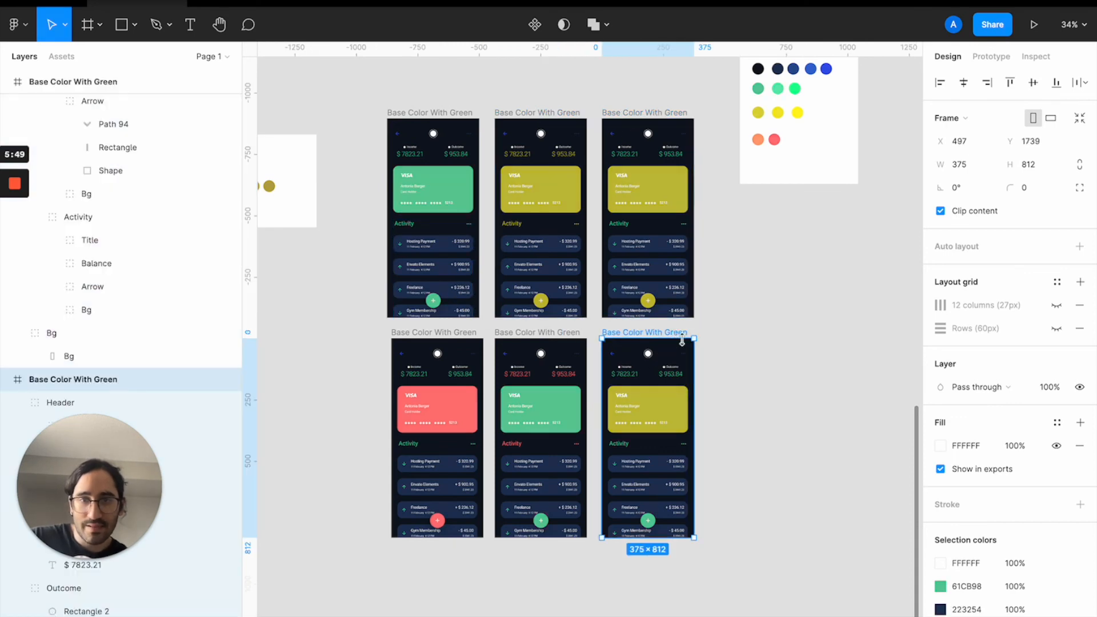
pyautogui.click(762, 449)
pyautogui.scroll(-2, 762, 450)
pyautogui.scroll(1, 762, 450)
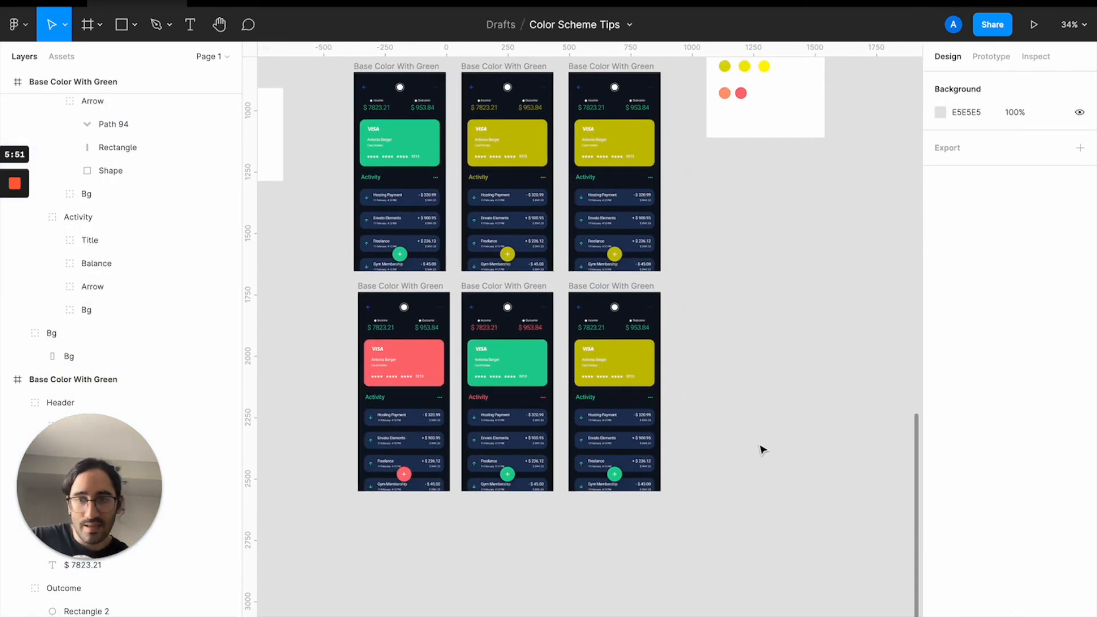
pyautogui.scroll(-3, 762, 450)
pyautogui.scroll(3, 763, 450)
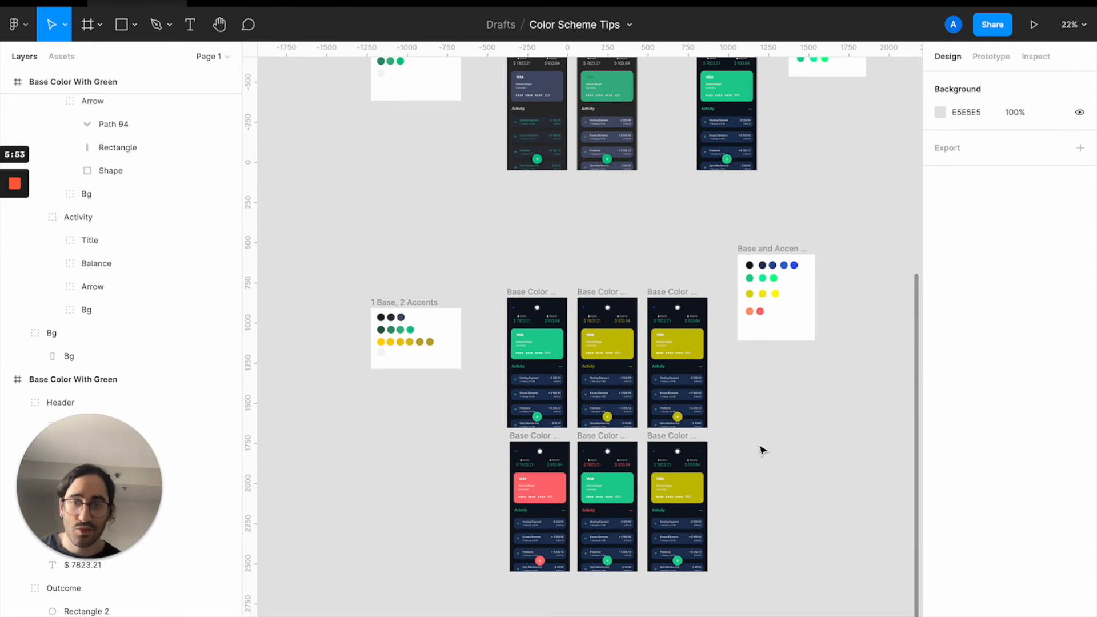